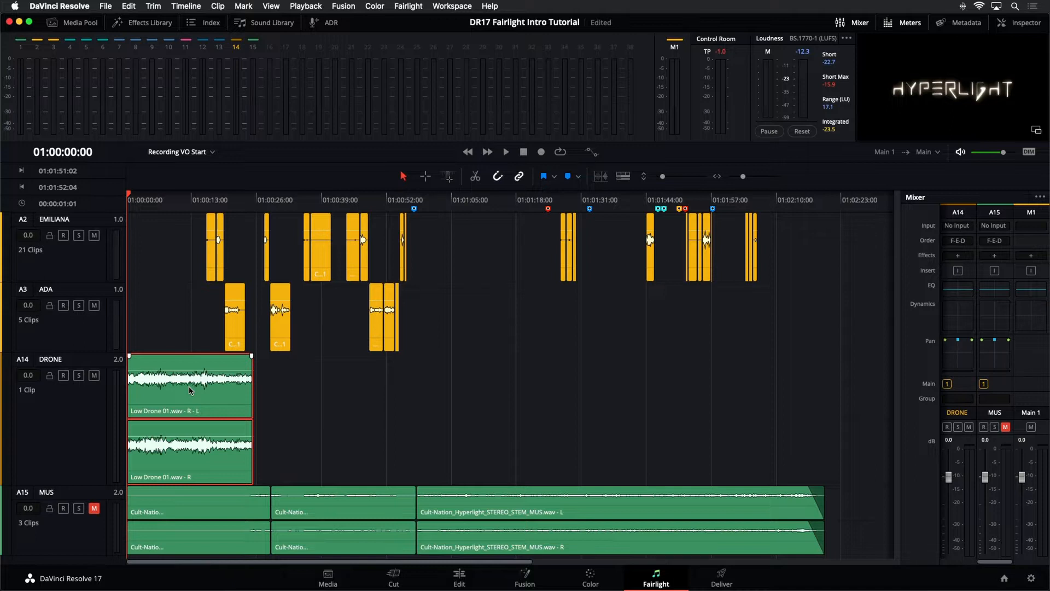
Step: Duplicate the Low Drone 01.wav clip on the DRONE track and move the copy so that it overlaps the end of the original
left_click_drag(190, 390, 293, 403)
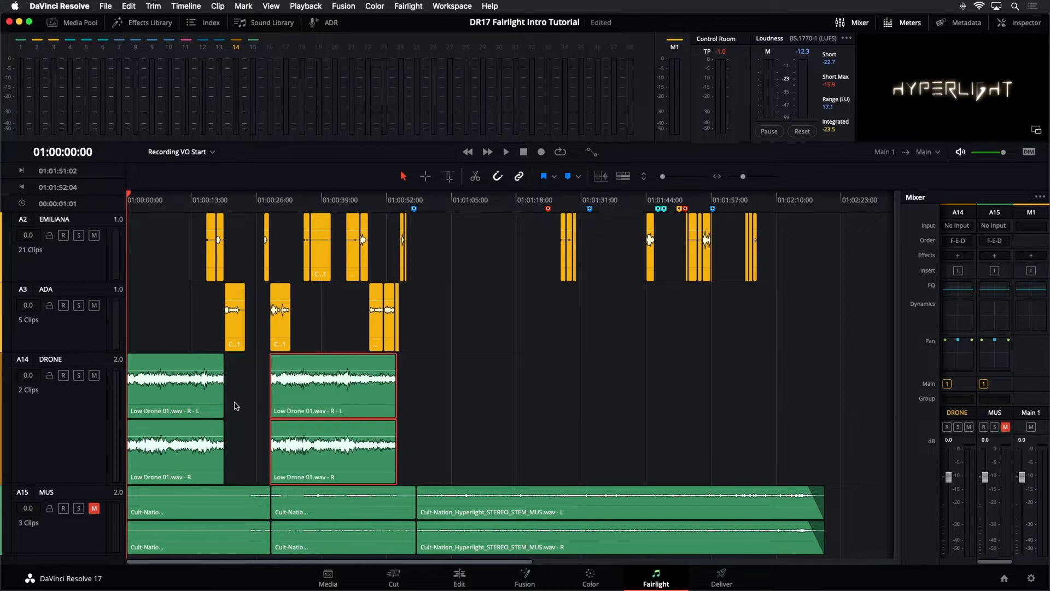
left_click_drag(221, 396, 249, 398)
left_click_drag(321, 398, 229, 399)
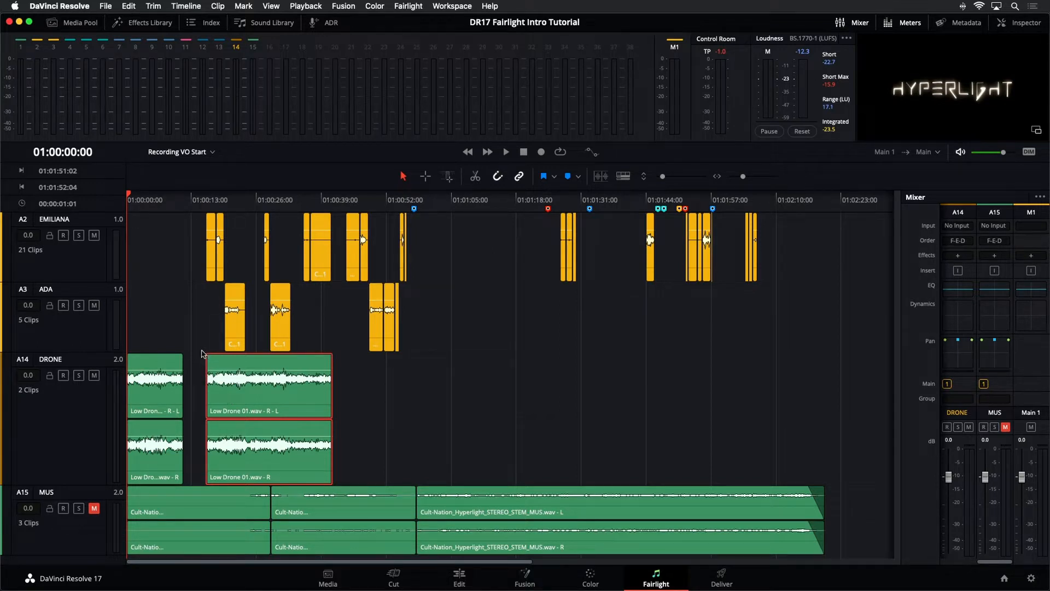
Step: Turn on Layered Audio Editing for the timeline
left_click(196, 7)
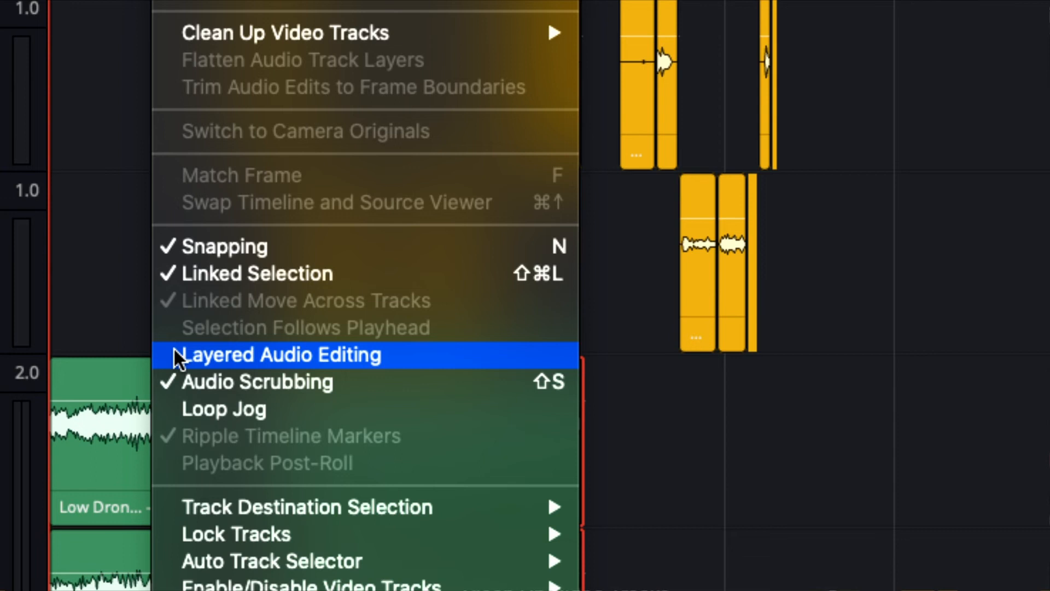
left_click(172, 347)
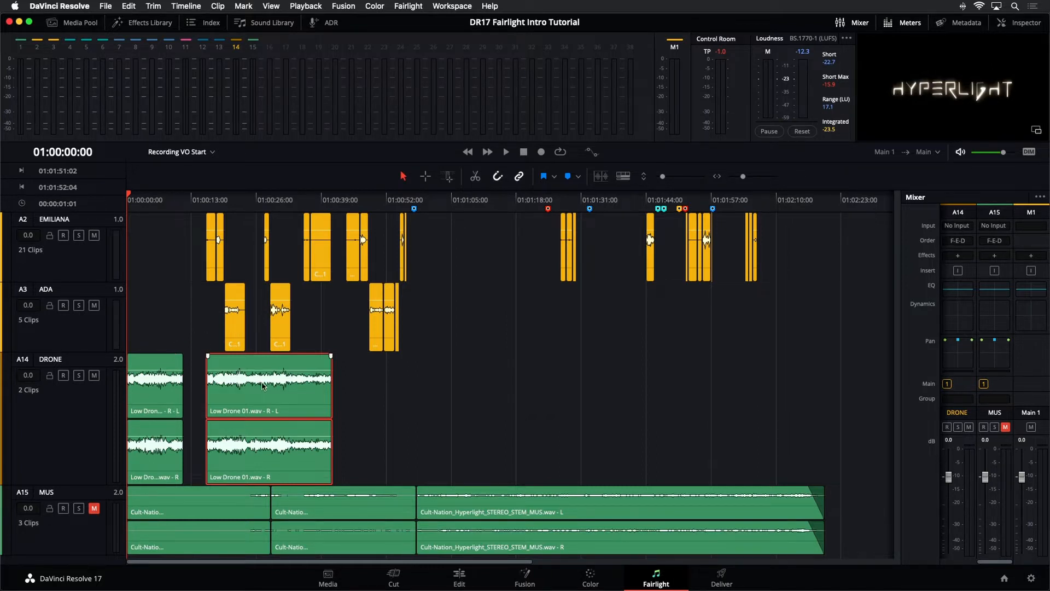
Step: Move the second drone clip later to start at about 01:00:44 and extend the first clip back to its full length
left_click_drag(261, 384, 402, 394)
left_click_drag(182, 402, 252, 401)
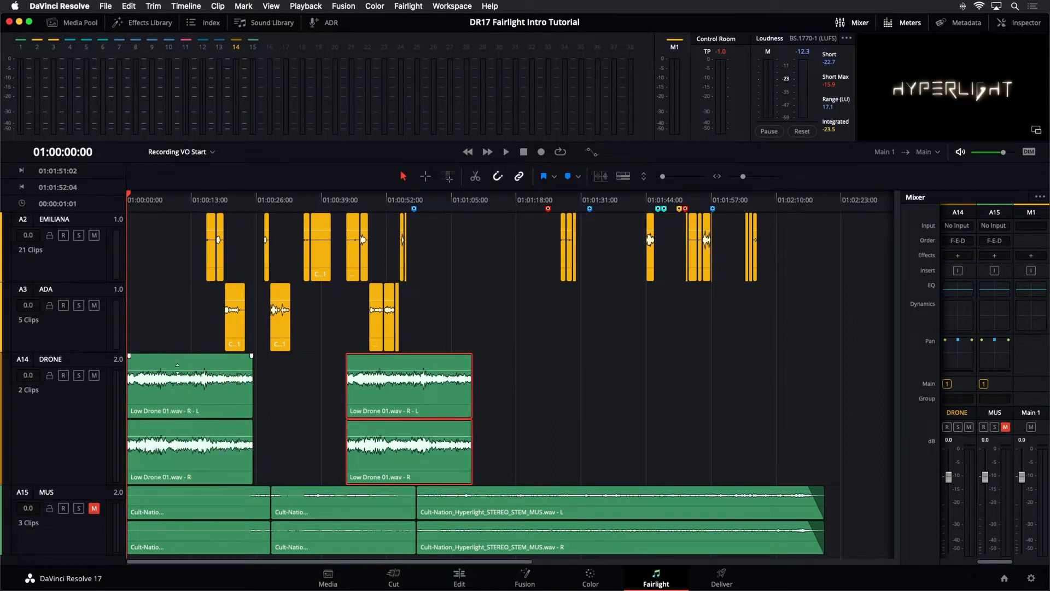
Step: Add short fade-ins to both drone clips and move the second one over the end of the first to crossfade them
left_click_drag(129, 356, 142, 356)
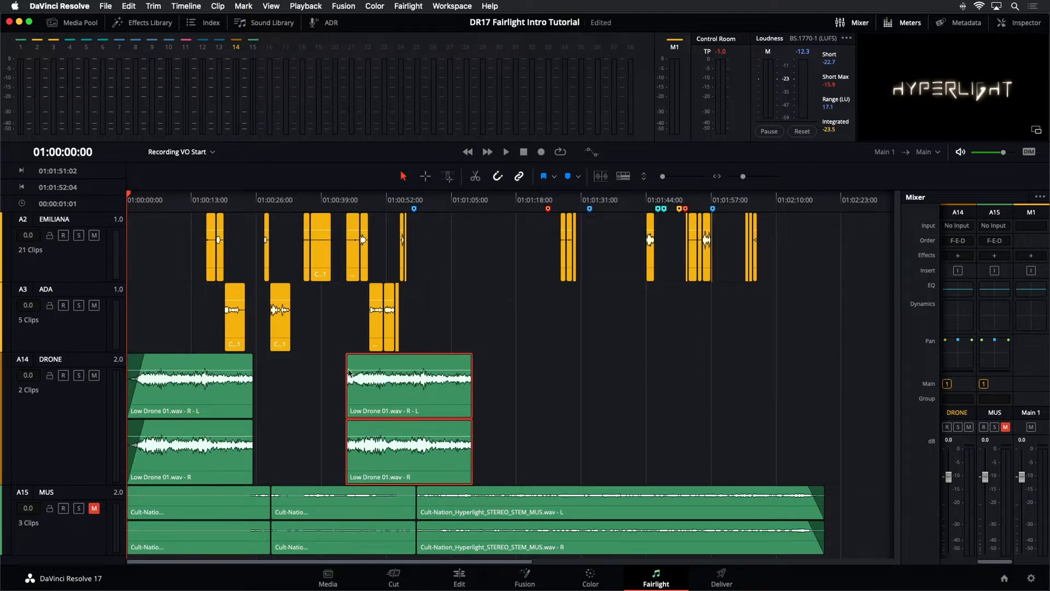
left_click_drag(348, 356, 362, 356)
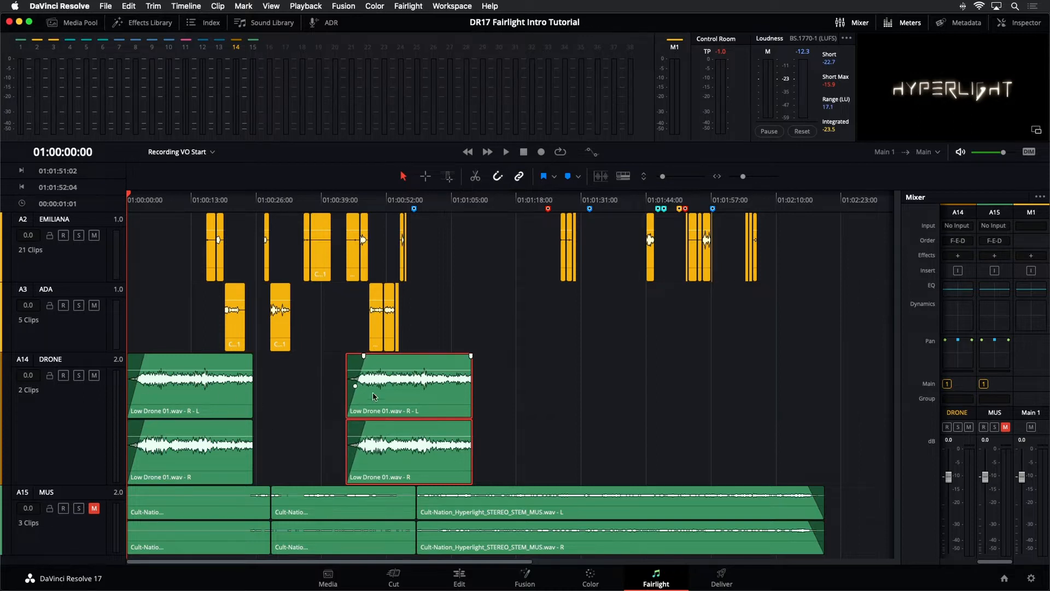
left_click_drag(374, 396, 271, 402)
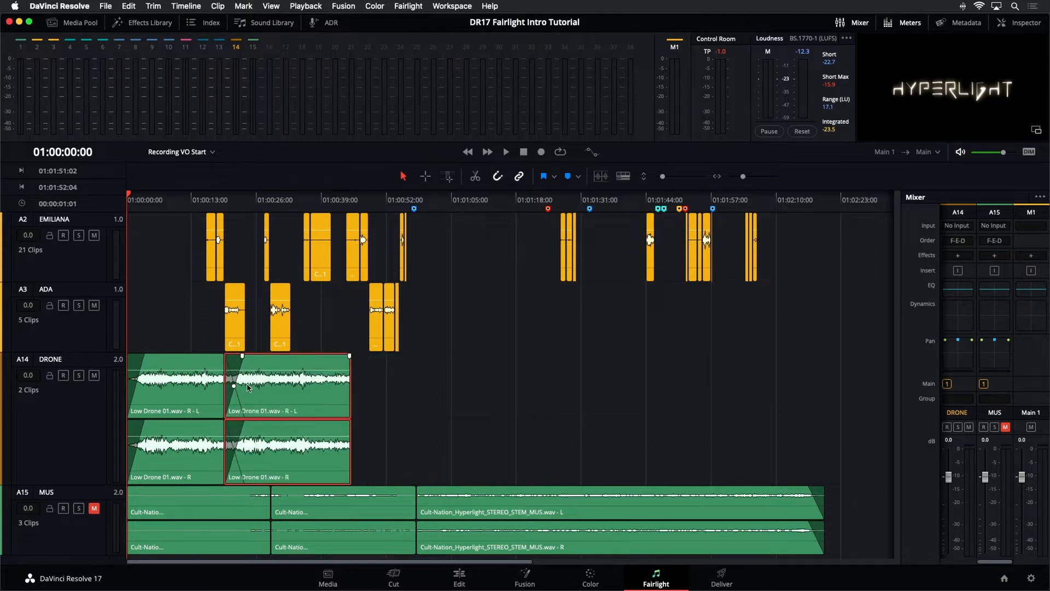
Step: Remove the fade-in from the second drone clip and save the project
mouse_move(247, 387)
left_mouse_down()
mouse_move(321, 376)
mouse_move(244, 388)
left_mouse_up()
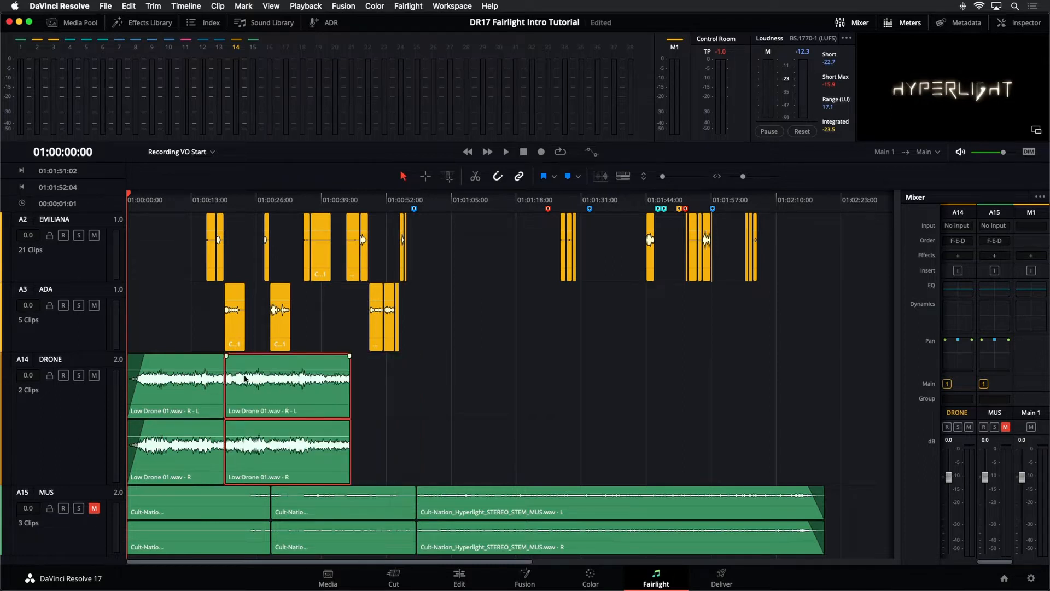
key("super+s")
Step: Inspect the overlap between the drone clips by sliding the second one earlier over the first and returning it to its place
left_click(87, 420)
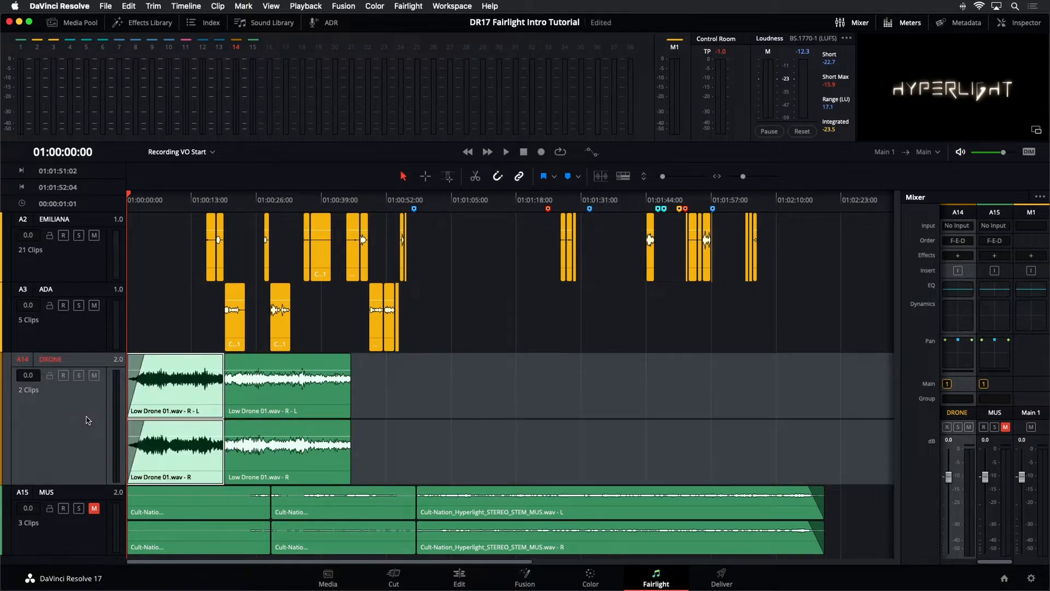
scroll(87, 420, "up", 1)
scroll(86, 420, "down", 2)
scroll(84, 419, "up", 2)
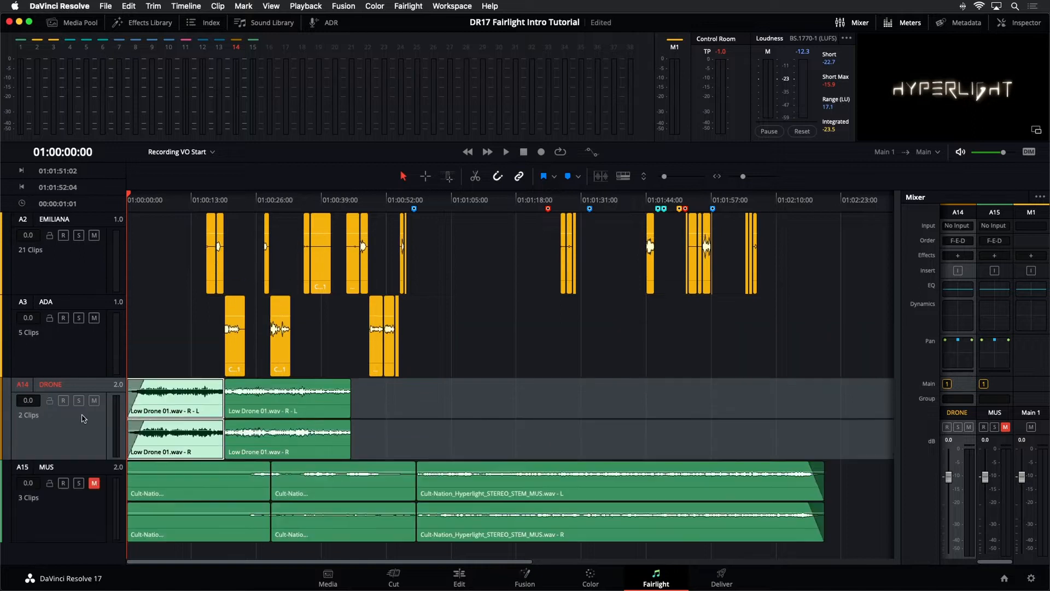
scroll(84, 419, "up", 4)
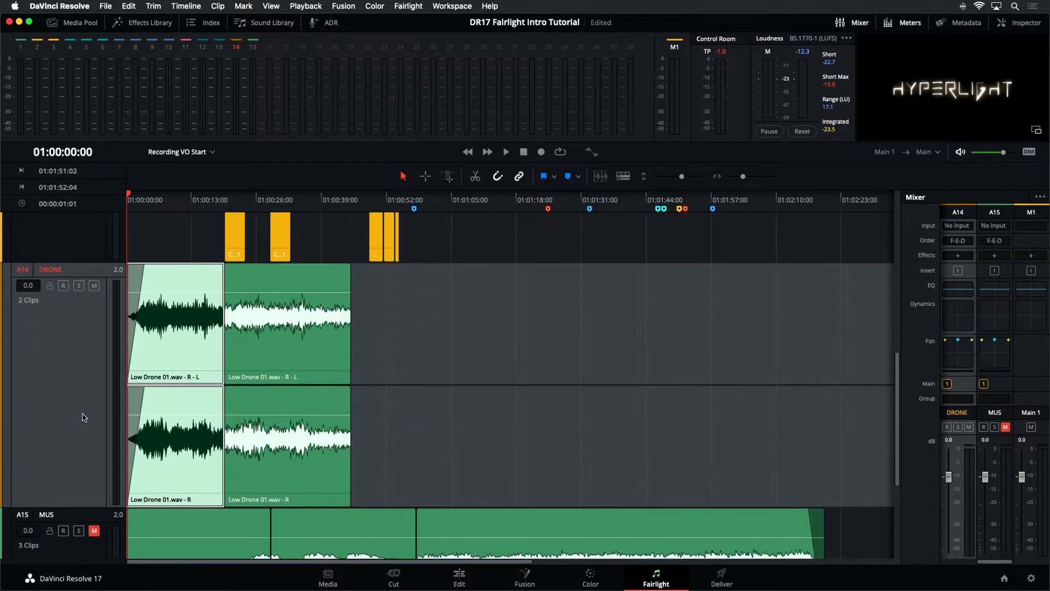
scroll(83, 419, "up", 2)
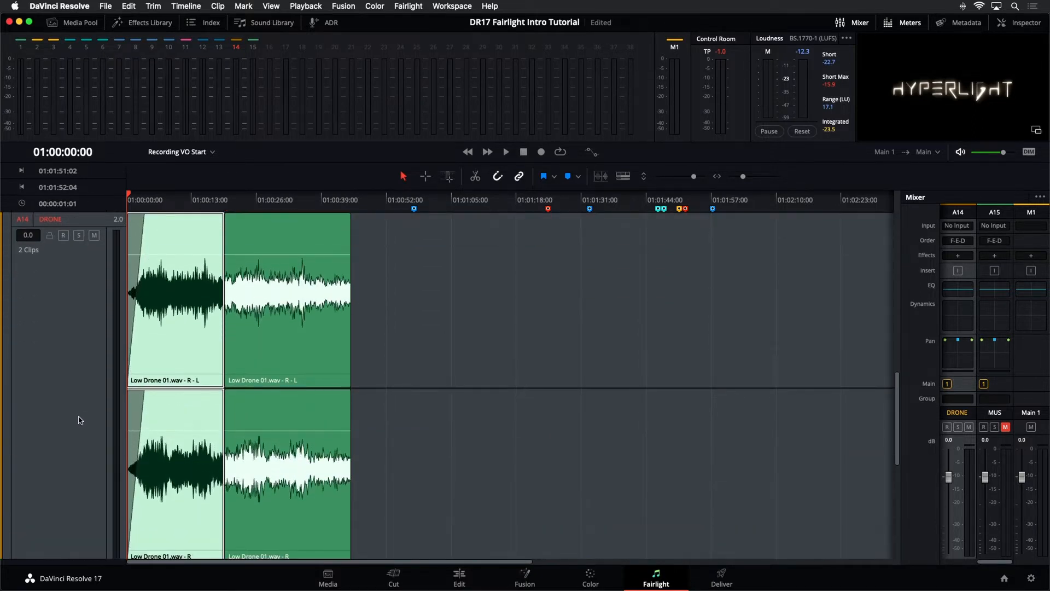
scroll(80, 420, "down", 1)
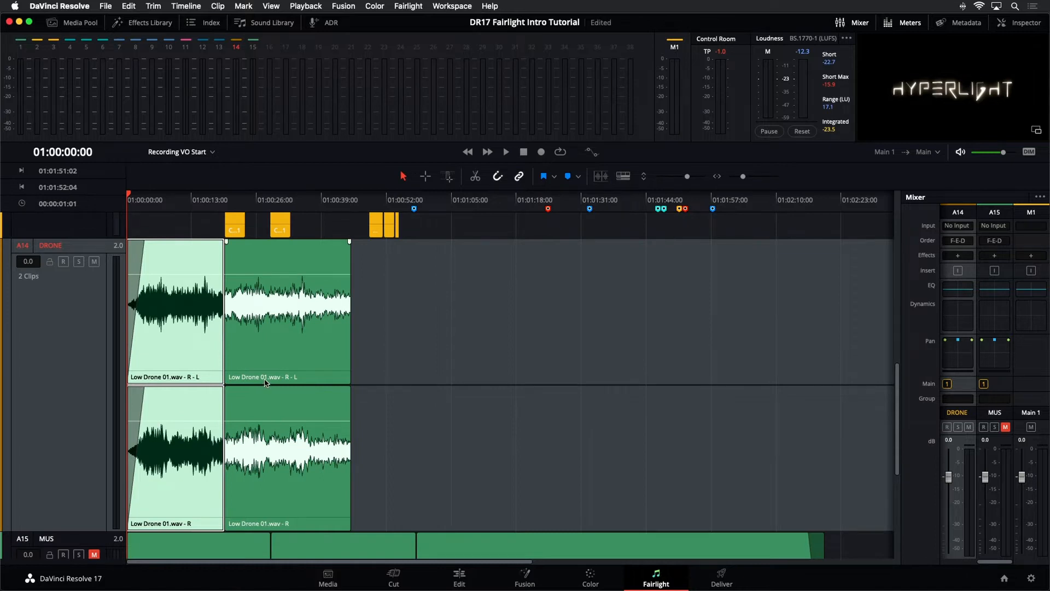
key("super+=")
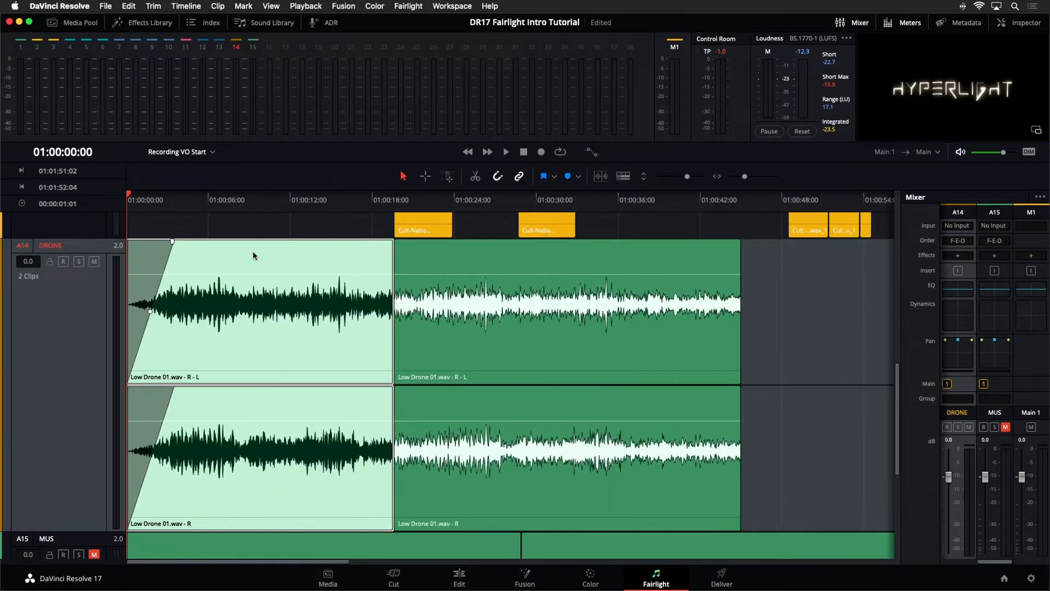
left_click_drag(479, 337, 457, 343)
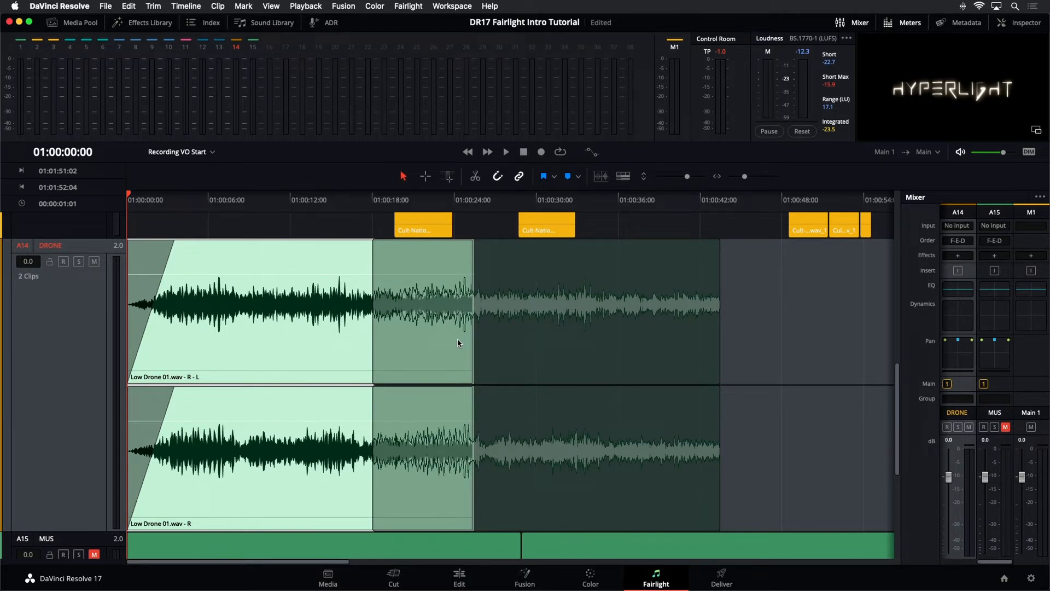
left_click_drag(457, 338, 483, 339)
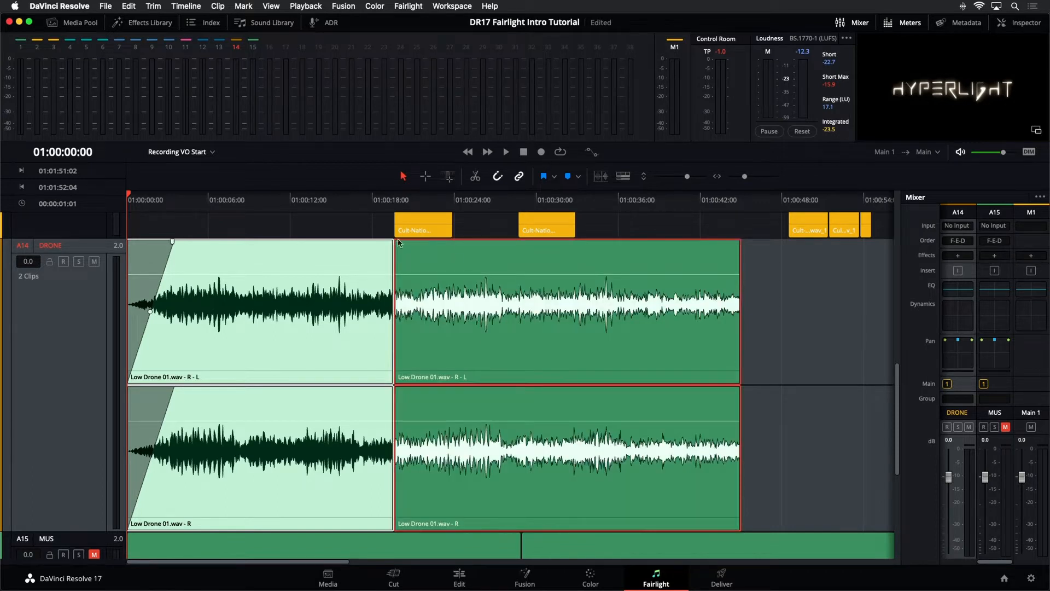
Step: Add a fade-in of about four seconds to the second drone clip, crossfading it with the end of the first clip
mouse_move(399, 241)
left_click_drag(400, 241, 449, 243)
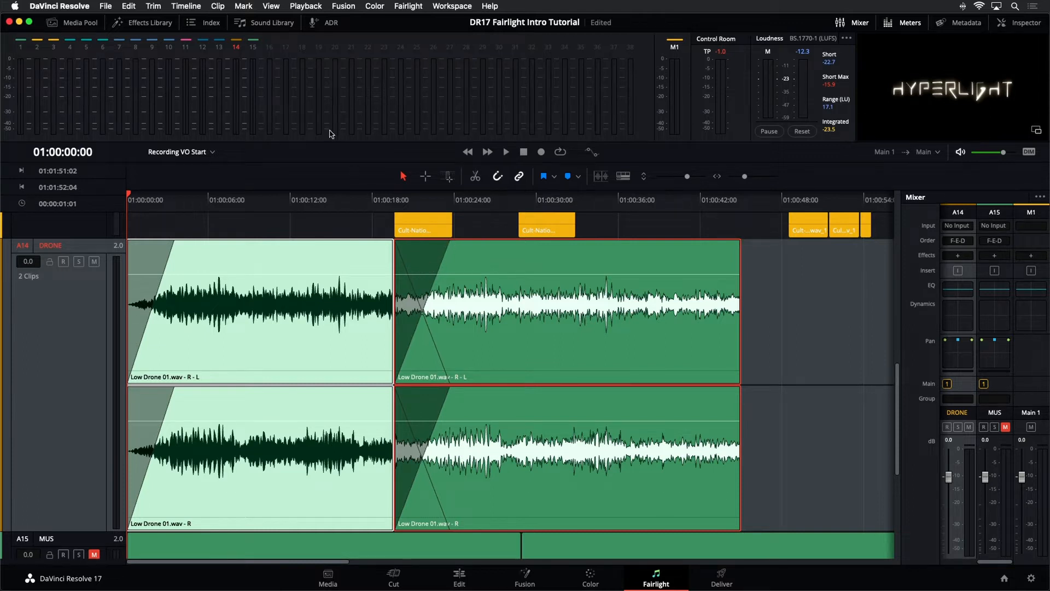
Step: Show the audio track layers to examine how the two drone clips are stacked, and hide the layers again
left_click(272, 6)
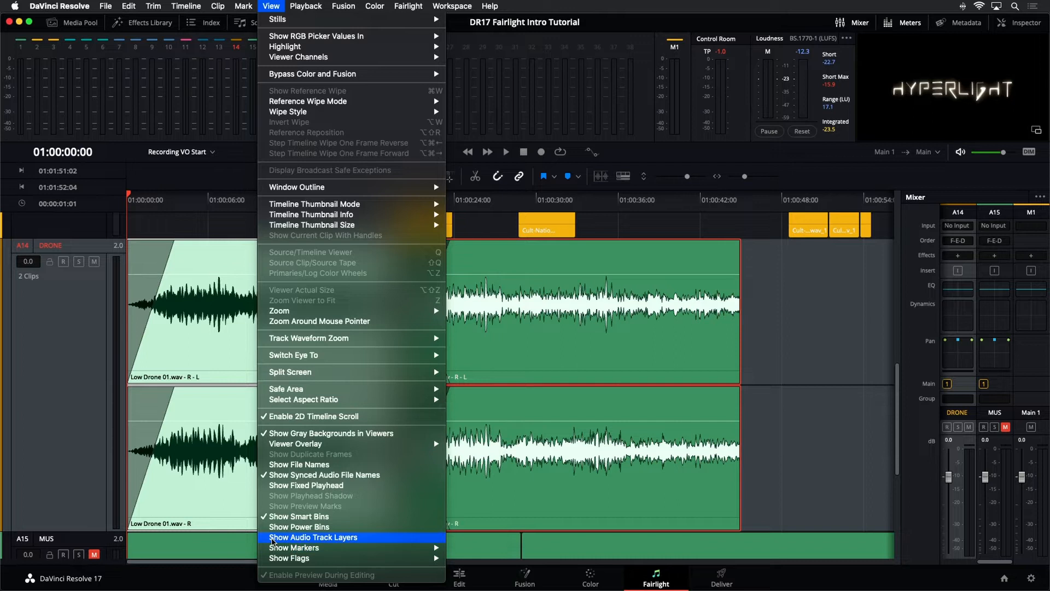
left_click(273, 541)
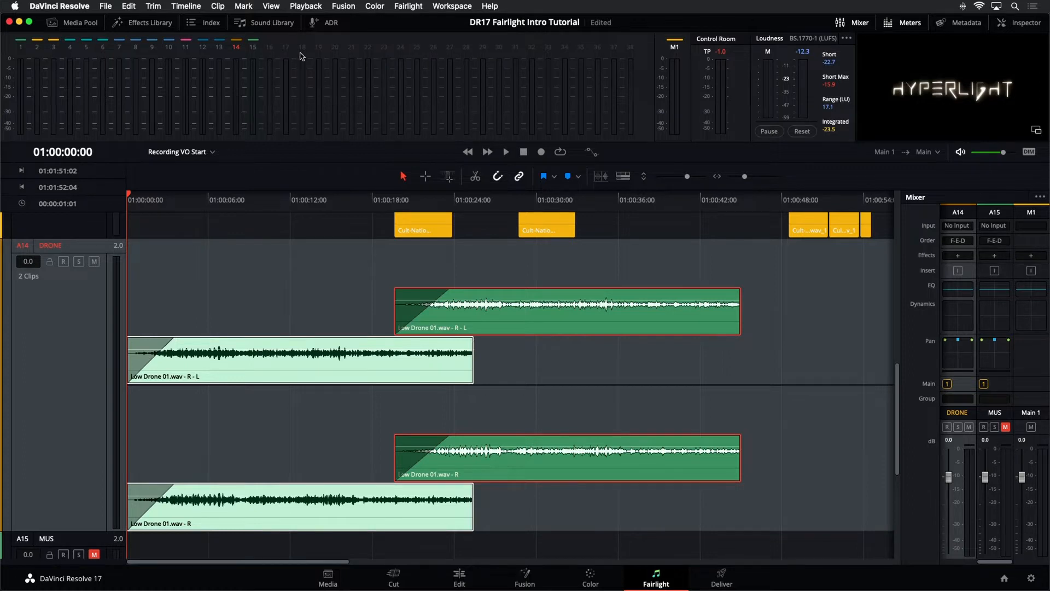
left_click(272, 6)
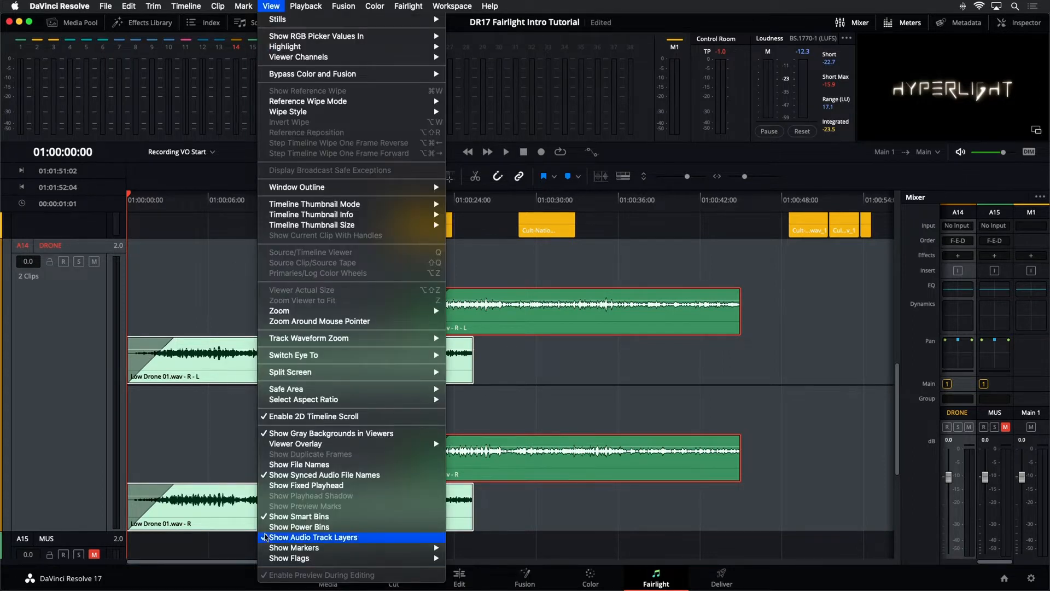
left_click(276, 539)
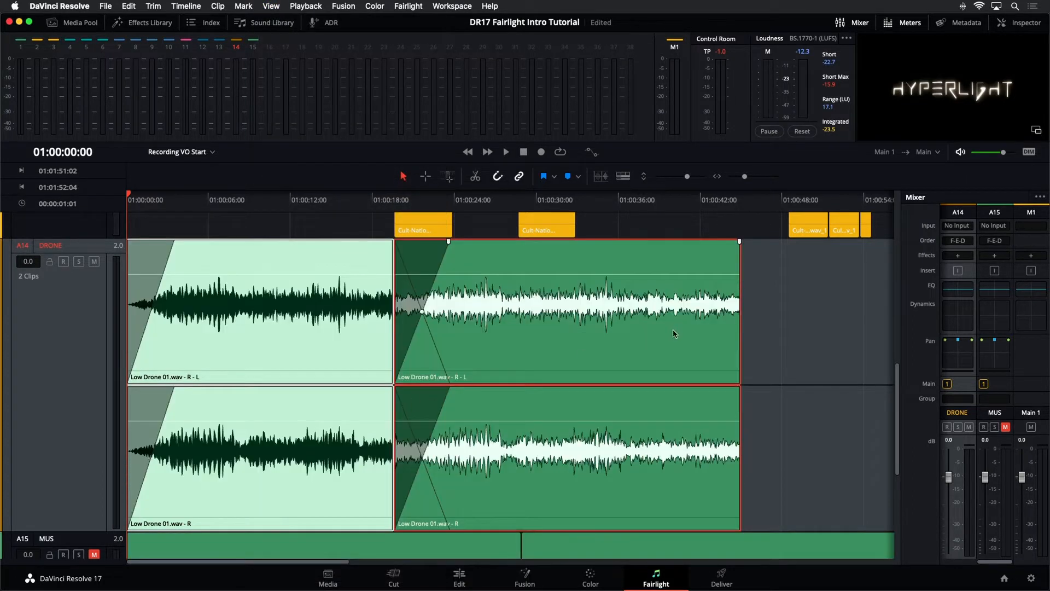
Step: Make five overlapping copies of the faded drone clip along the DRONE track, up to the end of the music
key("shift+z")
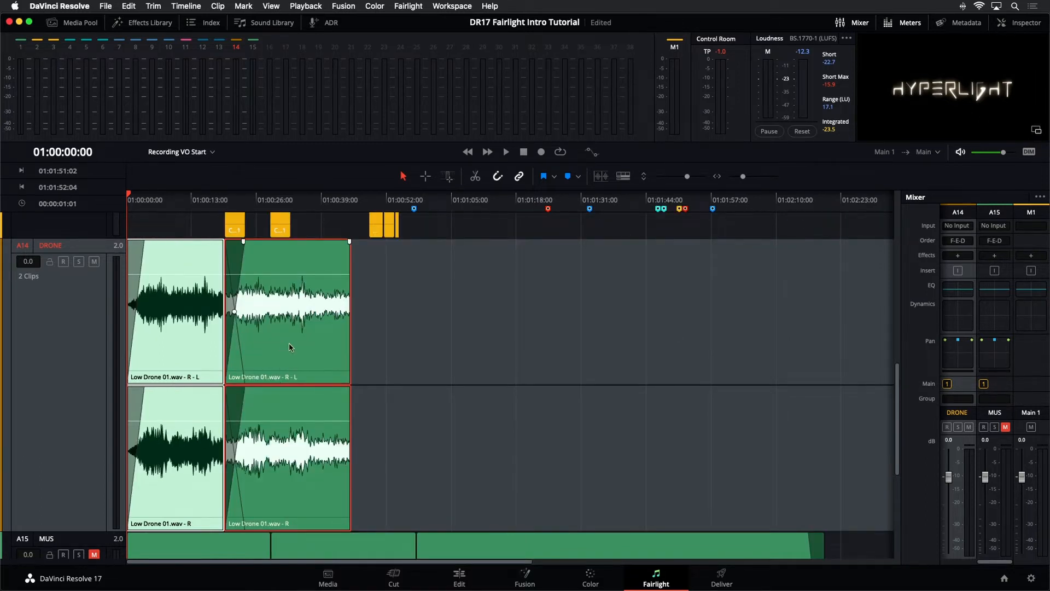
left_click_drag(289, 344, 759, 316)
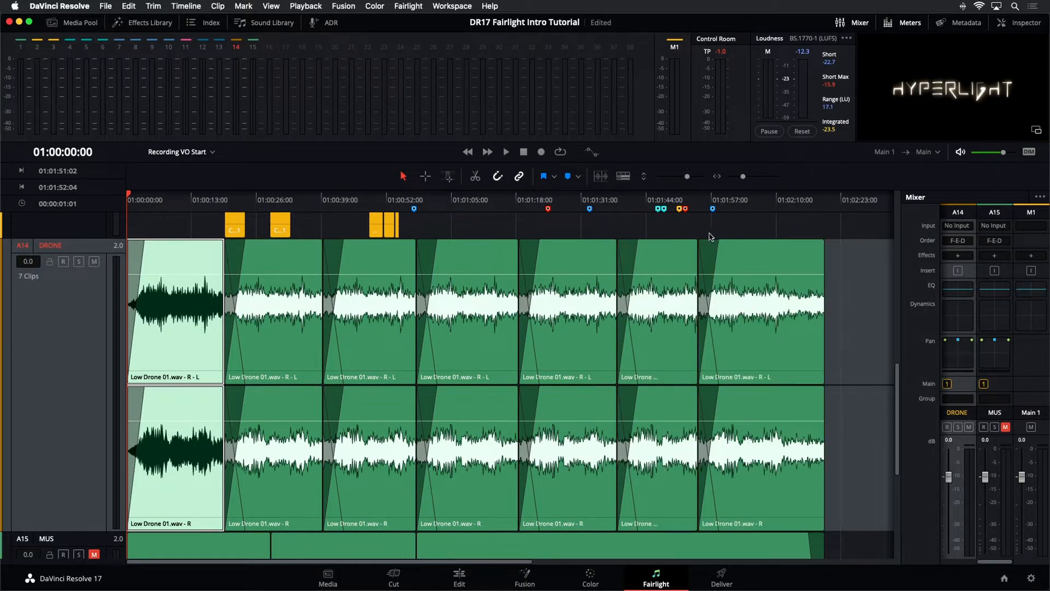
Step: Lengthen the last drone clip's fade-in and try adjusting the fade curve of the clip before it
mouse_move(717, 241)
left_mouse_down()
mouse_move(744, 241)
mouse_move(730, 241)
left_mouse_up()
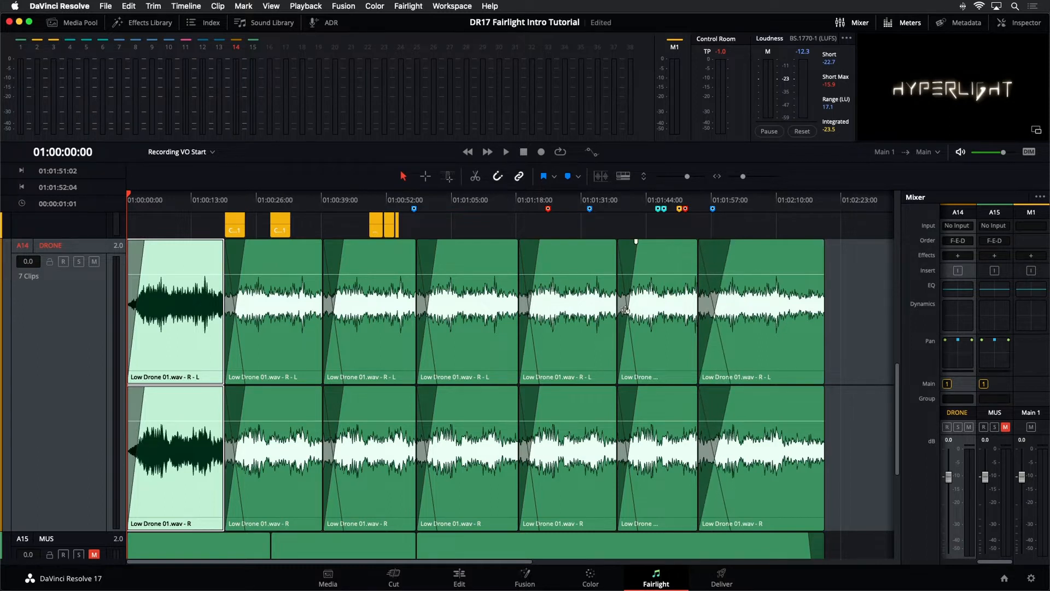
left_click_drag(625, 310, 626, 302)
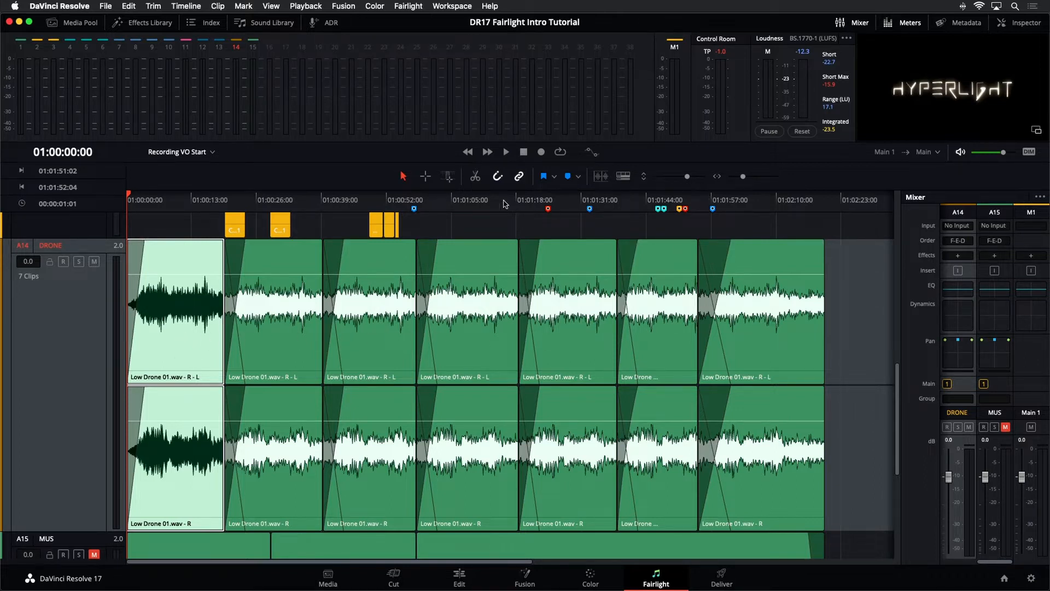
Step: Play the DRONE track from 01:00:35:10 through the crossfade between the second and third clips
left_click(304, 209)
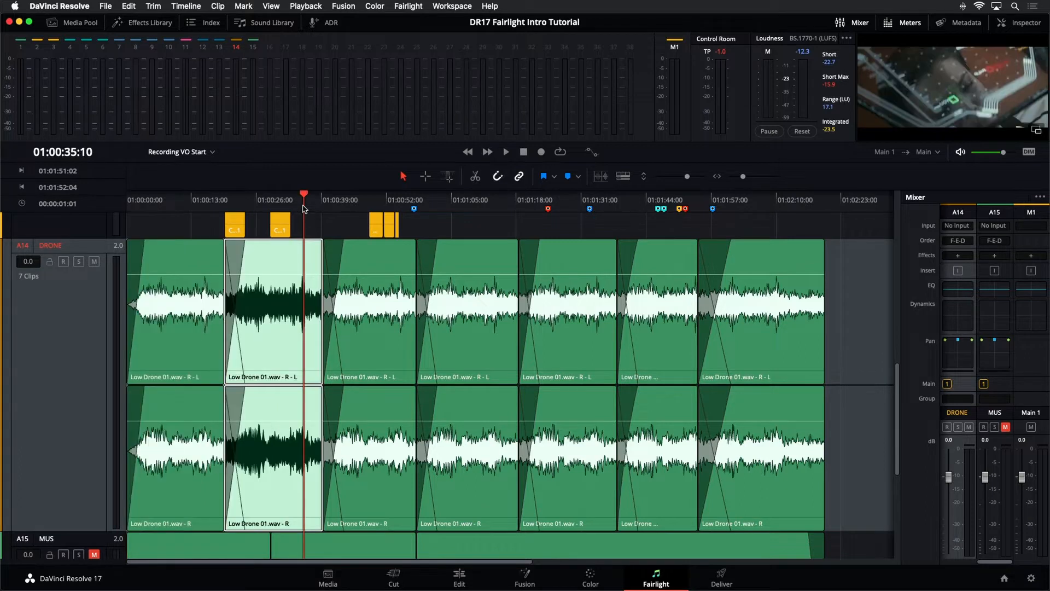
key("space")
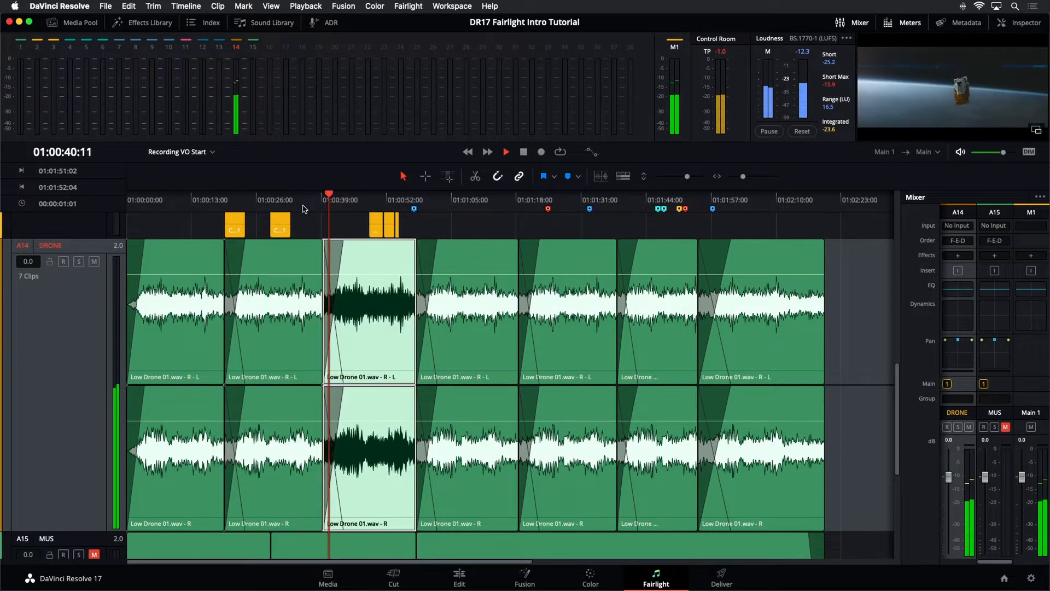
key("space")
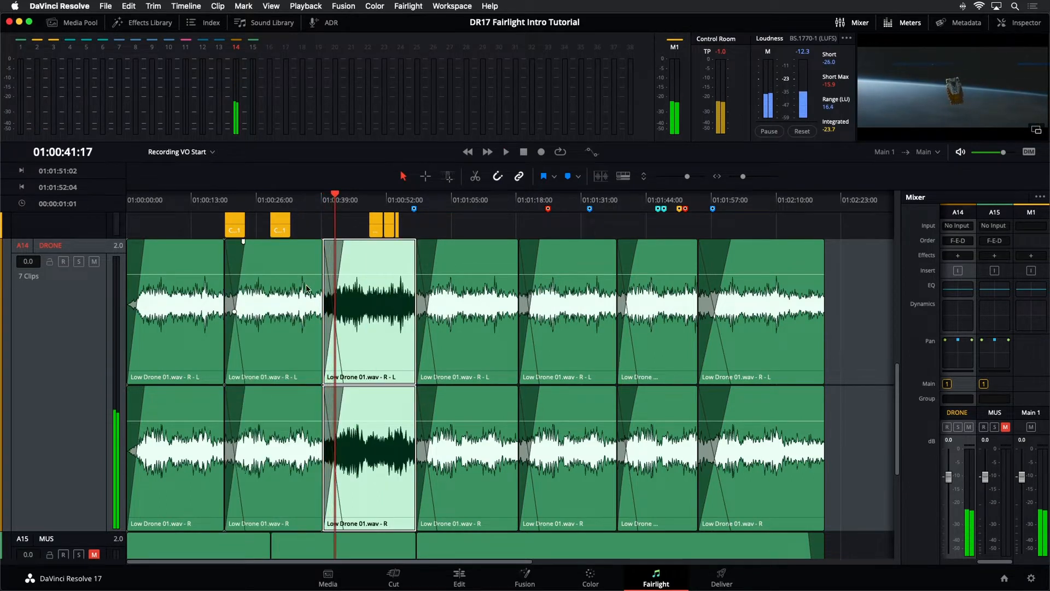
Step: Show the audio track layers of all tracks at a reduced track height, hide them again and place the playhead at 01:00:09:17
left_click_drag(687, 176, 666, 179)
left_click(527, 324)
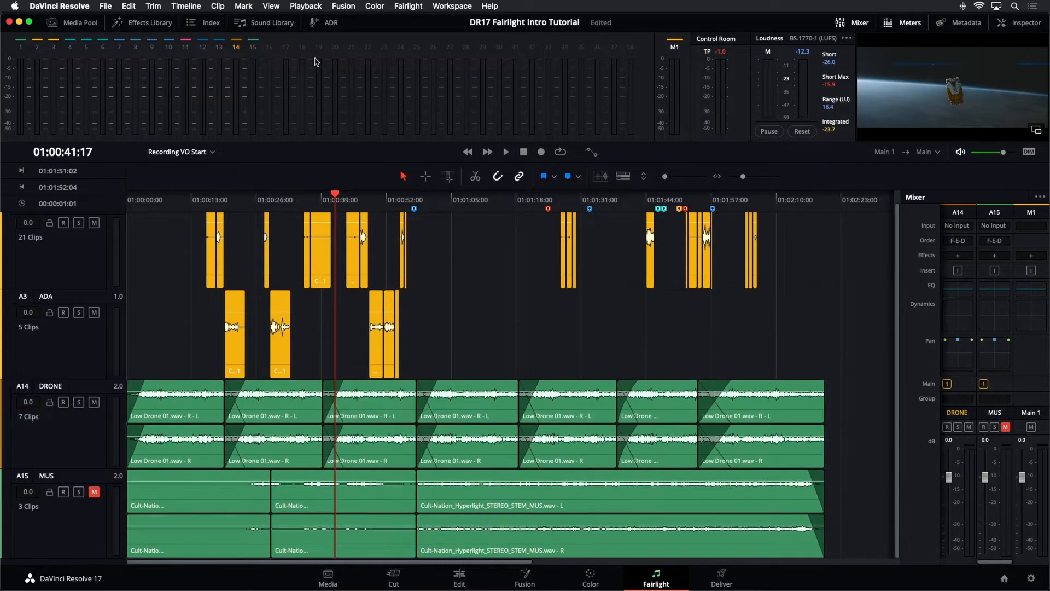
left_click(272, 5)
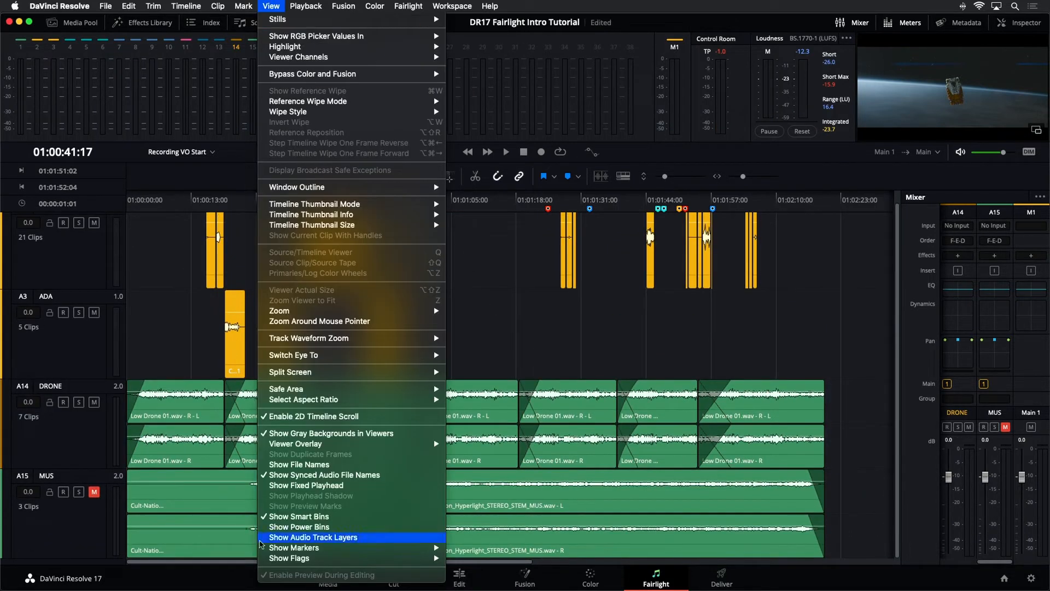
left_click(267, 537)
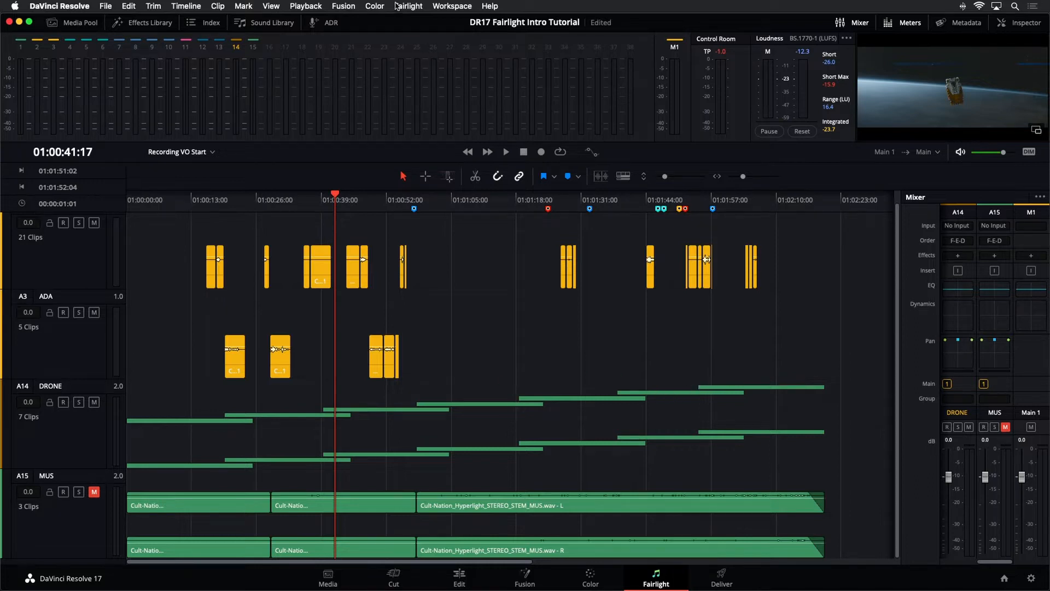
left_click(271, 6)
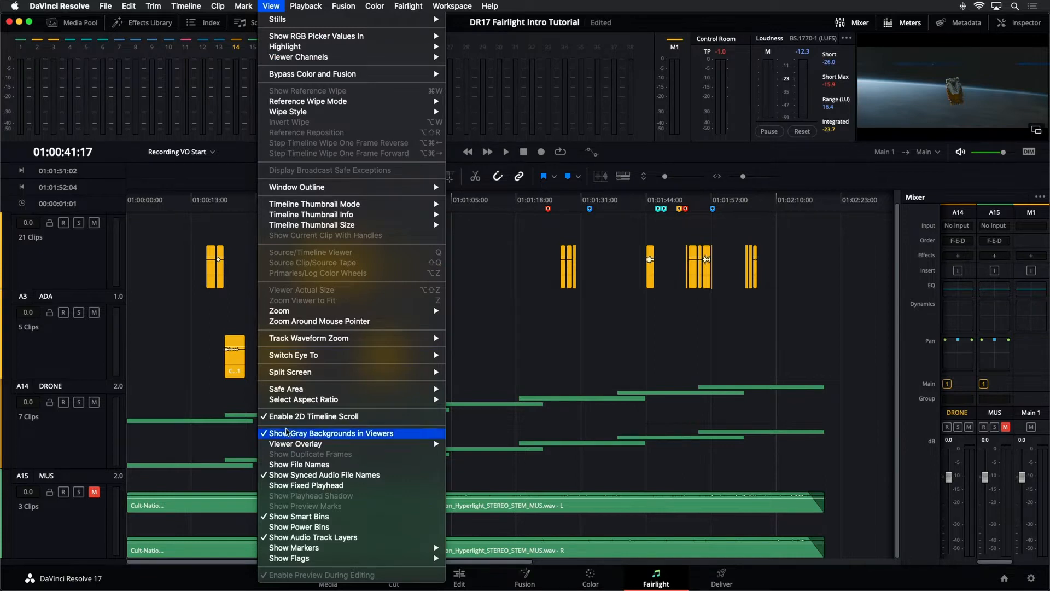
left_click(328, 537)
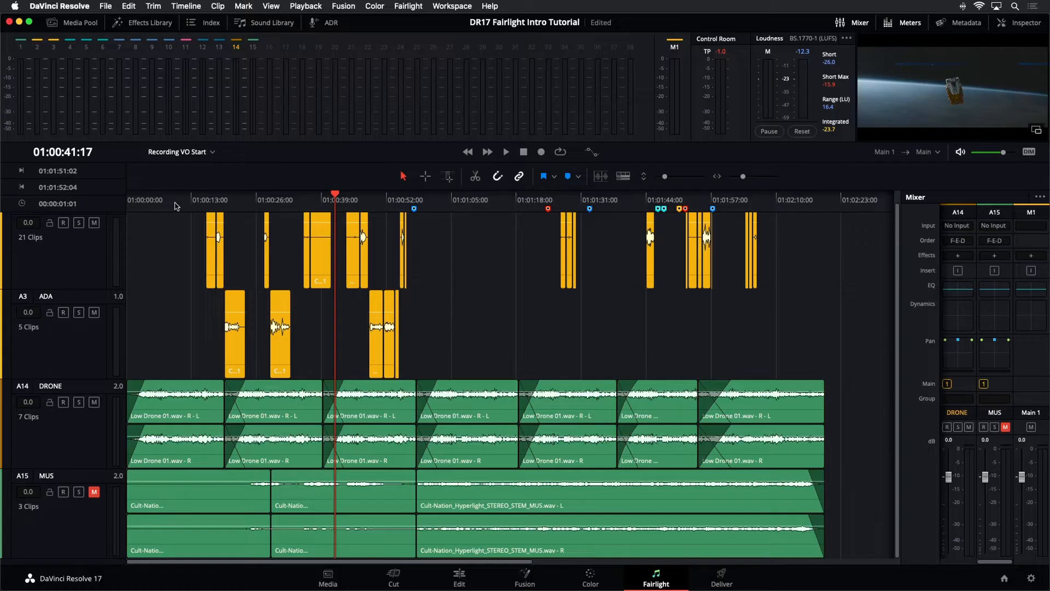
left_click(176, 202)
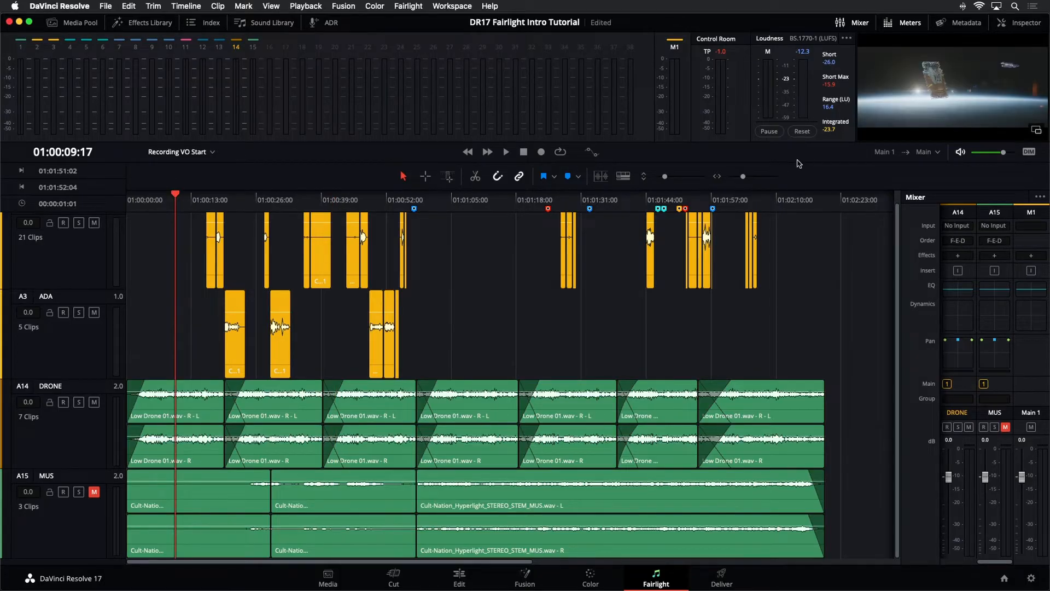
Step: Play the timeline from 01:00:09:17 and widen the Mixer to reveal the A2 and A3 channel strips
key("space")
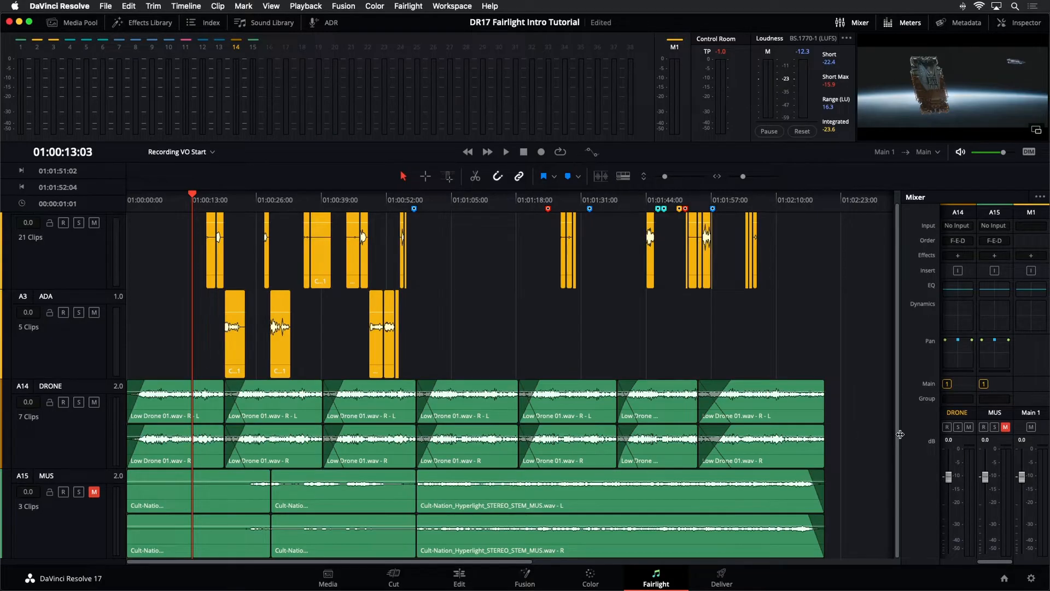
left_click_drag(896, 440, 824, 440)
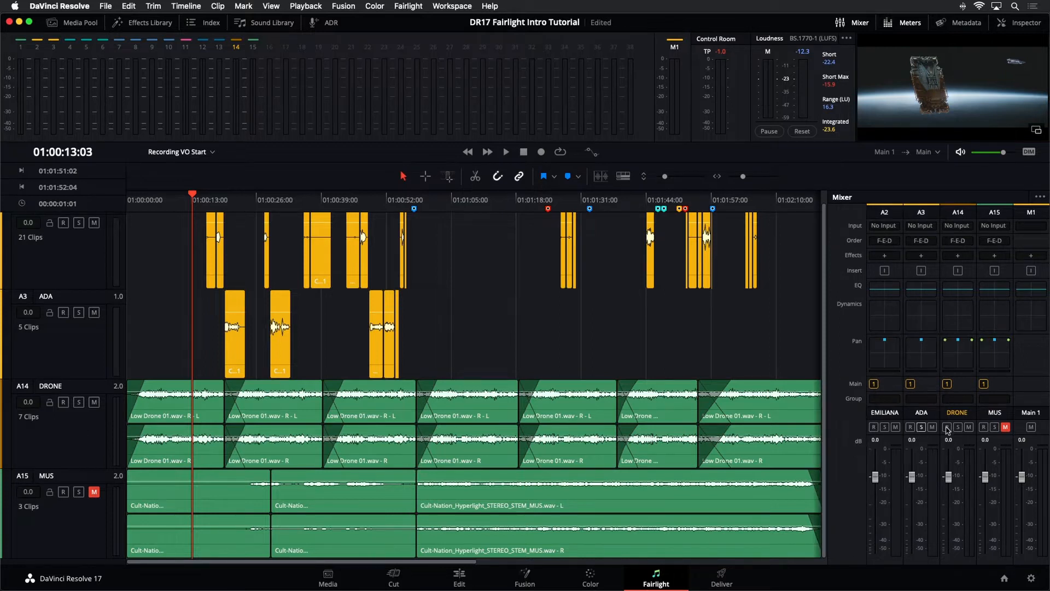
Step: Try lowering the DRONE track's level to about -14 dB, then reset its fader to 0 and clear the selection
left_click(961, 444)
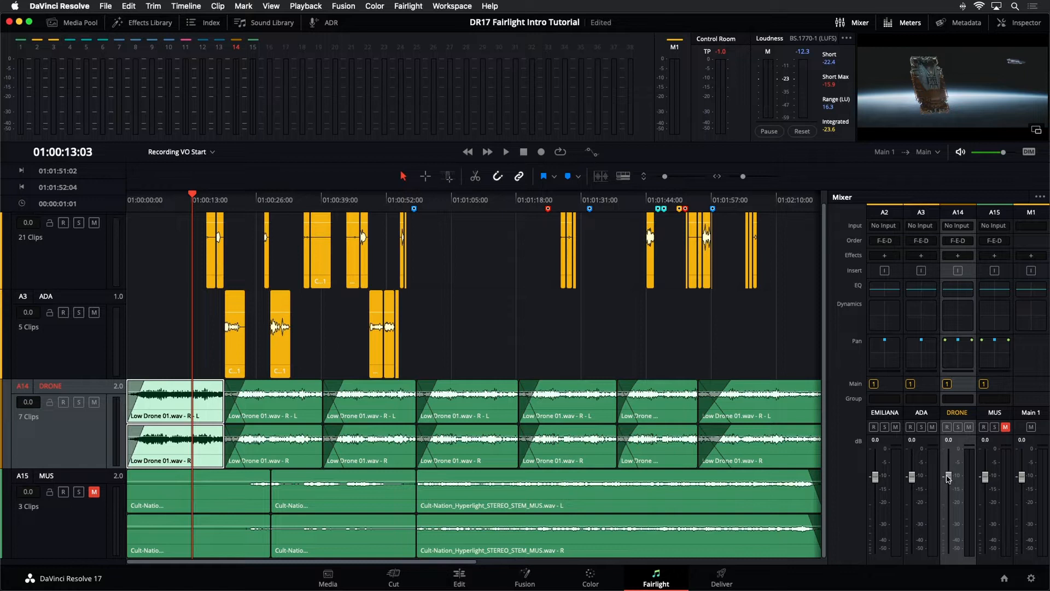
left_click_drag(948, 479, 946, 512)
key("space")
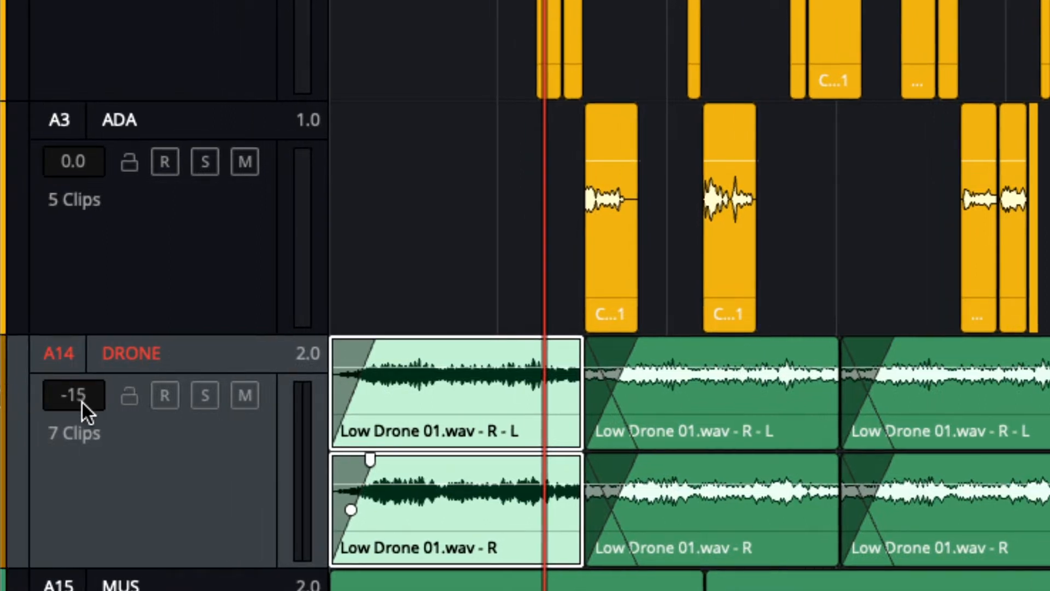
left_click_drag(78, 398, 94, 346)
left_click_drag(94, 390, 103, 334)
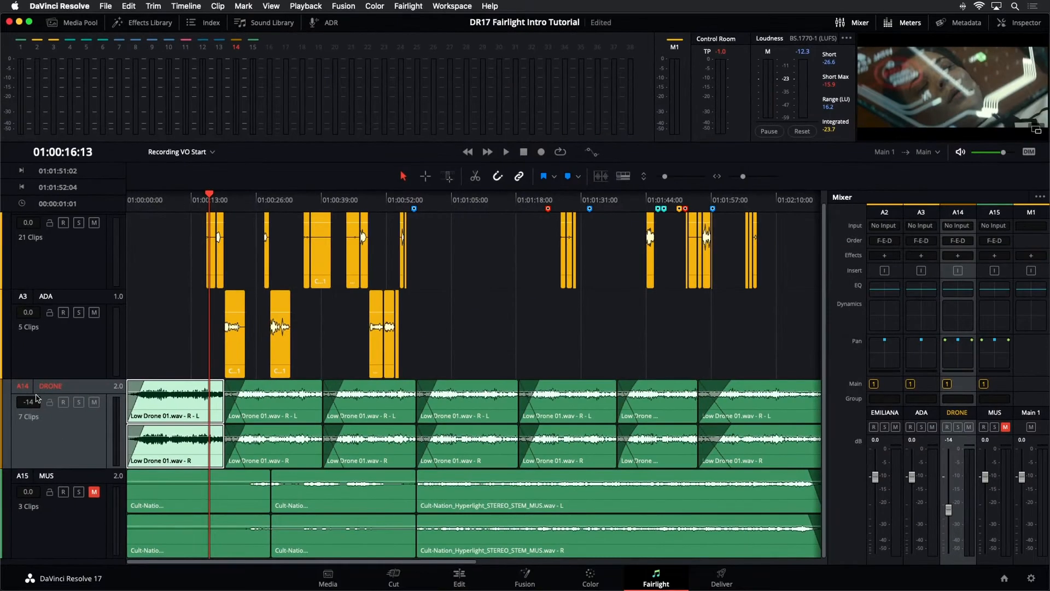
mouse_move(36, 397)
left_mouse_down()
mouse_move(41, 411)
mouse_move(46, 373)
mouse_move(43, 415)
mouse_move(46, 359)
mouse_move(43, 420)
mouse_move(46, 361)
mouse_move(49, 419)
mouse_move(58, 374)
mouse_move(56, 418)
mouse_move(44, 400)
left_mouse_up()
double_click(949, 510)
left_click(671, 326)
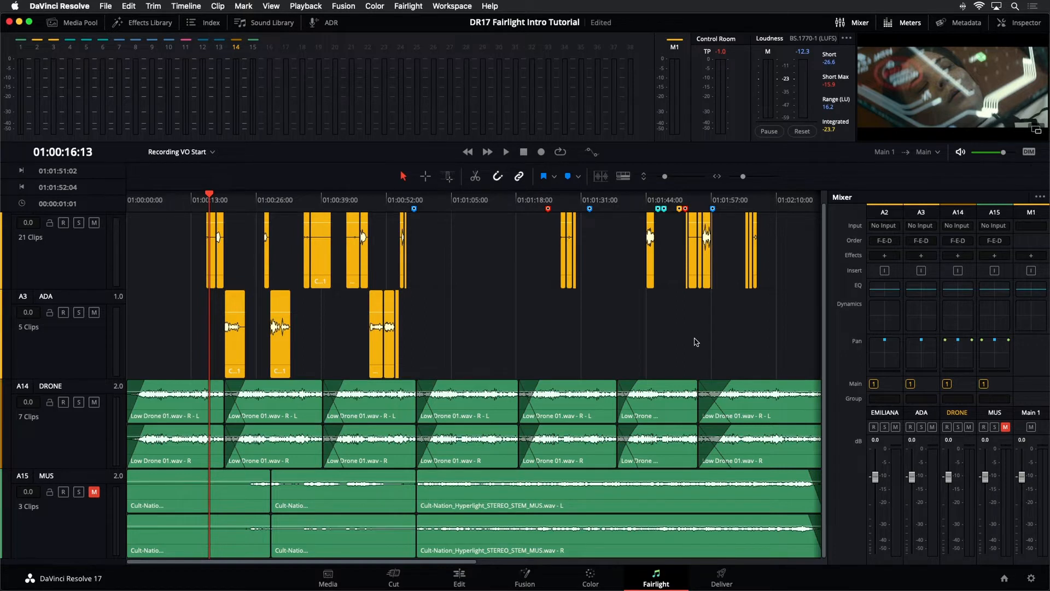
Step: Select all the drone clips on the DRONE track and show their audio properties in the Inspector with the Mixer hidden
key("shift+z")
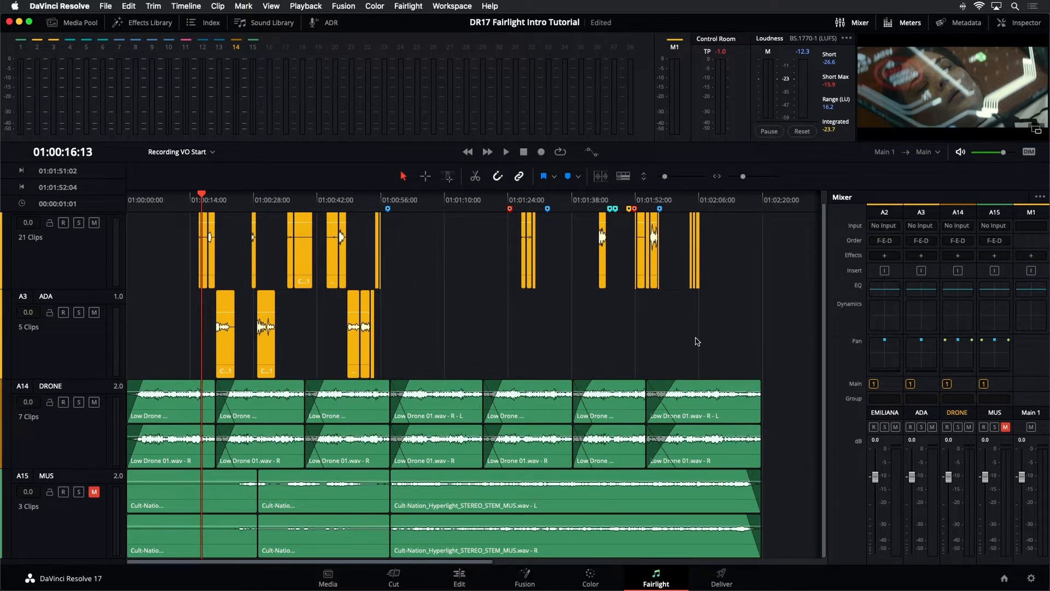
left_click_drag(786, 427, 175, 424)
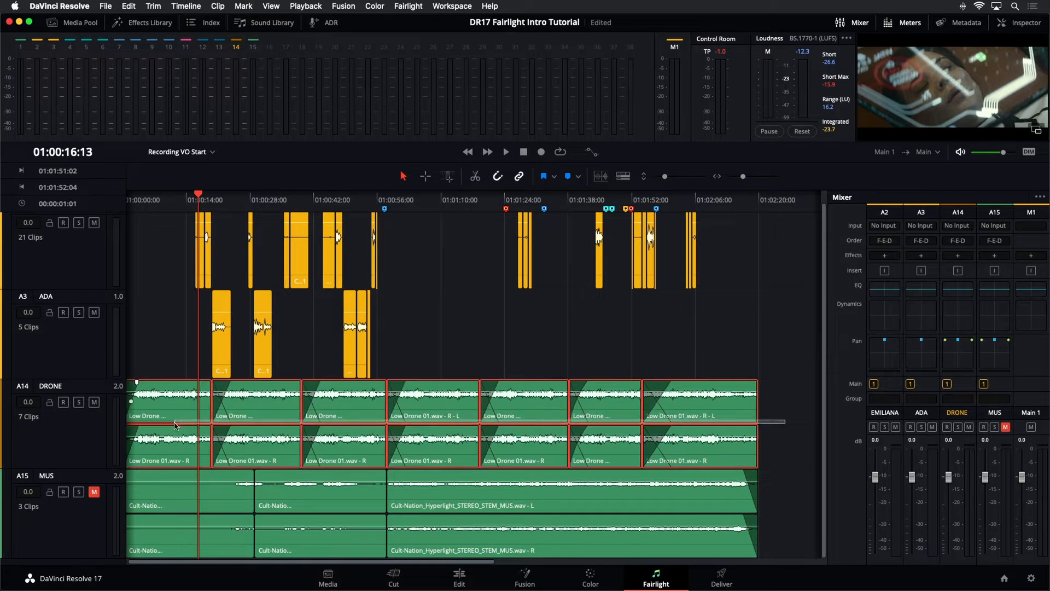
left_click(1038, 23)
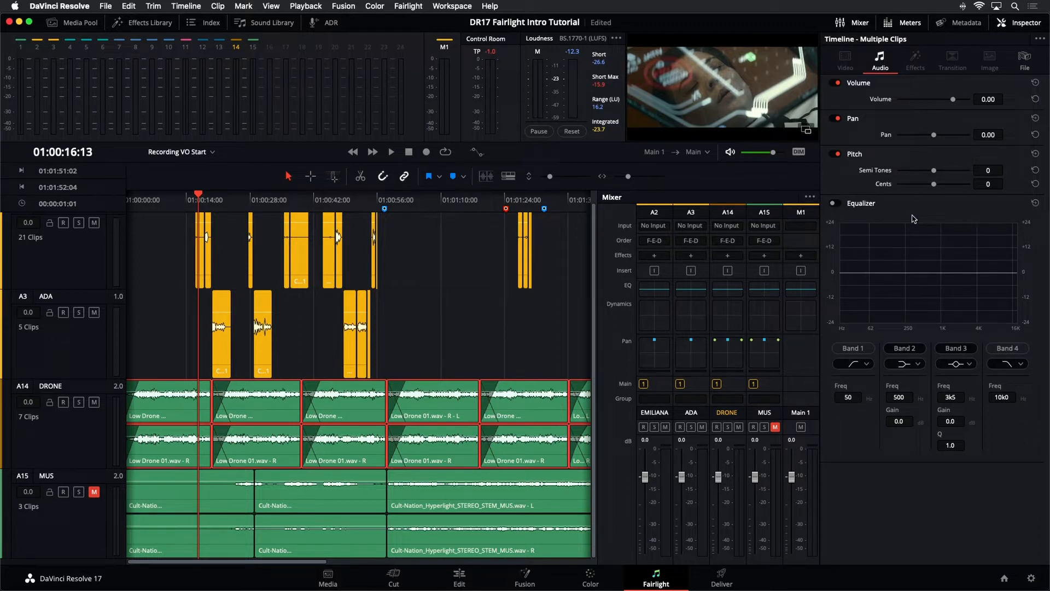
left_click(857, 24)
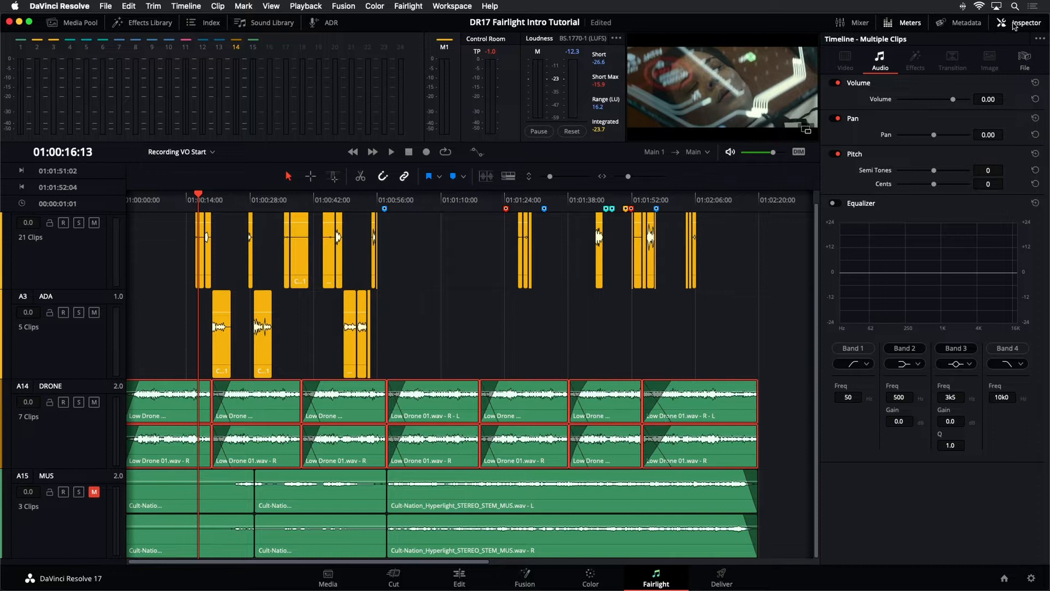
Step: Compare the last drone clip's own properties, then reselect all the drone clips and lower their volume to -10.69 during playback
left_click(779, 415)
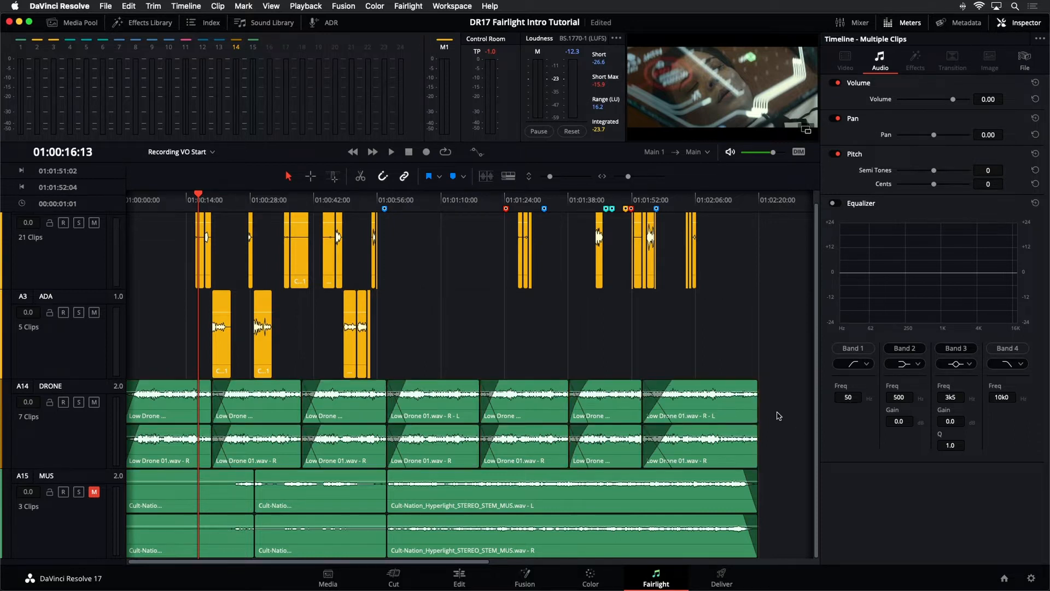
left_click(725, 414)
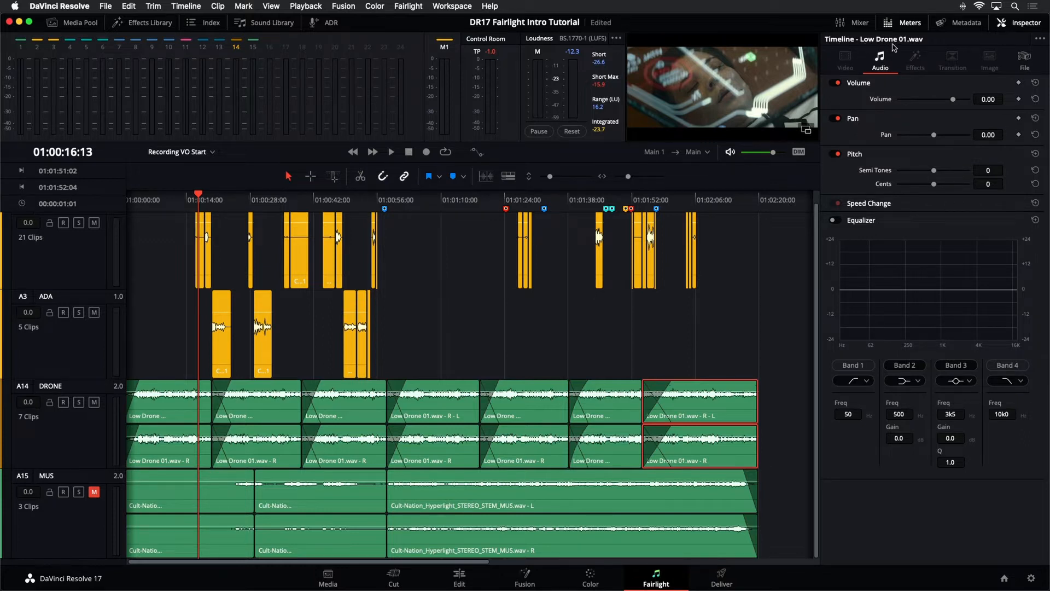
left_click_drag(780, 412, 134, 432)
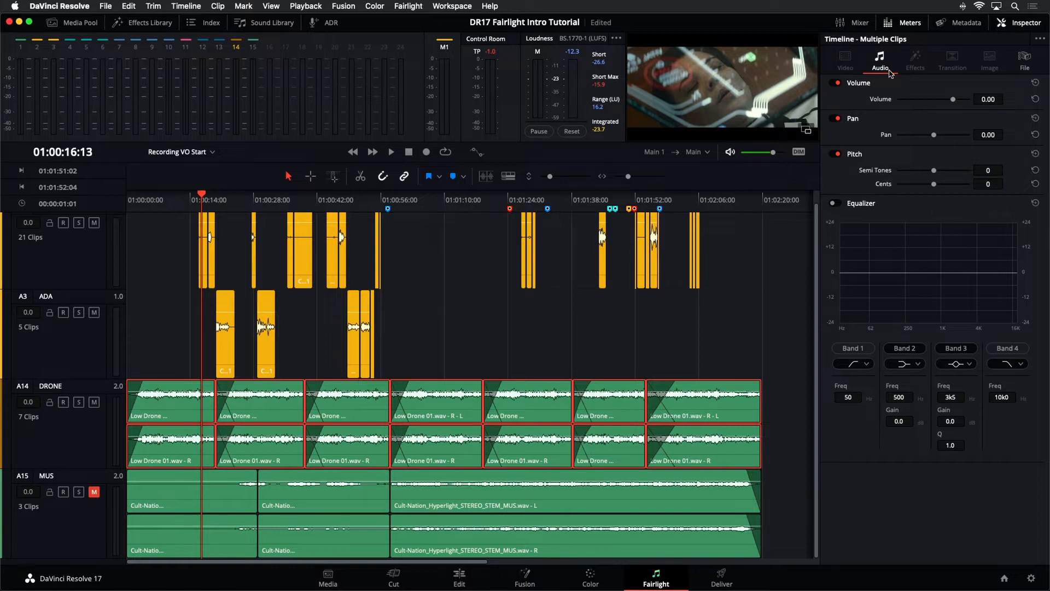
left_click_drag(953, 100, 948, 105)
key("space")
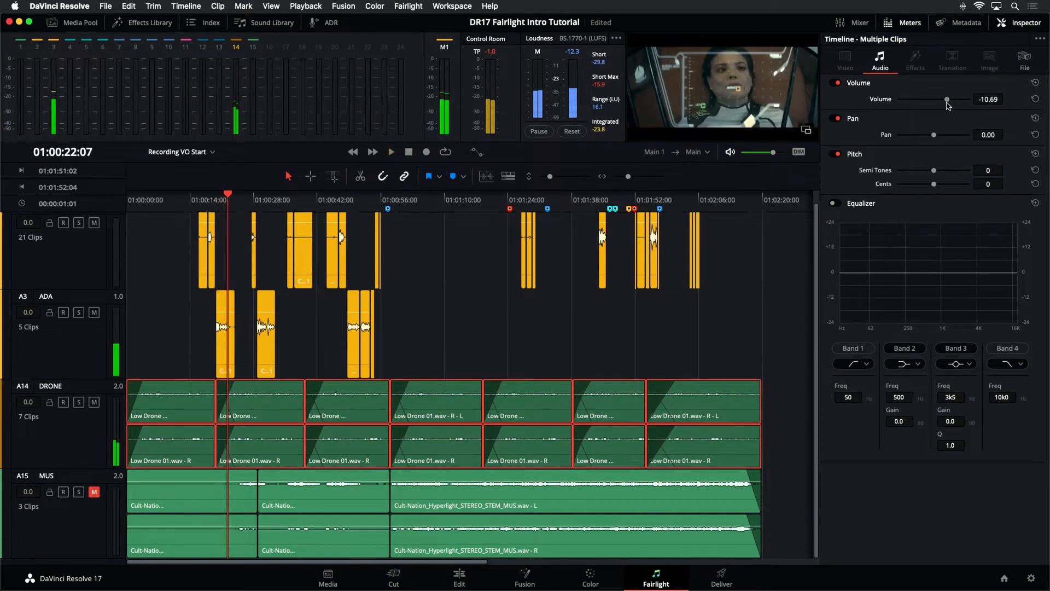
key("space")
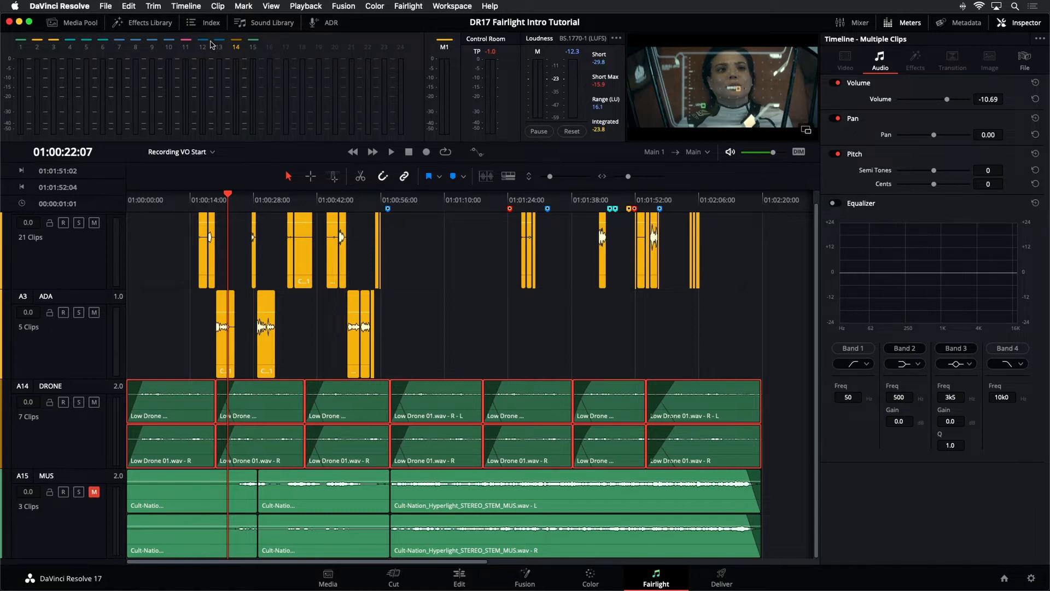
Step: Look up the commands that increase or decrease a clip's audio level by 1 dB and 3 dB
left_click(216, 7)
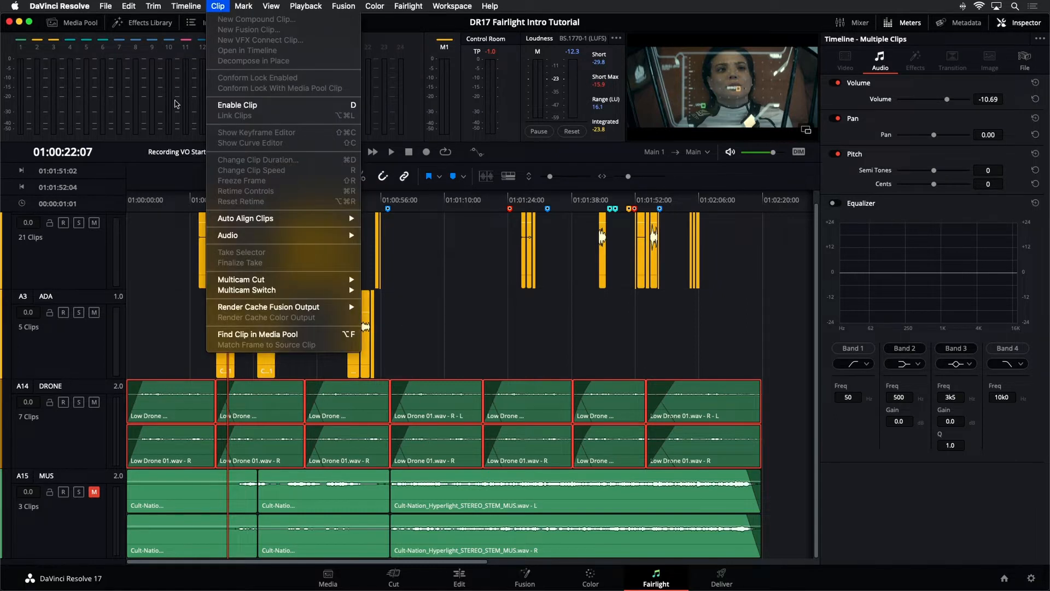
mouse_move(266, 240)
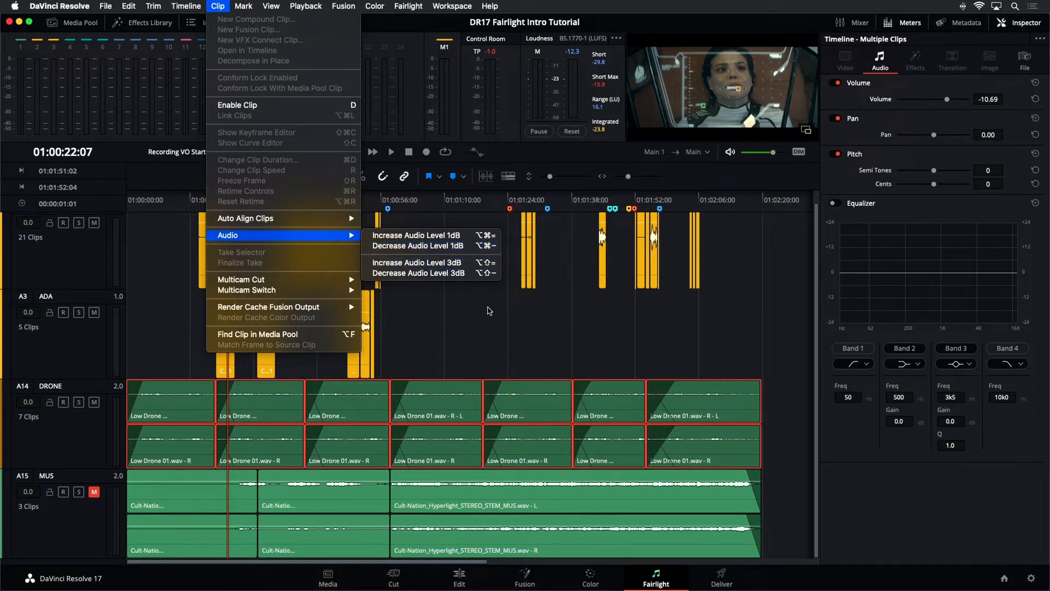
left_click(489, 312)
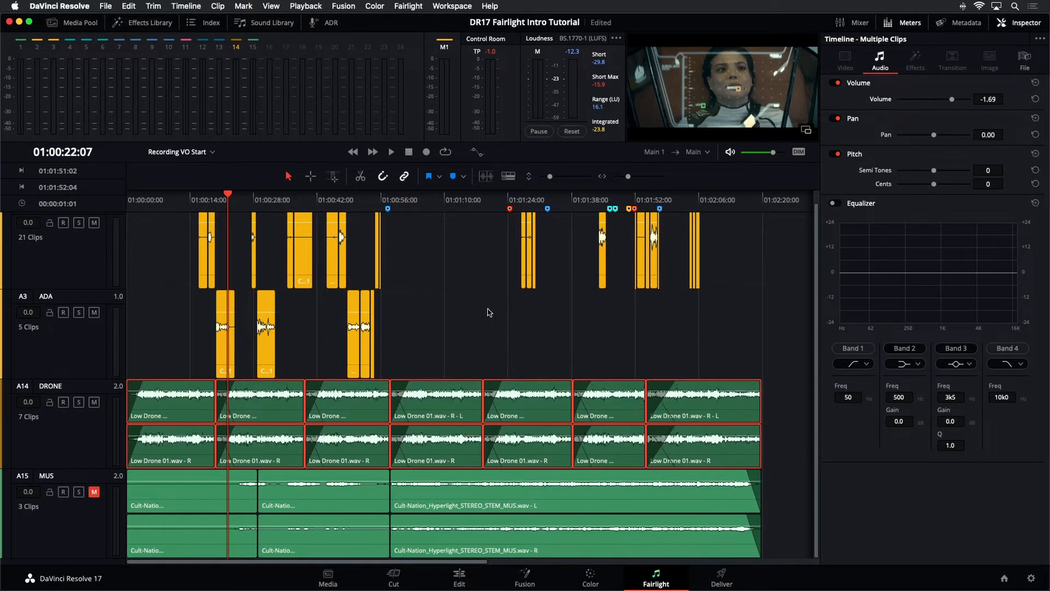
Step: Adjust the selected drone clips' volume in 3 dB steps during playback to -7.69, then stop and deselect them
key("alt+shift+super+minus")
key("alt+shift+minus")
key("alt+shift+plus")
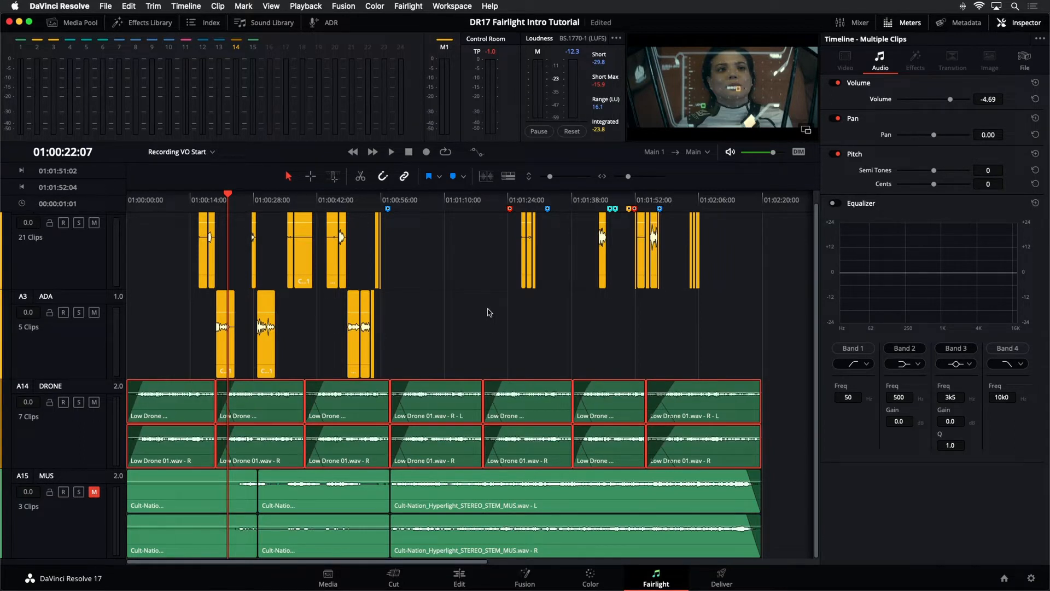
key("alt+shift+plus")
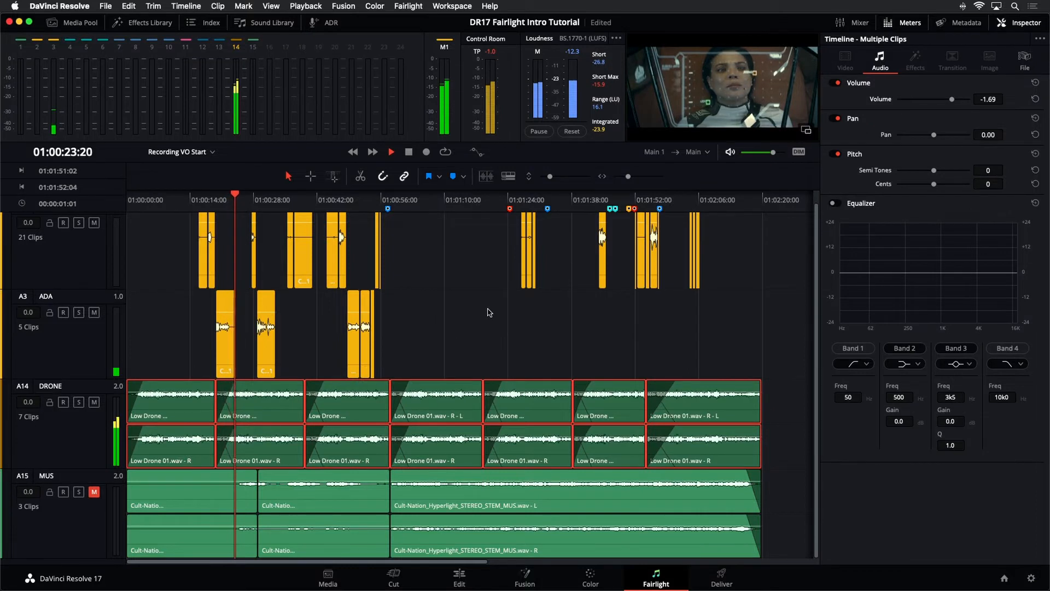
key("alt+shift+minus")
key("alt+shift+minus")
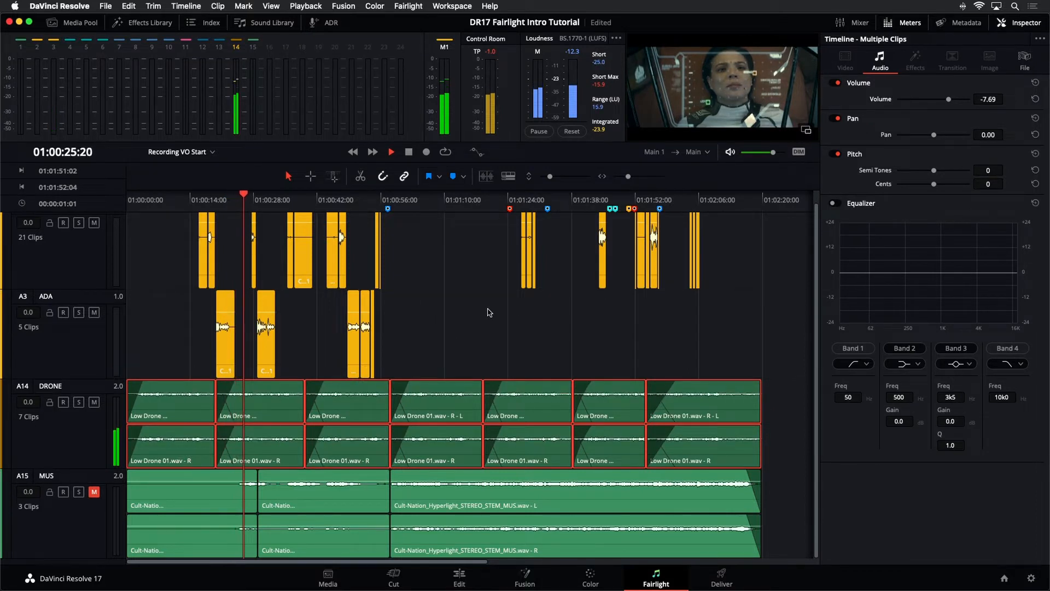
left_click(489, 312)
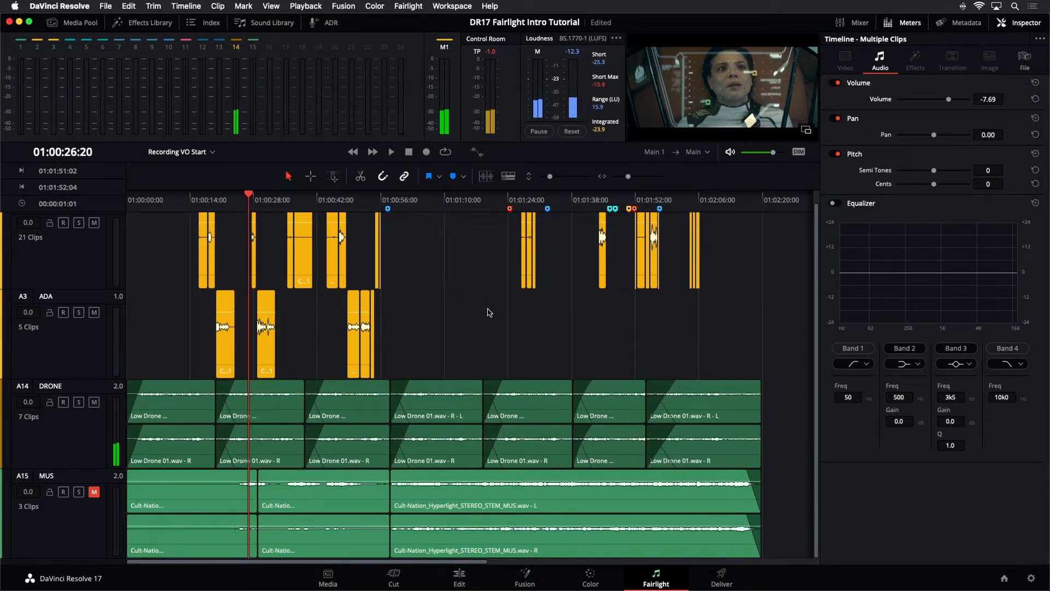
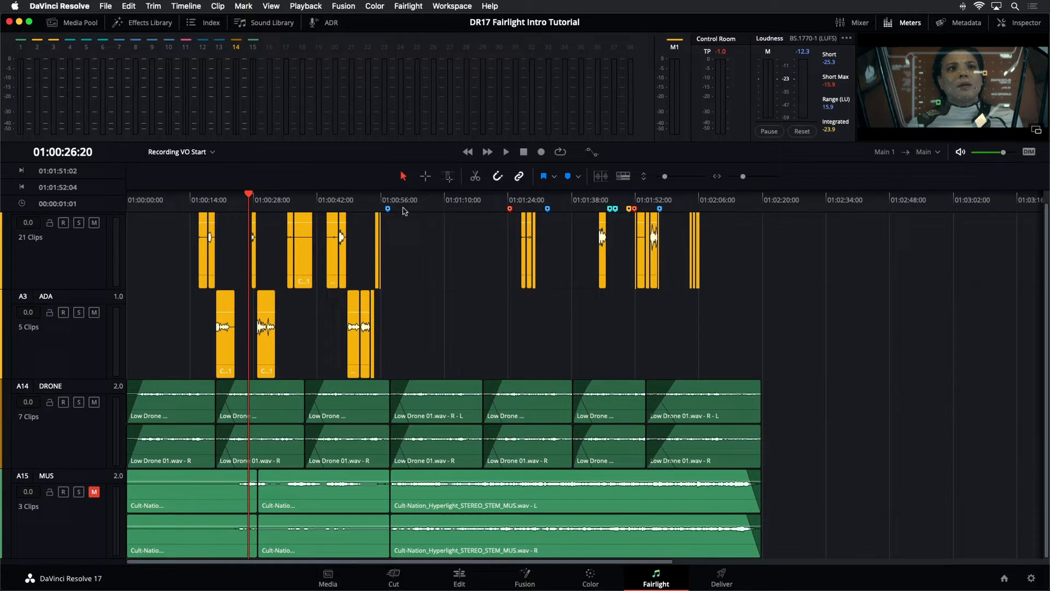
Step: Step forward through the timeline markers to 01:01:57:08 and back to the marker at 01:00:57:14
left_click(341, 198)
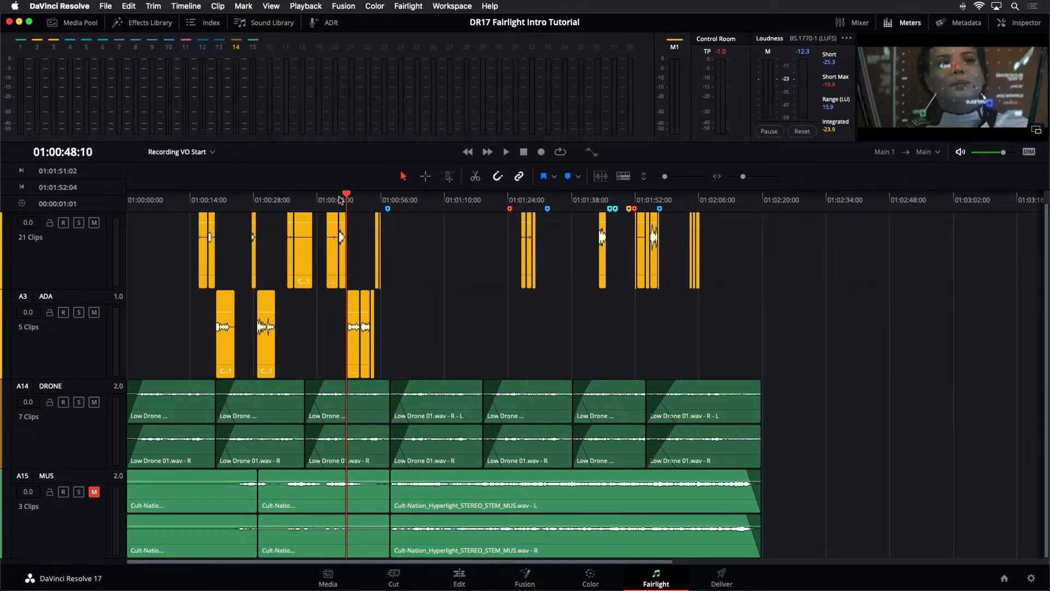
key("shift+Down")
key("shift+Down")
key("shift+Down")
key("shift+Down")
key("shift+Down")
key("shift+Down")
key("shift+Down")
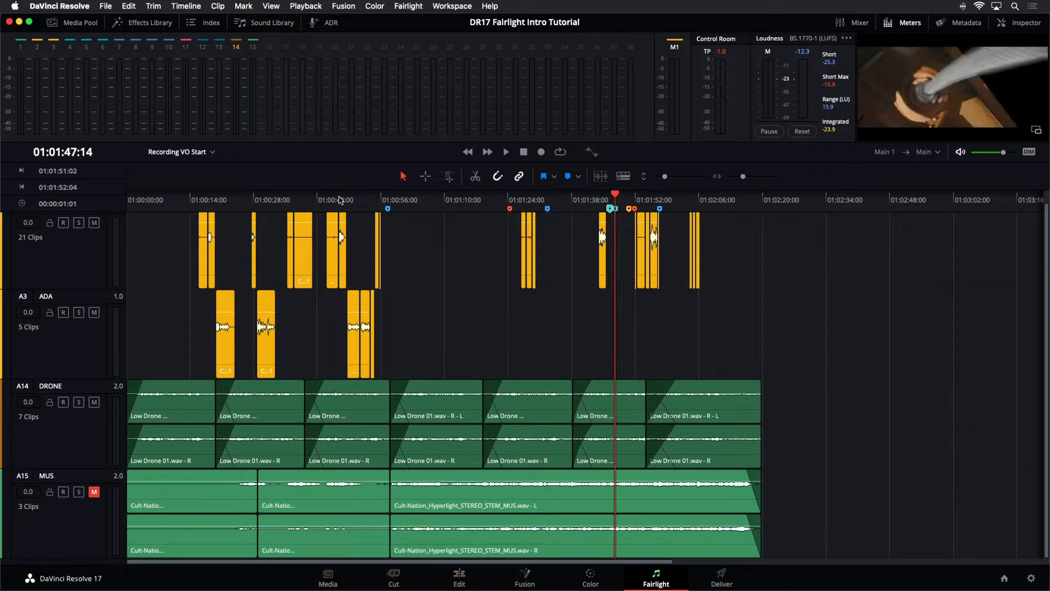
key("shift+Down")
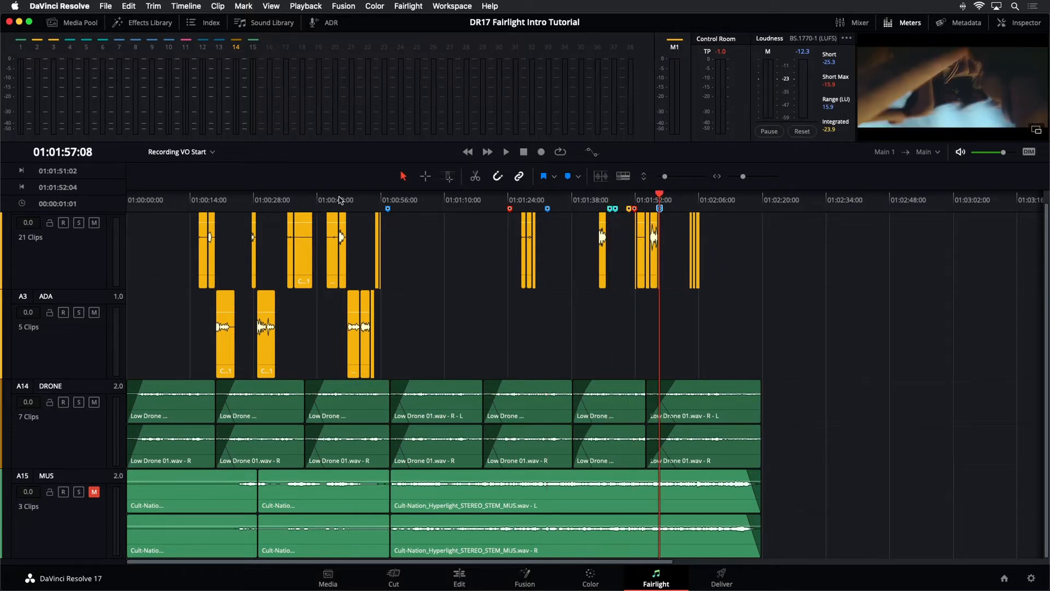
key("shift+Up")
key("shift+Up")
key("shift+Up")
key("shift+Up")
key("shift+Up")
key("shift+Up")
key("shift+Up")
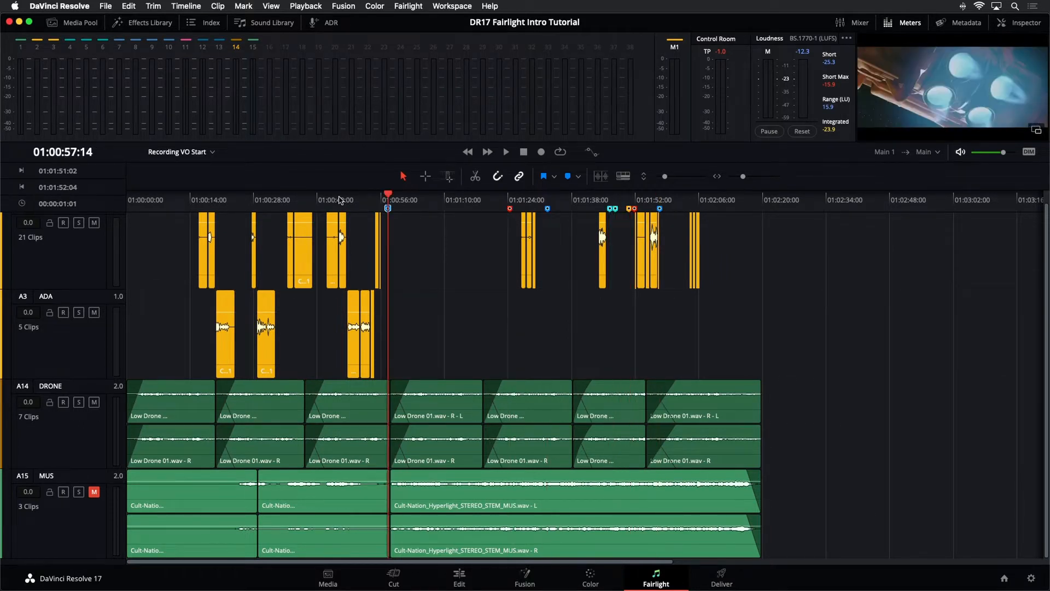
Step: Move back and forth between the markers to the one at 01:01:32:16, read its notes and close them
key("shift+Down")
key("shift+Down")
key("shift+Down")
key("shift+Down")
key("shift+Down")
key("shift+Up")
key("shift+Up")
key("shift+Up")
key("shift+Up")
key("shift+Up")
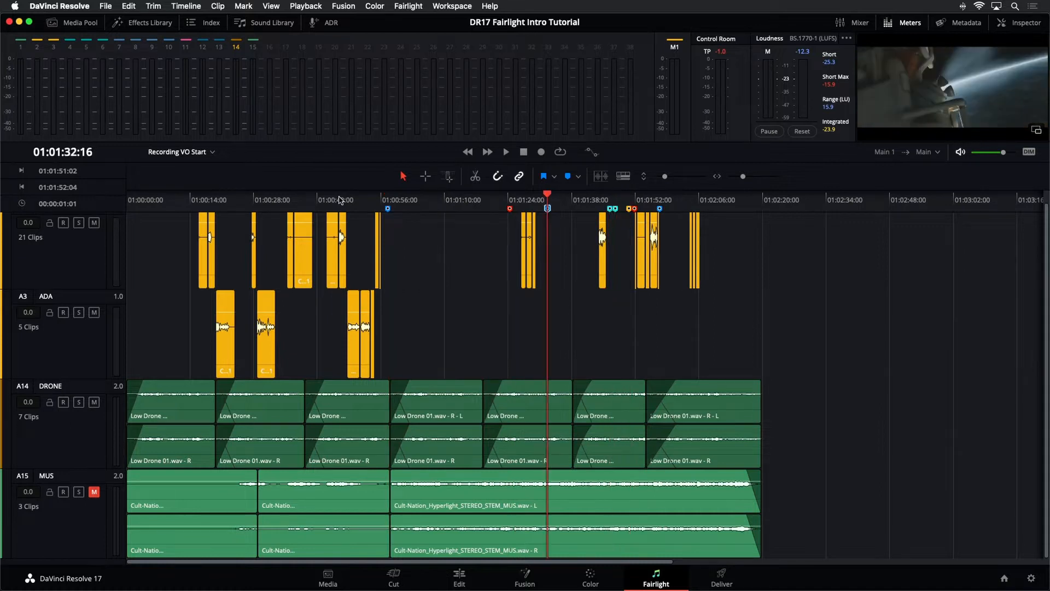
key("shift+Down")
key("shift+Down")
key("shift+Down")
key("shift+Down")
key("shift+Up")
key("shift+Up")
double_click(548, 209)
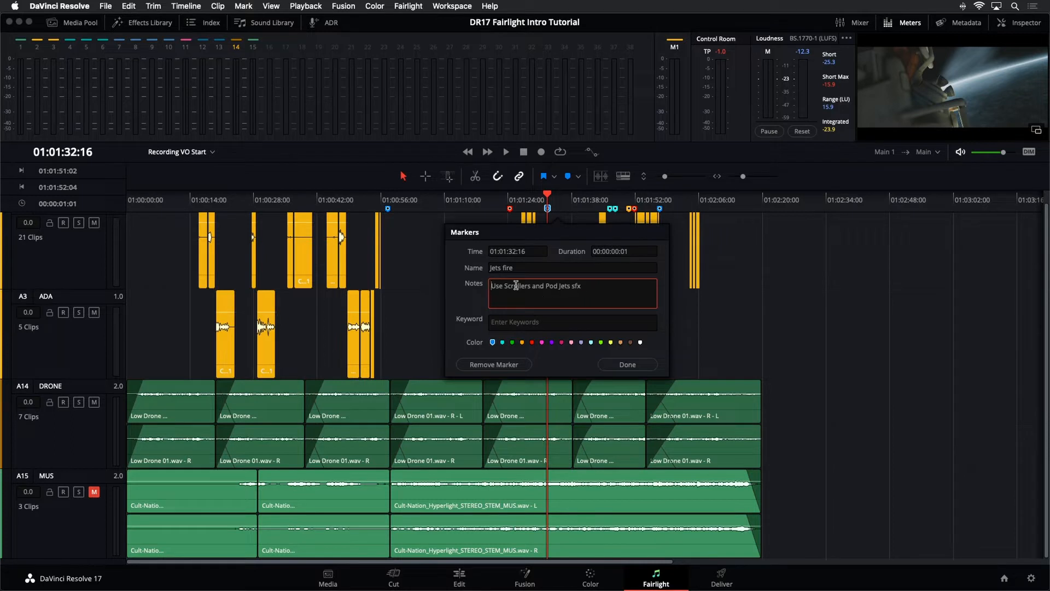
left_click(441, 276)
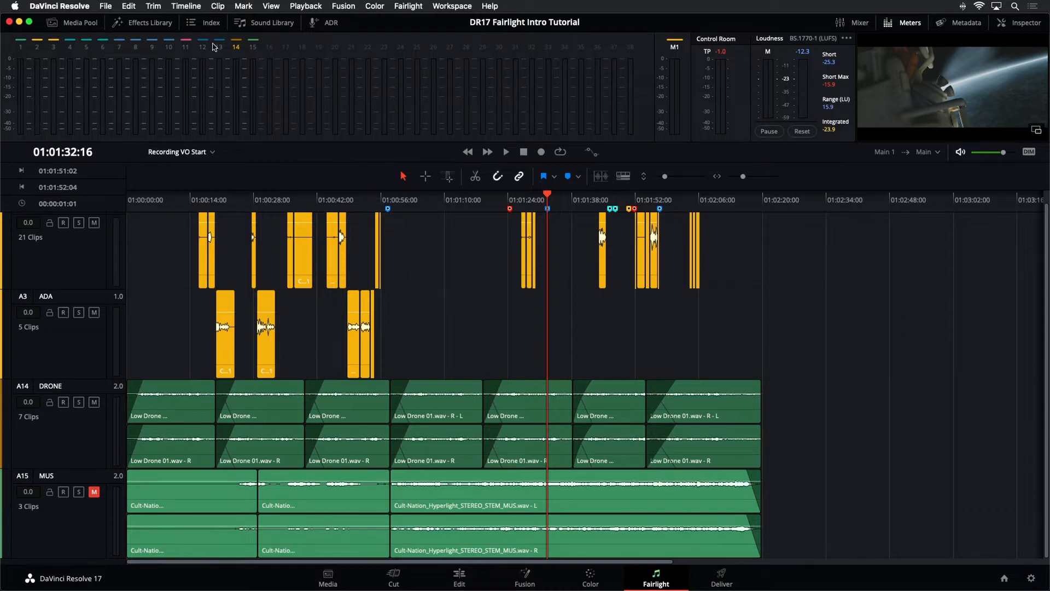
Step: Open the Index, jump to the clips of events 11, 16 and 23 in the edit index, and return to the track list
left_click(205, 23)
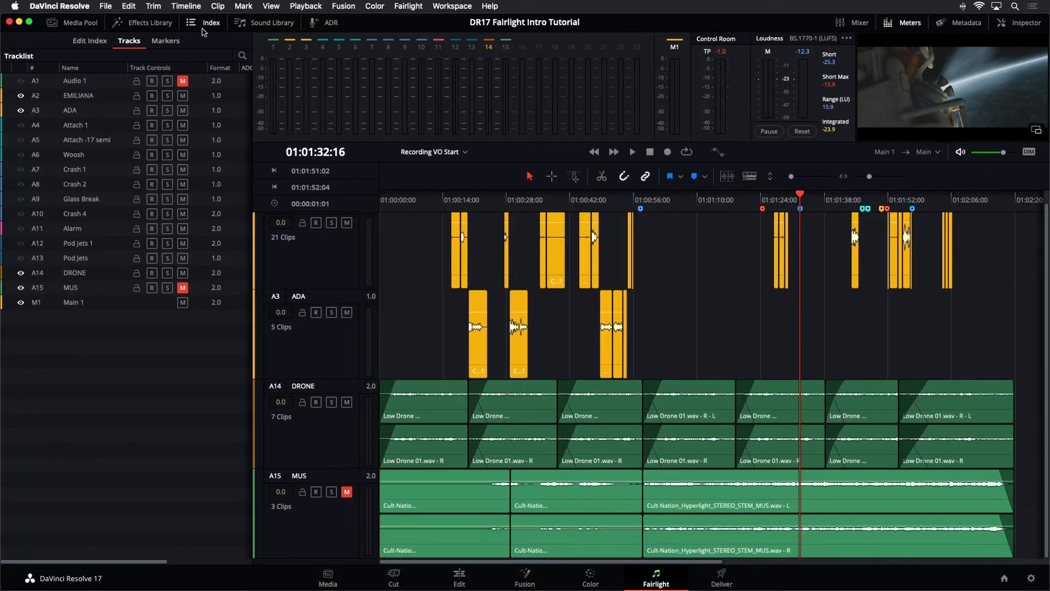
left_click(100, 43)
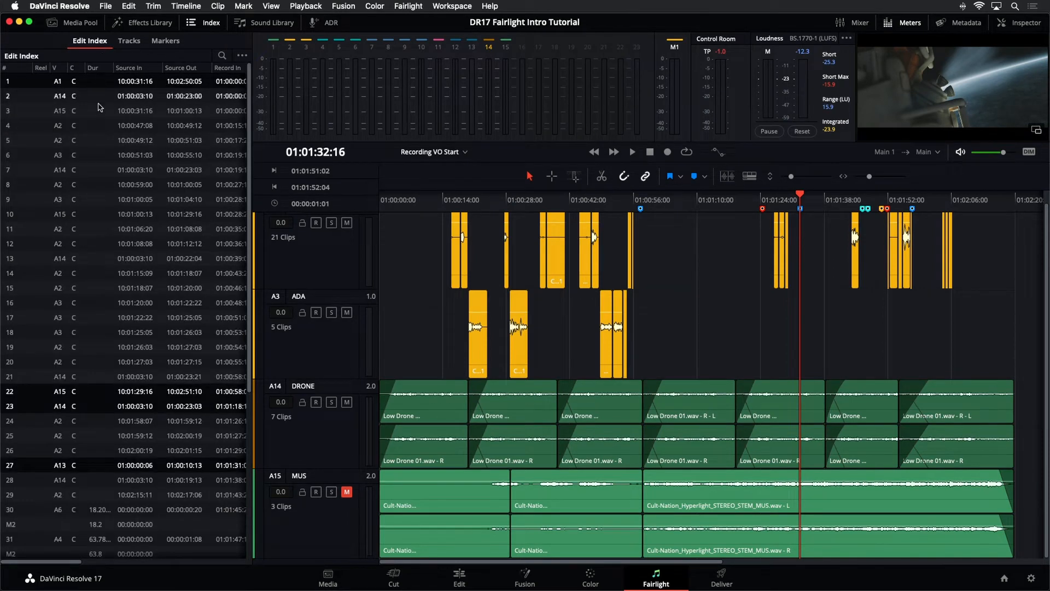
left_click(85, 228)
left_click(96, 303)
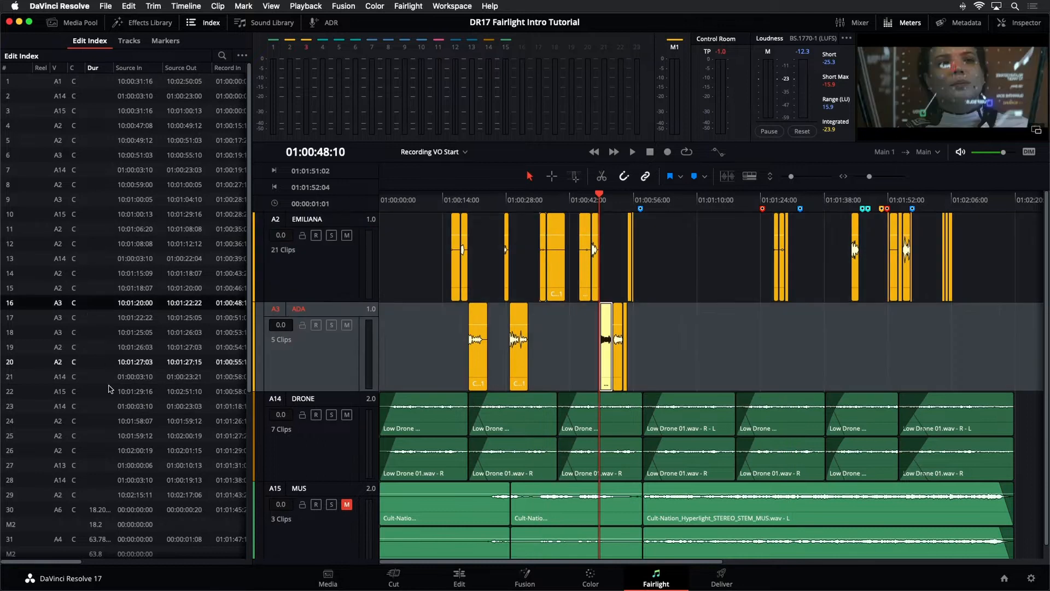
left_click(109, 405)
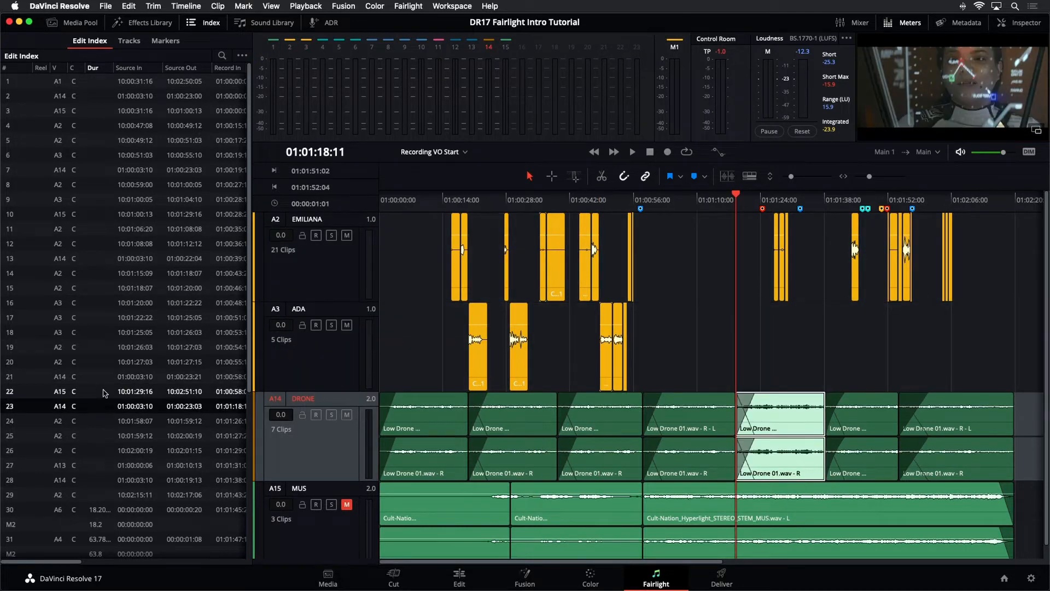
left_click(129, 42)
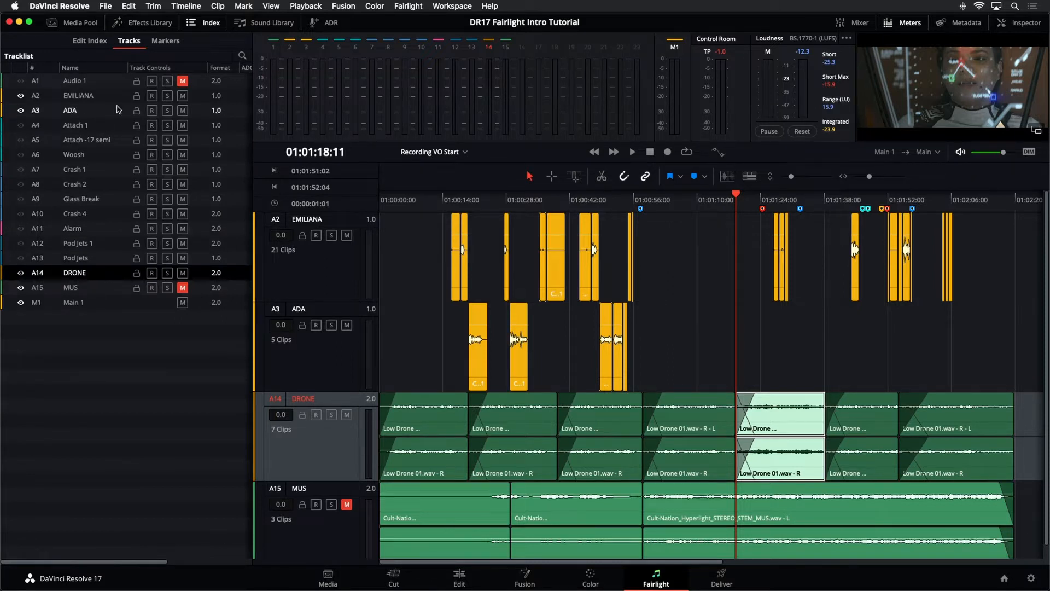
Step: Open the Index's markers, jump to the marker at 01:00:57:14, switch to list view and widen the list to reveal the notes
left_click(175, 42)
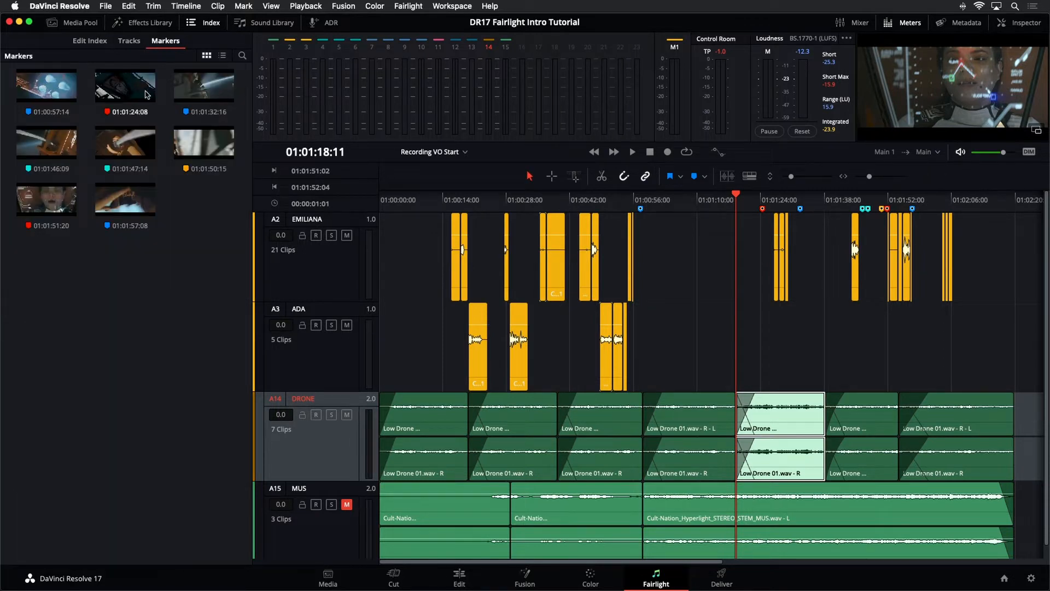
left_click(62, 91)
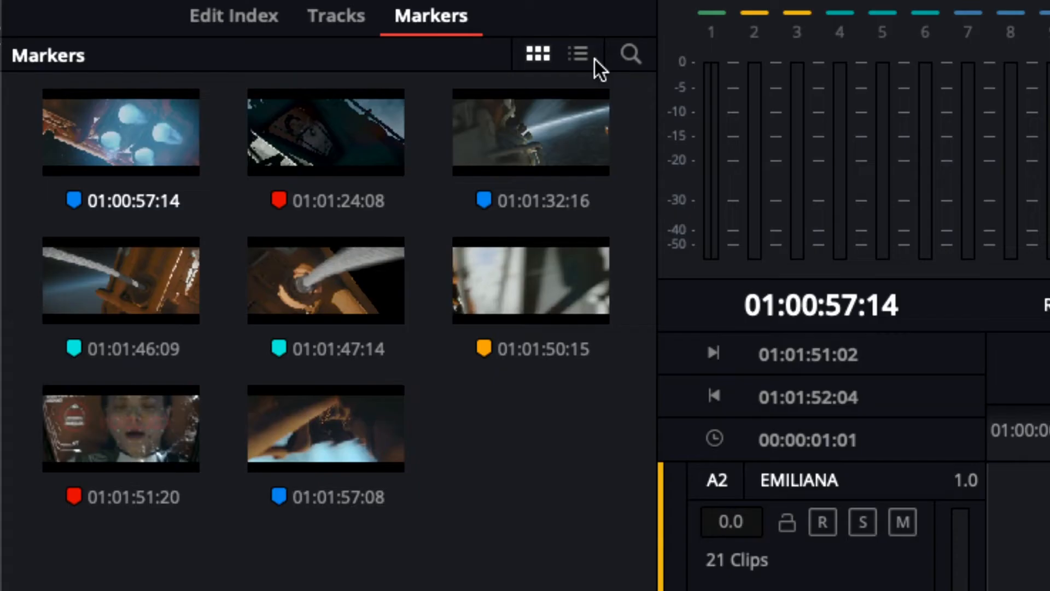
left_click(223, 56)
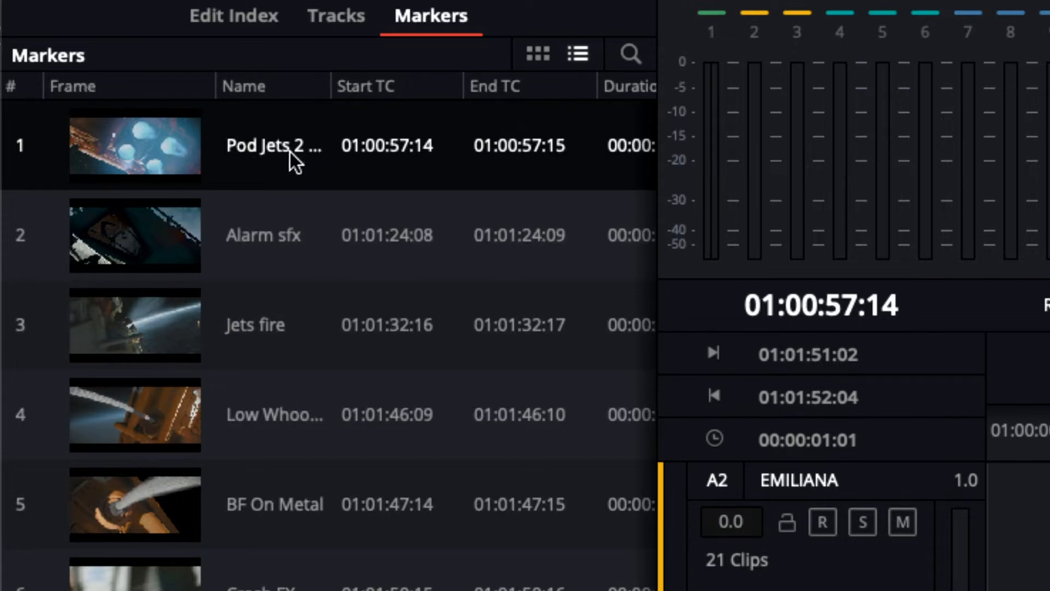
mouse_move(330, 89)
left_mouse_down()
mouse_move(434, 89)
mouse_move(376, 96)
left_mouse_up()
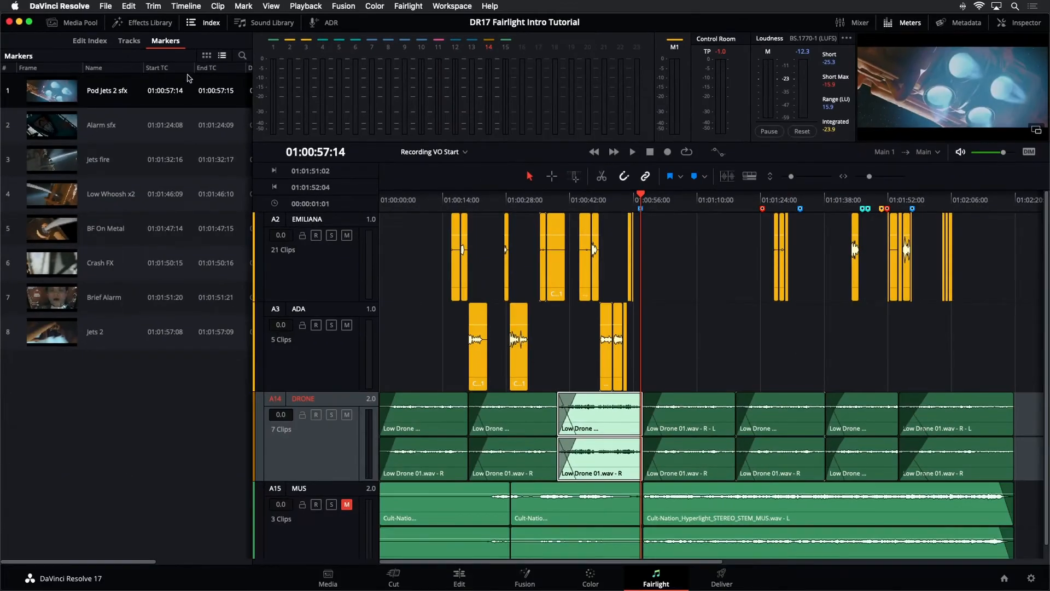
left_click_drag(255, 103, 433, 110)
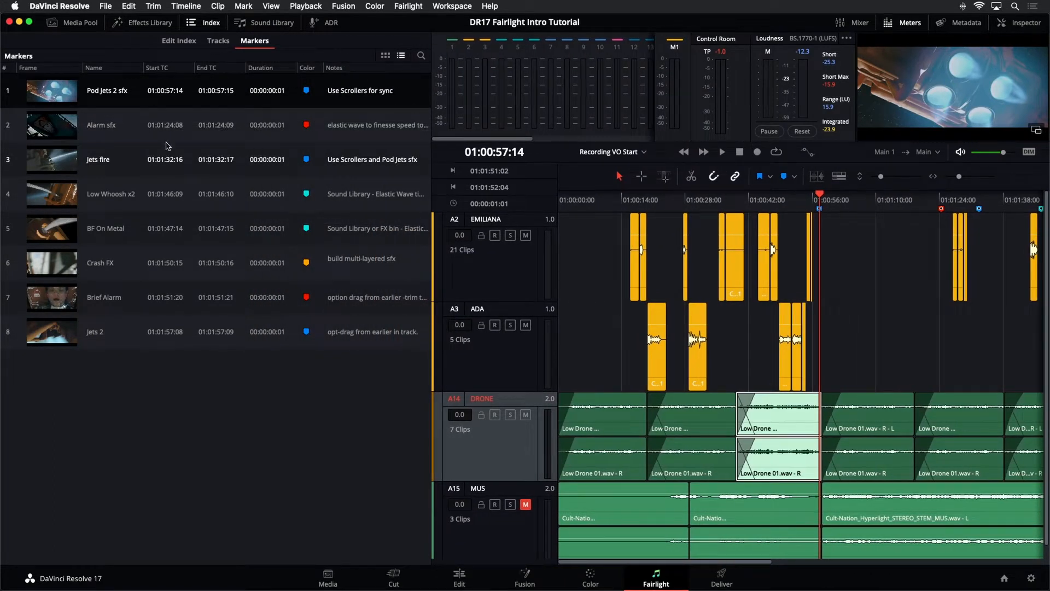
Step: Hide the Start TC, End TC and Duration columns of the marker list and move Color ahead of Name
right_click(182, 72)
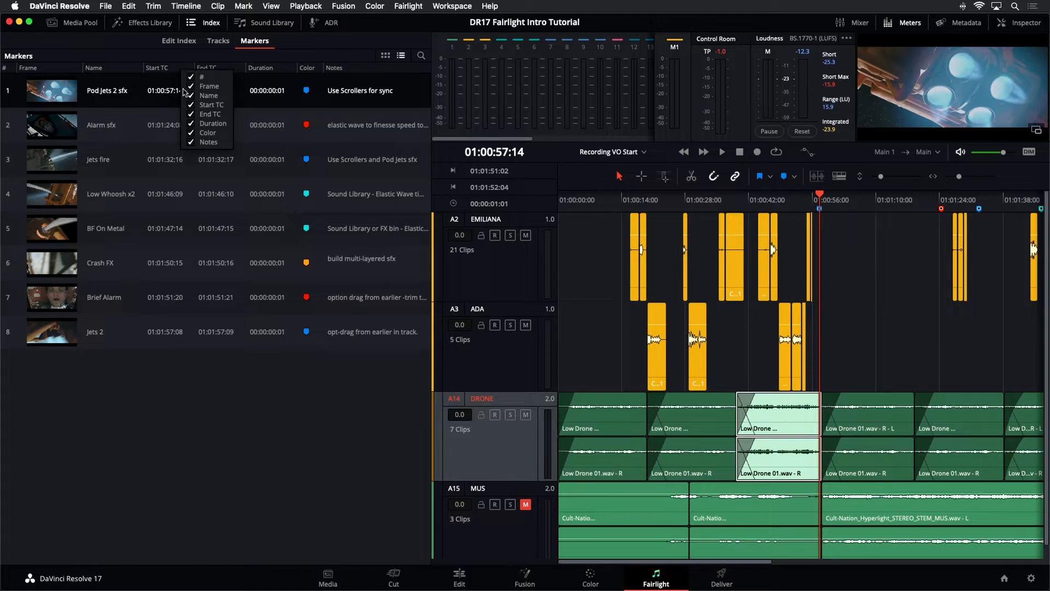
left_click(192, 107)
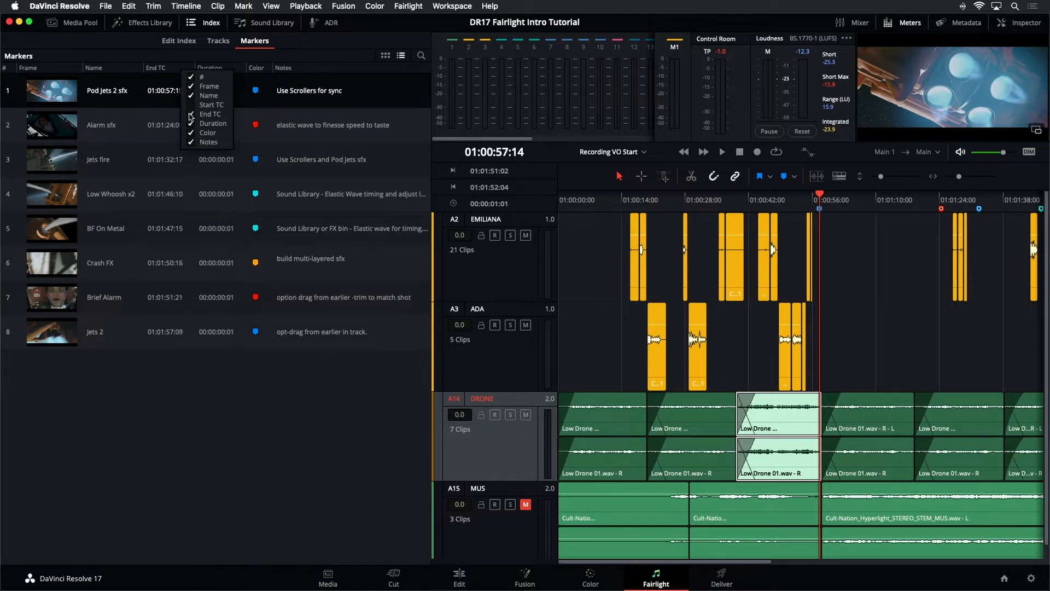
left_click(192, 115)
left_click(192, 125)
left_click(230, 433)
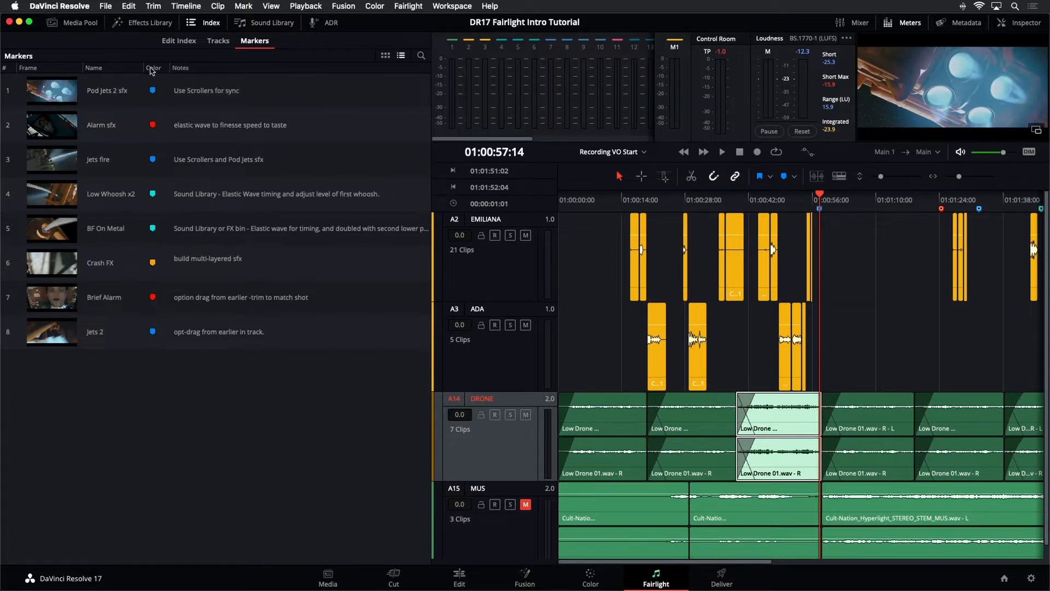
left_click_drag(154, 69, 80, 71)
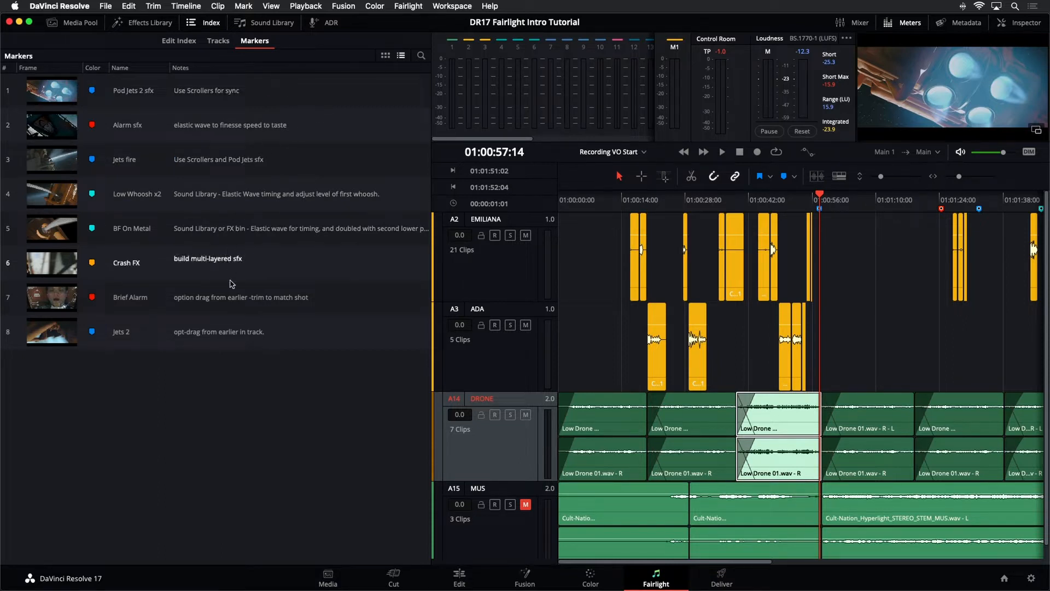
Step: Jump to the Pod Jets 2 sfx and Alarm sfx markers and sort the marker list by color in descending order
left_click(60, 100)
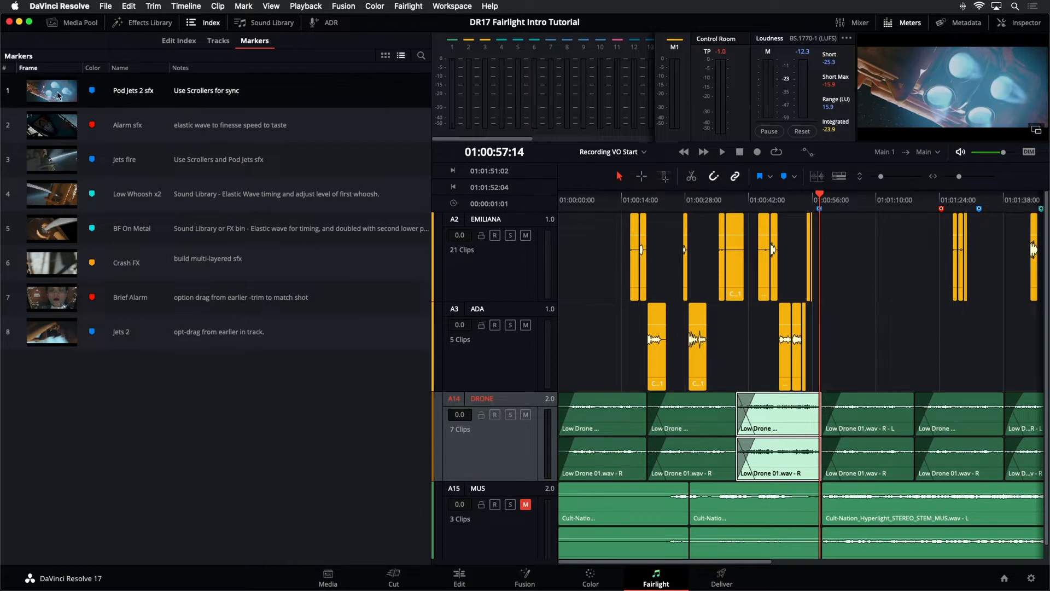
left_click(60, 130)
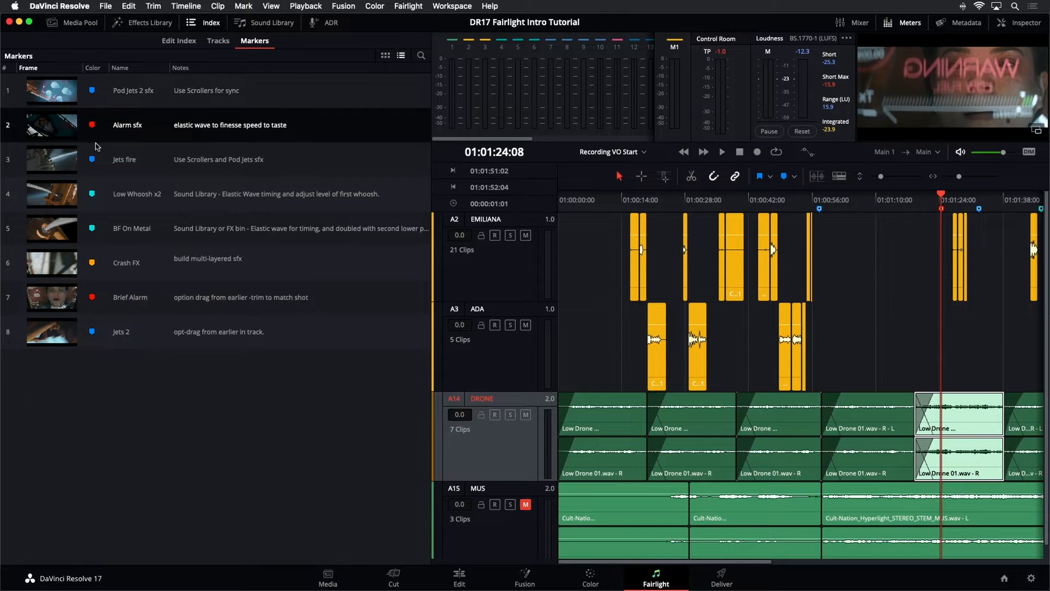
left_click(93, 68)
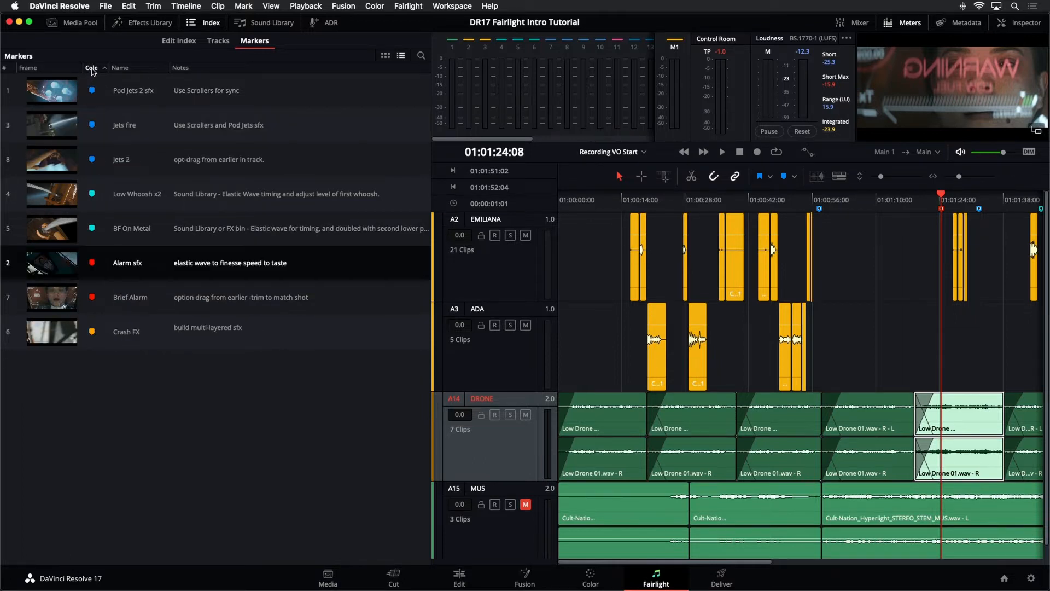
left_click(93, 70)
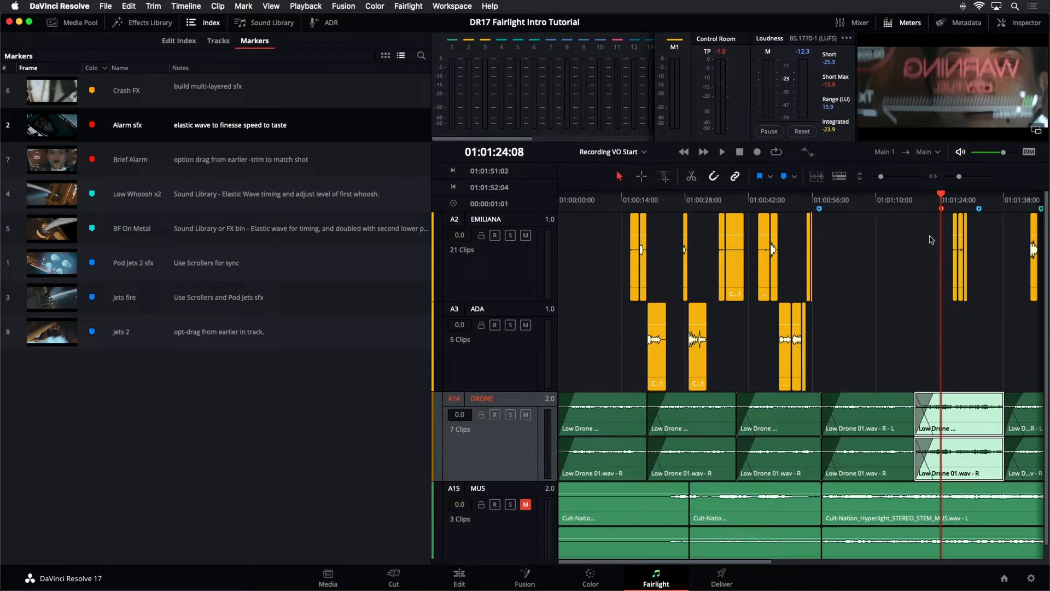
Step: Narrow the Index and display it together with the Media Pool
mouse_move(432, 153)
left_mouse_down()
mouse_move(239, 147)
mouse_move(393, 137)
mouse_move(238, 146)
left_mouse_up()
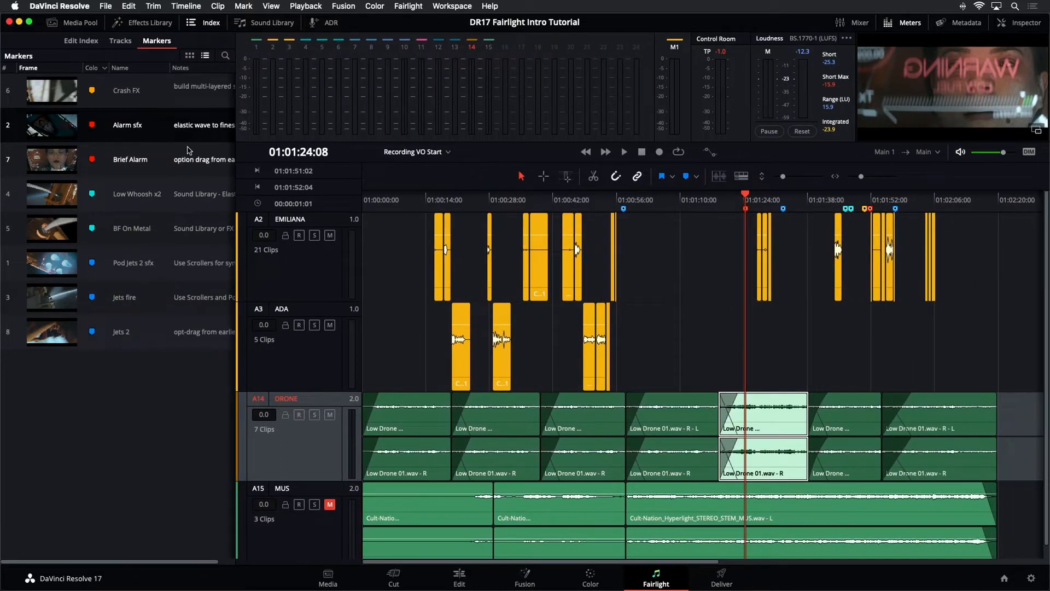
left_click(203, 24)
left_click(91, 23)
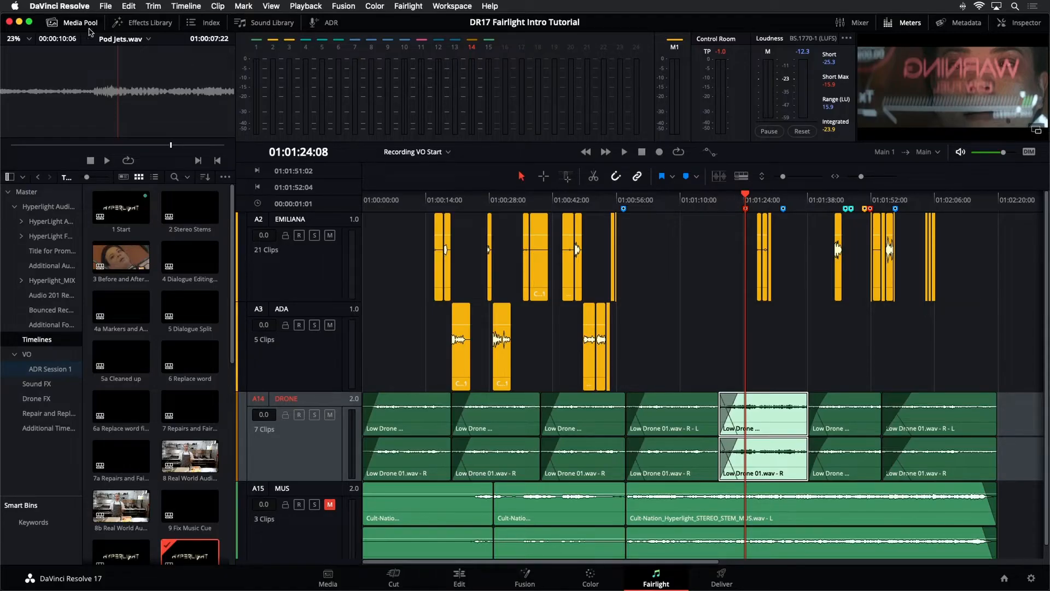
left_click(198, 22)
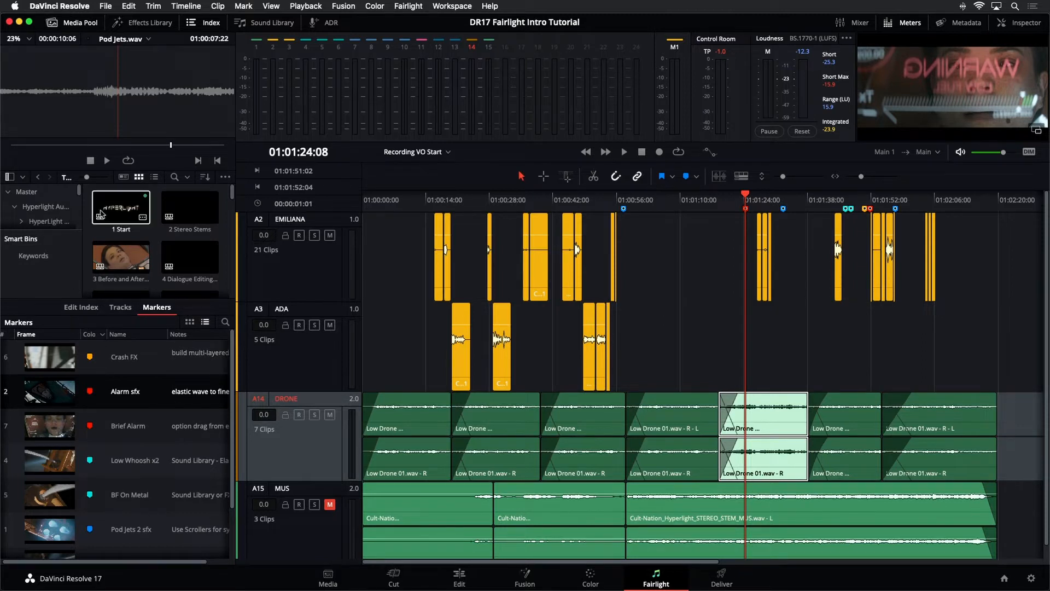
Step: Show the Sound FX bin's clips as a list in the Media Pool and hide the Index
left_click(154, 177)
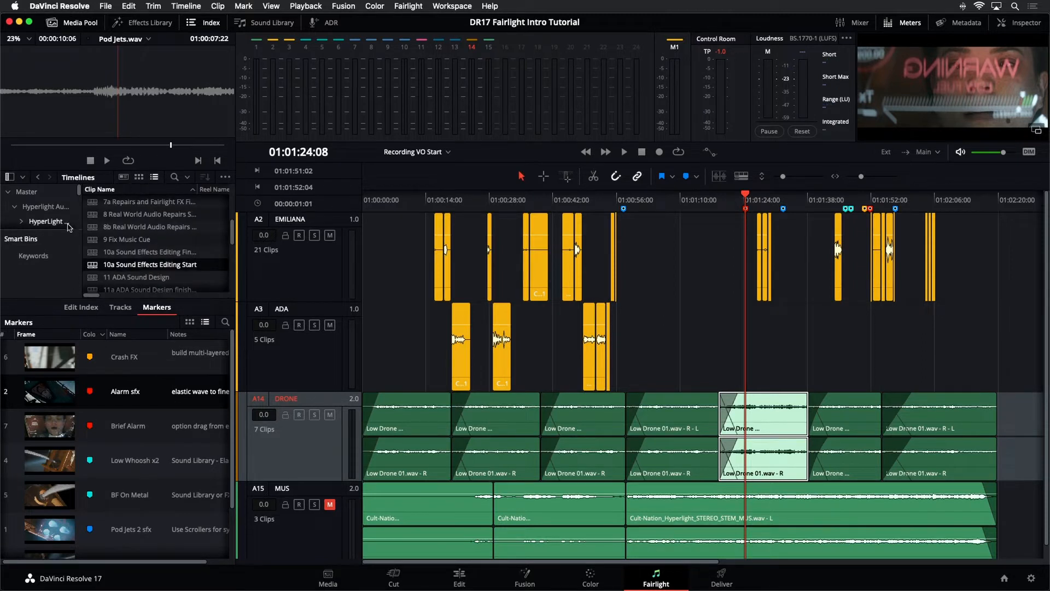
scroll(67, 219, "down", 4)
scroll(68, 218, "down", 3)
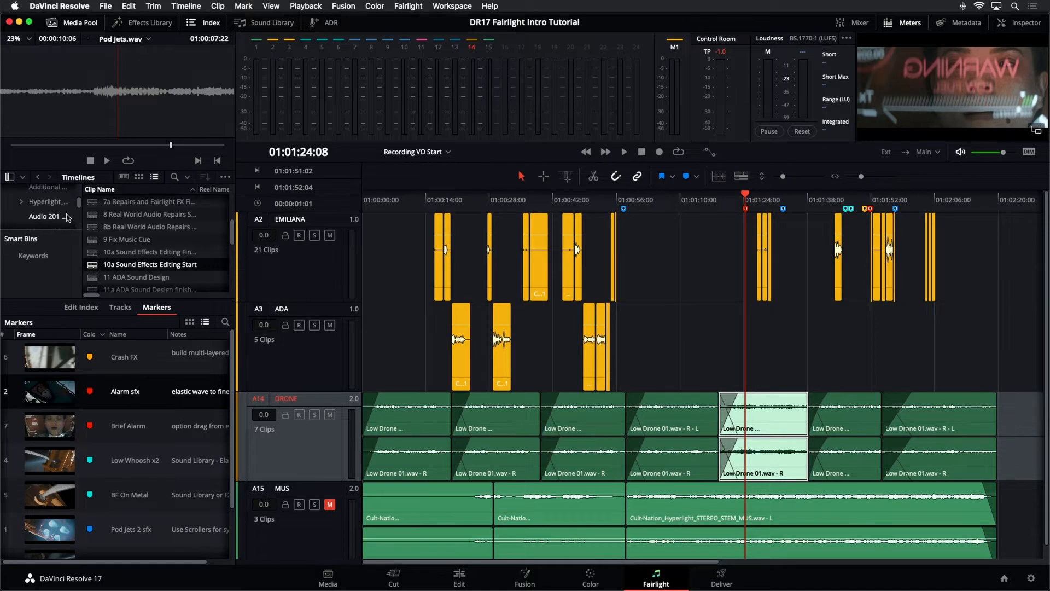
scroll(66, 207, "down", 2)
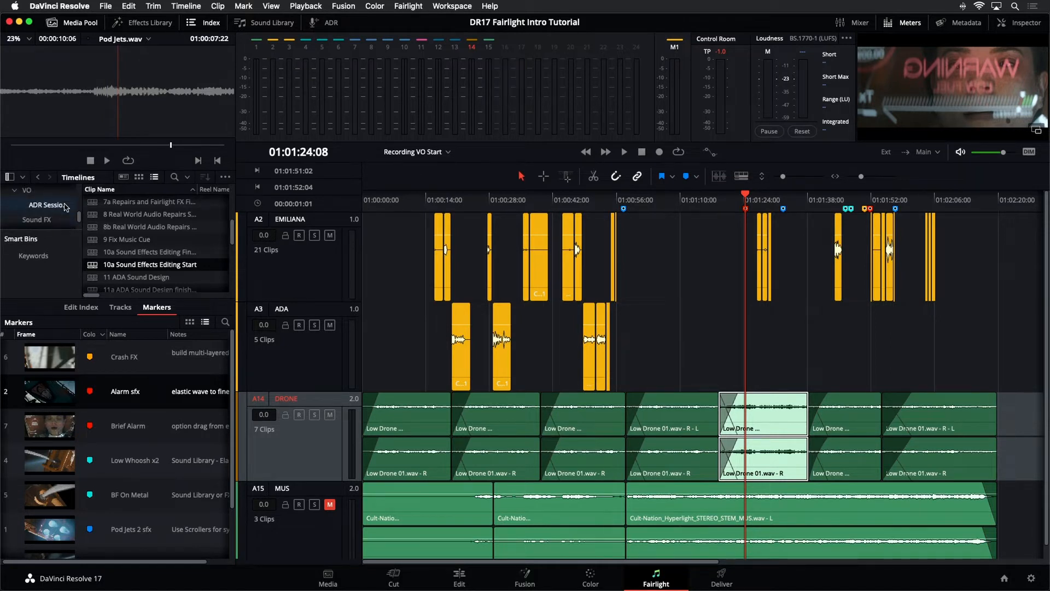
scroll(65, 206, "down", 1)
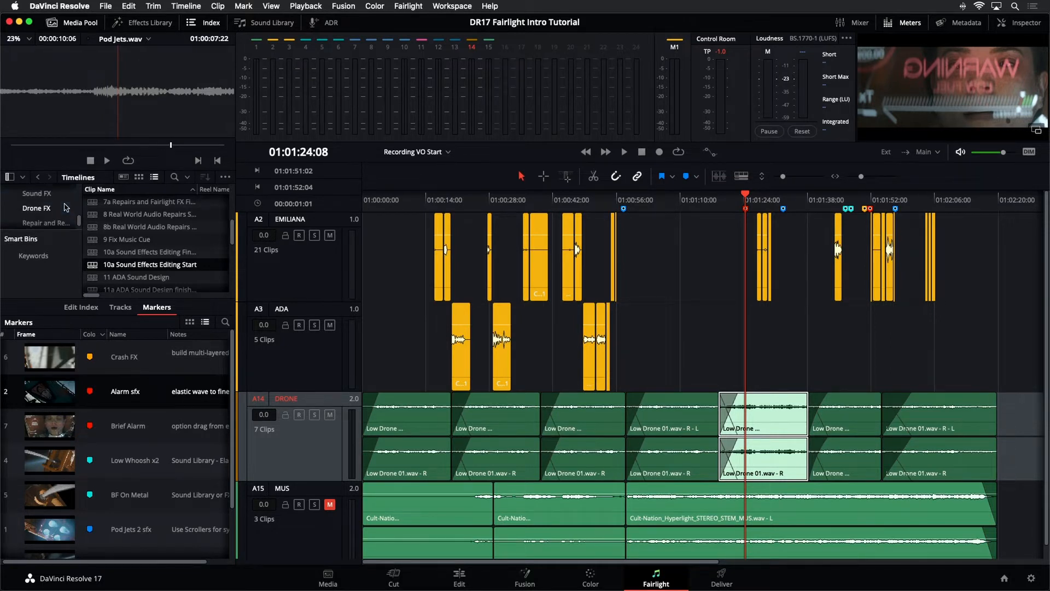
left_click(38, 199)
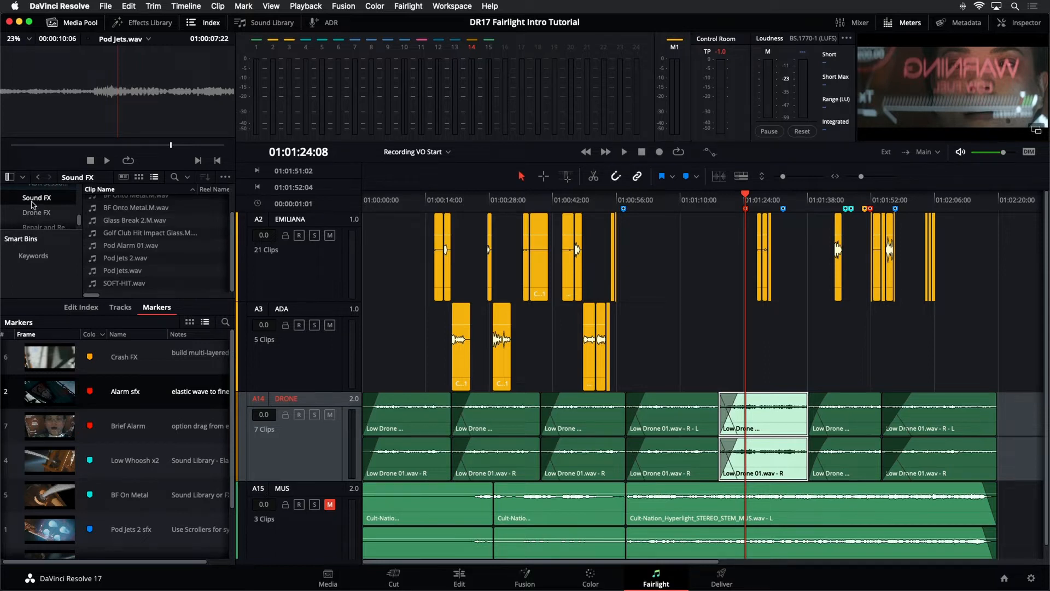
scroll(164, 247, "up", 2)
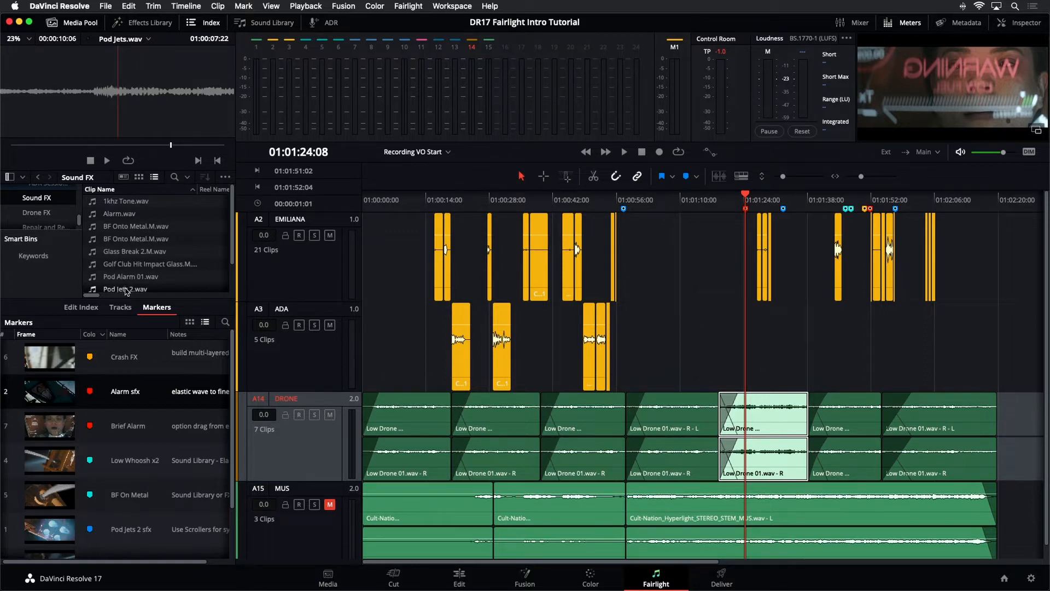
left_click(200, 23)
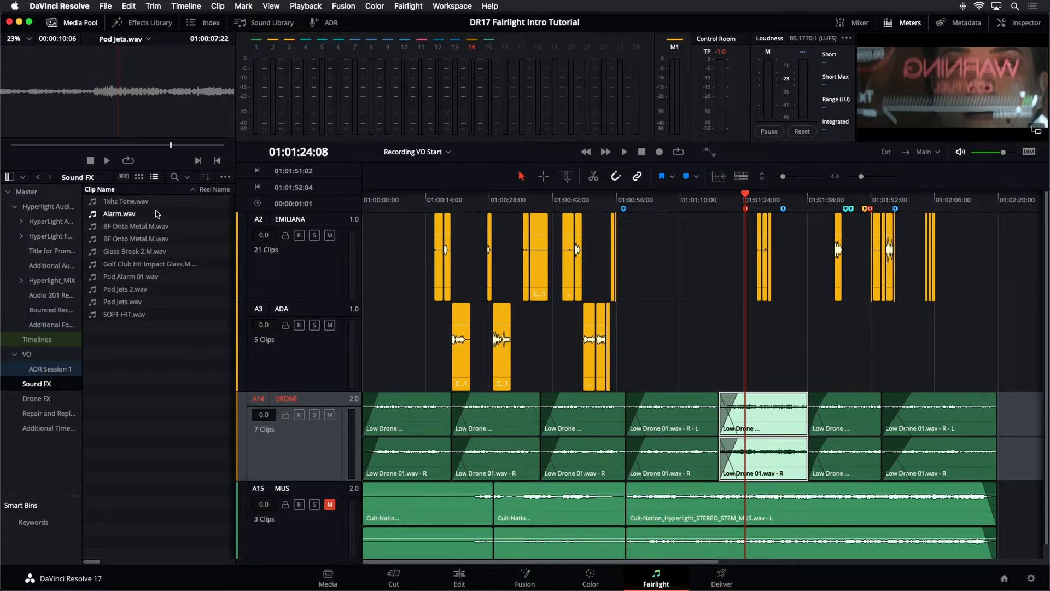
Step: Load Alarm.wav from the Sound FX bin and audition it from the start, stopping partway through
left_click(119, 213)
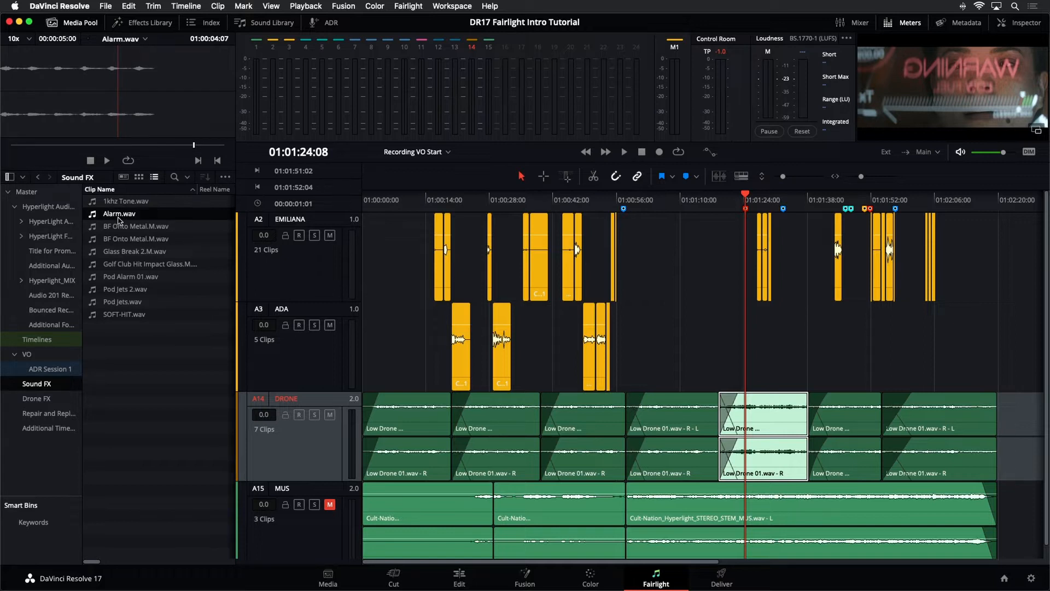
left_click(107, 161)
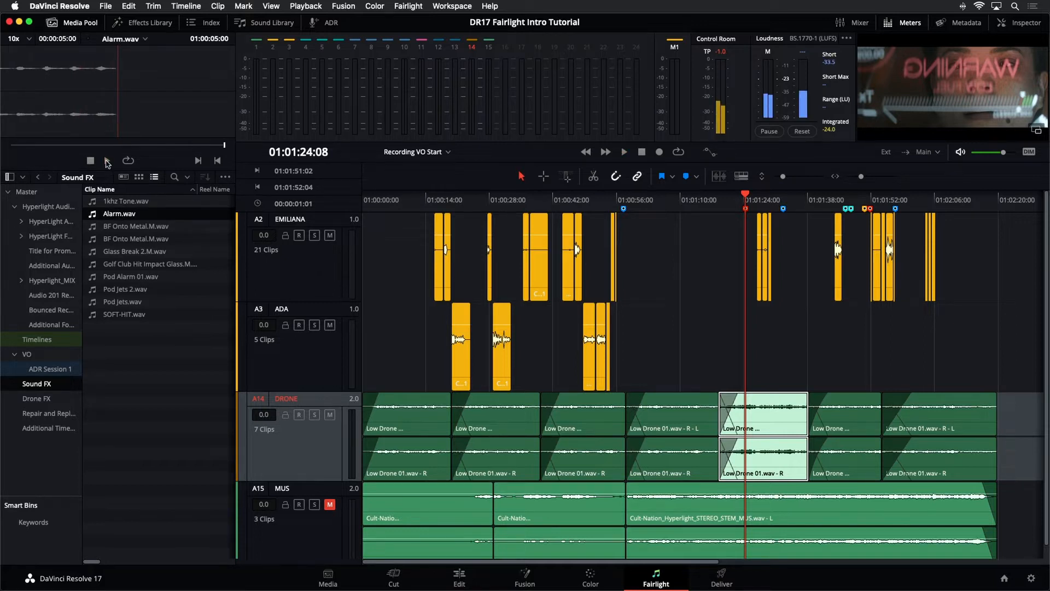
left_click(107, 160)
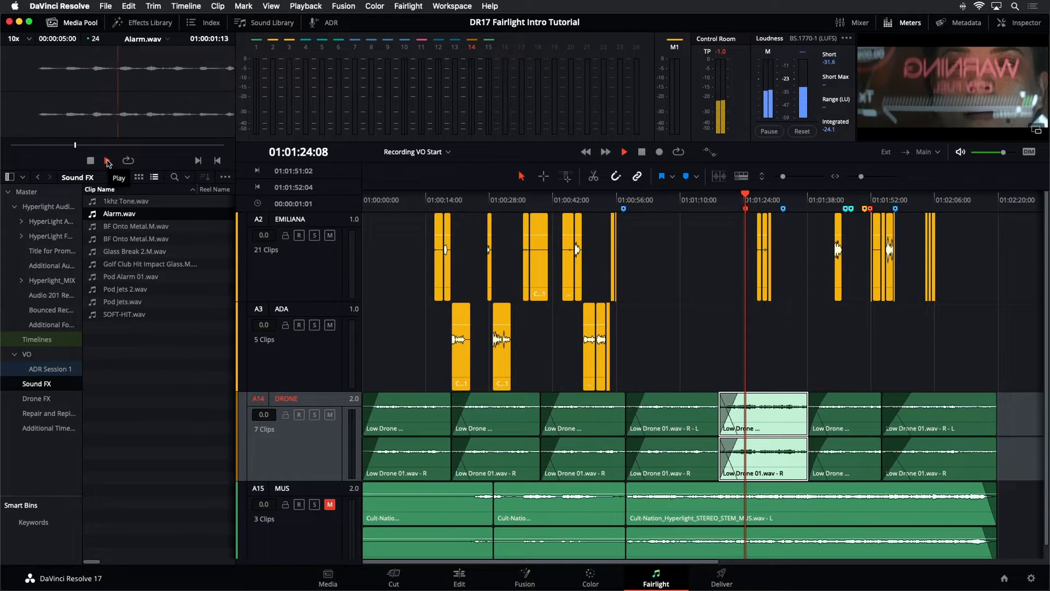
left_click(90, 161)
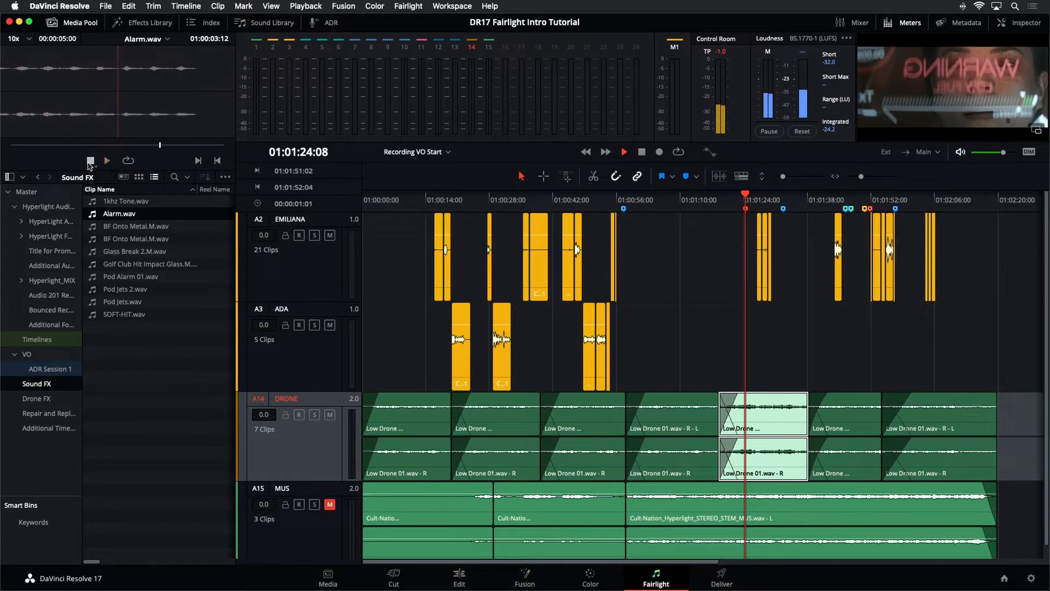
Step: Load Pod Alarm 01.wav from the Sound FX bin, audition it and stop playback
left_click(97, 279)
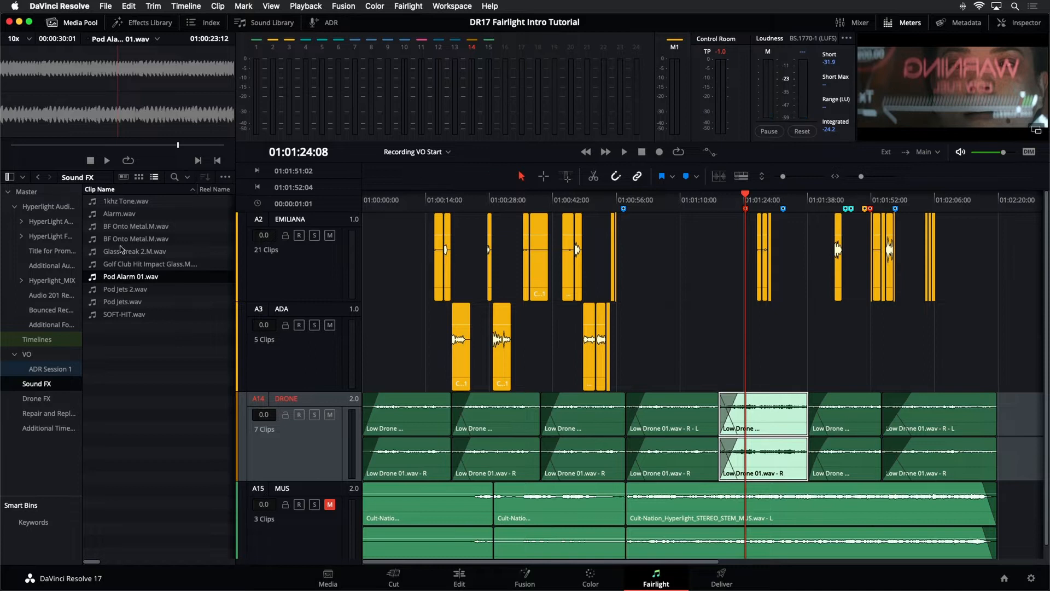
left_click(107, 161)
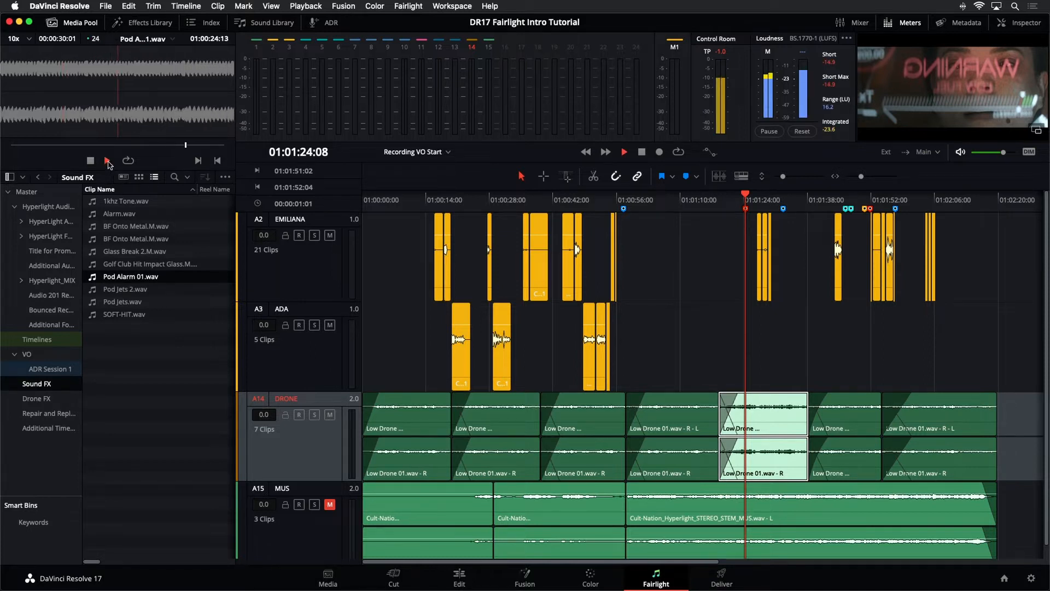
left_click(92, 161)
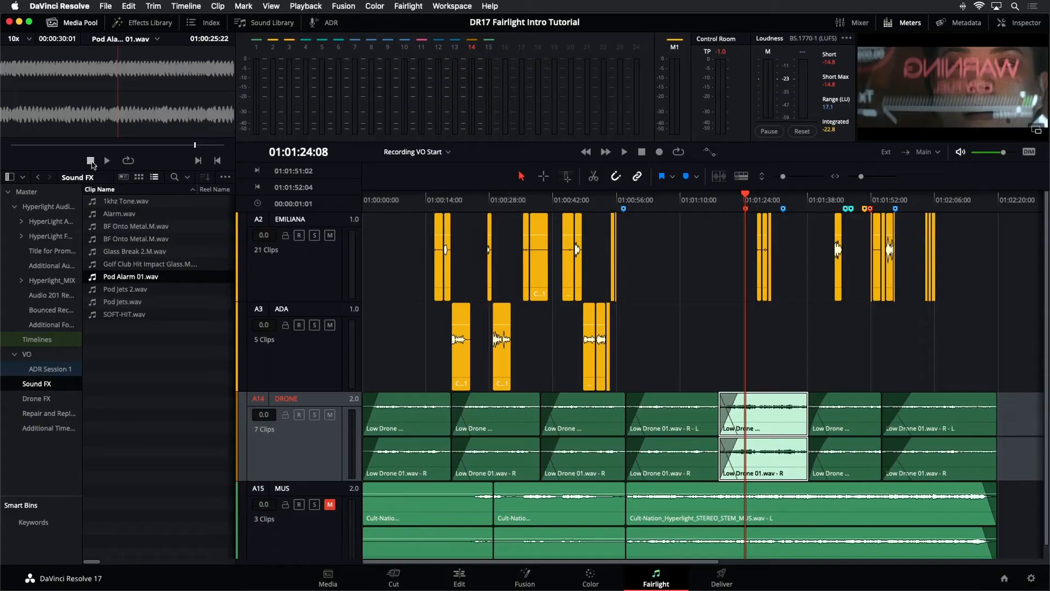
Step: Load Alarm.wav again, scrub it back to 01:00:02:13 and deselect it in the bin
left_click(112, 213)
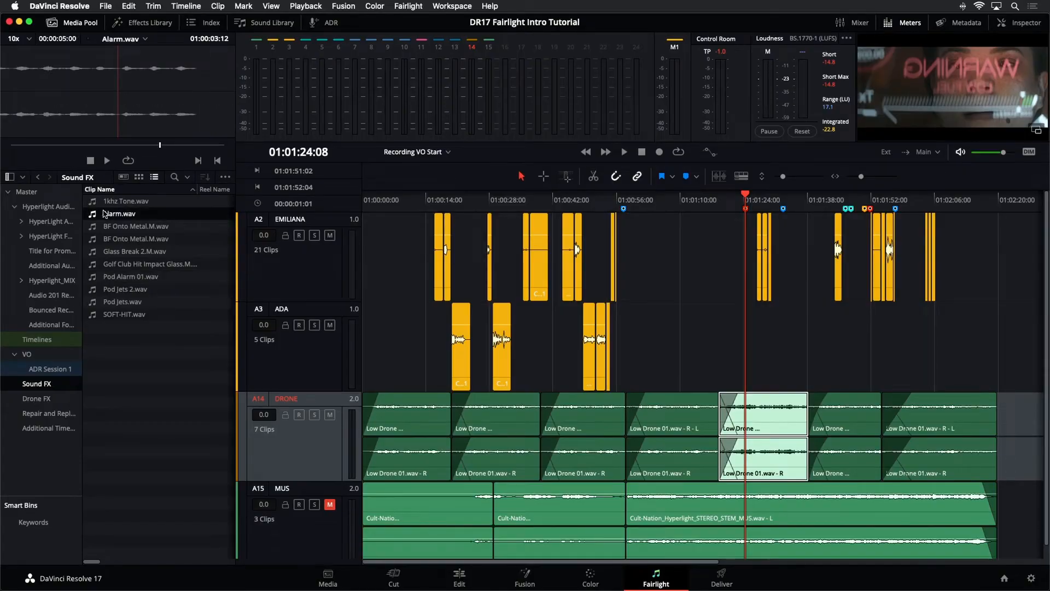
left_click_drag(139, 145, 118, 144)
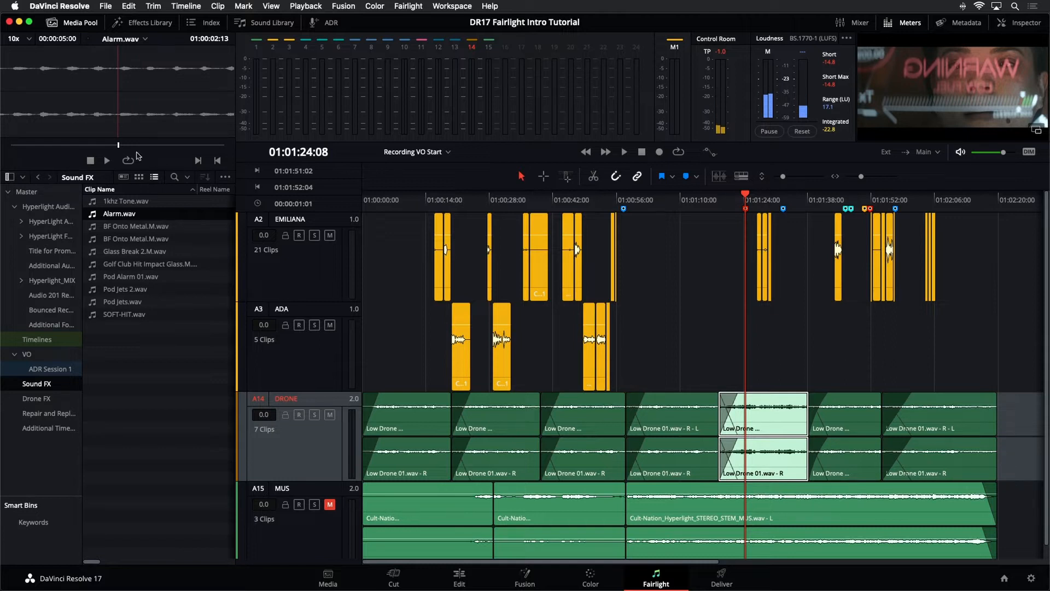
left_click(205, 338)
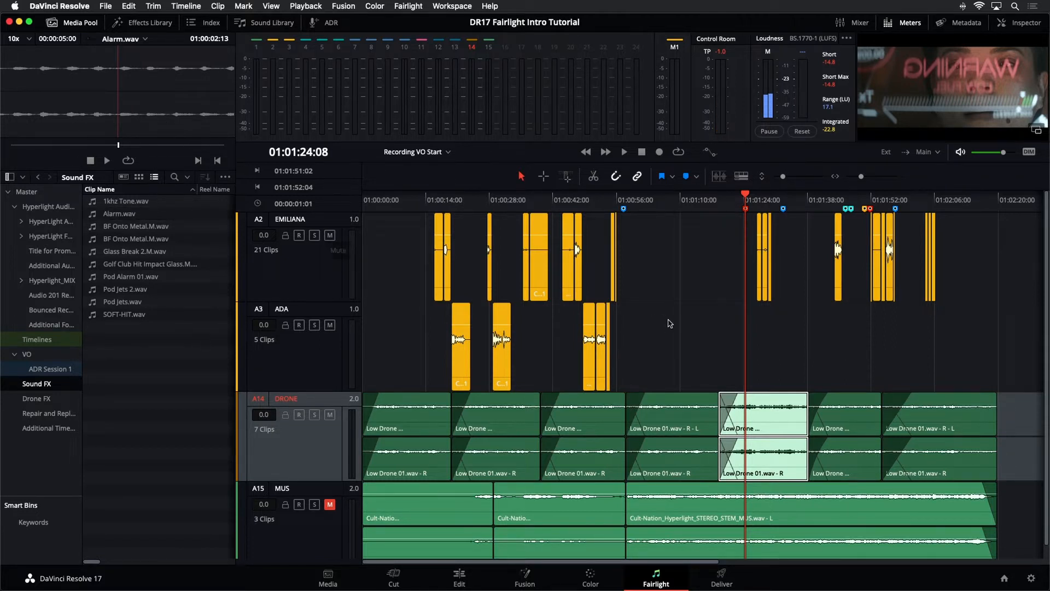
Step: Bring back the Index with the marker list and close the Media Pool
scroll(671, 324, "down", 1)
scroll(670, 324, "up", 1)
left_click(203, 25)
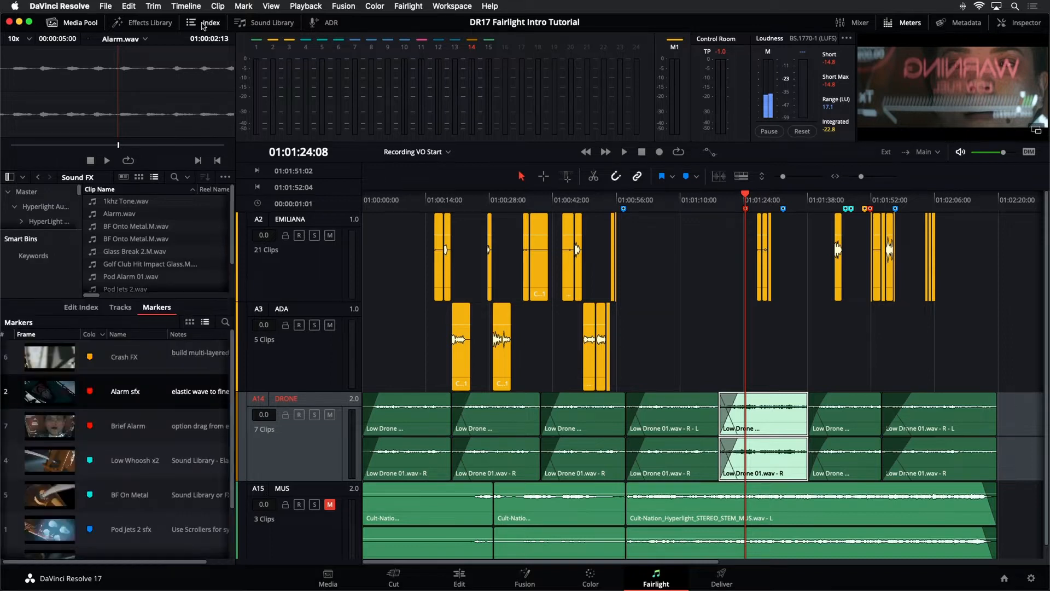
left_click(66, 23)
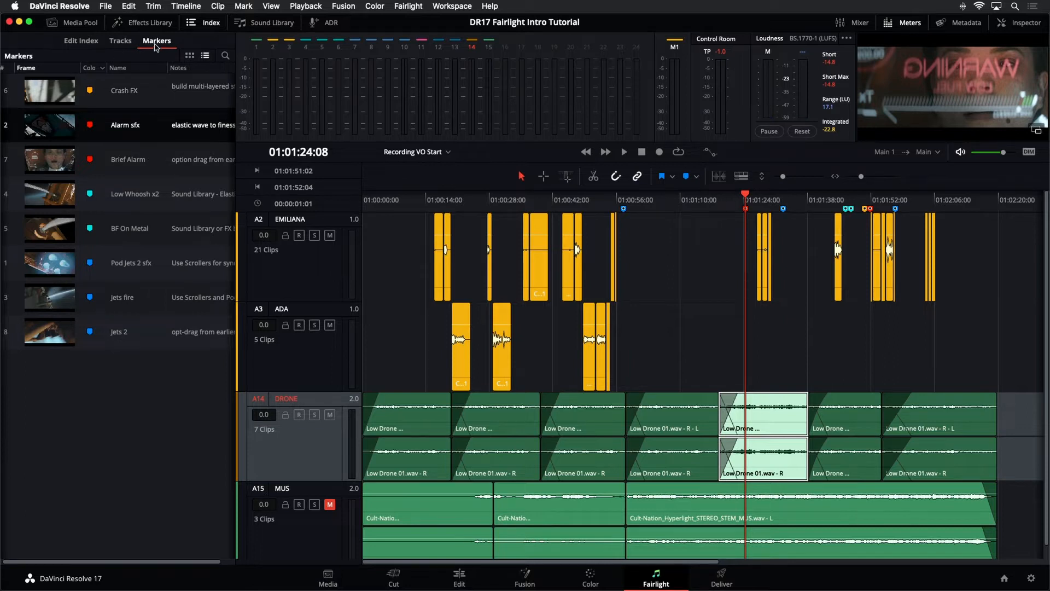
Step: Show audio tracks A4 to A13, from Attach 1 to Pod Jets, using the Index track list
left_click(125, 44)
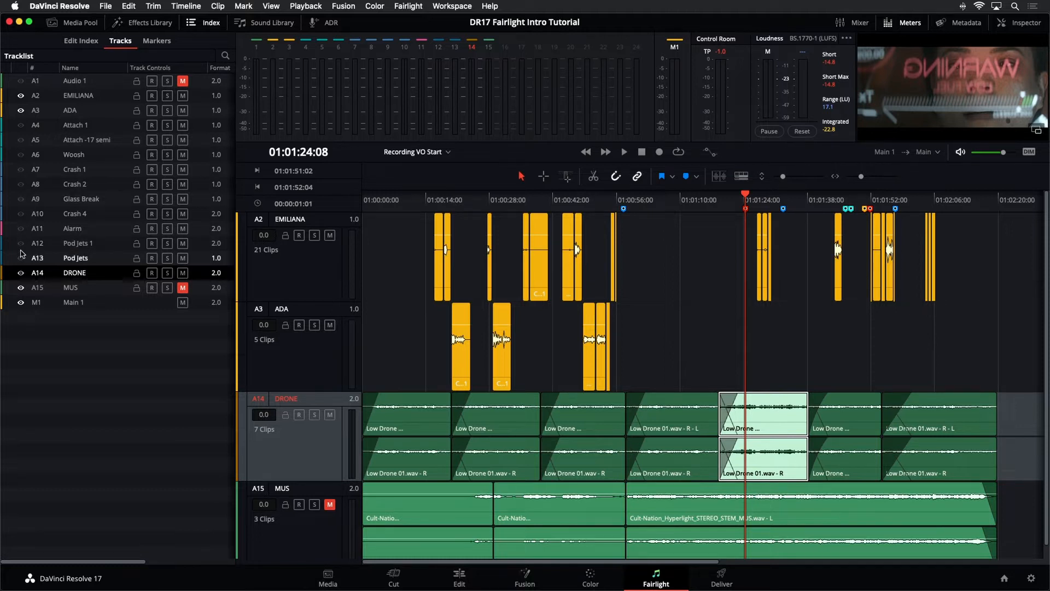
left_click(21, 124)
left_click(21, 140)
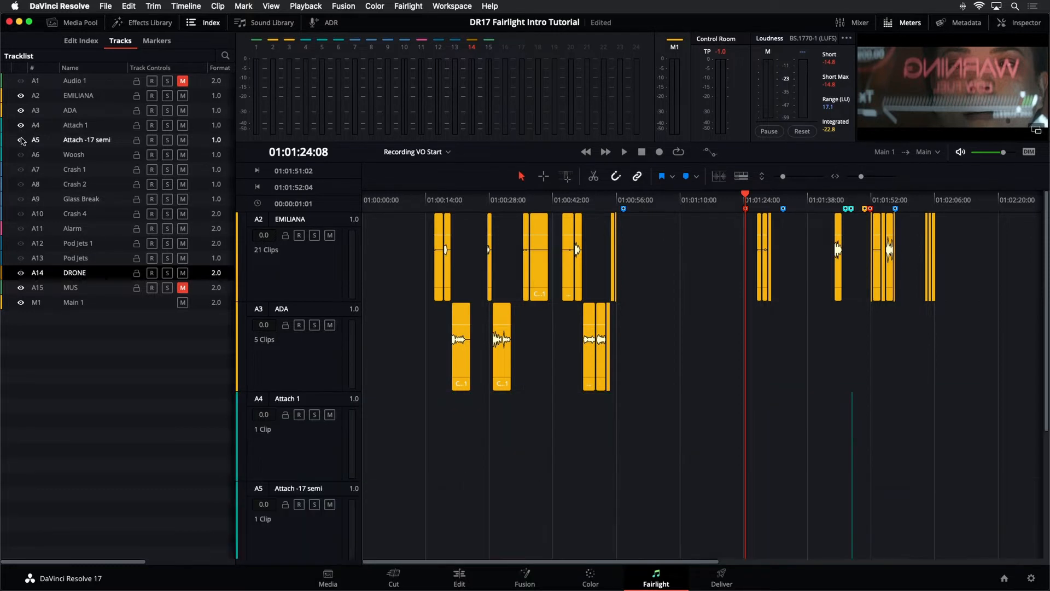
left_click(20, 154)
left_click(21, 169)
left_click(21, 183)
left_click(21, 198)
left_click(20, 213)
left_click(20, 228)
left_click(21, 243)
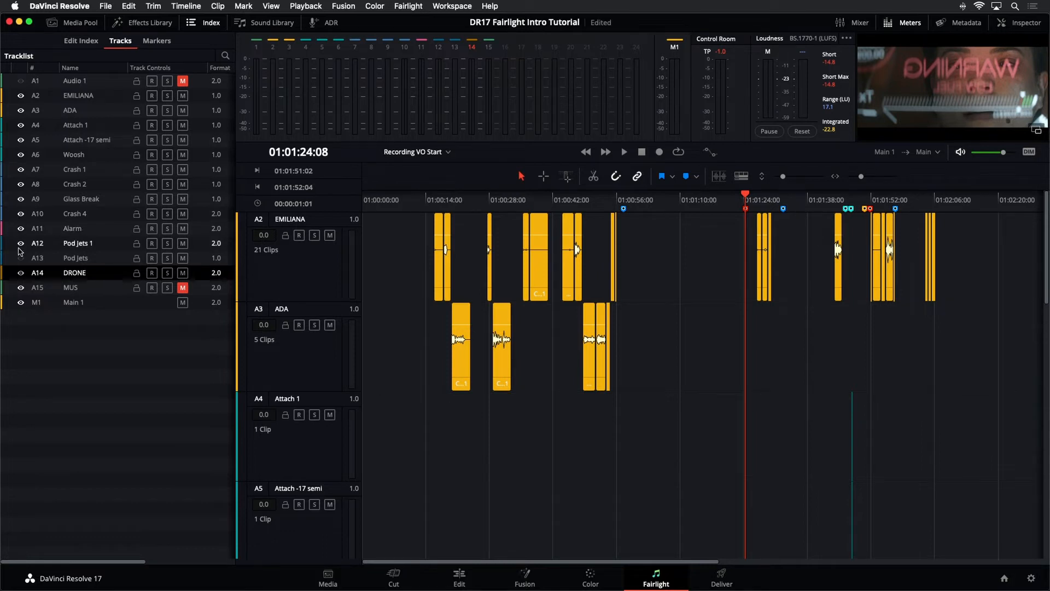
left_click(20, 257)
Step: Reduce the track height until all the tracks fit in the timeline, and display the Mixer widened to show more channel strips
scroll(824, 433, "down", 5)
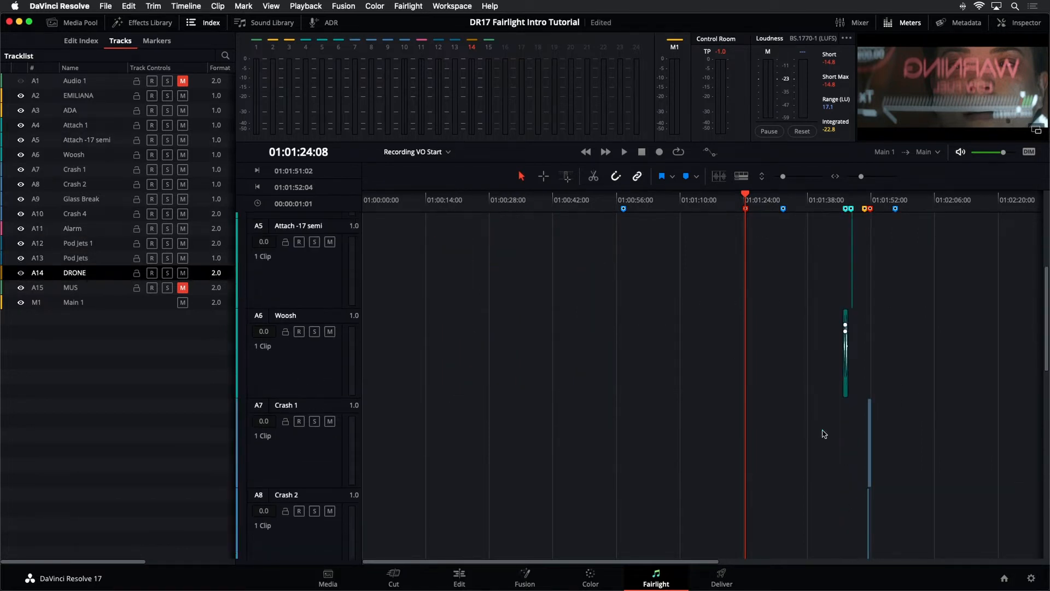
scroll(825, 433, "down", 10)
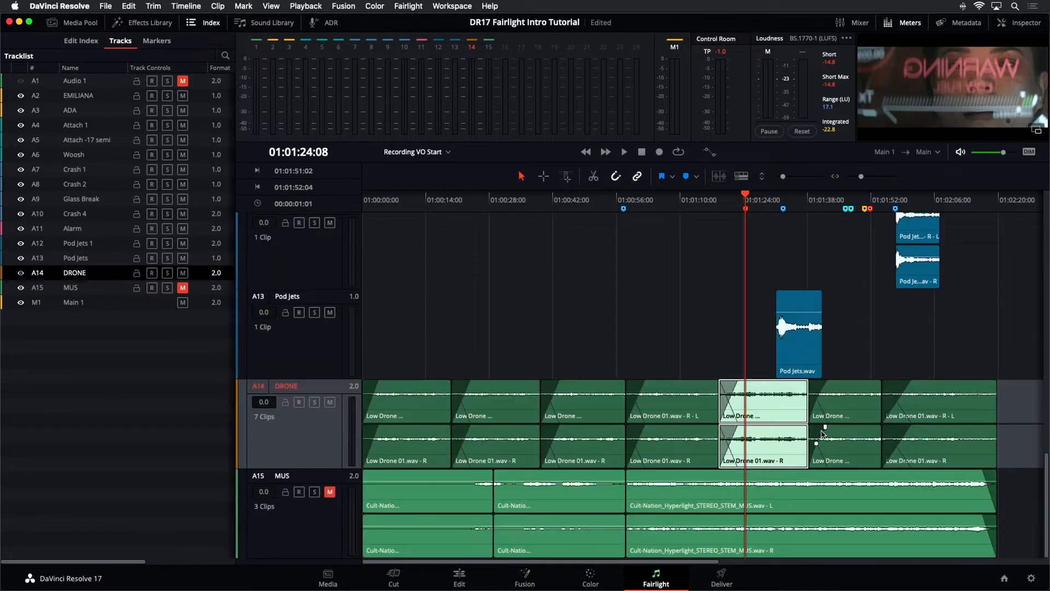
scroll(823, 432, "up", 10)
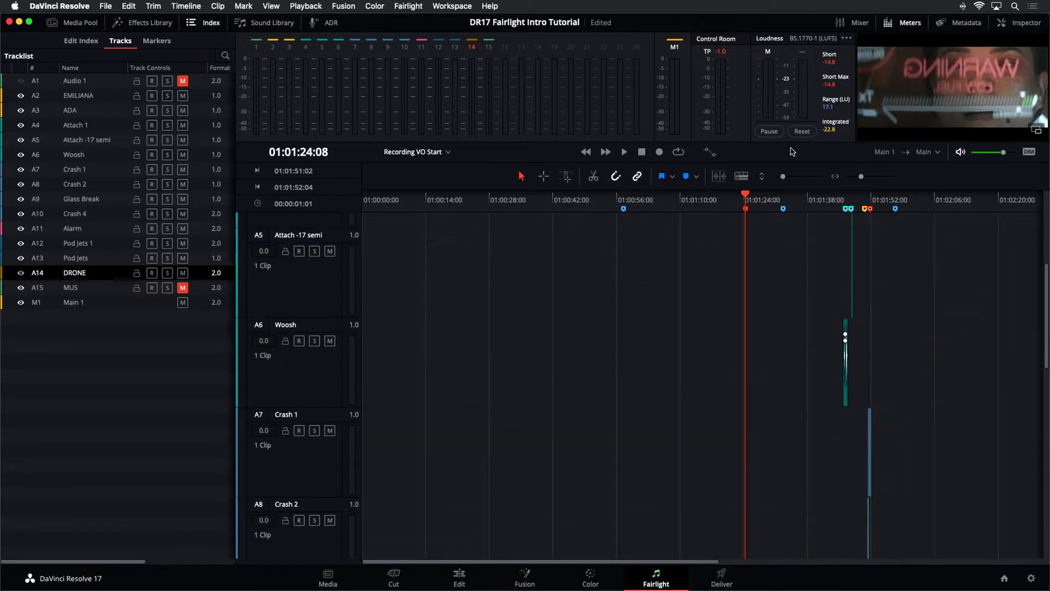
left_click_drag(784, 179, 775, 181)
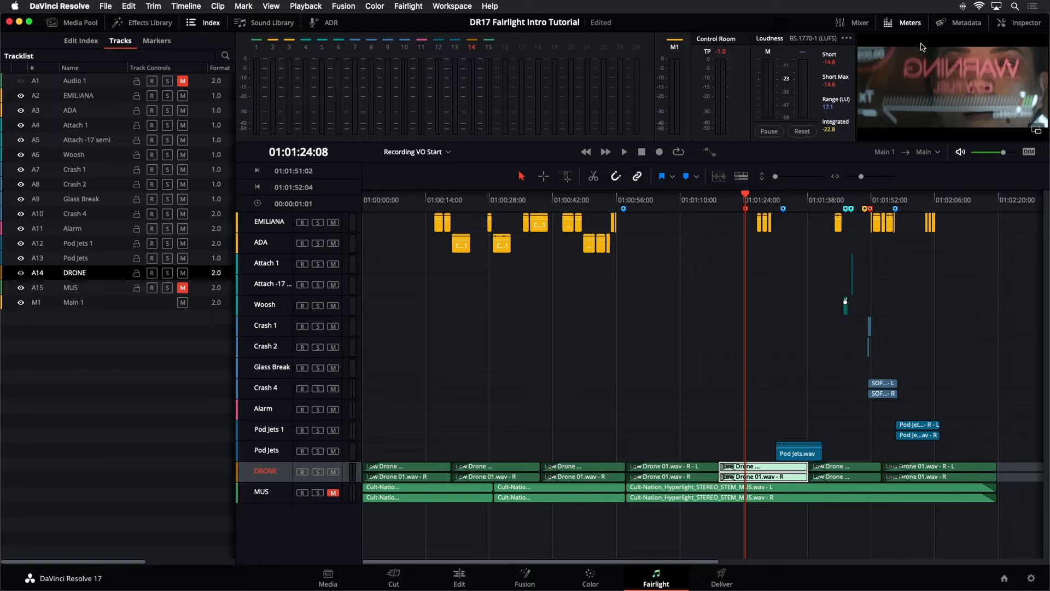
left_click(851, 23)
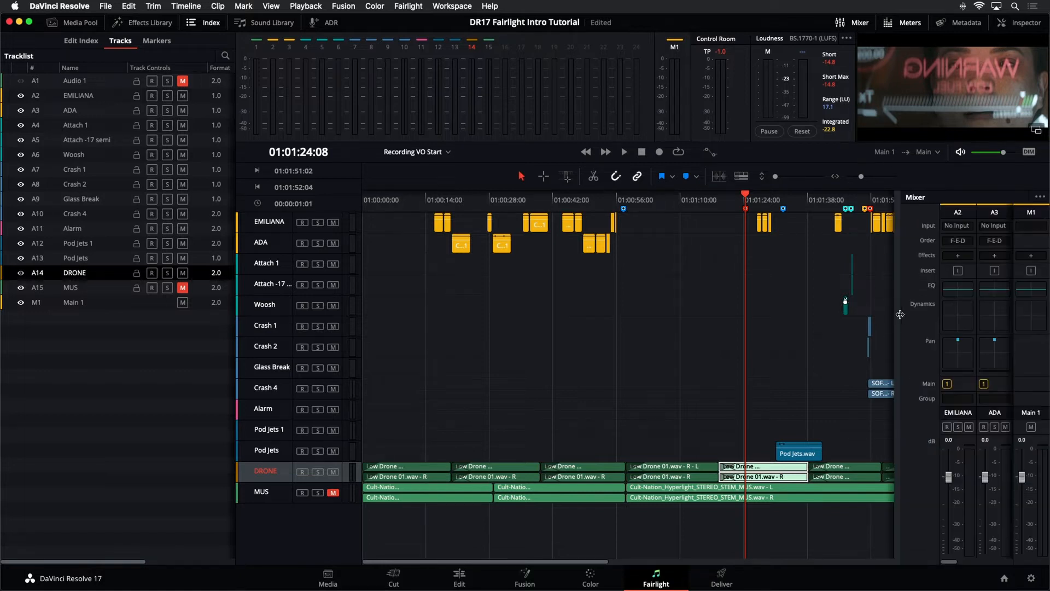
left_click_drag(900, 315, 497, 362)
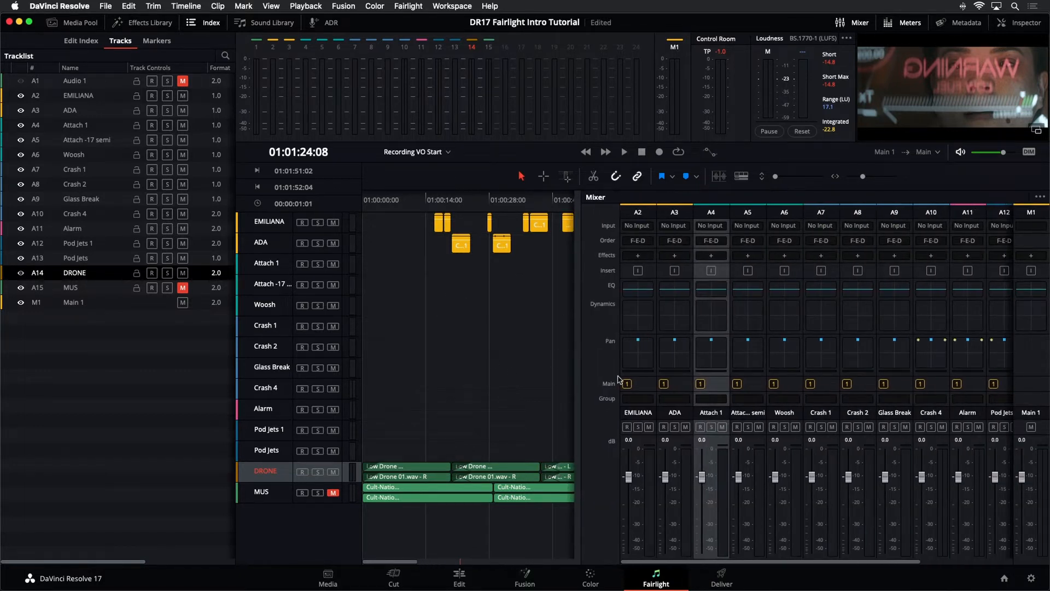
Step: Hide tracks A4 to A13 from the timeline and Mixer using the track list
left_click(20, 124)
left_click(20, 139)
left_click(20, 169)
left_click(20, 183)
left_click(21, 198)
left_click(20, 213)
left_click(20, 229)
left_click(20, 243)
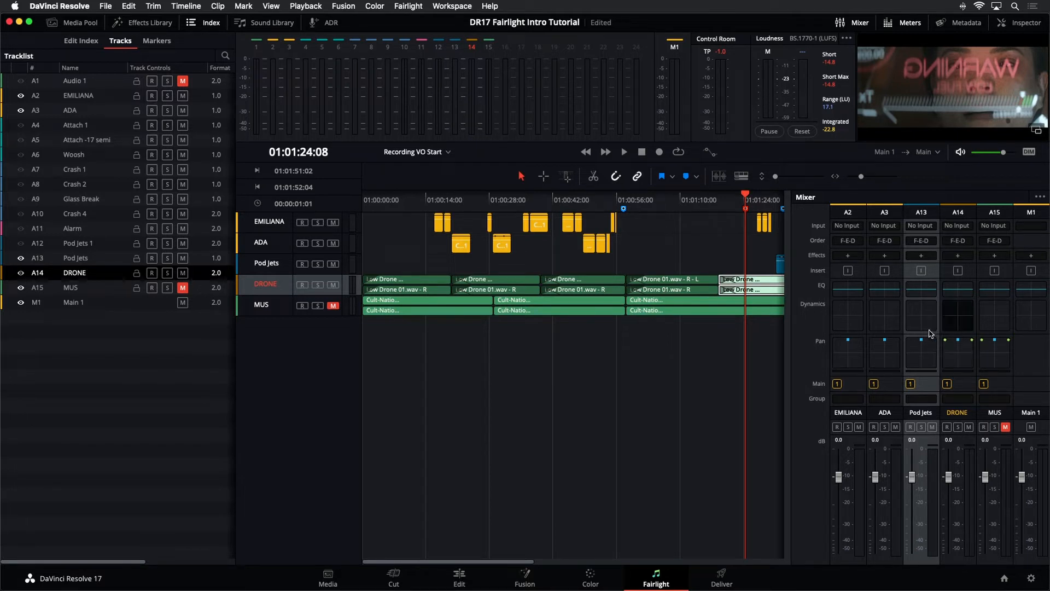
left_click(21, 259)
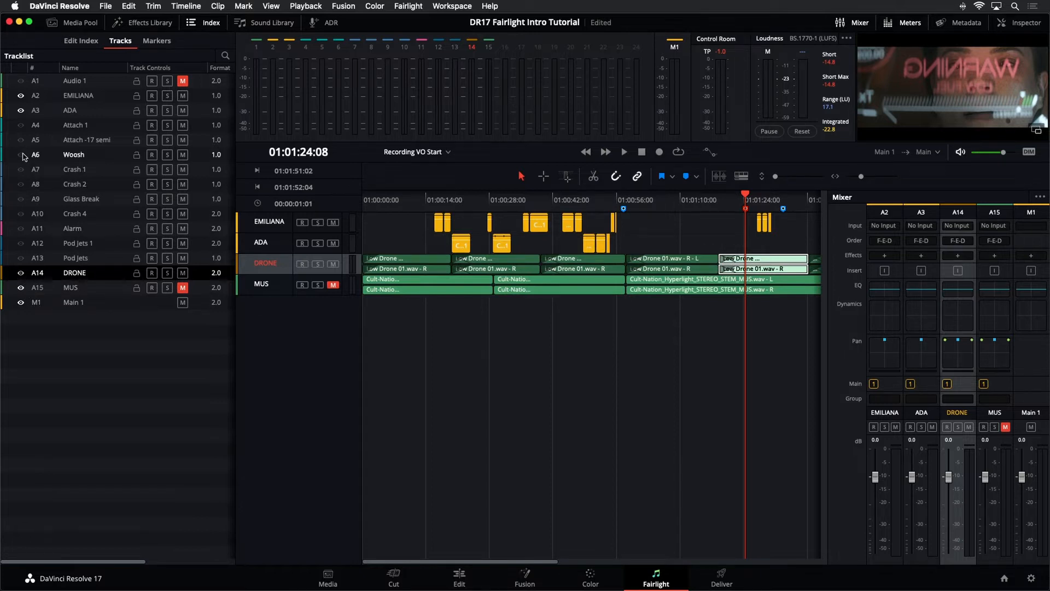
Step: Show the Alarm, Pod Jets 1 and Pod Jets tracks again and close the Index
left_click(21, 229)
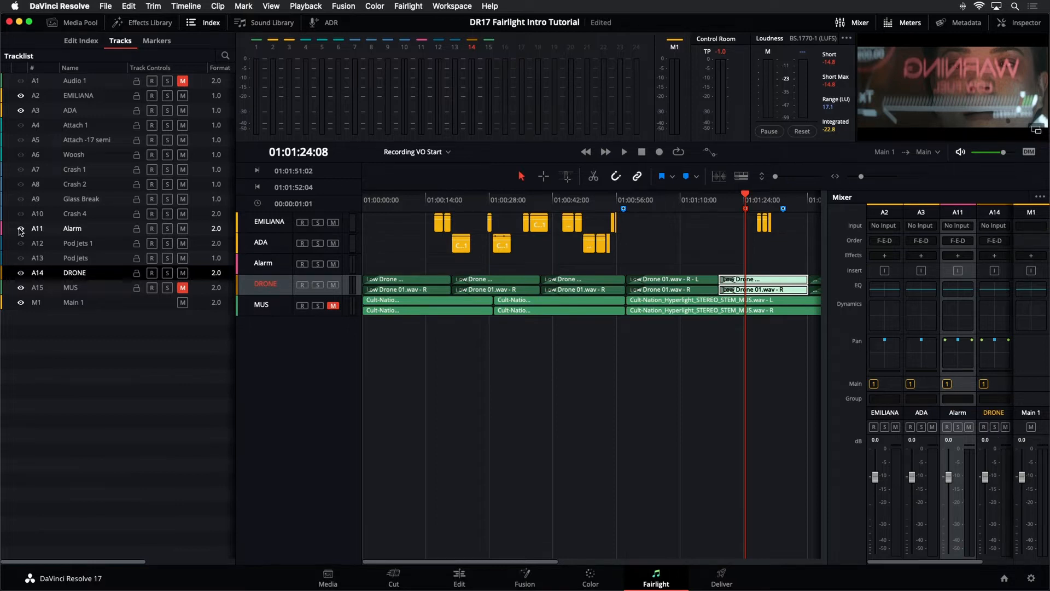
left_click(21, 243)
left_click(21, 258)
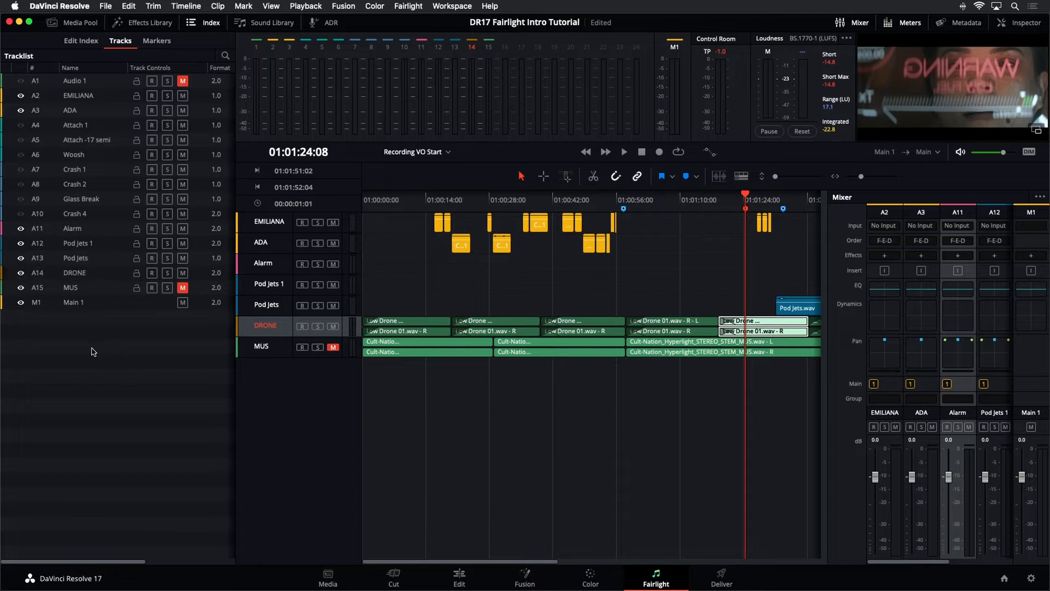
left_click(194, 25)
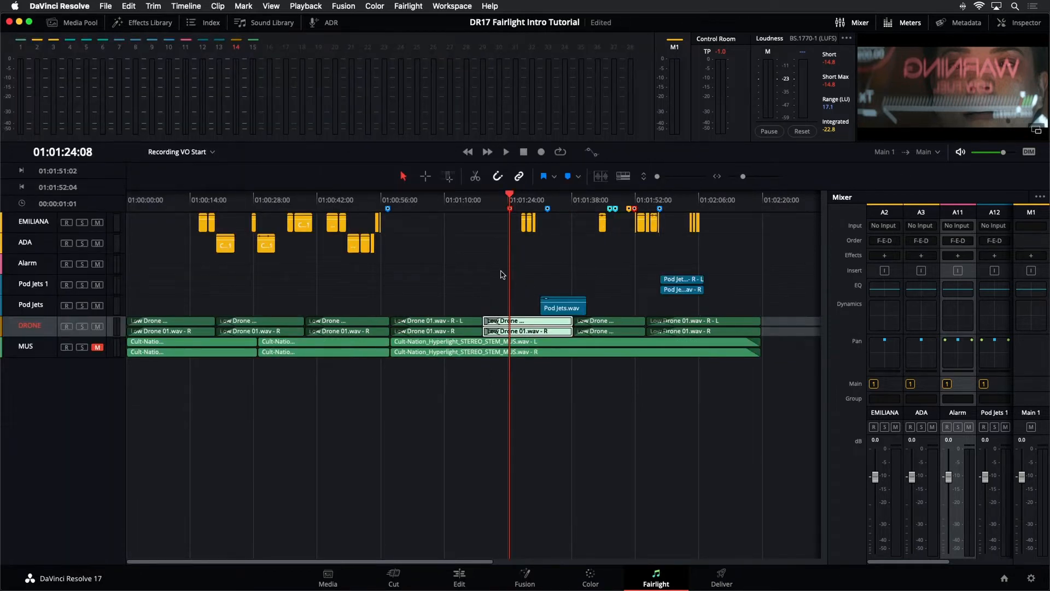
Step: Place Alarm.wav from the Sound FX bin on the Alarm track at the playhead, 01:01:24:08, and close the Media Pool
left_click(660, 177)
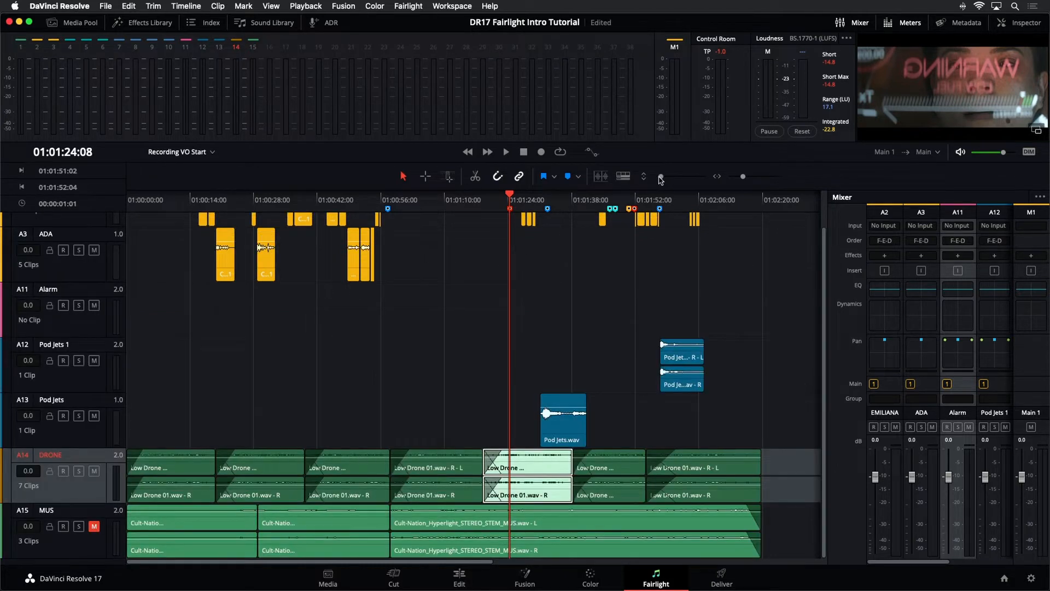
left_click(91, 332)
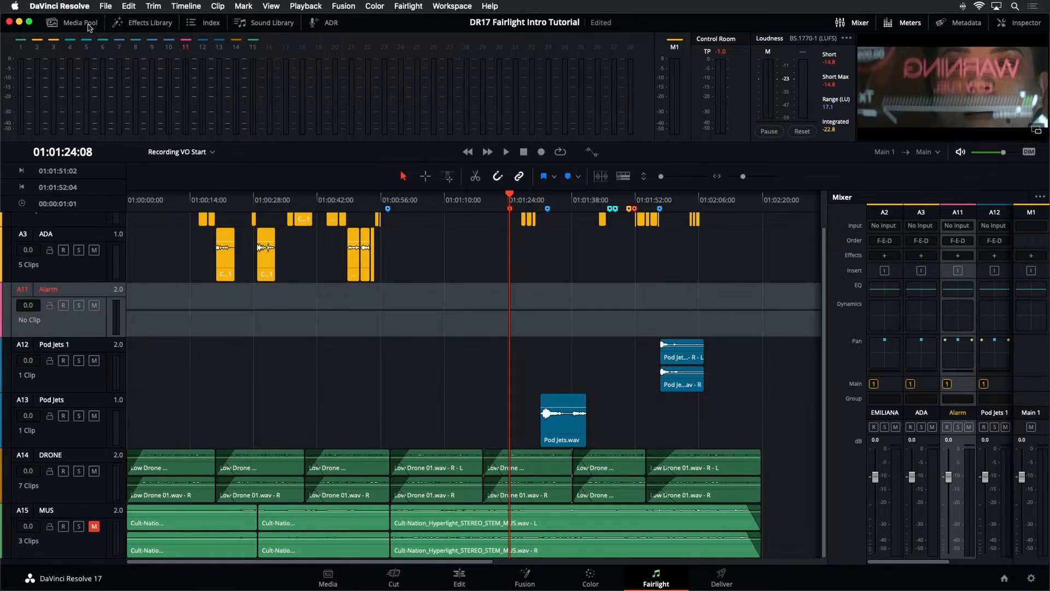
left_click(52, 22)
left_click(113, 215)
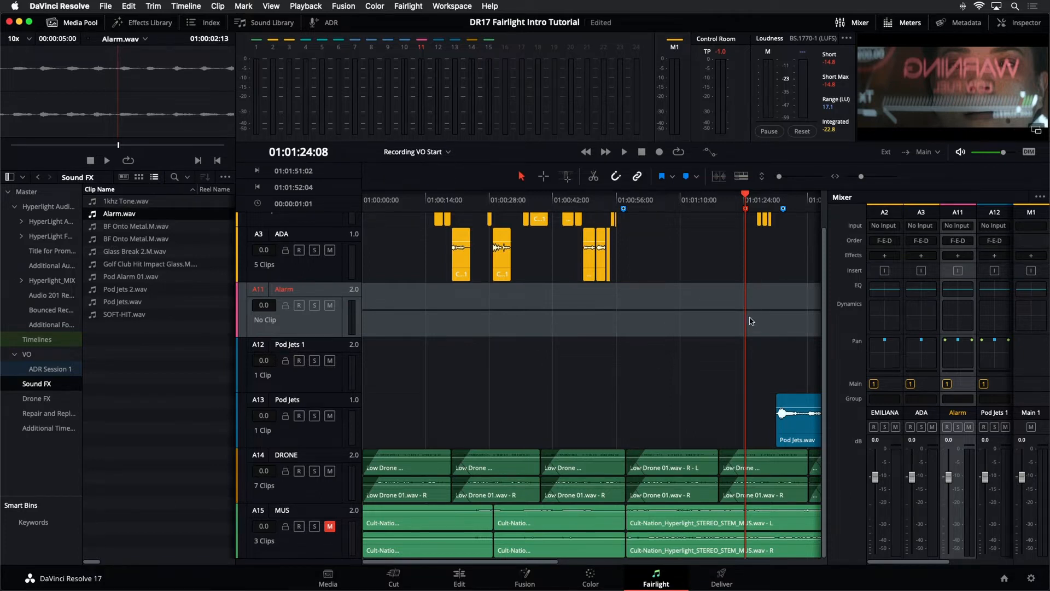
left_click_drag(92, 215, 736, 309)
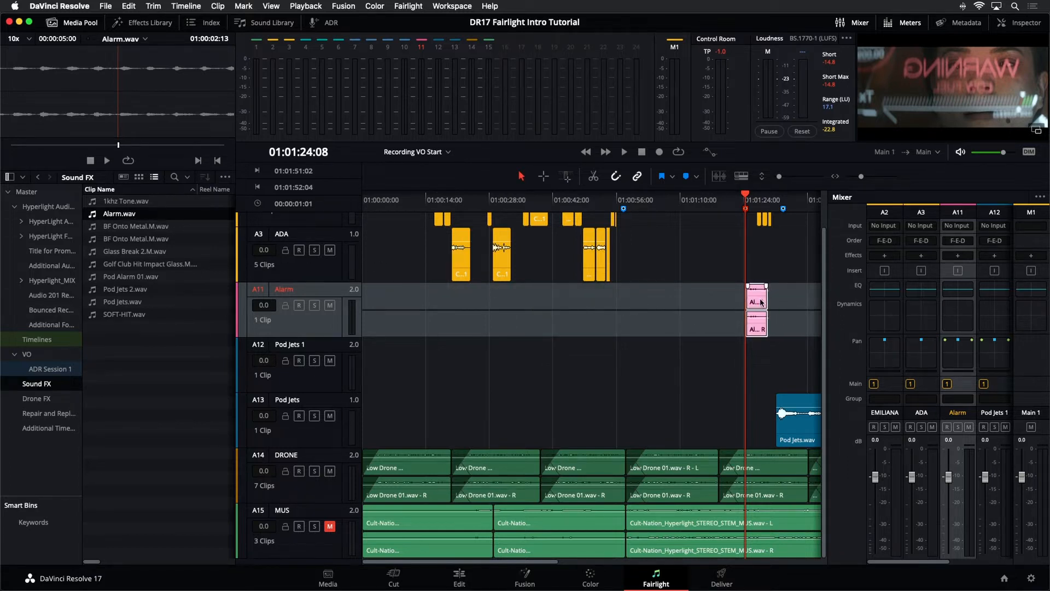
left_click(70, 25)
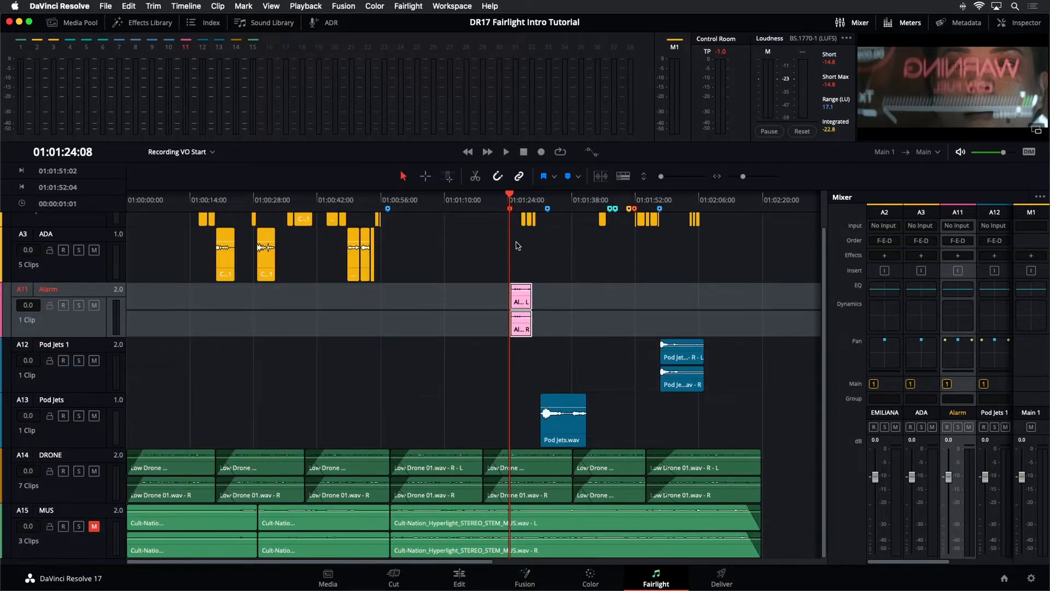
Step: Zoom the timeline horizontally in and out around the playhead to examine the Alarm.wav clip
key("super+equal")
key("super+equal")
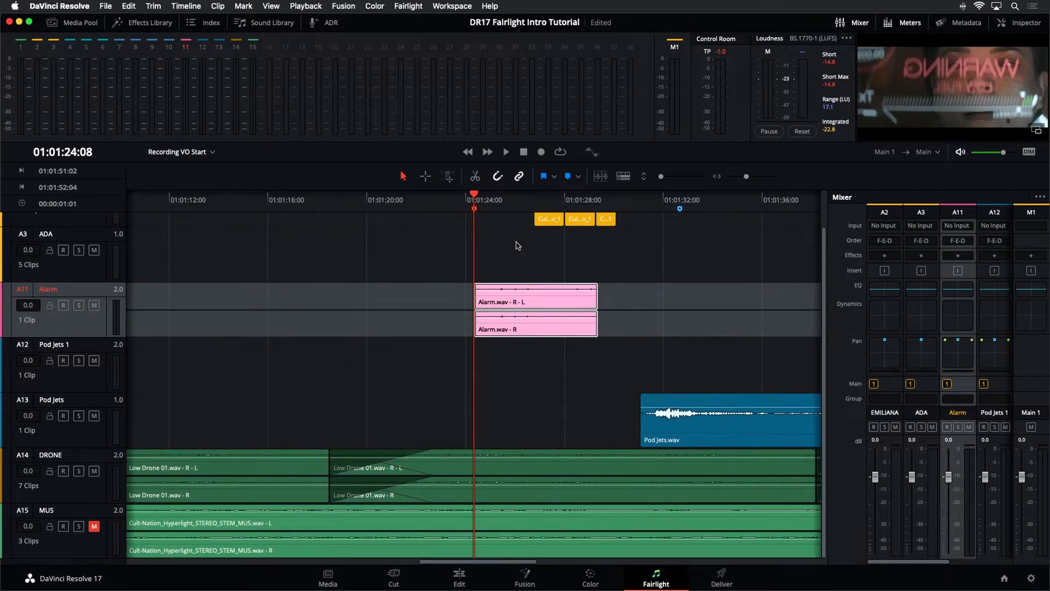
key("super+equal")
key("super+equal")
key("super+equal")
key("super+equal")
key("super+equal")
key("super+equal")
key("super+equal")
key("super+equal")
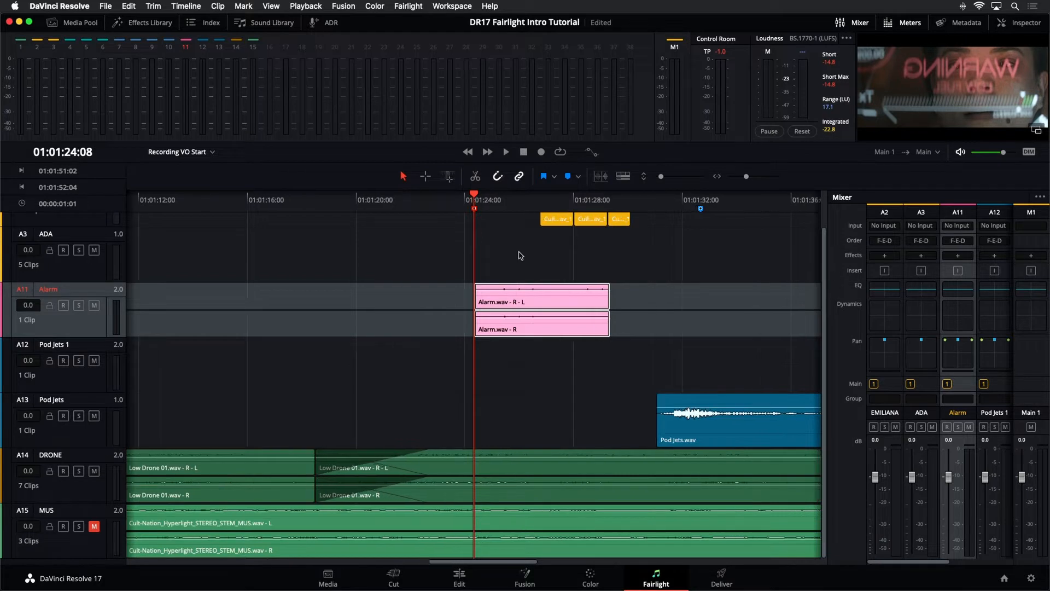
key("super+minus")
key("super+minus")
key("super+minus")
key("super+minus")
key("super+minus")
key("super+minus")
key("super+minus")
key("super+equal")
key("super+equal")
key("super+equal")
key("super+equal")
key("super+equal")
key("super+equal")
key("super+equal")
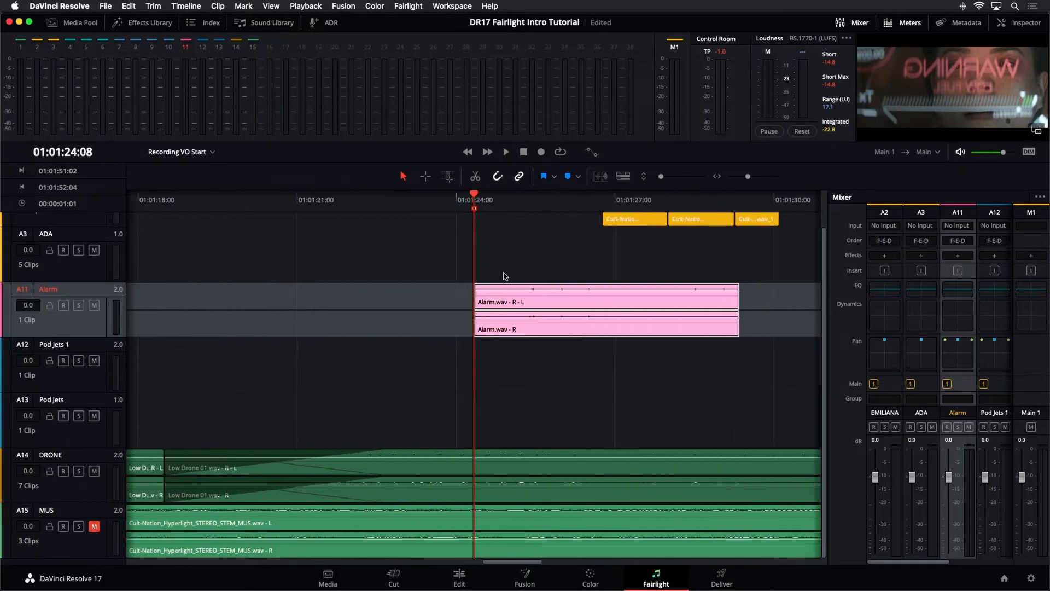
key("super+minus")
key("super+minus")
key("super+minus")
key("super+minus")
key("super+minus")
key("super+minus")
Step: Vary the track height to inspect the Alarm.wav waveforms, finishing with moderately tall tracks and the EMILIANA track in view
scroll(499, 274, "up", 5)
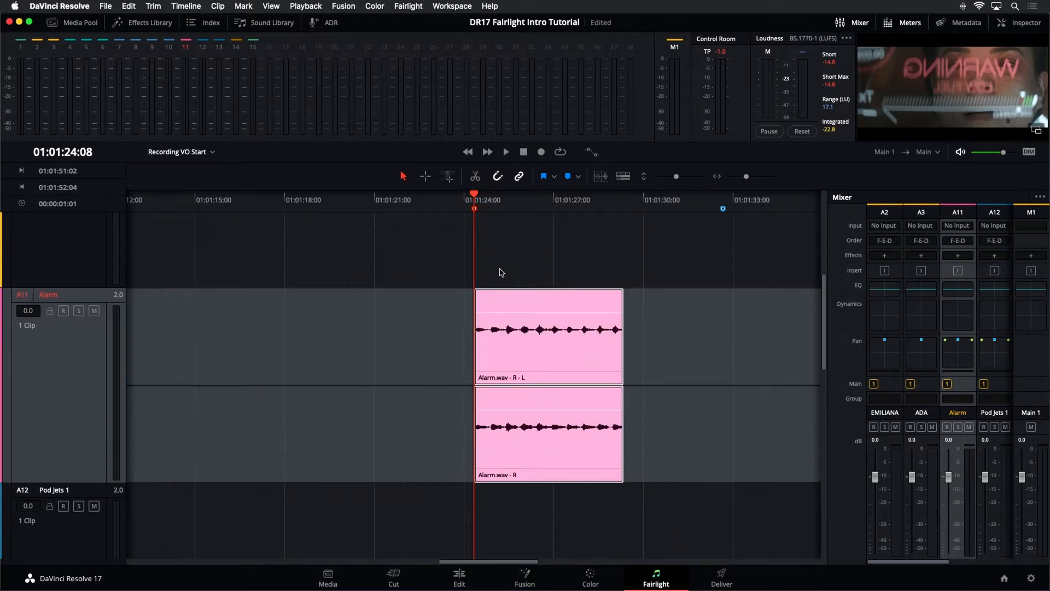
scroll(501, 272, "down", 4)
scroll(499, 270, "up", 3)
scroll(498, 270, "down", 2)
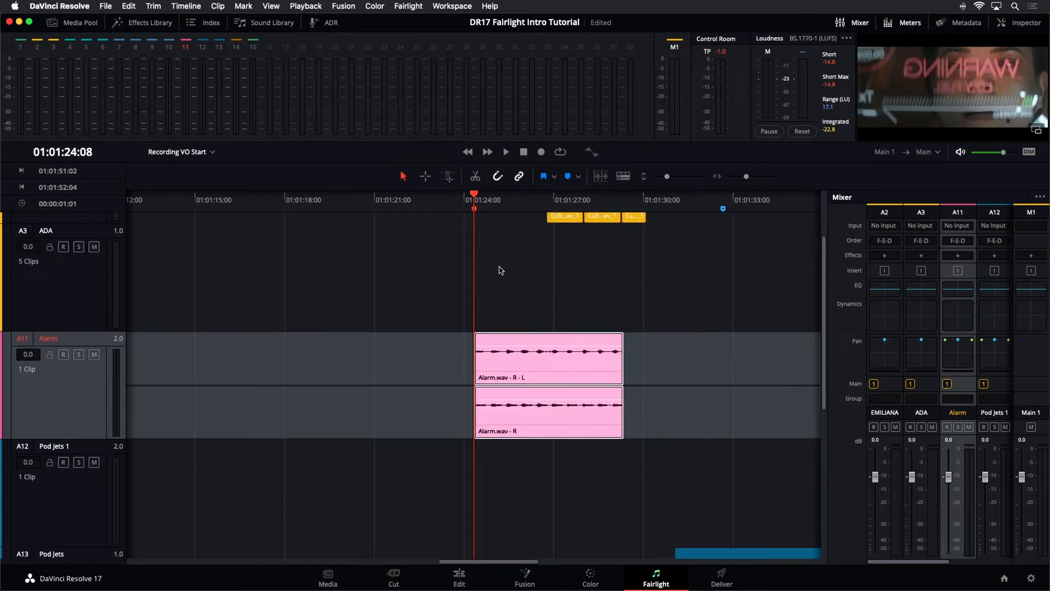
scroll(499, 270, "up", 3)
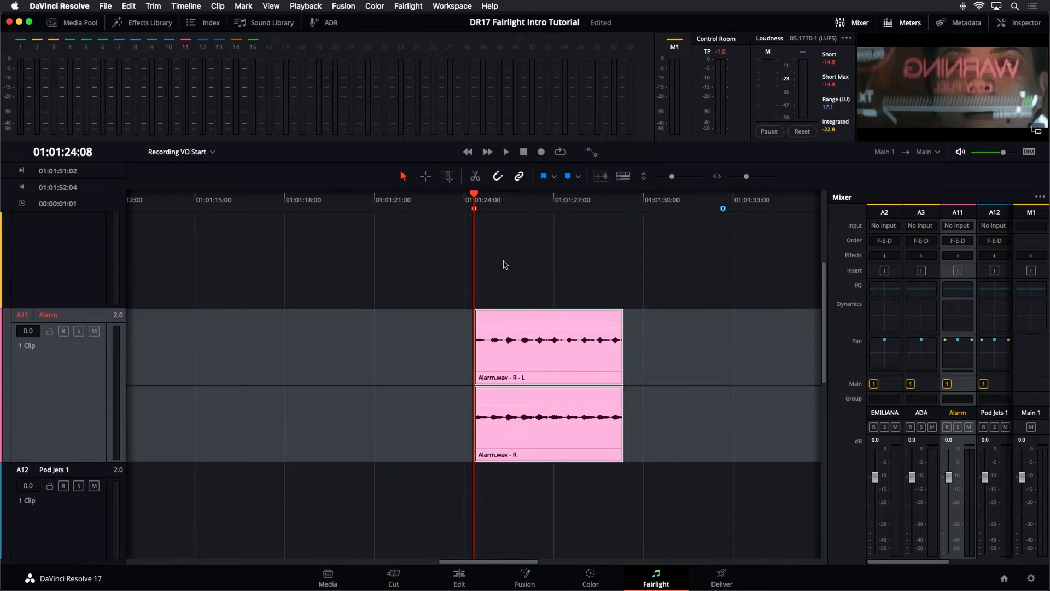
scroll(708, 236, "up", 3)
scroll(711, 240, "down", 2)
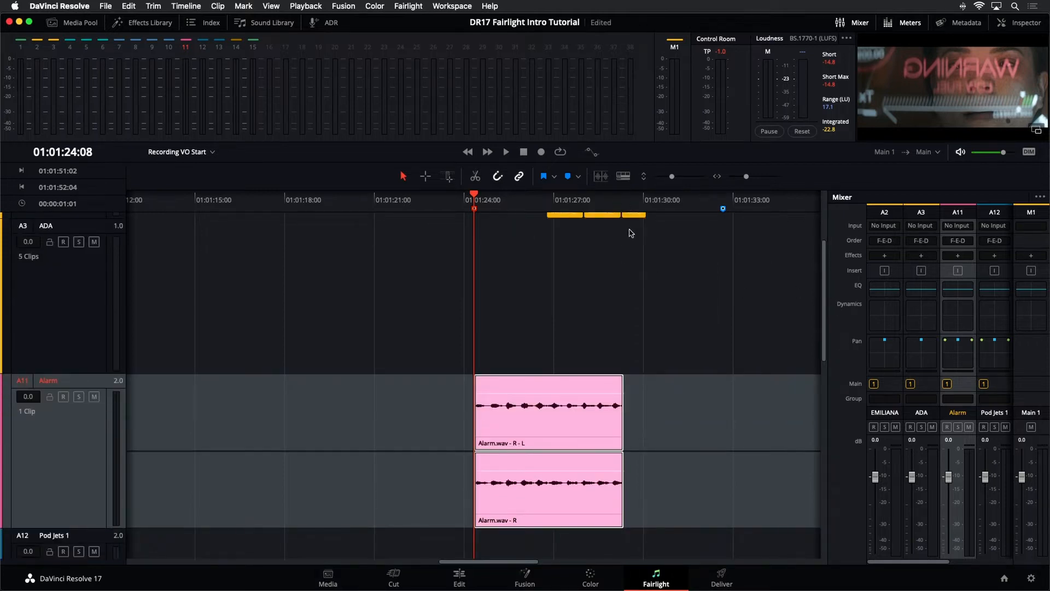
left_click_drag(672, 176, 664, 184)
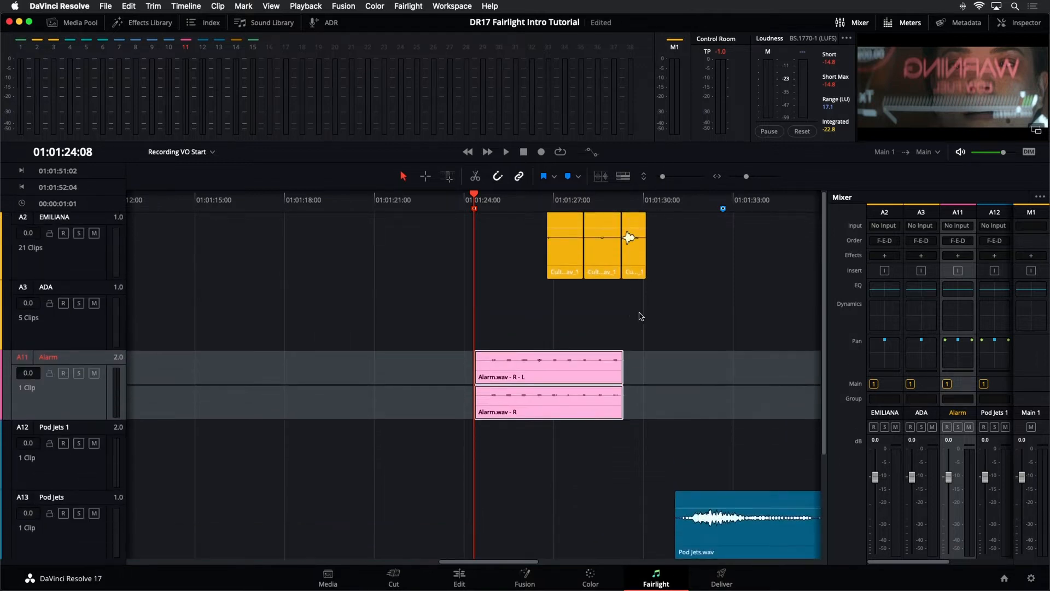
scroll(641, 316, "up", 1)
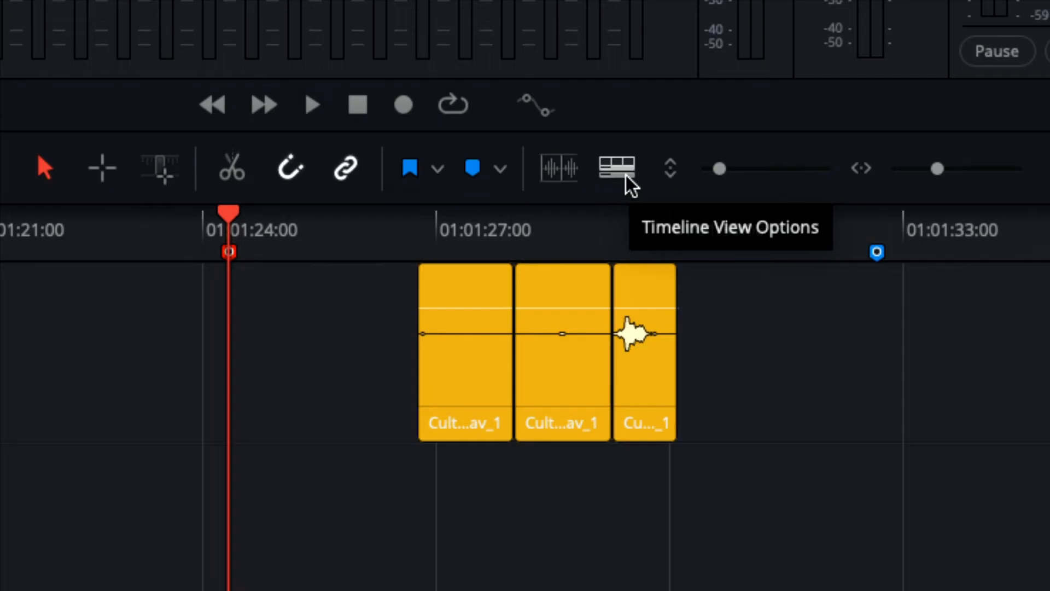
Step: Turn on the video track in the timeline view options and enlarge the video viewer
left_click(626, 175)
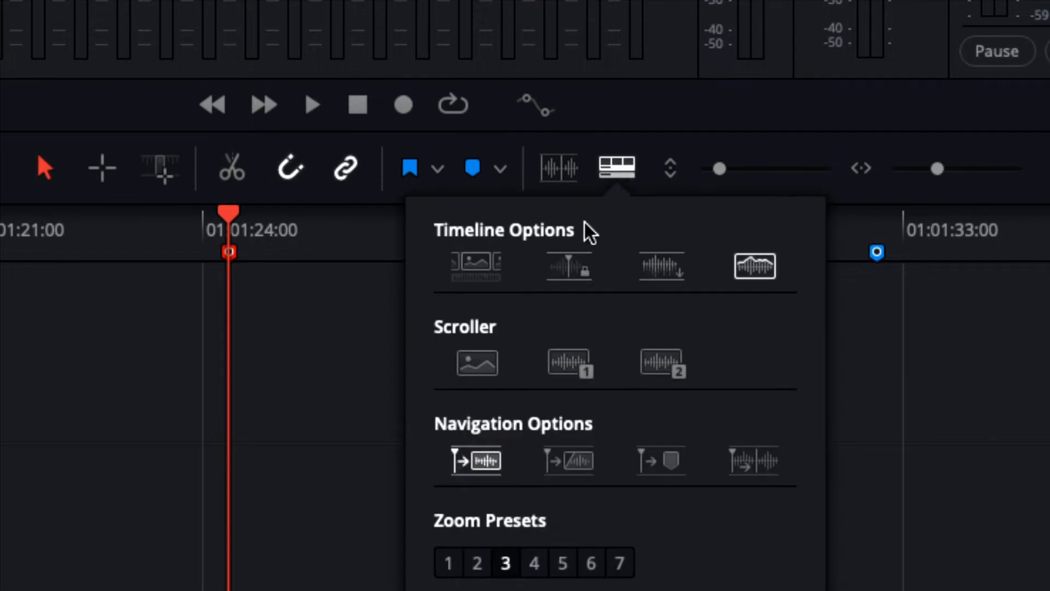
left_click(475, 268)
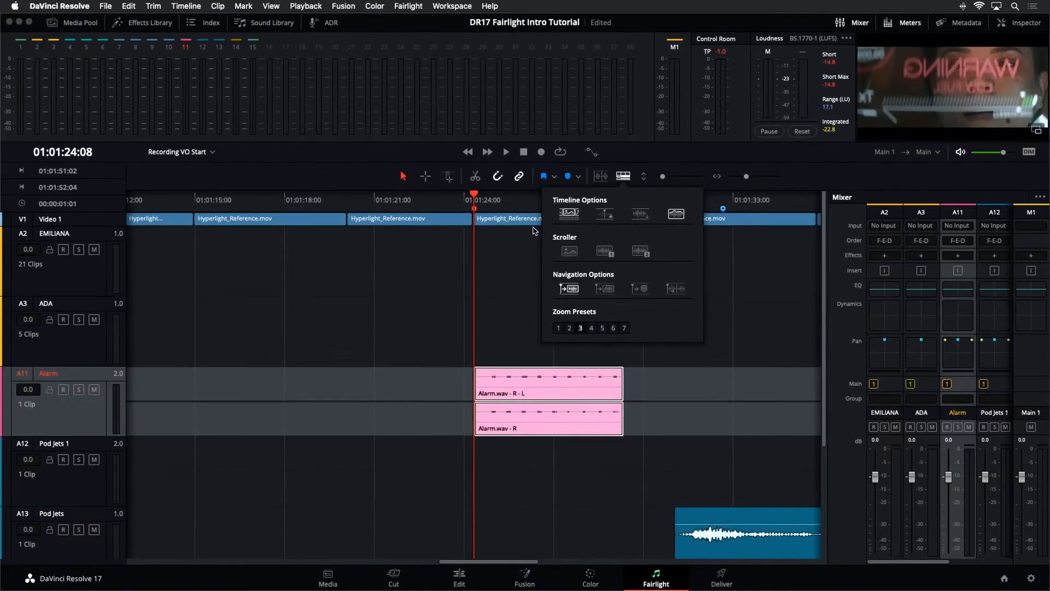
left_click(310, 357)
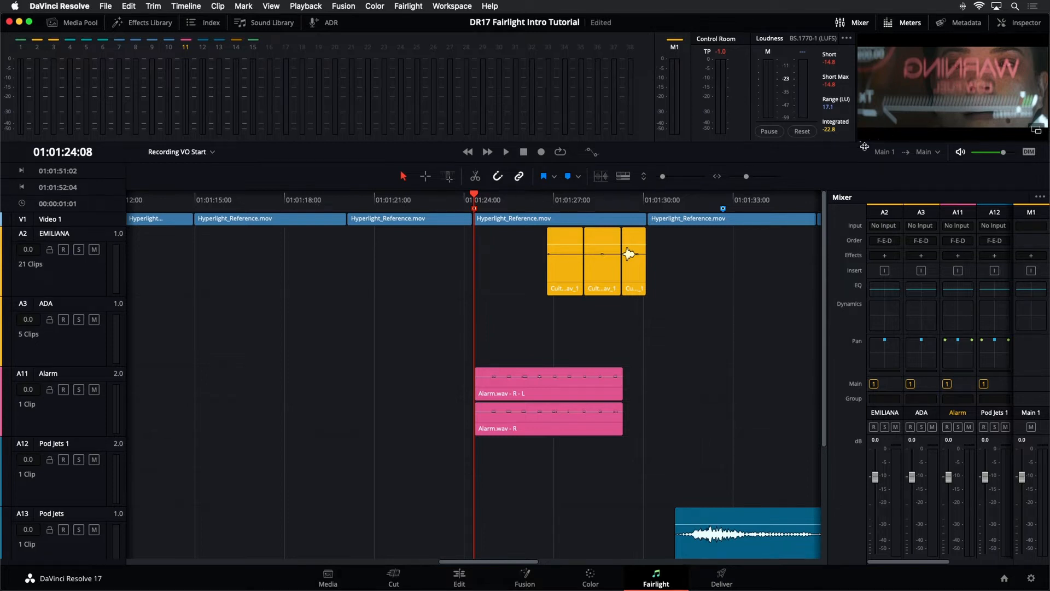
left_click_drag(864, 146, 642, 203)
Step: Play the timeline from 01:01:23:01, just before the Alarm.wav clip, and stop at 01:01:30:04
left_click(437, 285)
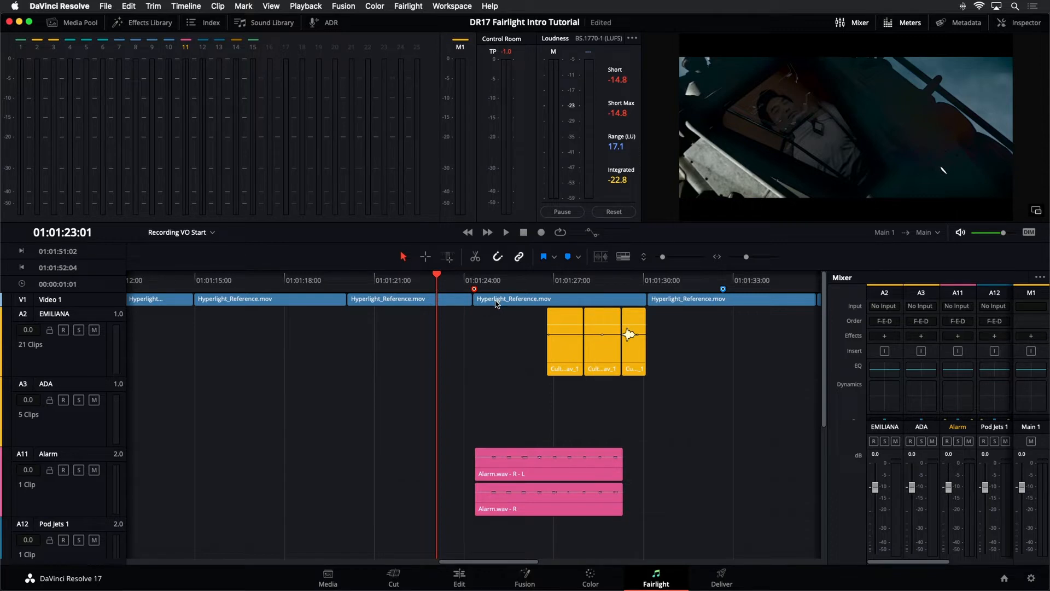
key("space")
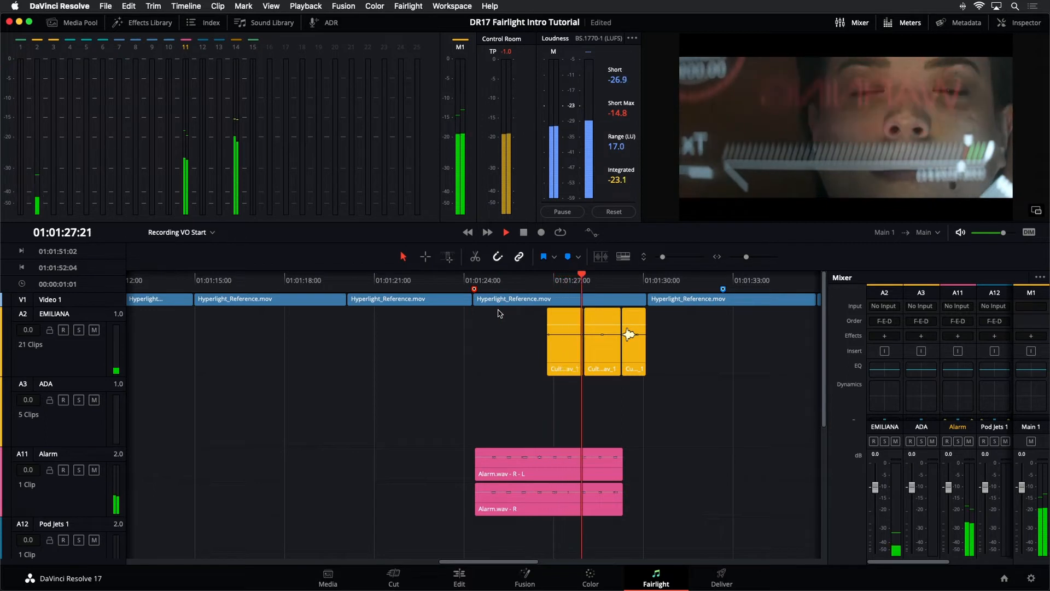
key("space")
key("space")
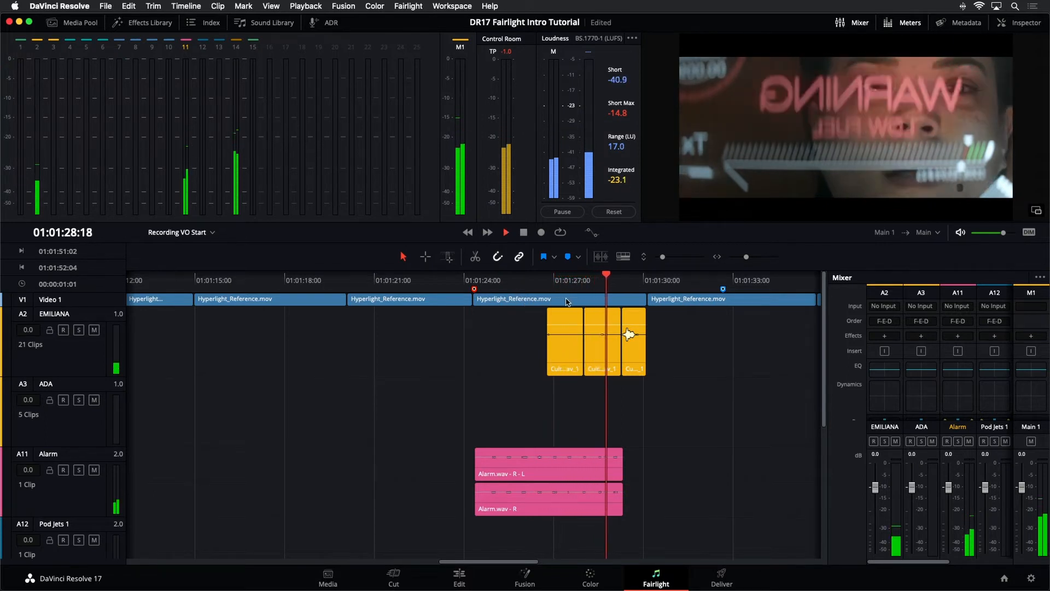
key("space")
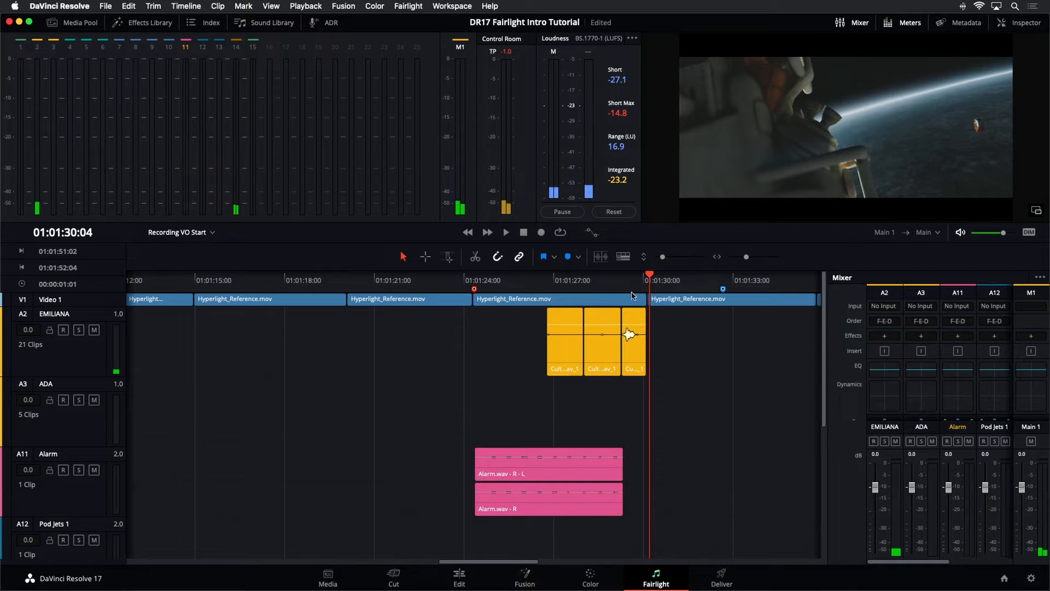
Step: Play the selected Alarm.wav clip from its start at 01:01:24:08, stop at 01:01:26:04, and deselect the clip
left_click(610, 478)
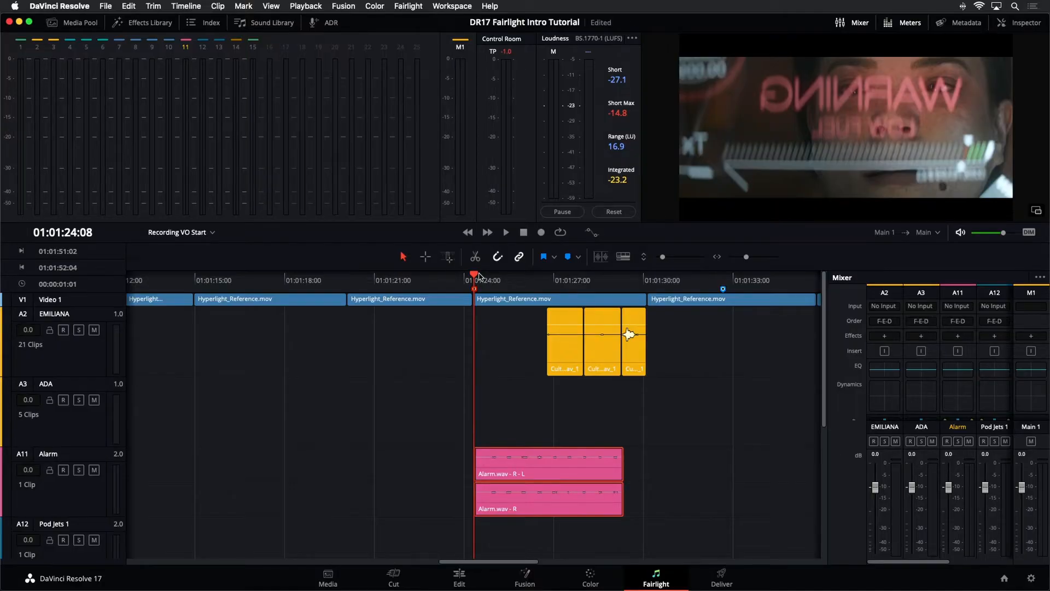
key("space")
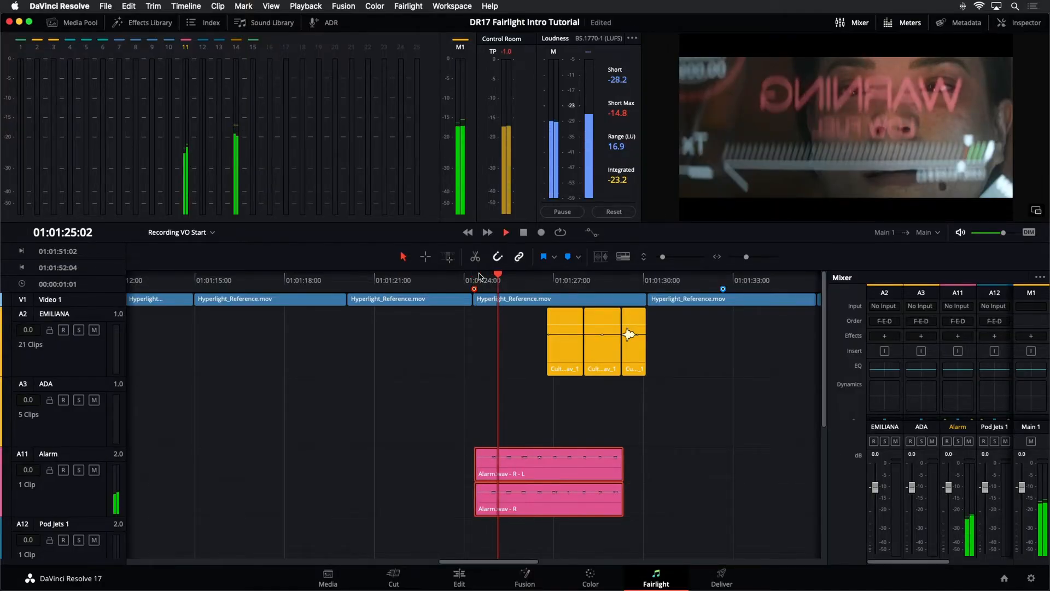
key("space")
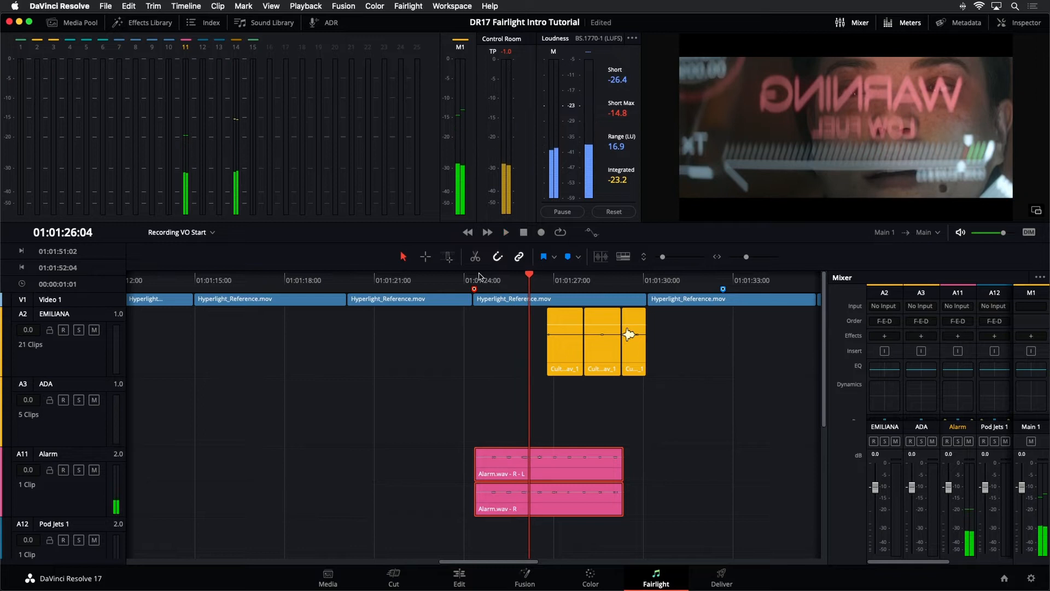
left_click(549, 386)
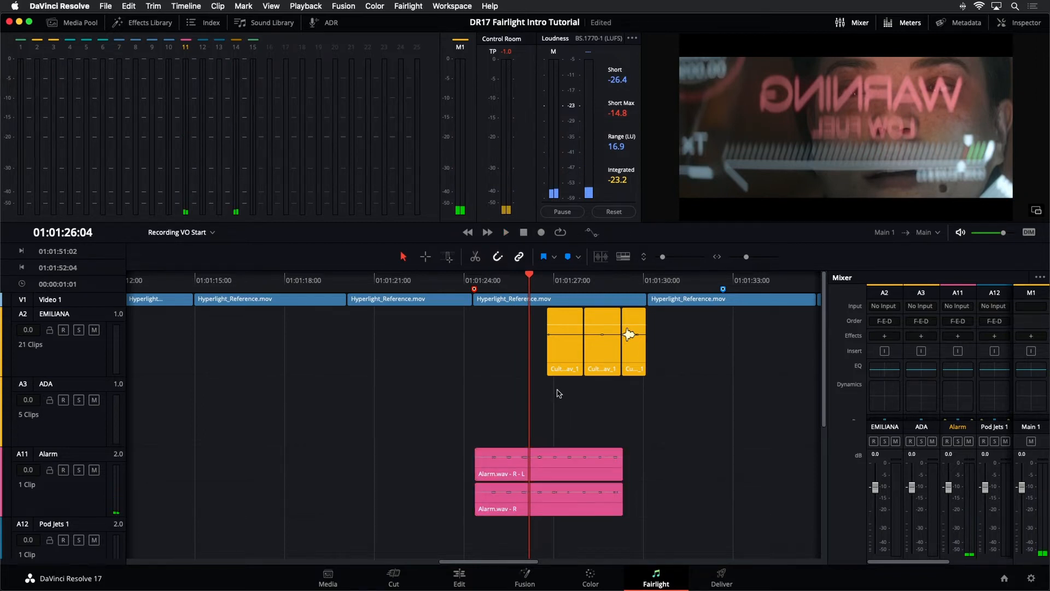
Step: Select the Alarm track, make it taller, and enable Elastic Wave on the Alarm.wav clip
left_click(92, 495)
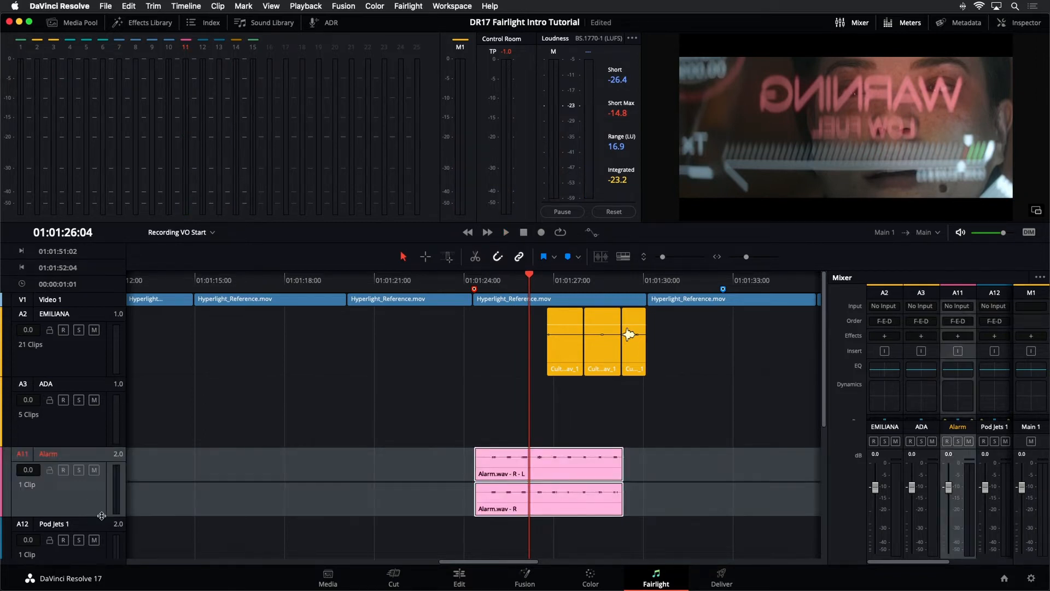
scroll(278, 486, "up", 2)
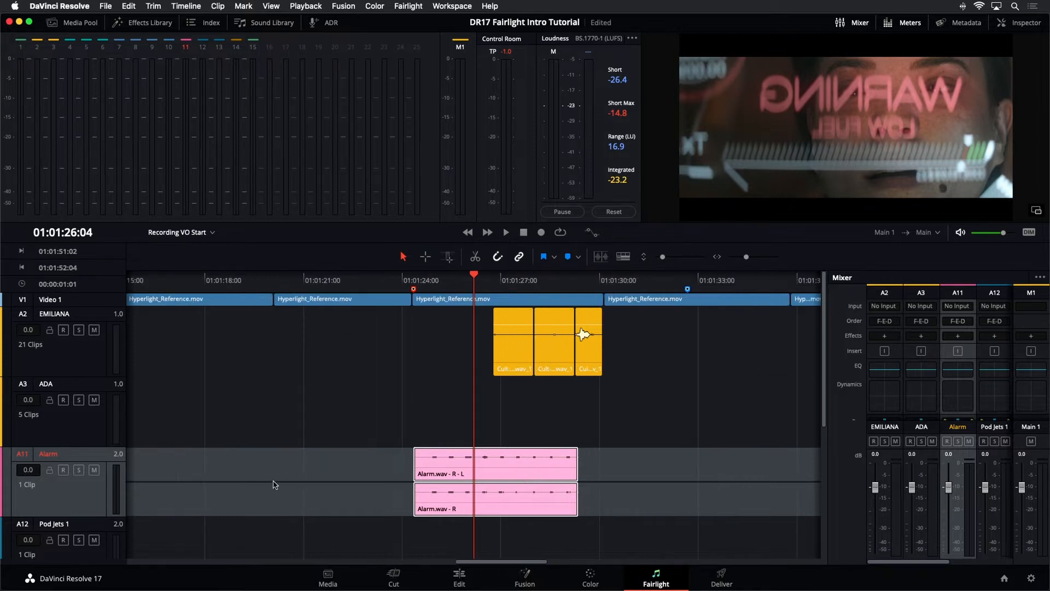
scroll(282, 487, "down", 3)
scroll(281, 487, "up", 3)
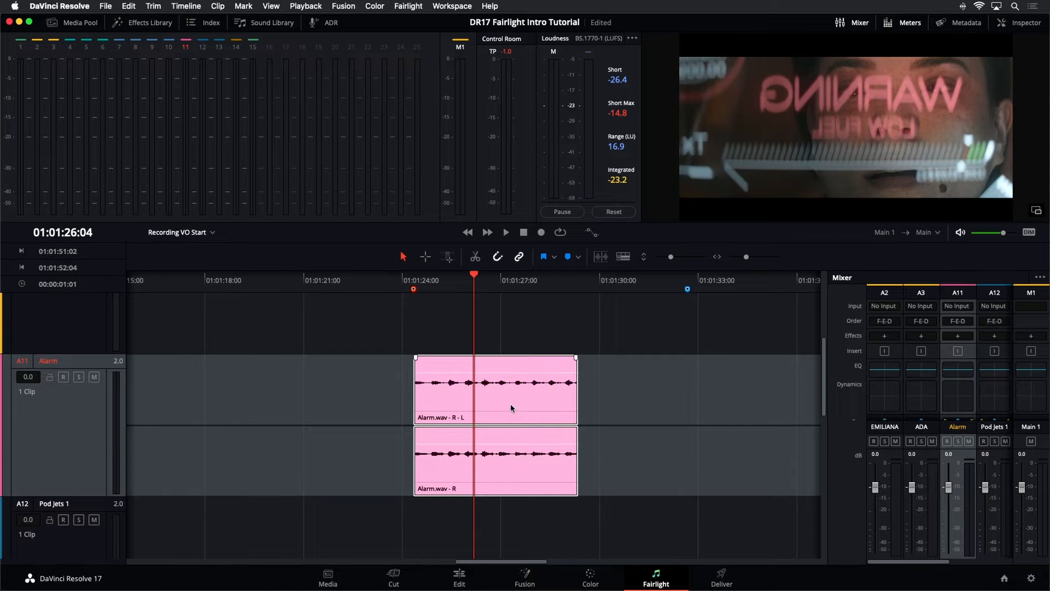
right_click(552, 394)
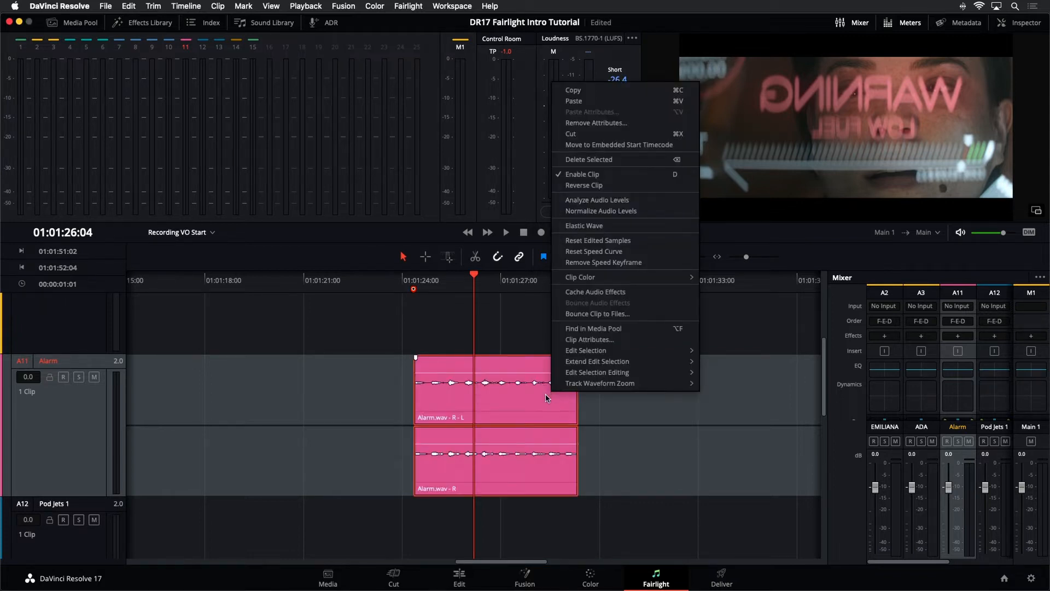
left_click(633, 229)
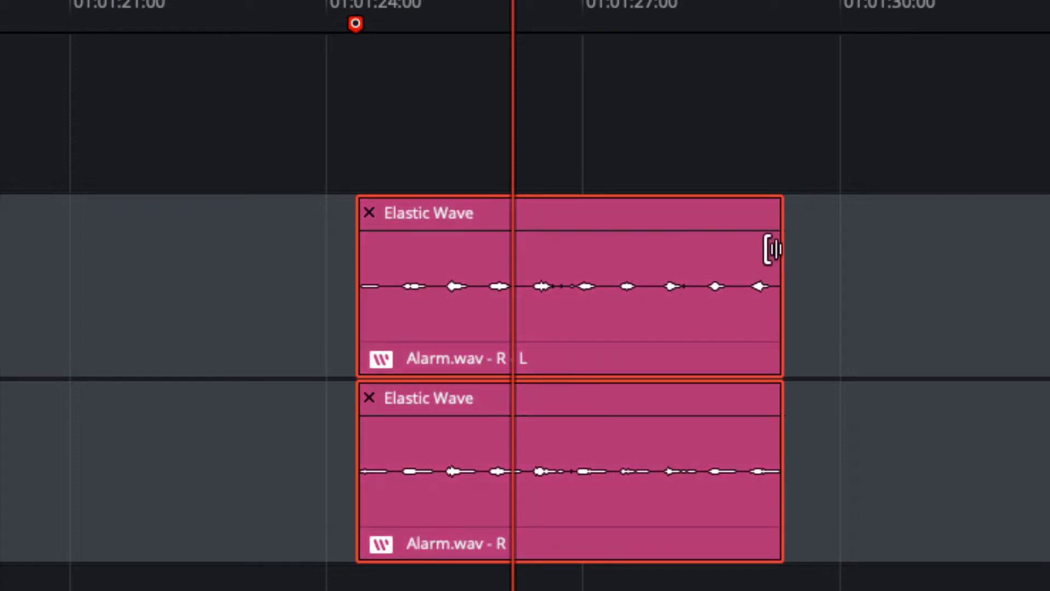
Step: Try time-stretching the Alarm.wav clip past 01:01:30:00 and compressing it to just after 01:01:27:00, playing both versions
left_click_drag(772, 245, 1019, 282)
key("space")
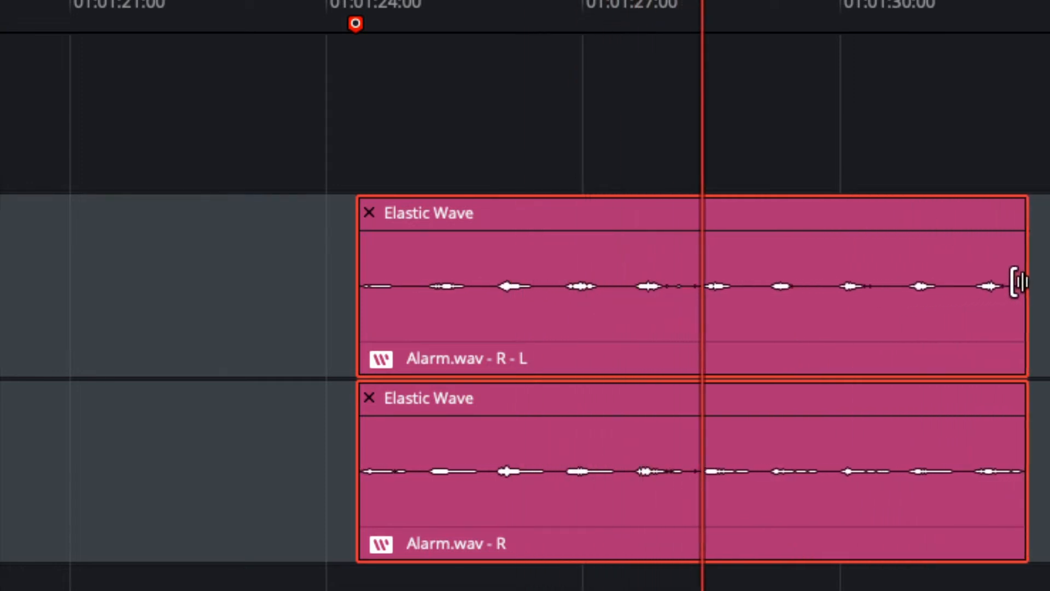
left_click_drag(1019, 282, 599, 304)
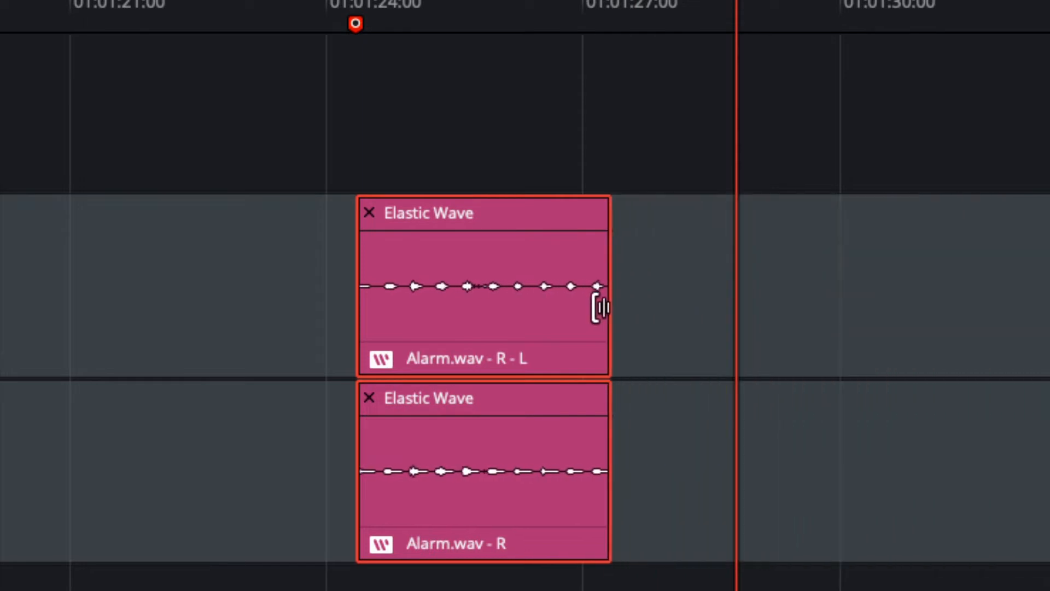
left_click(378, 21)
key("space")
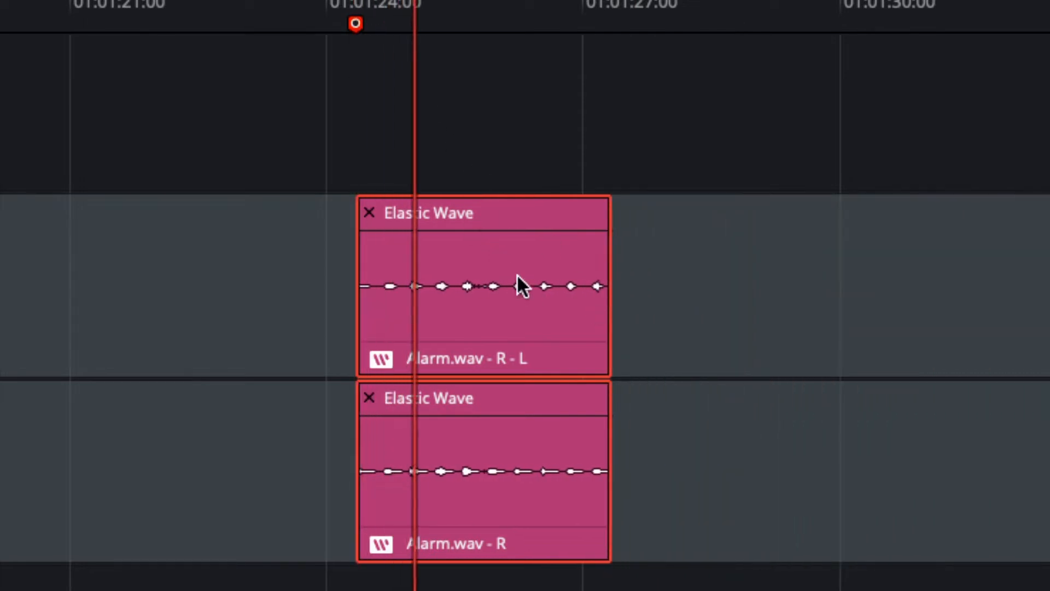
key("space")
left_click_drag(600, 312, 757, 313)
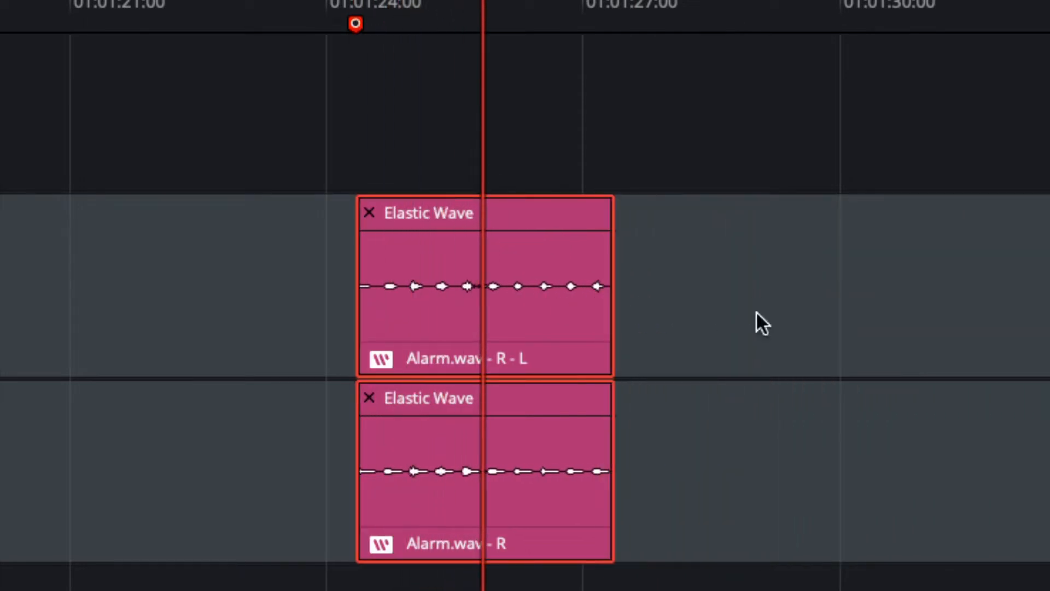
Step: Time-stretch the Alarm.wav clip to end at the video cut near 01:01:30:00, and park the playhead at that cut with shorter tracks
left_click_drag(602, 294, 833, 293)
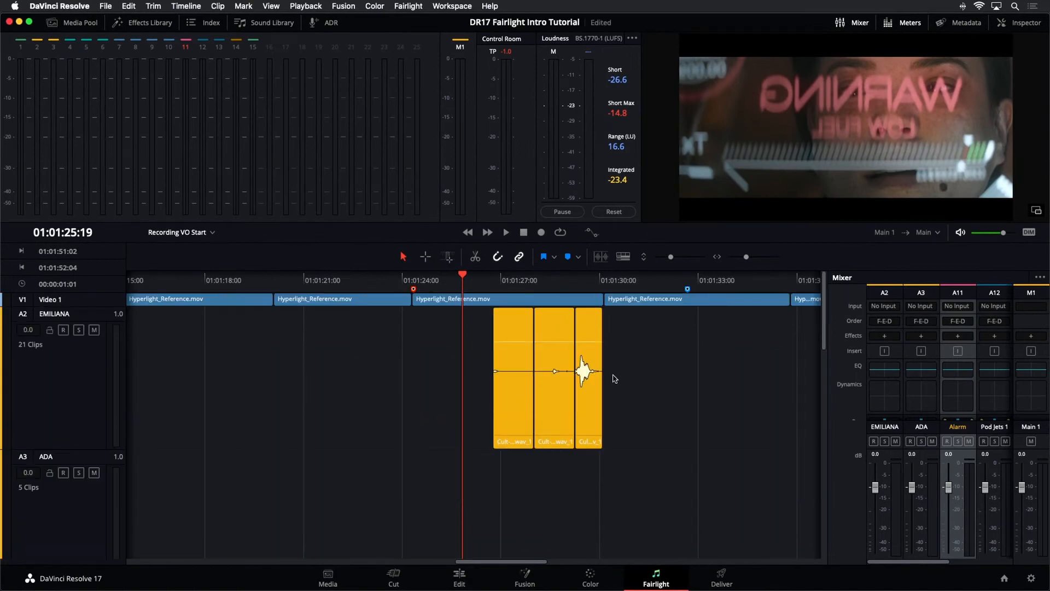
left_click_drag(671, 258, 661, 255)
left_click(602, 282)
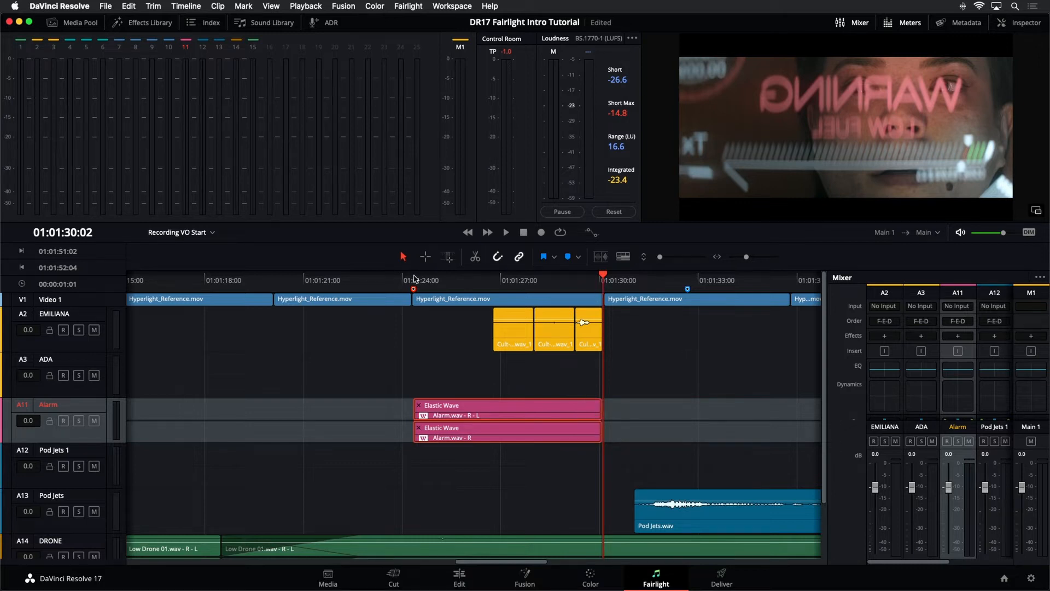
Step: Make the Alarm track taller and play the retimed alarm against picture from 01:01:24:08 to the end of the clip
left_click(414, 280)
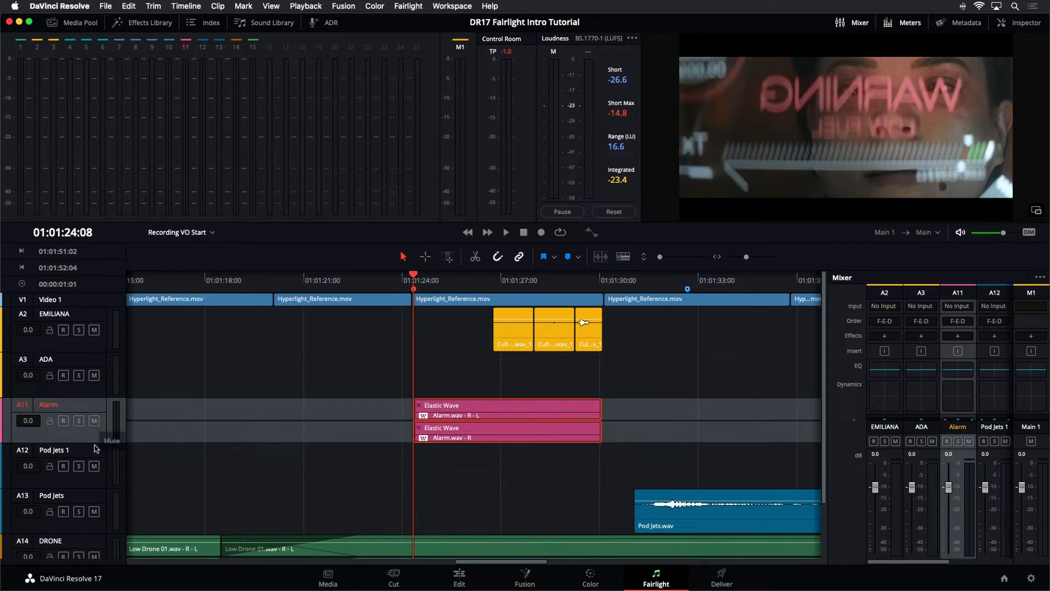
left_click_drag(100, 442, 139, 535)
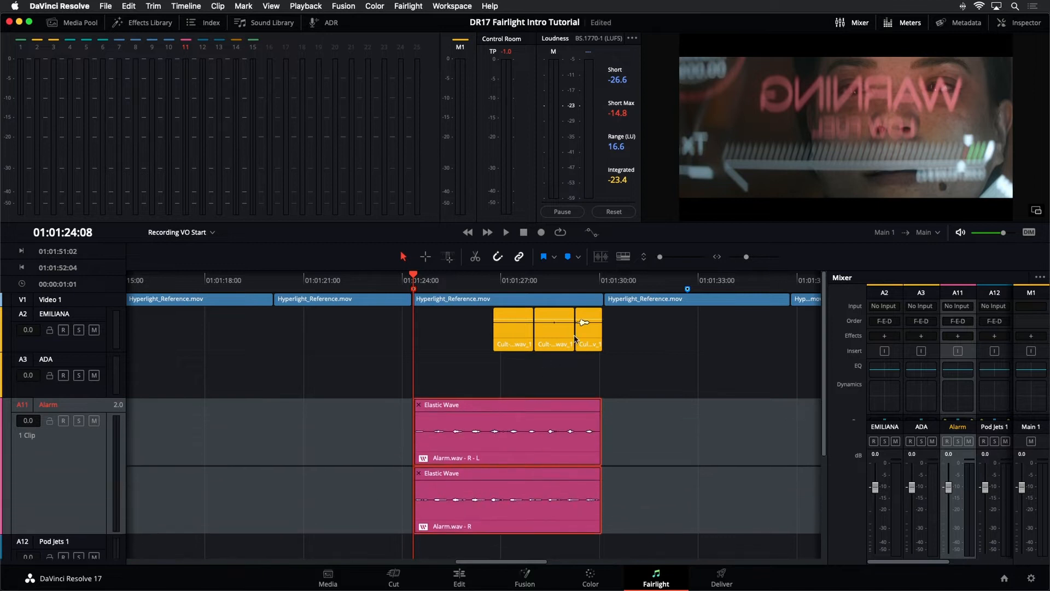
key("space")
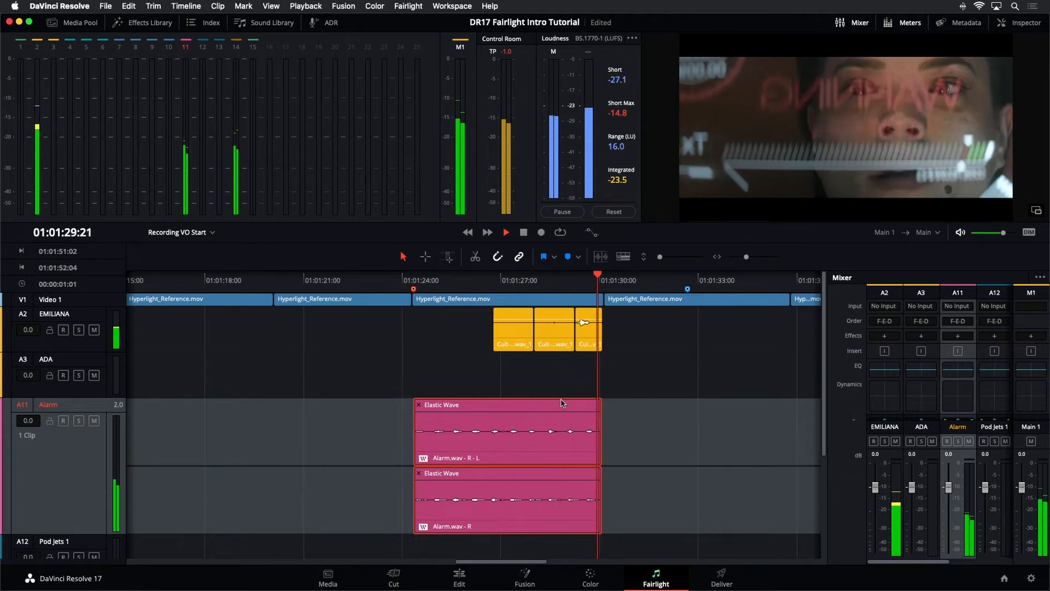
key("space")
Step: Park the playhead at 01:01:30:01, fit the whole timeline in view with minimum track heights, and deselect the alarm clip
left_click(600, 282)
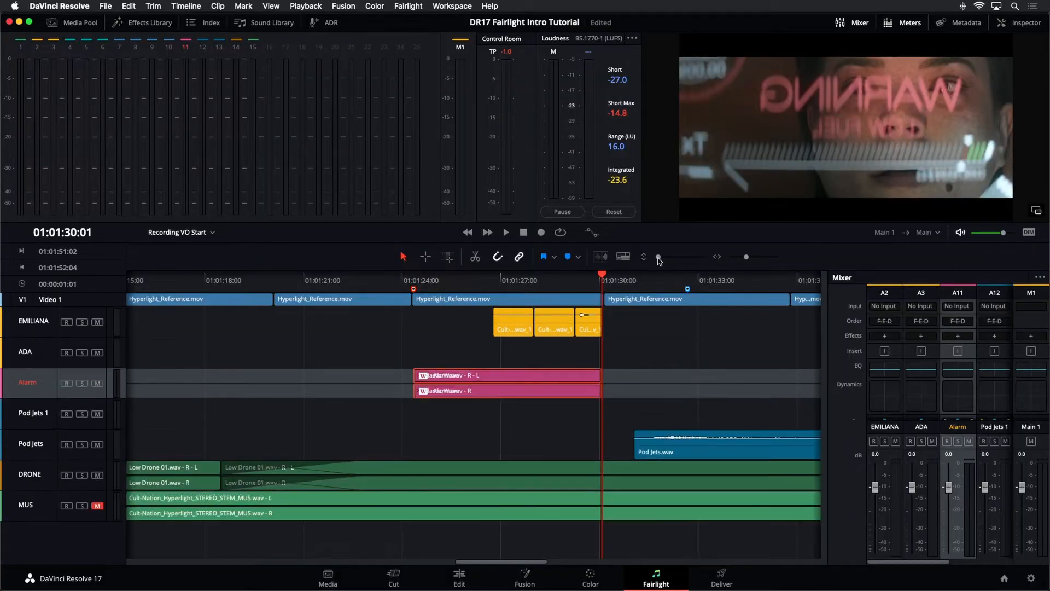
key("shift+z")
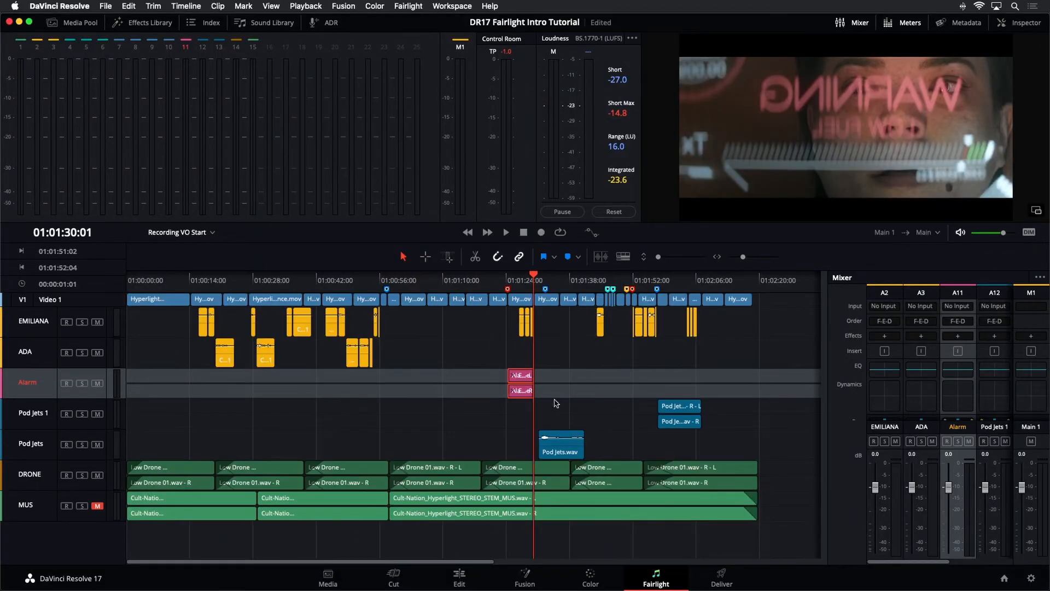
left_click(555, 403)
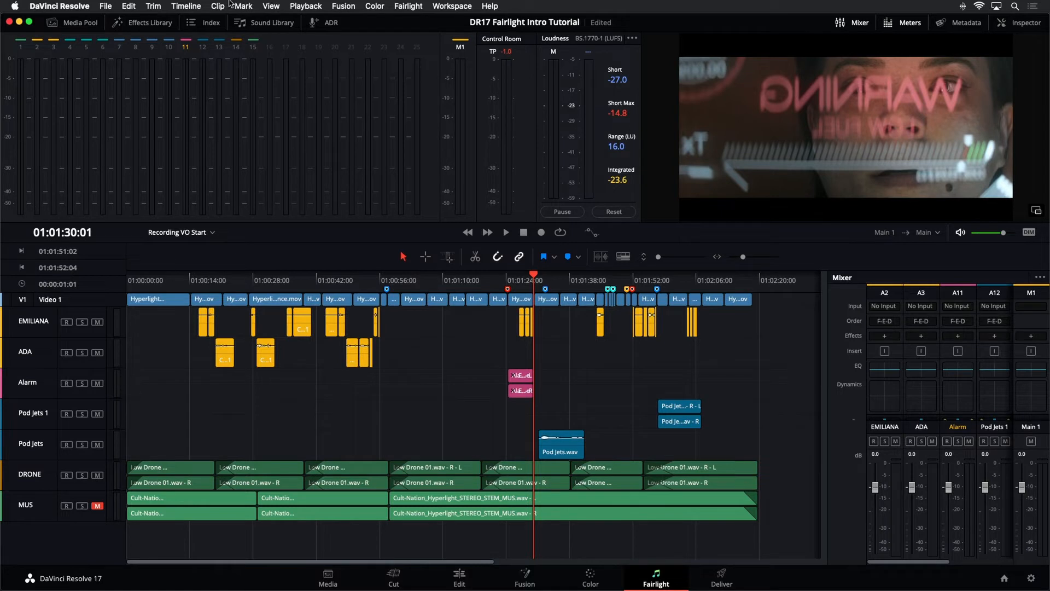
Step: Review the shot around the Pod Jets 2 sfx marker full screen and park the playhead on that marker at 01:00:57:14
left_click(211, 23)
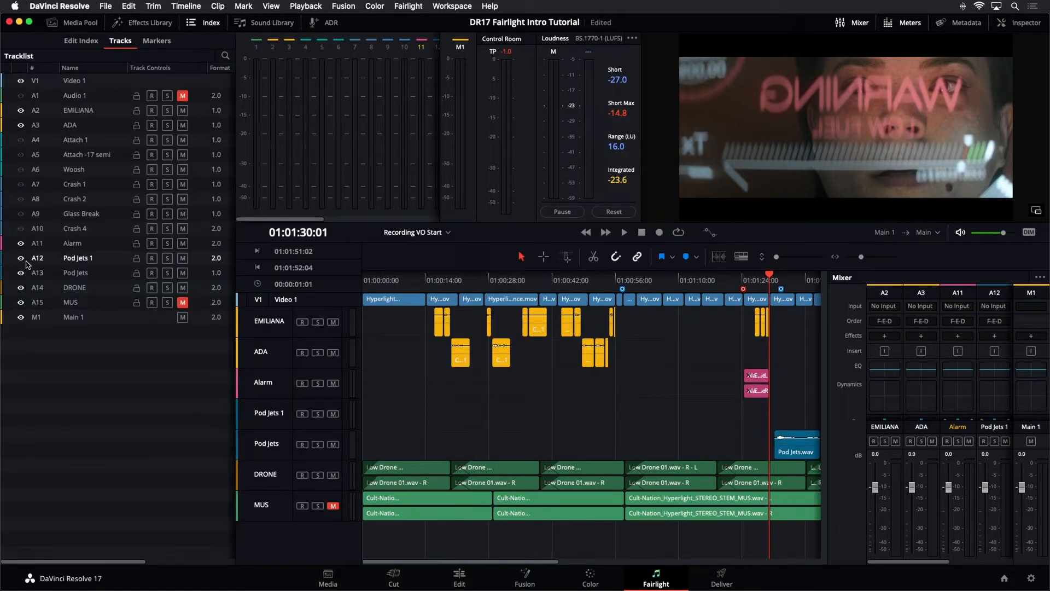
left_click(159, 41)
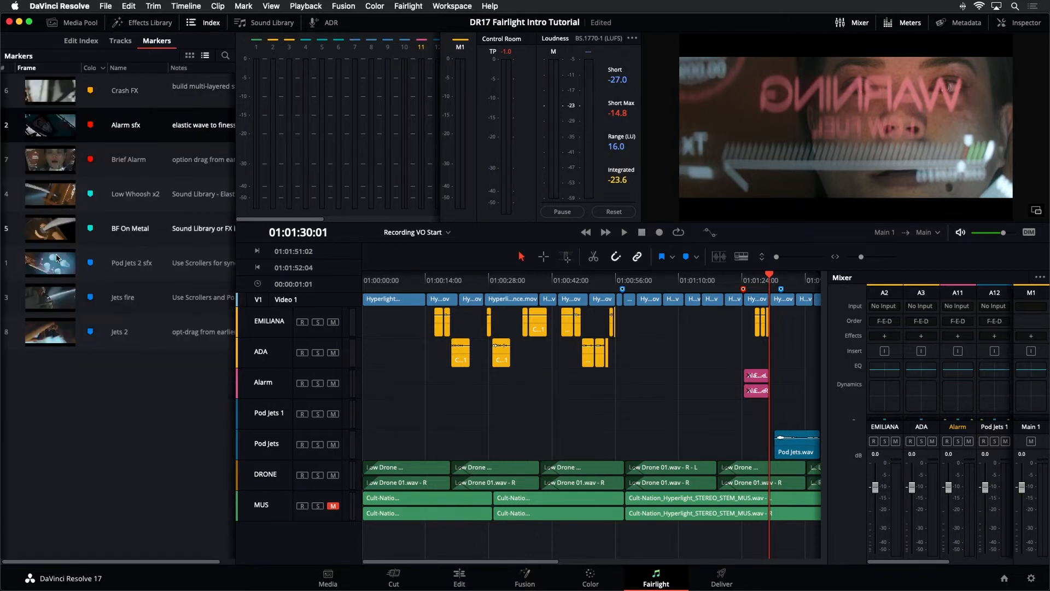
left_click(66, 268)
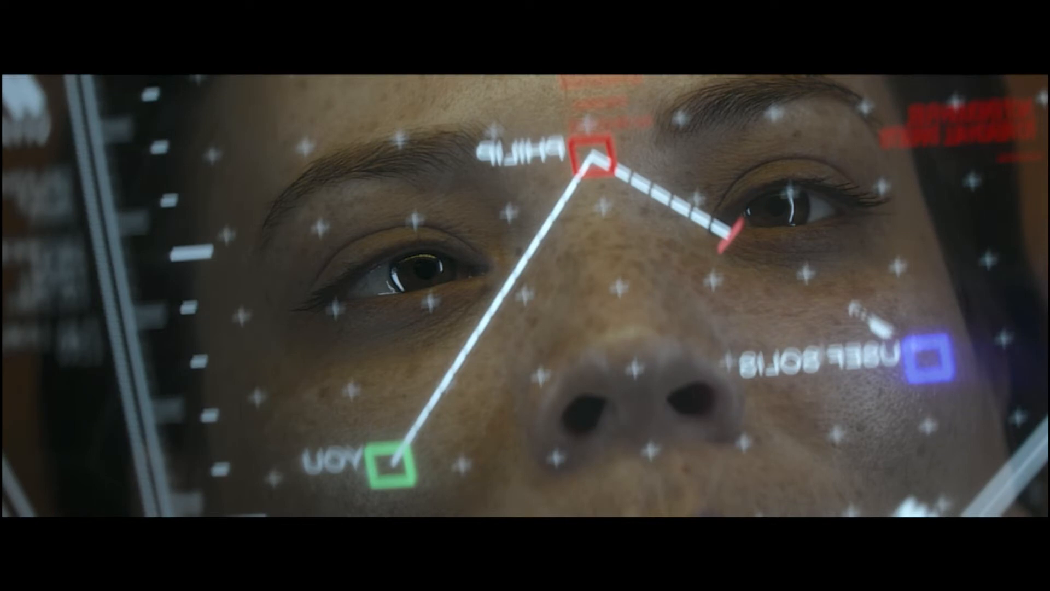
key("Escape")
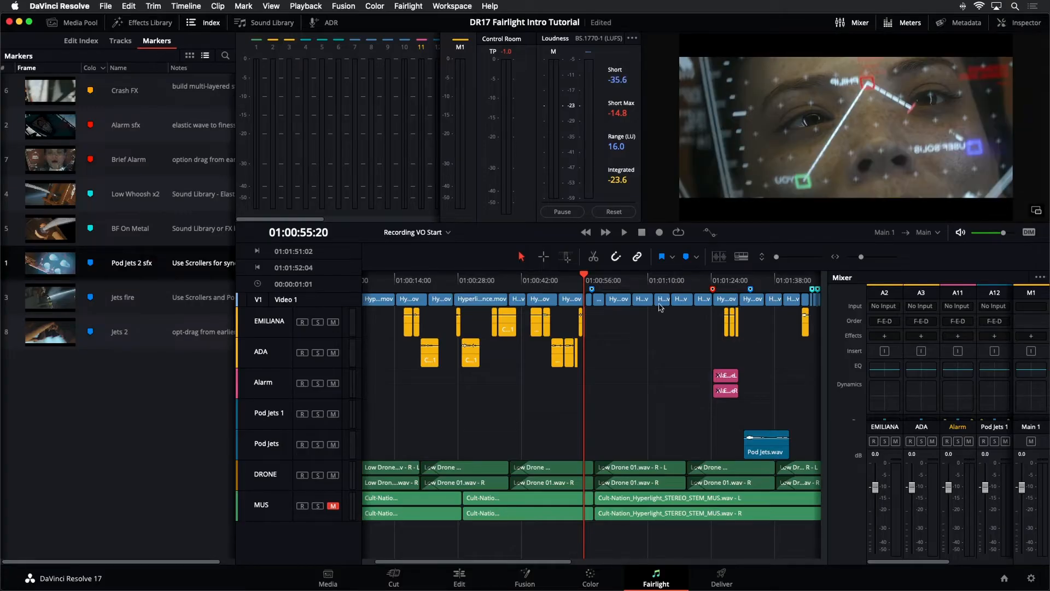
left_click(591, 280)
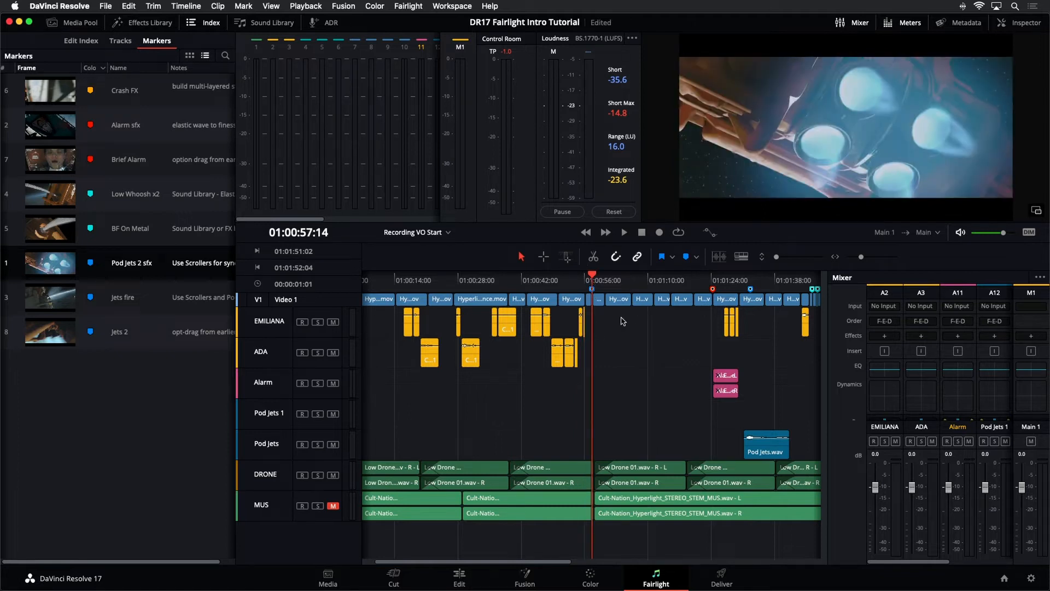
Step: Select the Pod Jets 1 track and show the Sound FX bin in place of the marker list
left_click(270, 445)
left_click(272, 423)
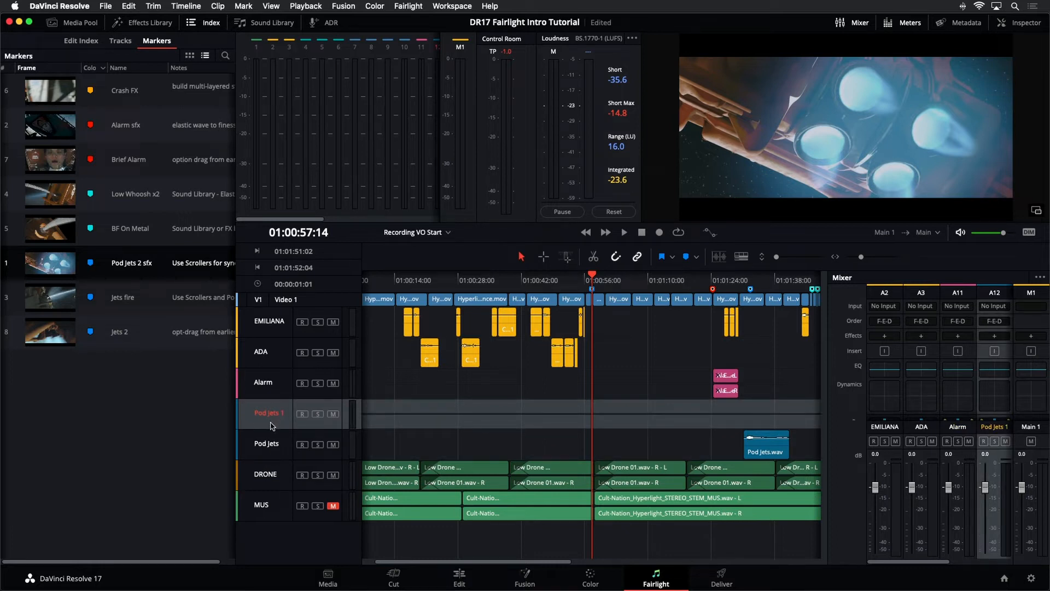
left_click(202, 23)
left_click(74, 22)
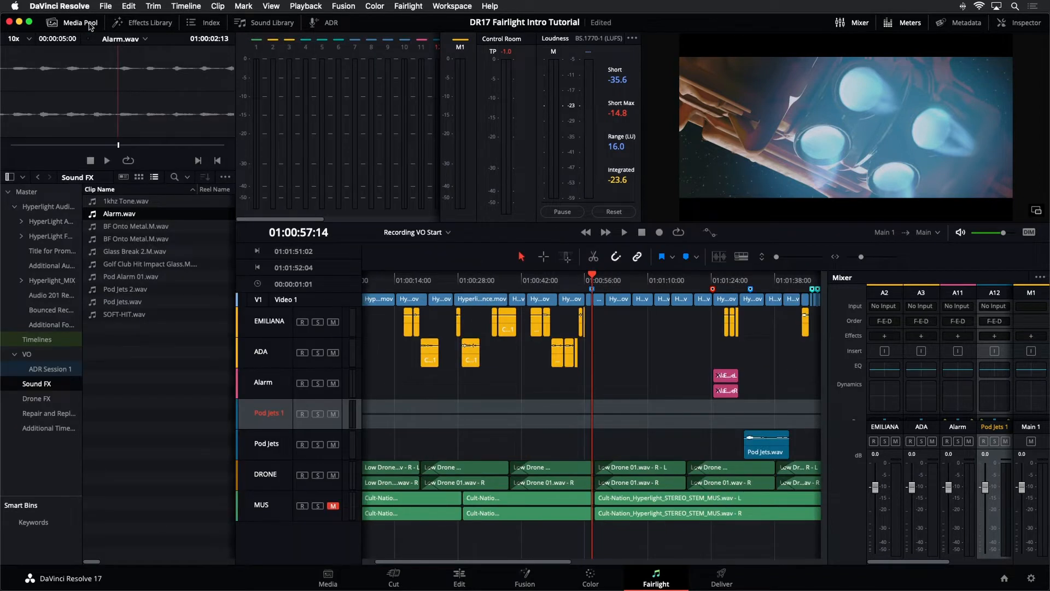
Step: Preview Pod Jets 2.wav from the Sound FX bin, playing it from the start for about two seconds
left_click(116, 291)
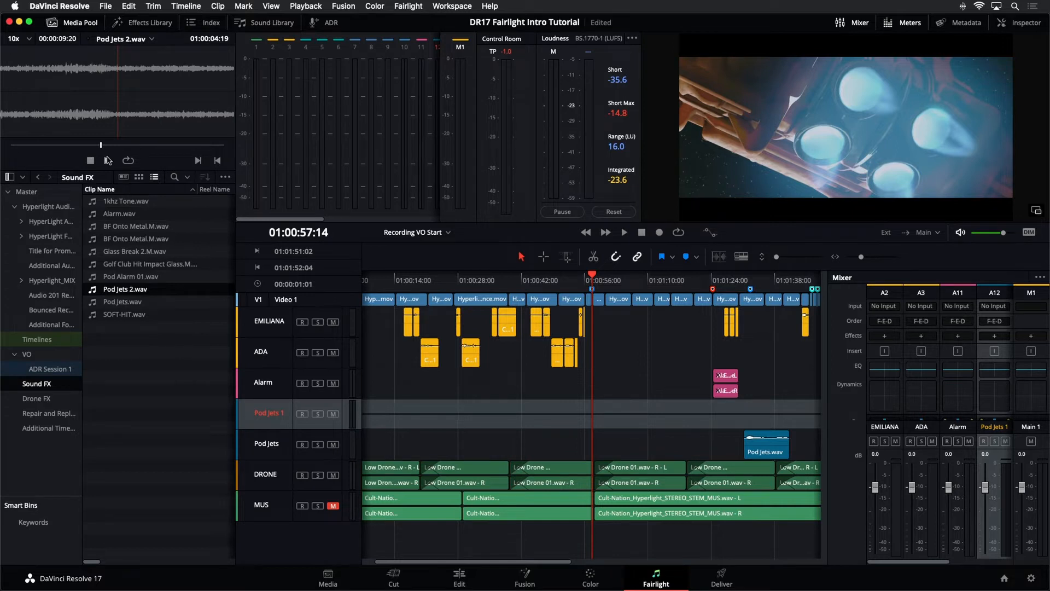
left_click(91, 144)
left_click_drag(84, 144, 48, 147)
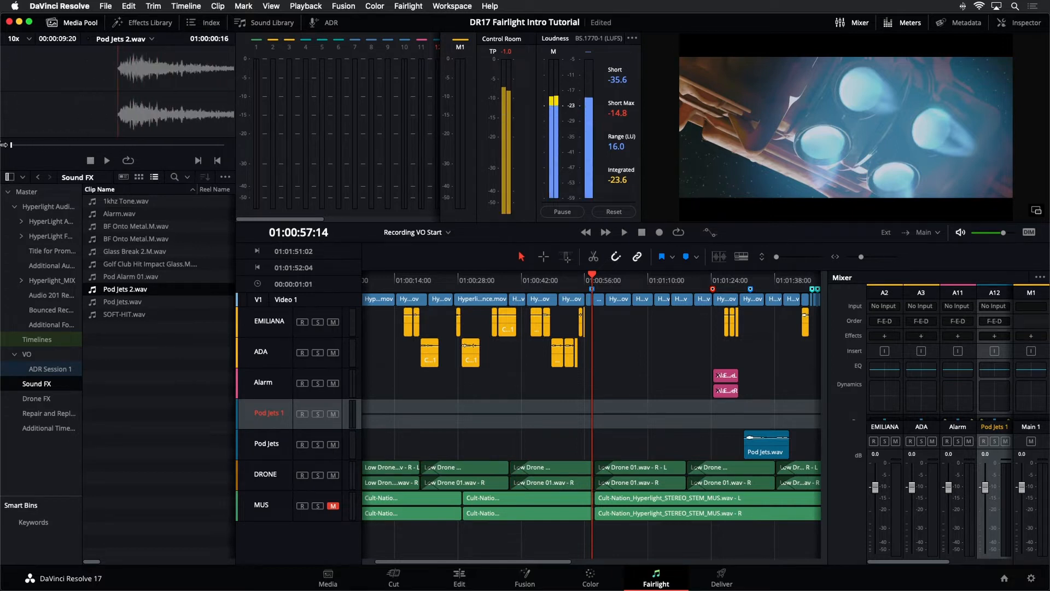
key("space")
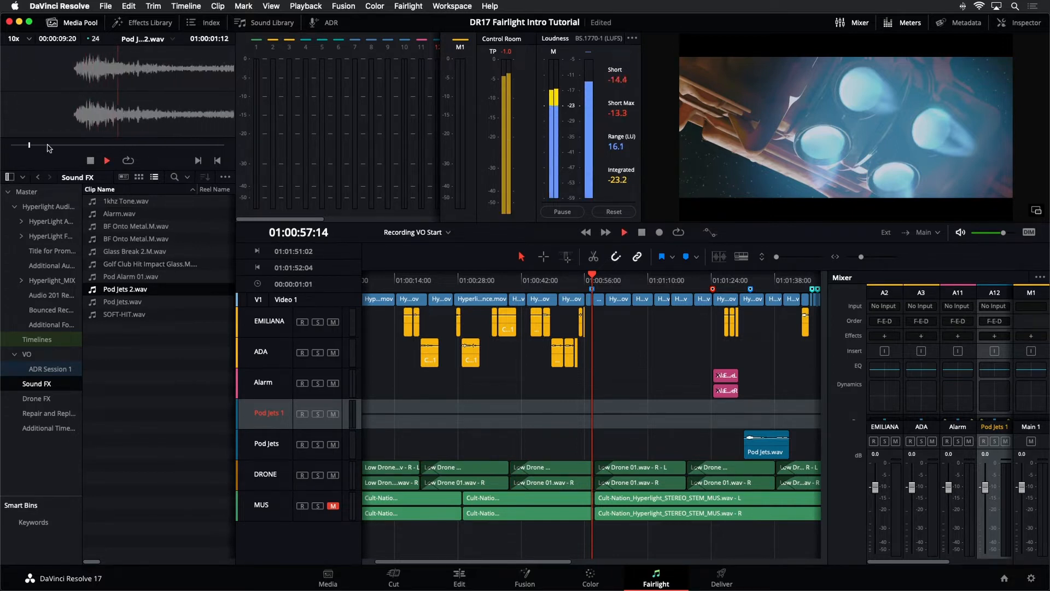
key("space")
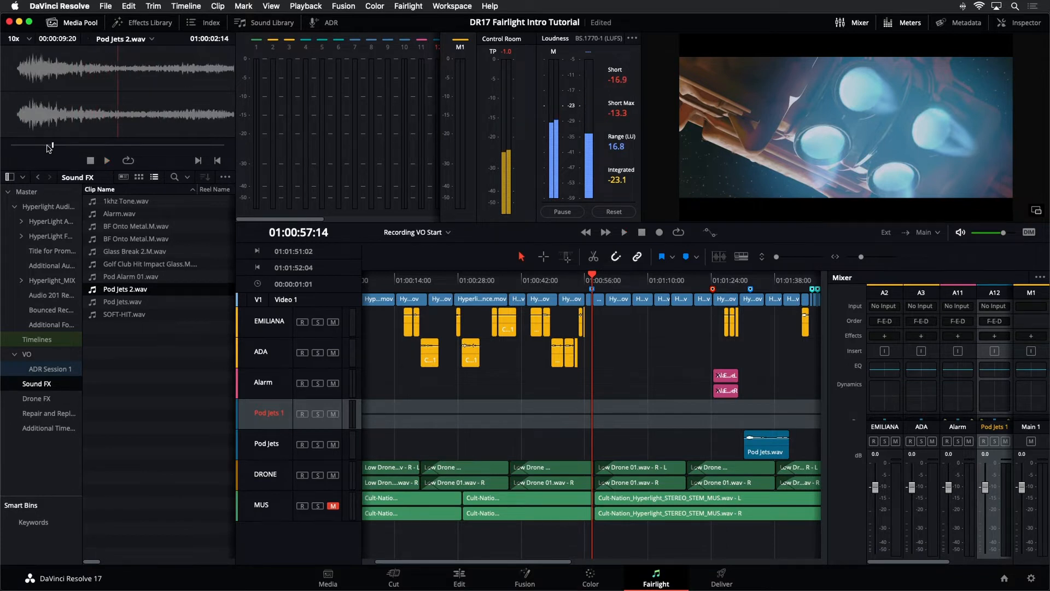
Step: Place Pod Jets 2.wav from its start on the Pod Jets 1 track at 01:00:57:14, and hide the Media Pool
left_click_drag(47, 145, 11, 145)
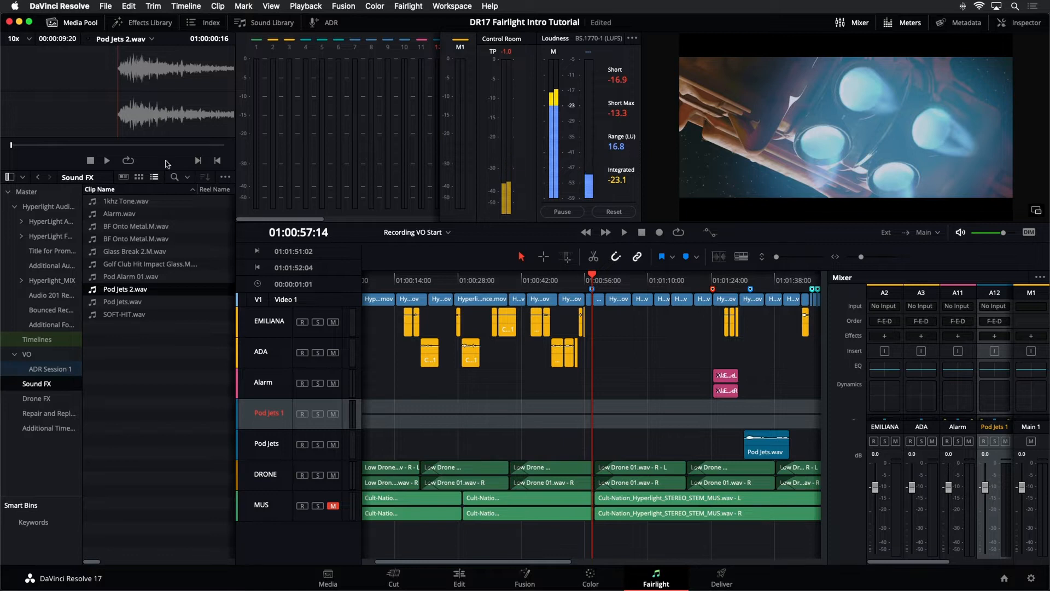
left_click_drag(143, 110, 590, 403)
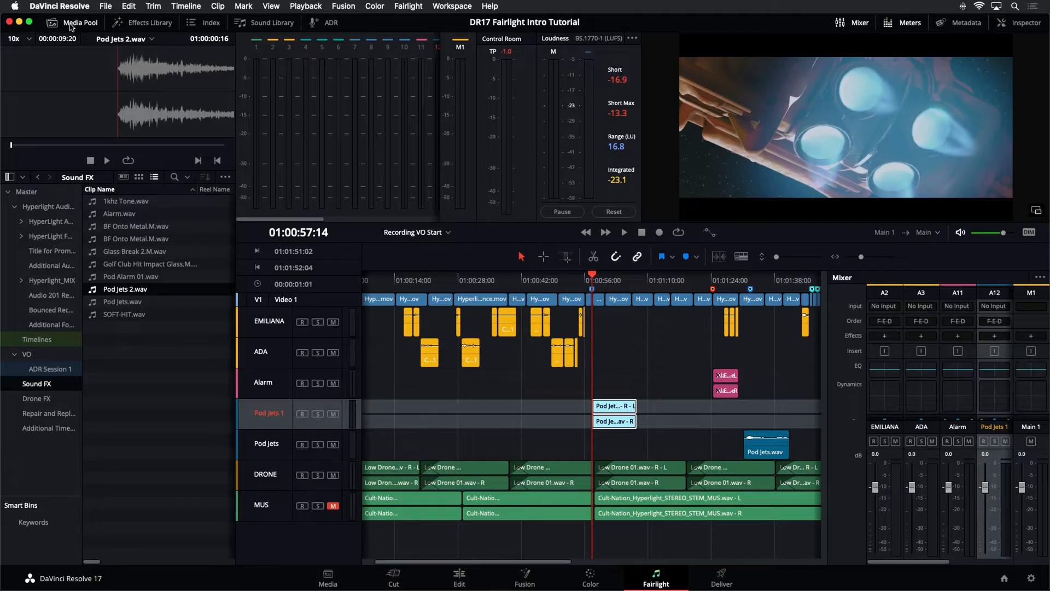
left_click(70, 23)
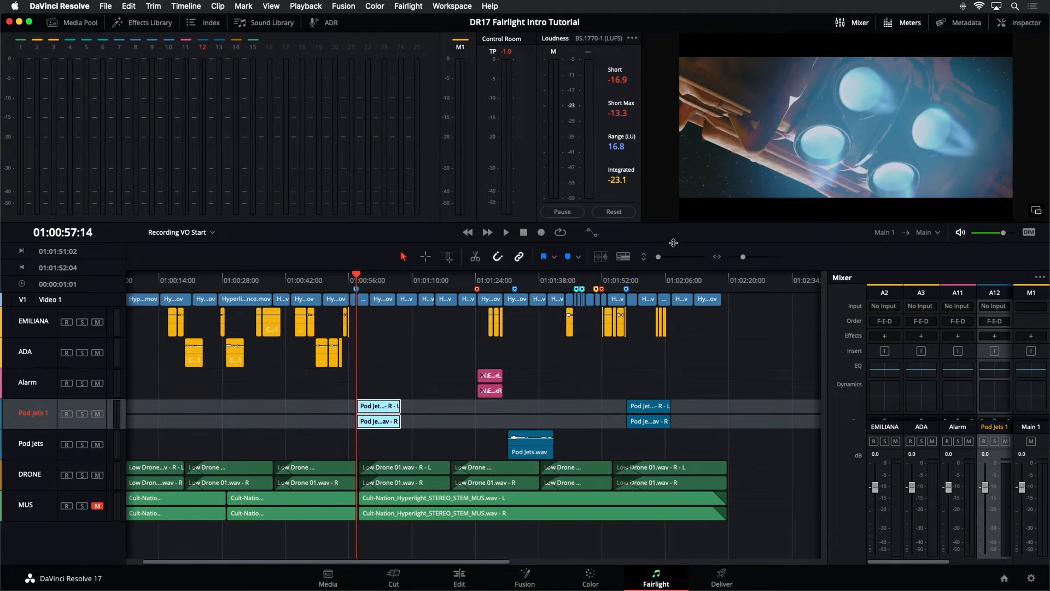
Step: Give the timeline more height and show the video scroller plus Audio Scroller 1 displaying the A12 - Pod Jets 1 track
left_click_drag(673, 243, 670, 182)
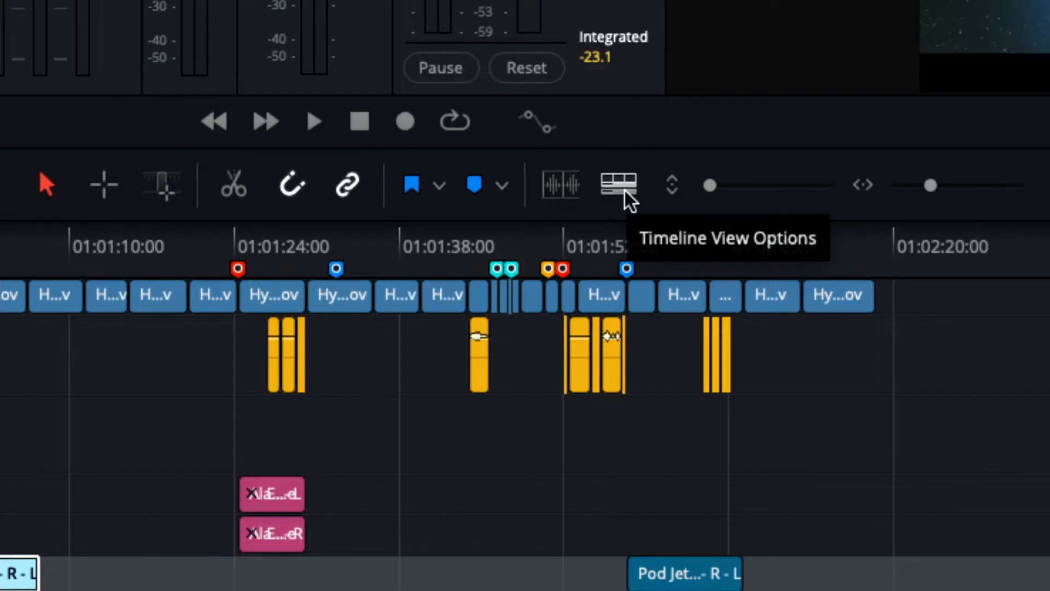
left_click(619, 185)
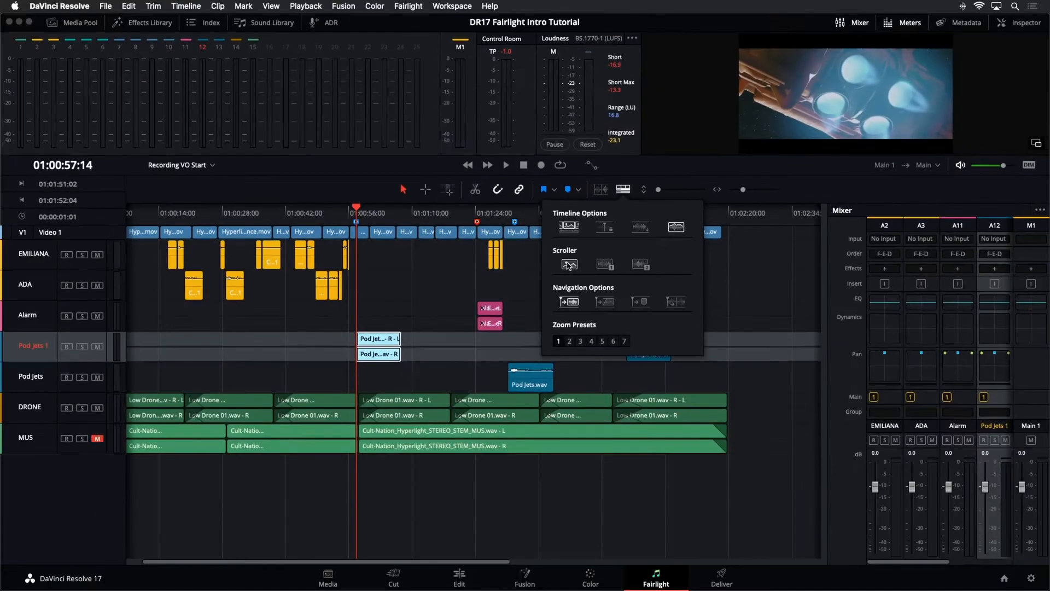
left_click(570, 265)
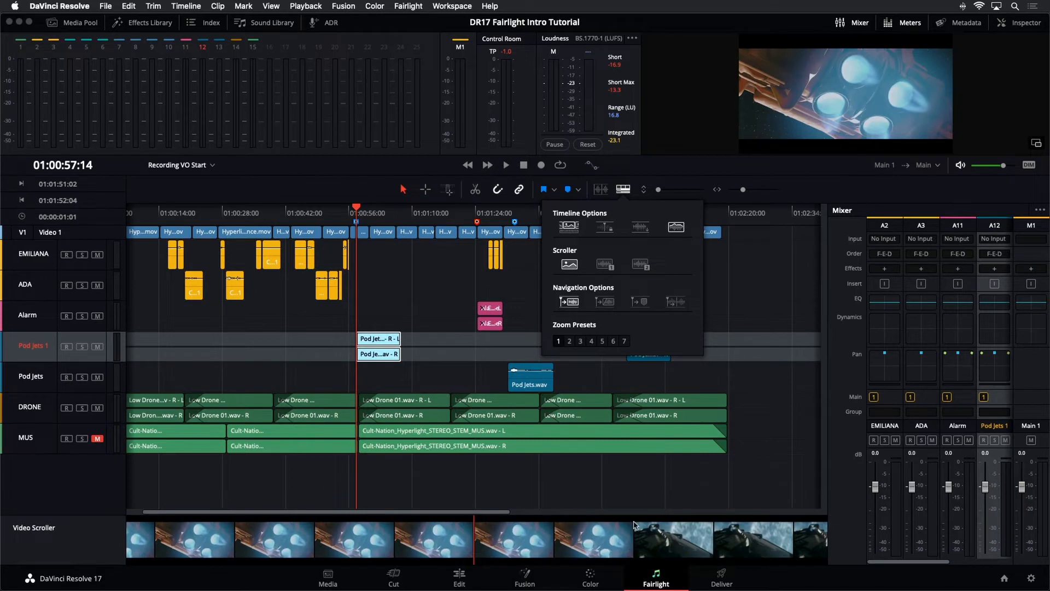
left_click(605, 265)
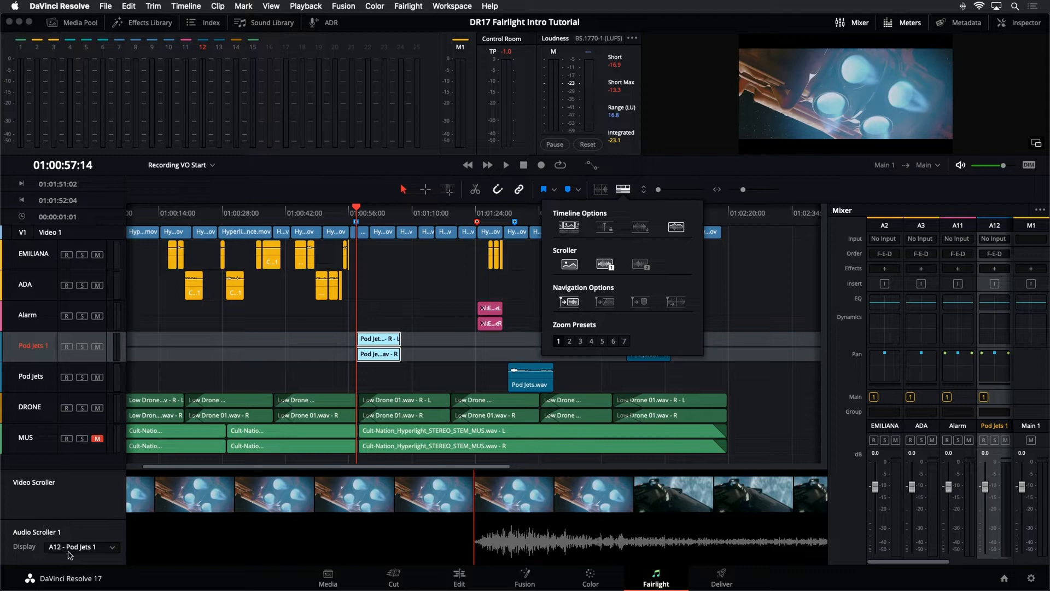
left_click(96, 554)
left_click(100, 550)
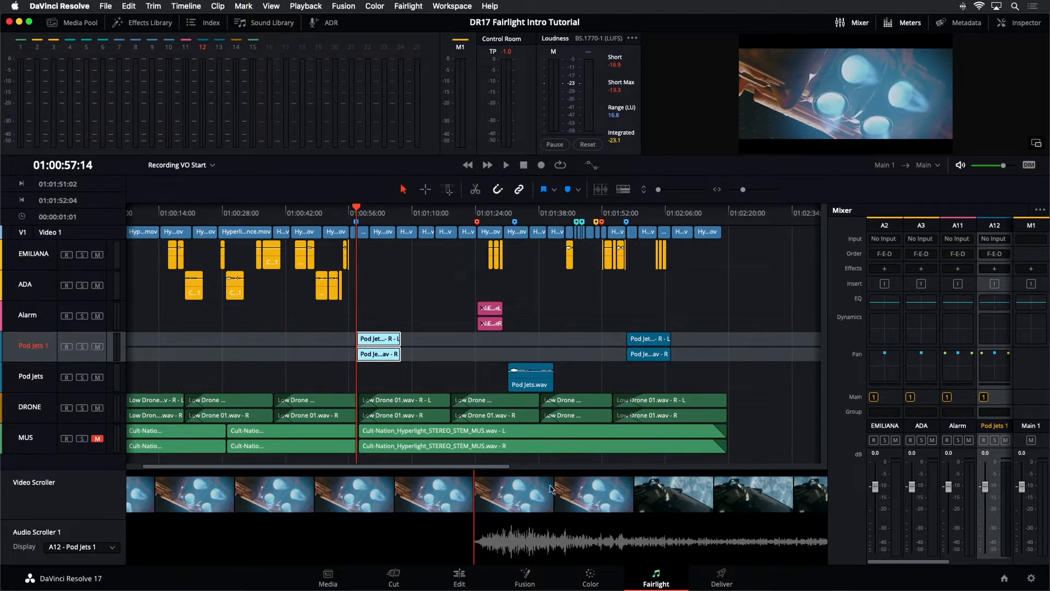
Step: Scrub back slightly in the video scroller and play the Pod Jets 2.wav sound for about two seconds from 01:00:57:12
left_click_drag(486, 469, 451, 469)
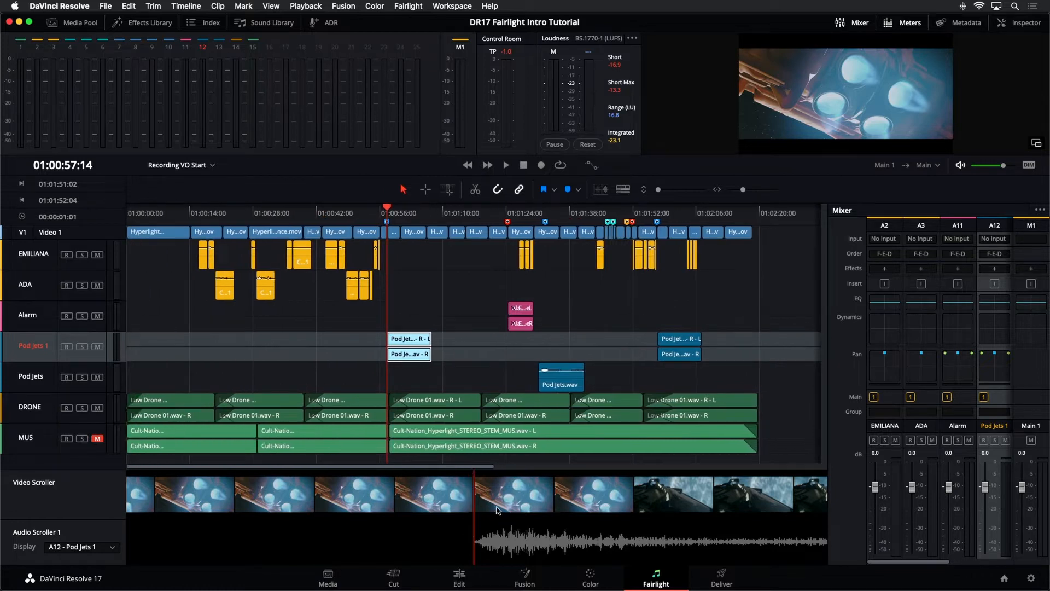
left_click_drag(534, 501, 632, 491)
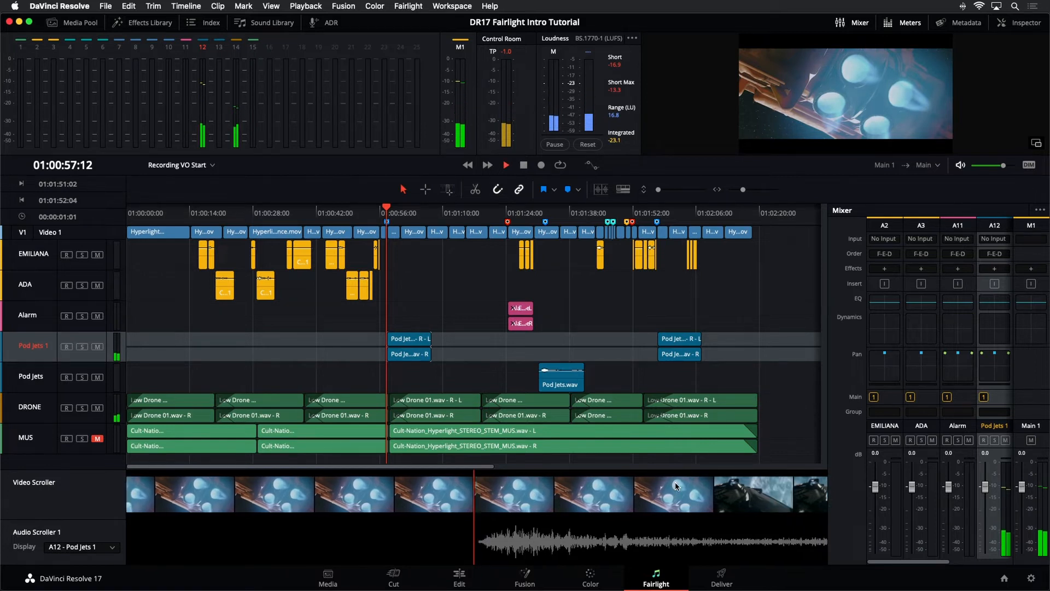
key("space")
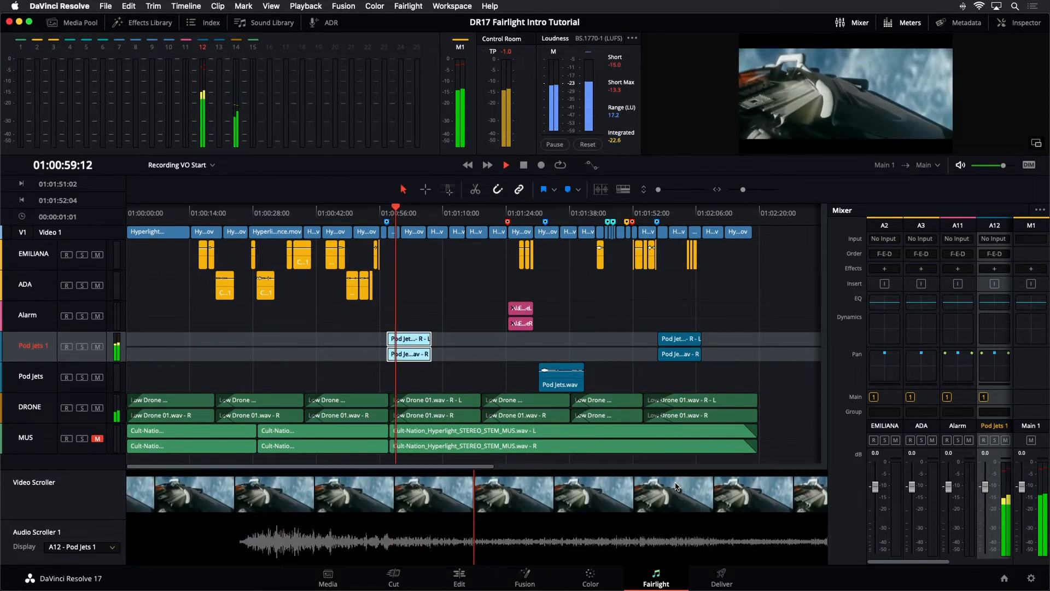
key("space")
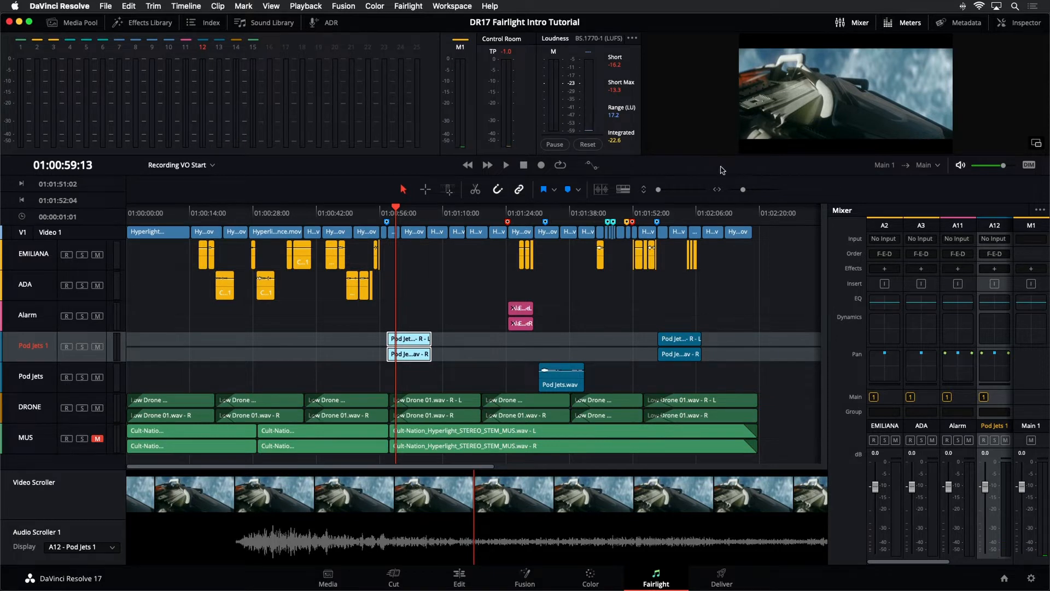
Step: Enlarge the viewer, magnify the timeline around Pod Jets 2.wav, and make the audio tracks tall enough to show its waveforms
left_click_drag(726, 158, 729, 204)
key("super+=")
key("super+=")
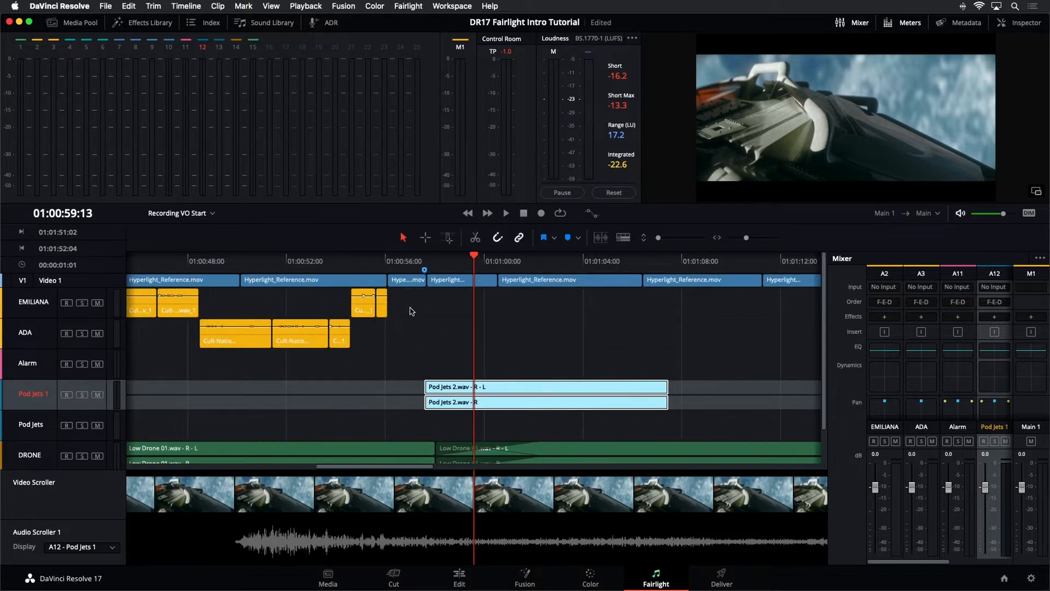
key("super+=")
key("super+=")
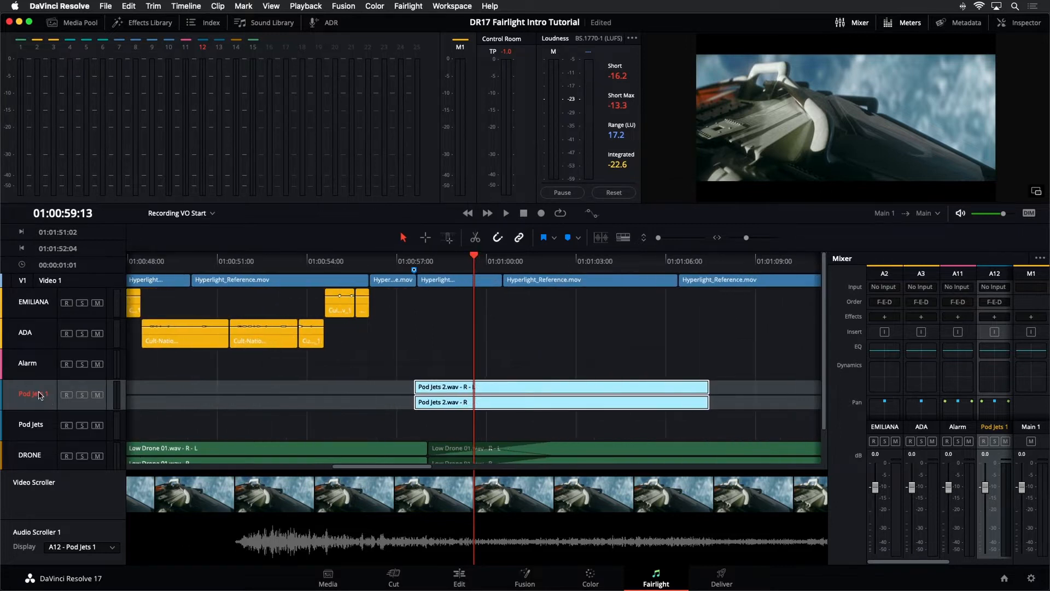
scroll(39, 395, "up", 5)
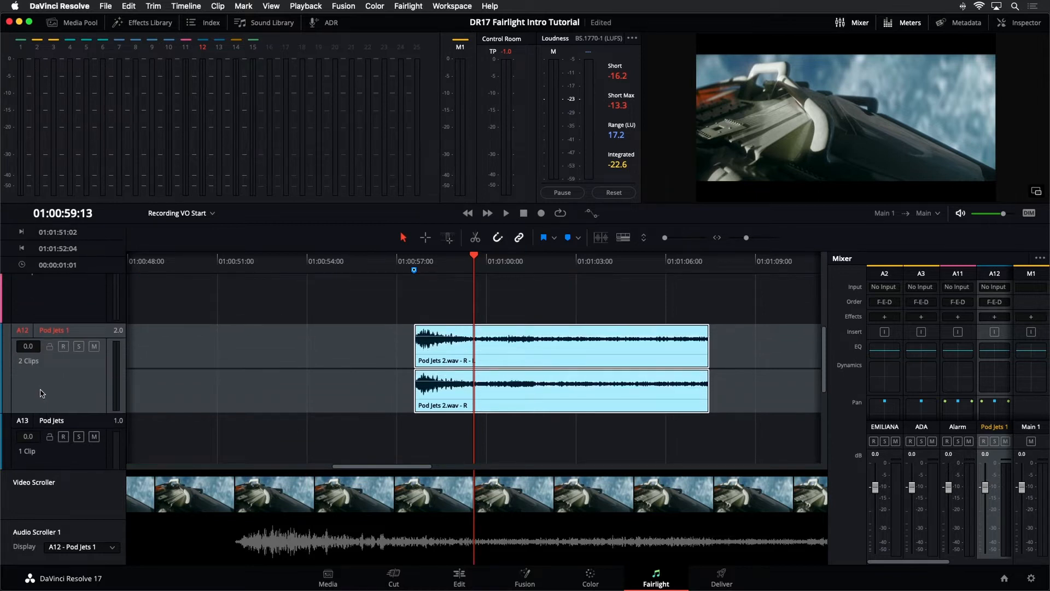
scroll(40, 394, "down", 1)
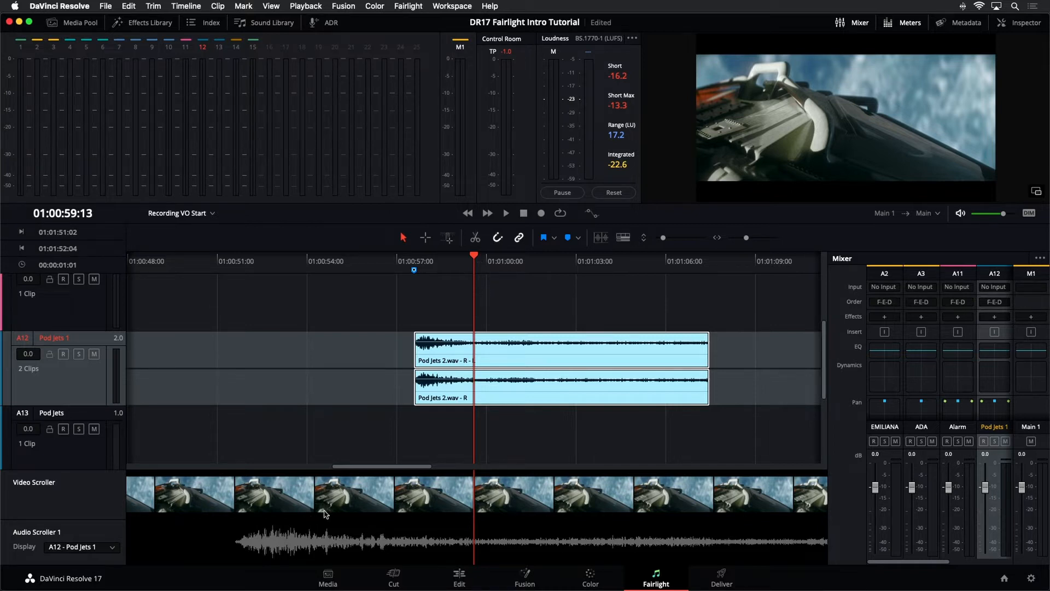
Step: Use the video scroller to park the playhead where the pod jets first ignite, at 01:00:56:13
key("j")
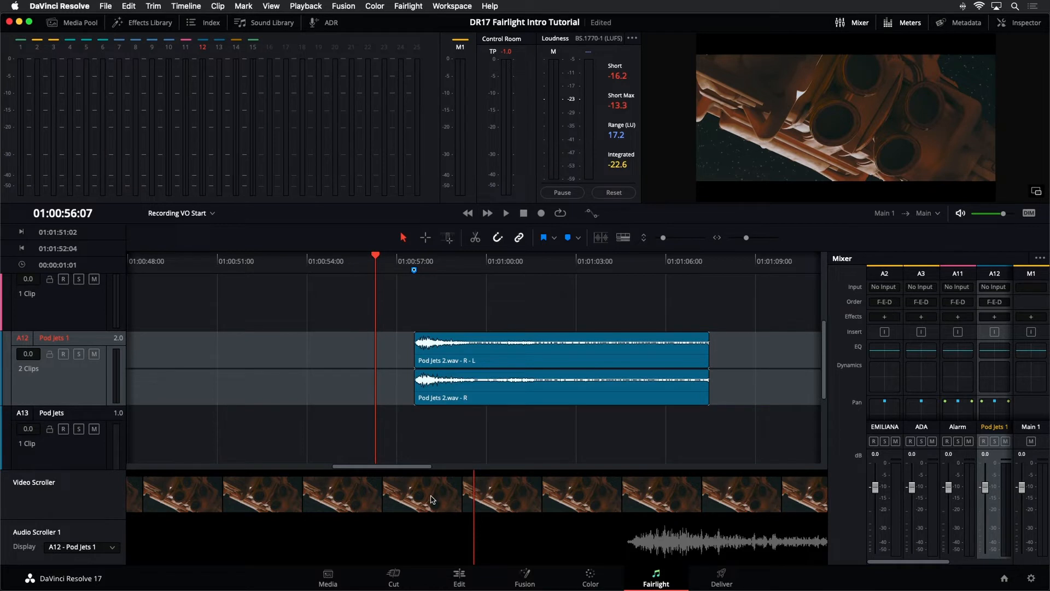
scroll(431, 500, "right", 6)
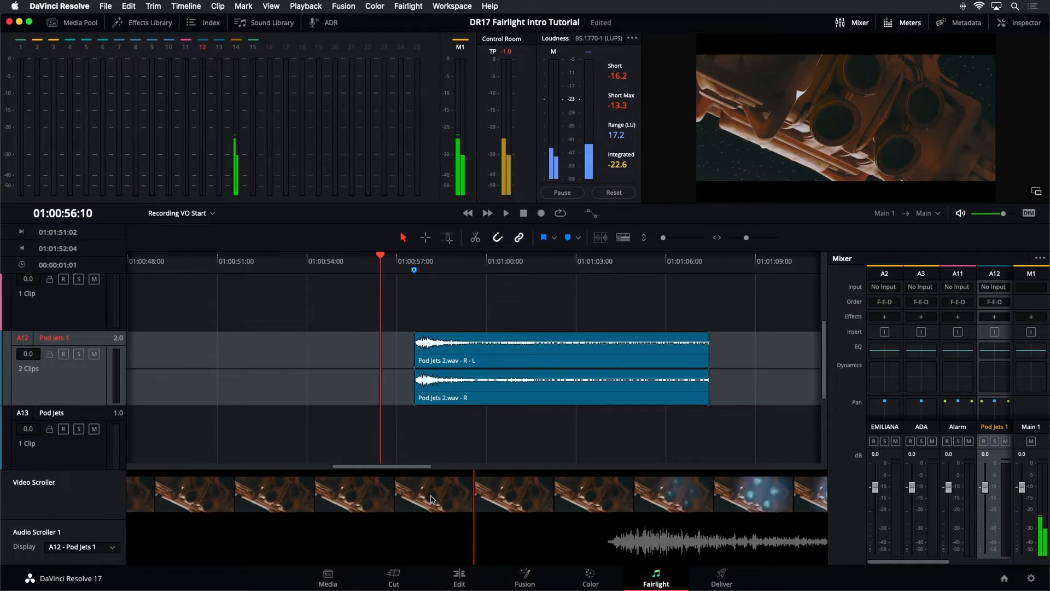
scroll(431, 500, "left", 2)
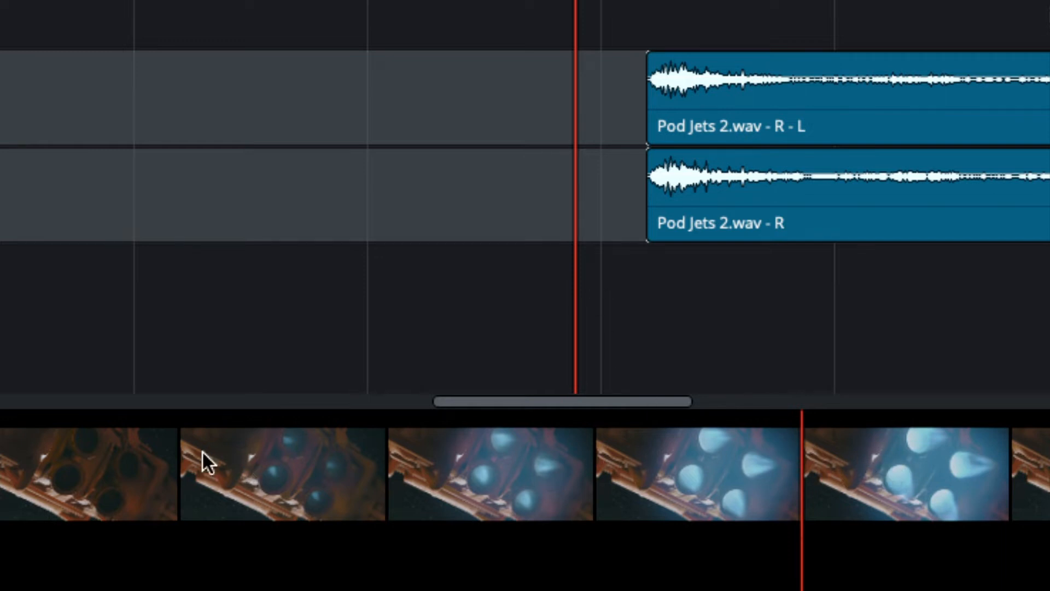
left_click(259, 471)
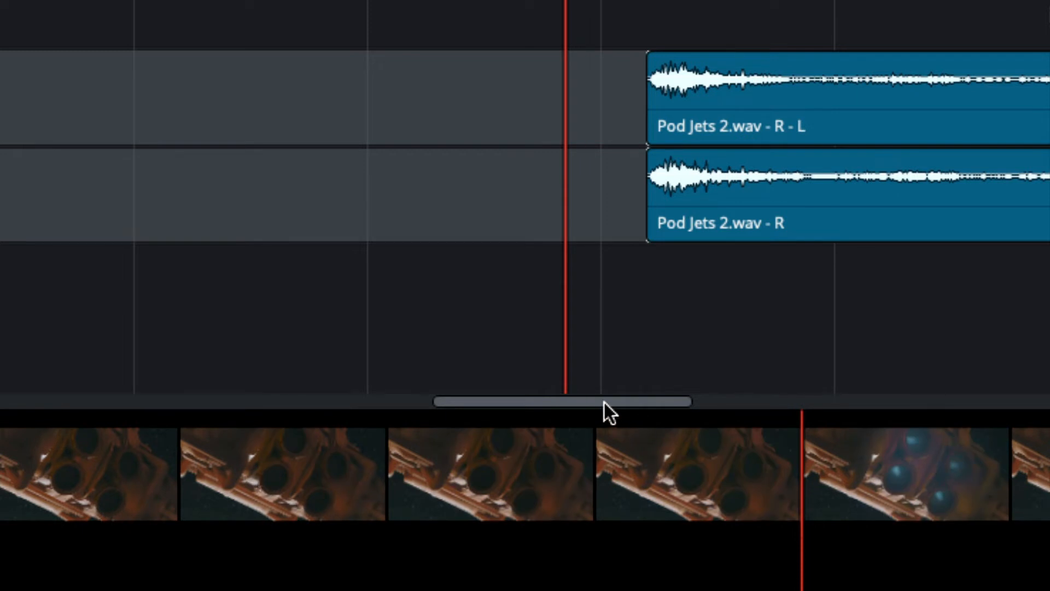
left_click_drag(605, 402, 640, 405)
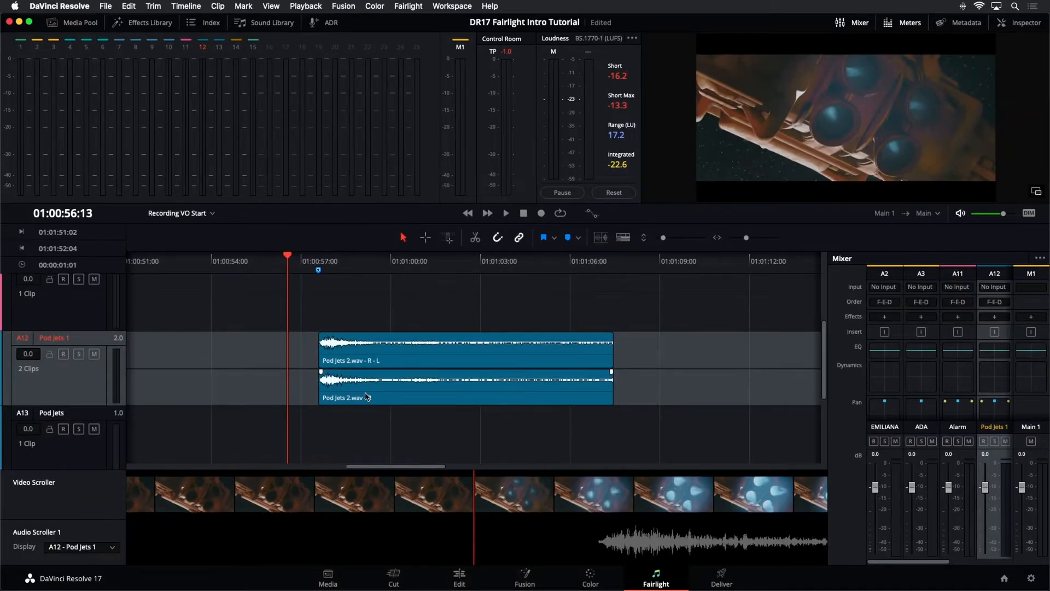
Step: Try moving the Pod Jets 2.wav clip to the playhead at 01:00:56:13, and return it to its marker
left_click(367, 397)
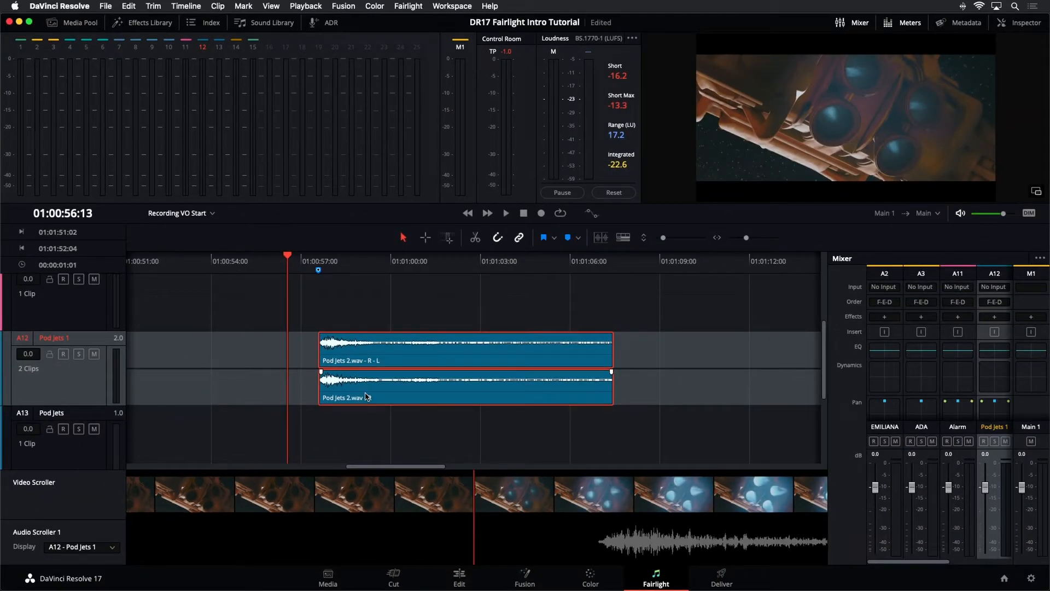
left_click_drag(366, 396, 336, 397)
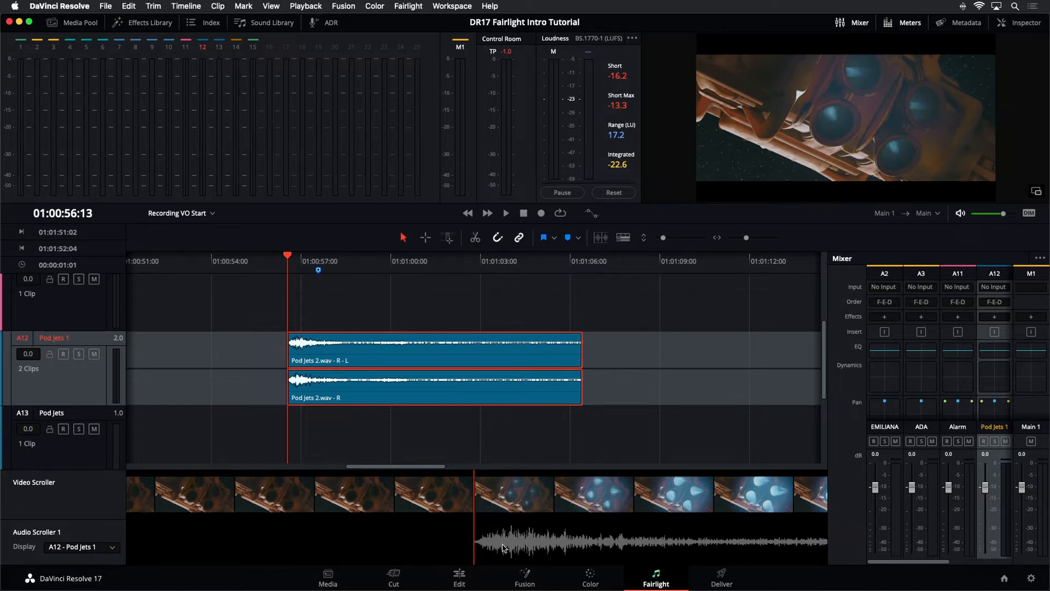
left_click_drag(344, 386, 378, 391)
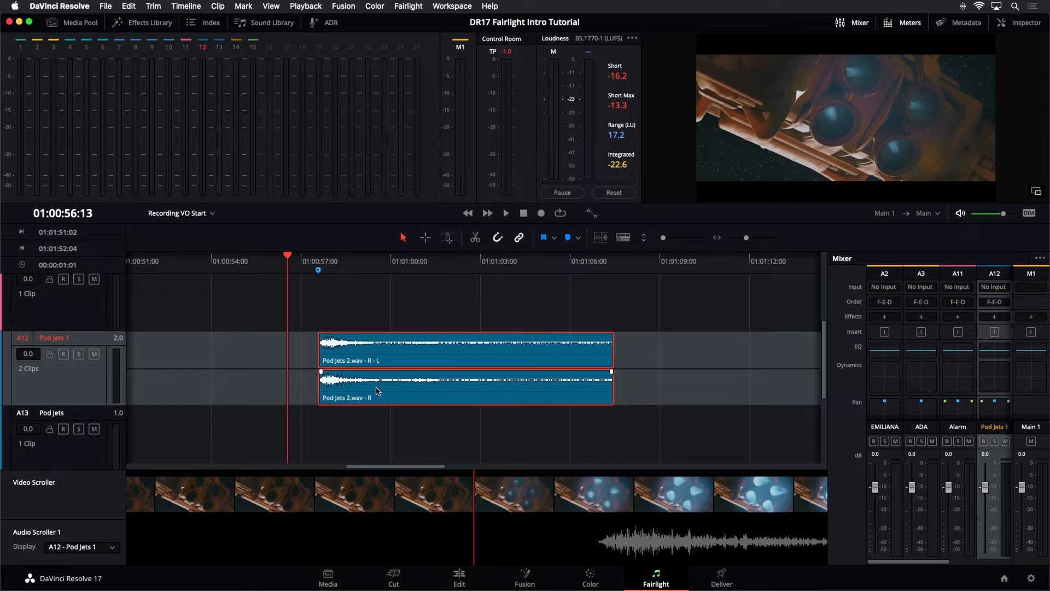
Step: Nudge the Pod Jets 2.wav clip earlier until it starts at the playhead at 01:00:56:13, and save the project
key("comma")
key("comma")
key("comma")
key("comma")
key("comma")
key("comma")
key("comma")
key("comma")
key("comma")
key("comma")
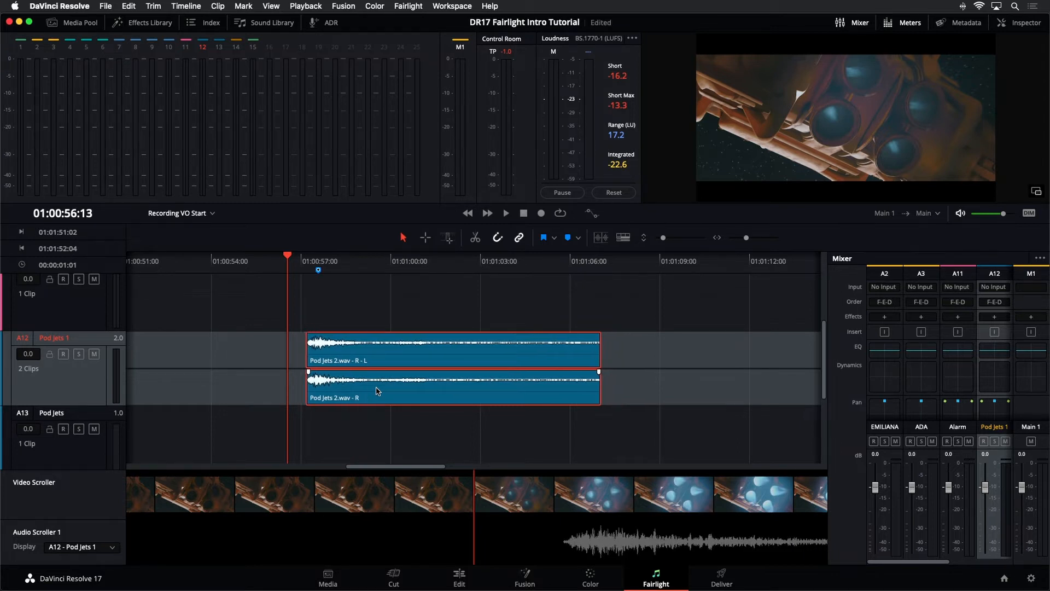
key("comma")
key("comma")
key("comma")
key("comma")
key("comma")
key("comma")
key("comma")
key("comma")
key("comma")
key("comma")
key("comma")
key("comma")
key("comma")
key("comma")
key("comma")
key("comma")
key("comma")
key("comma")
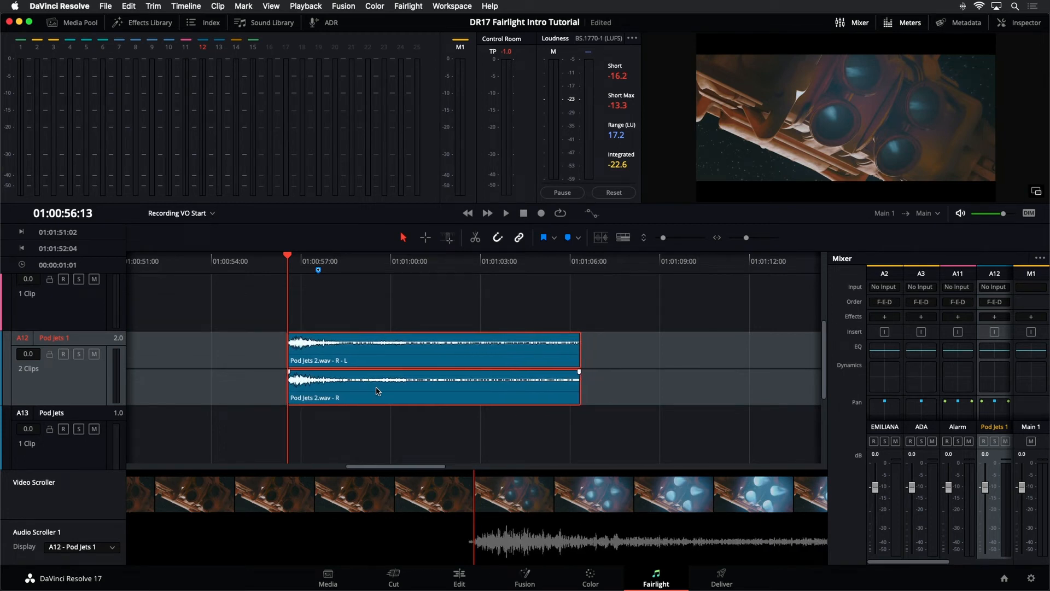
key("period")
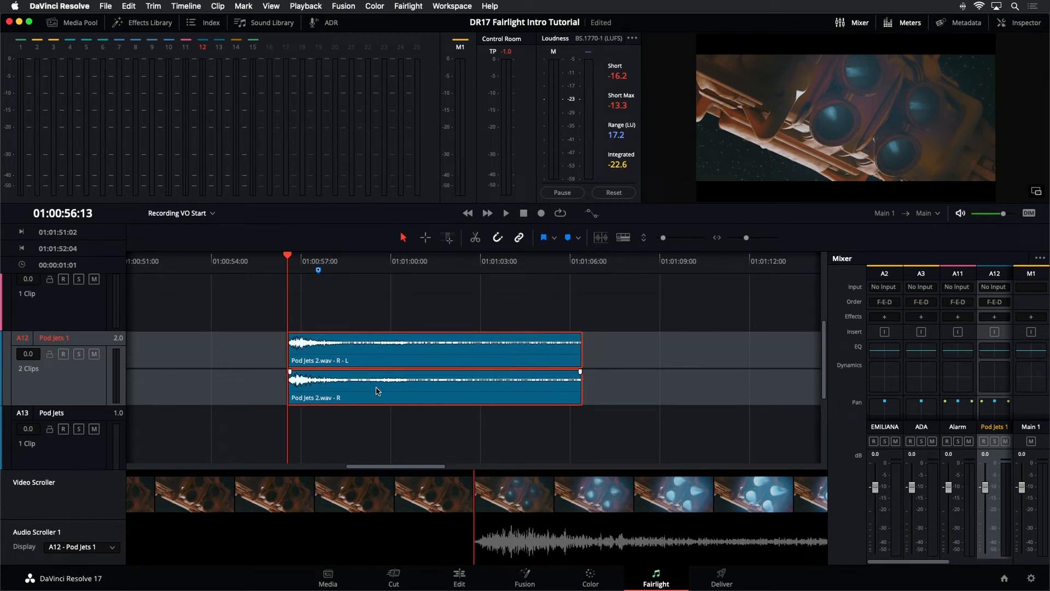
key("super+s")
Step: Review the retimed pod jets sound full screen, playing from 01:00:55:10 to 01:01:03:17
left_click(253, 268)
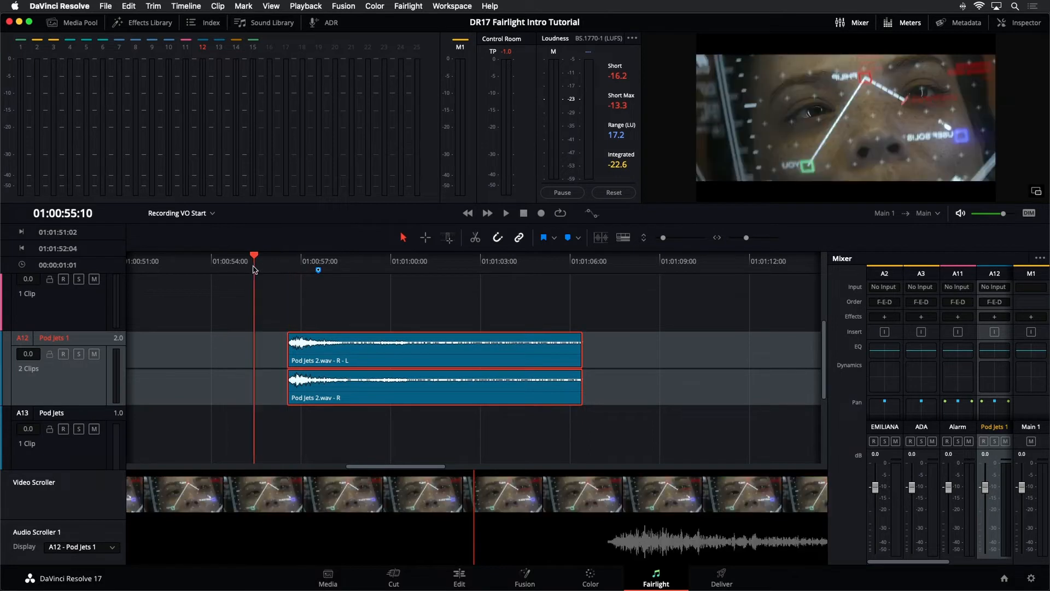
key("space")
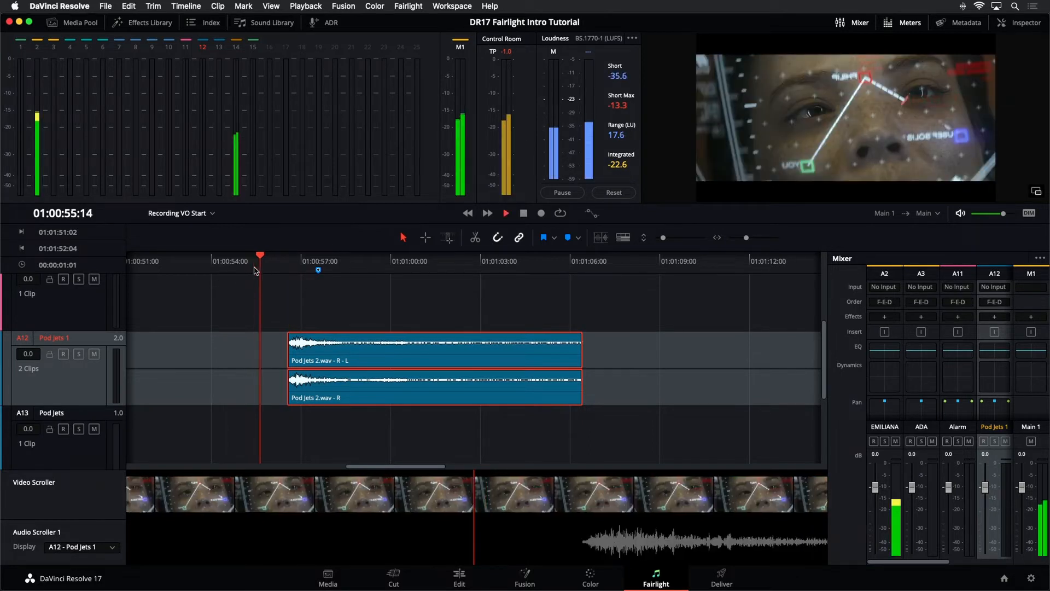
key("space")
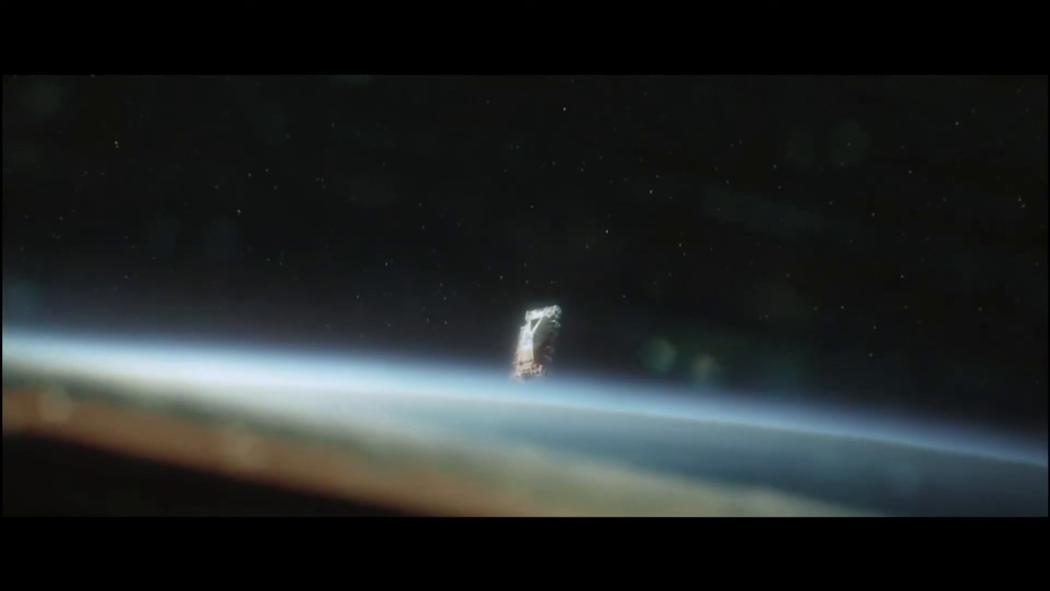
key("Escape")
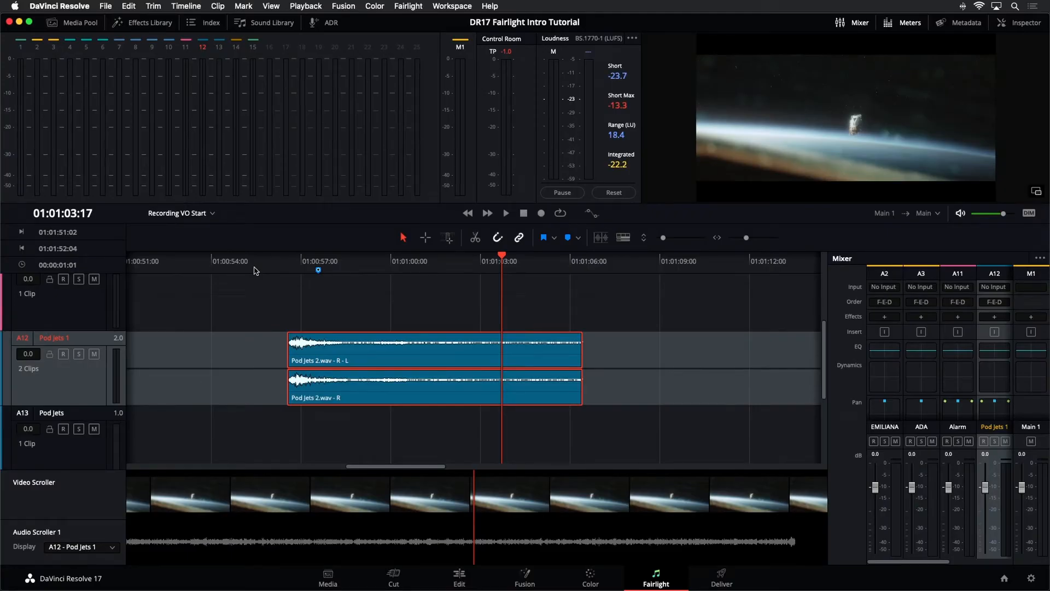
Step: Fit the whole timeline in view, deselect the Pod Jets 2.wav clip, and hide the video scroller and Audio Scroller 1
key("shift+z")
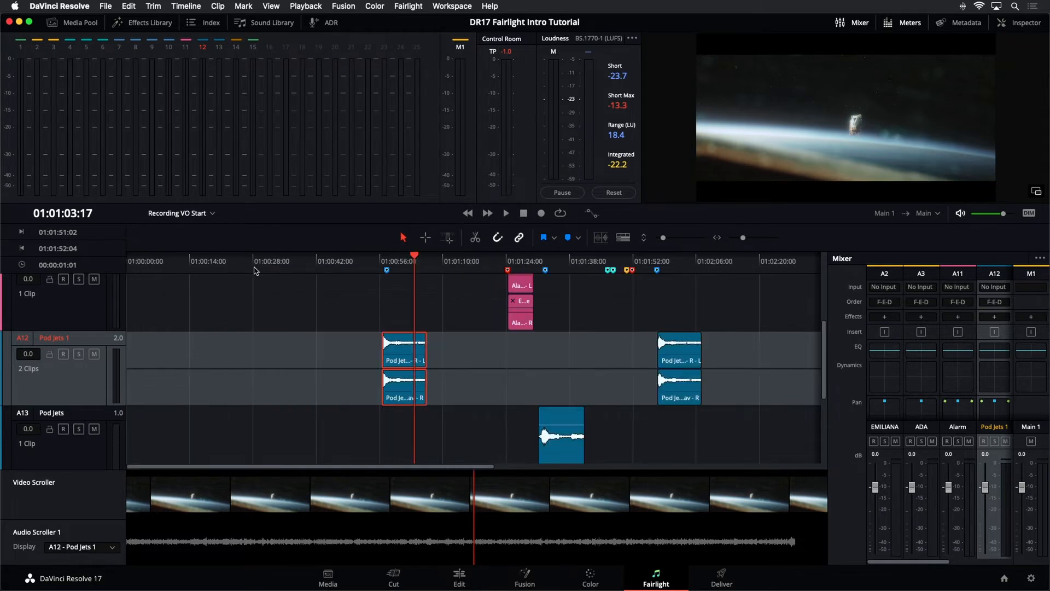
left_click(364, 413)
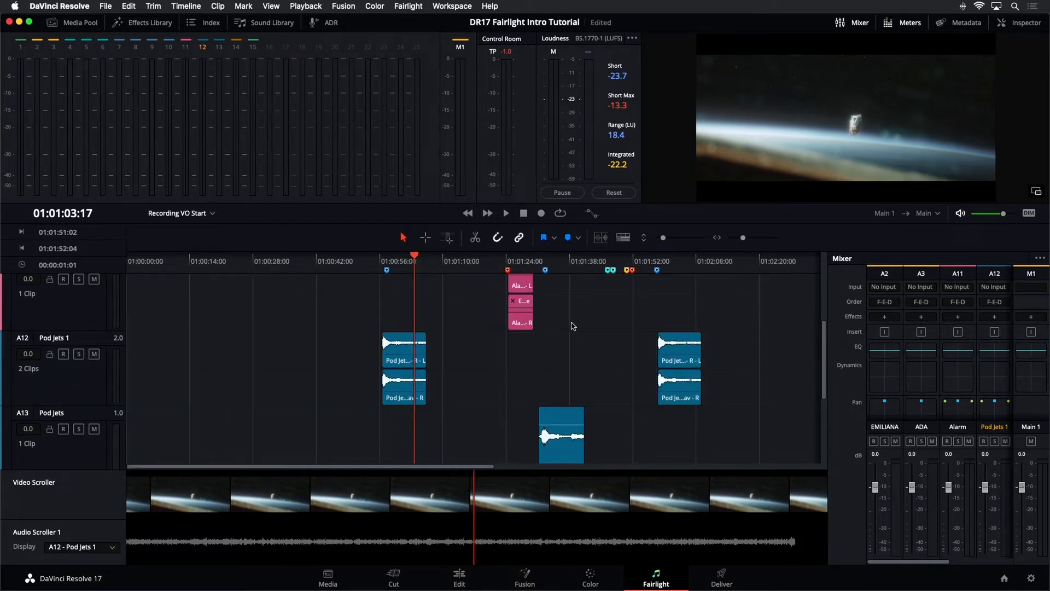
left_click(624, 237)
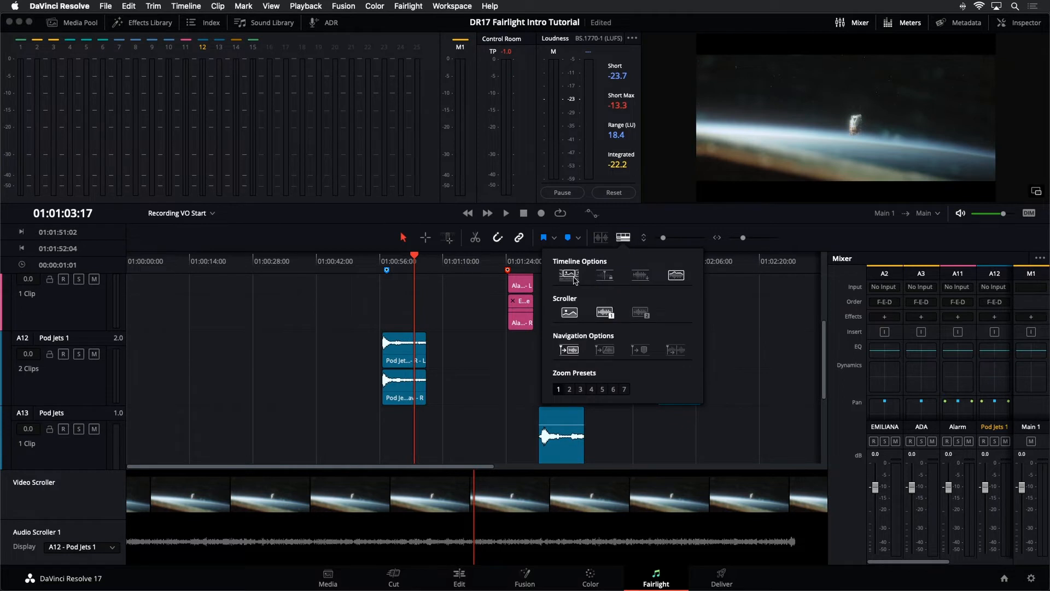
left_click(569, 314)
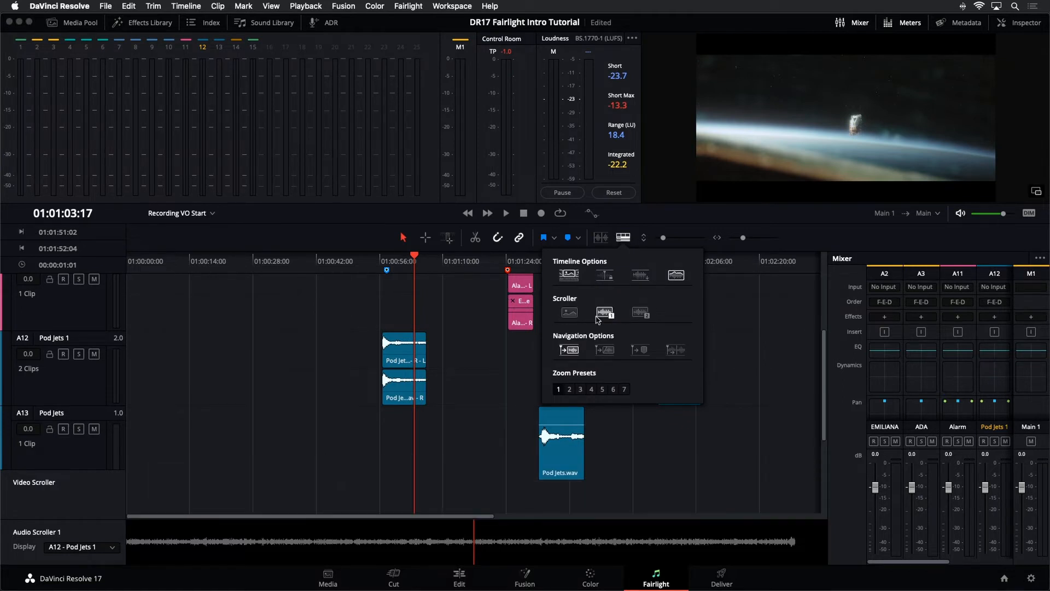
left_click(604, 313)
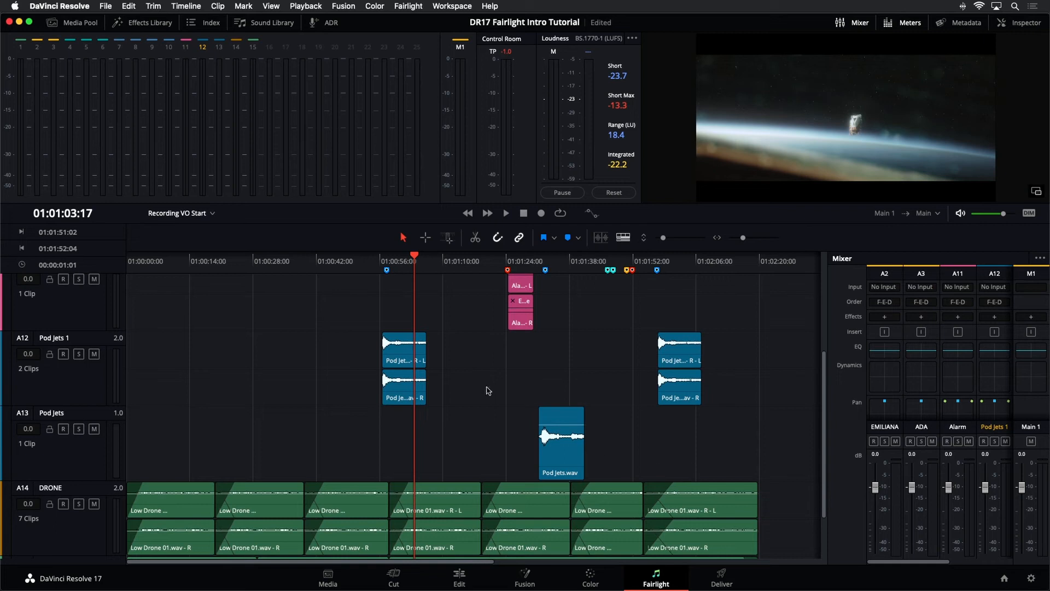
Step: Show the Sound Library and open the download registration form for the free Blackmagic Fairlight Sound Library, starting at the first name field
left_click(268, 23)
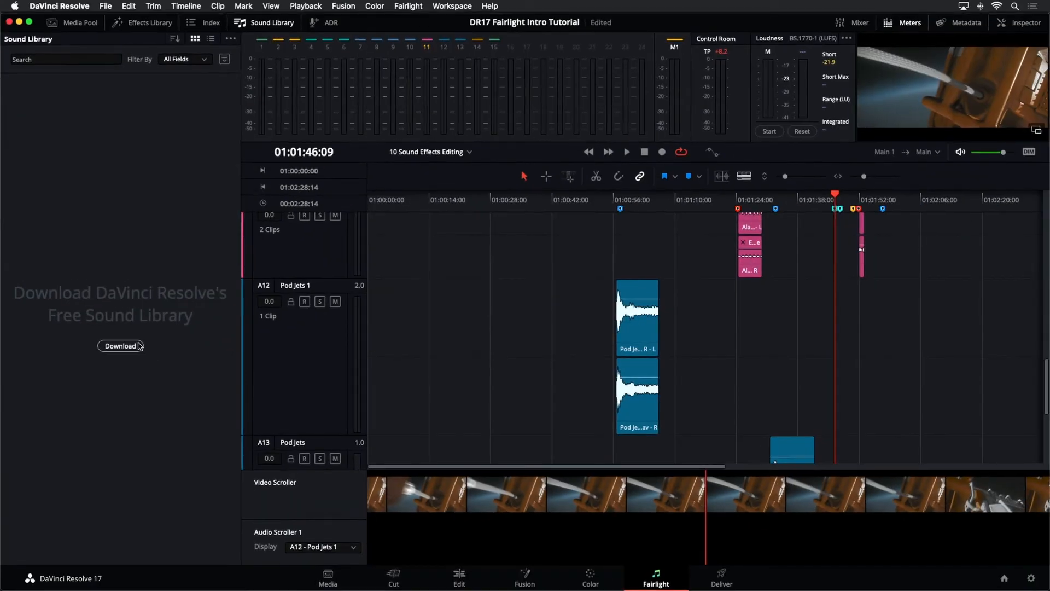
left_click(139, 345)
left_click(210, 192)
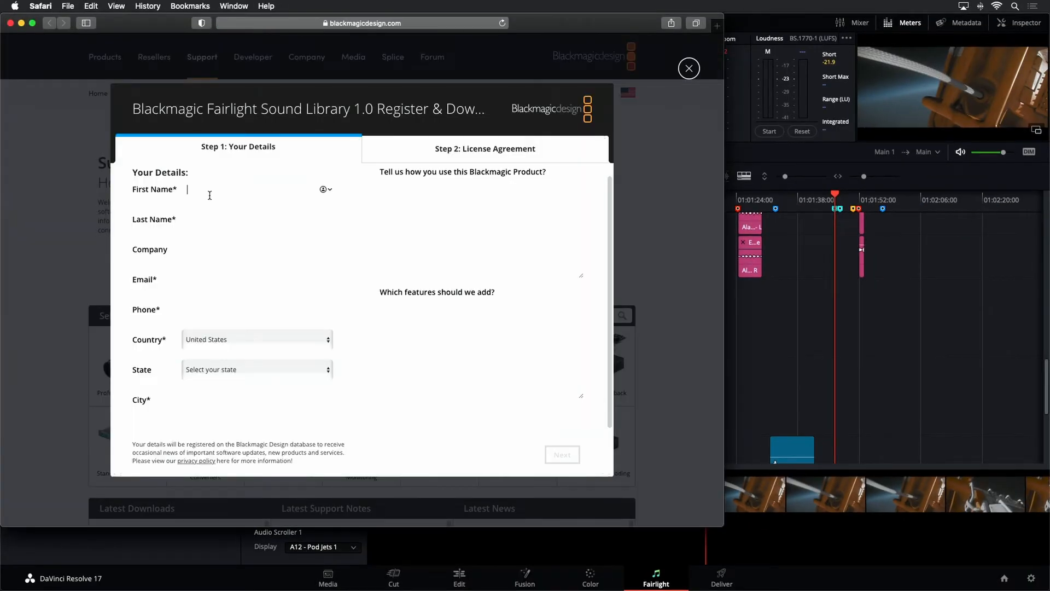
Step: Leave the registration form's first name field, launch the Fairlight Sound Library 1.0 installer, and continue past its introduction
key("Tab")
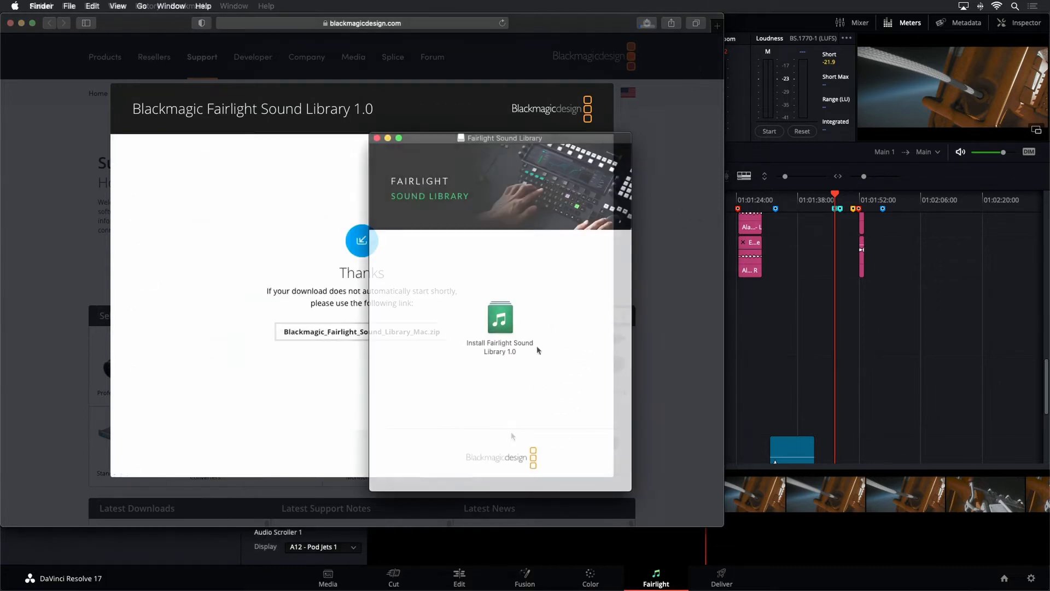
double_click(500, 319)
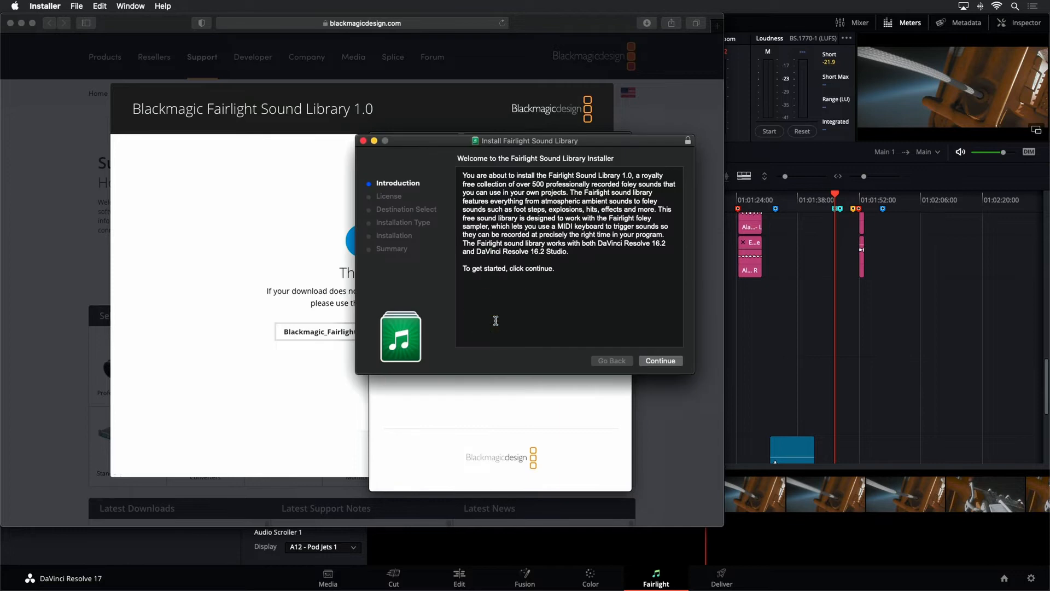
left_click(656, 364)
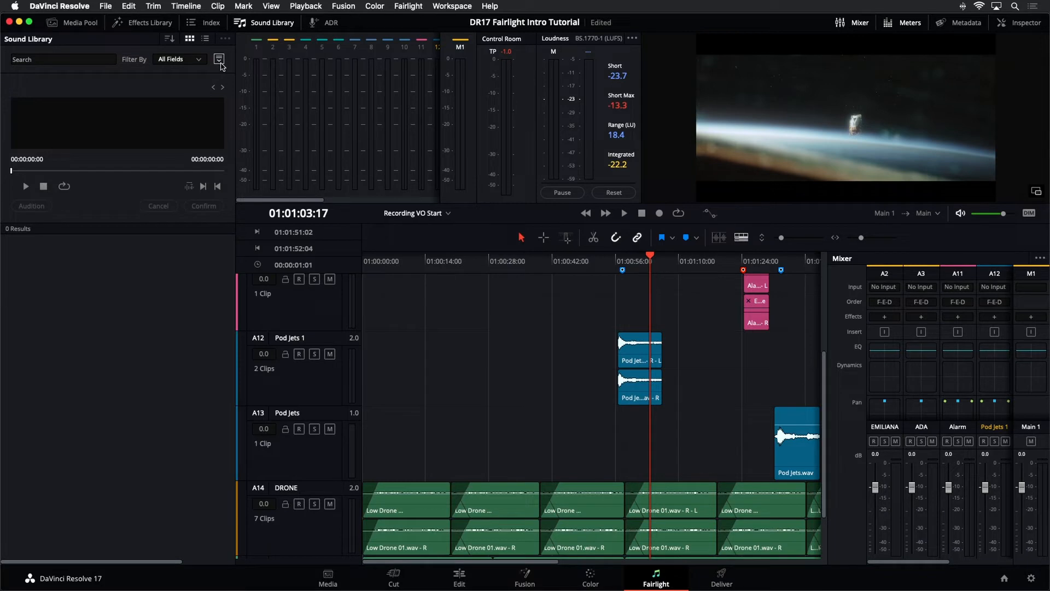
Step: Reveal the Sound Library's database selector in DaVinci Resolve and choose Fairlight Sound Library as the source
left_click(220, 61)
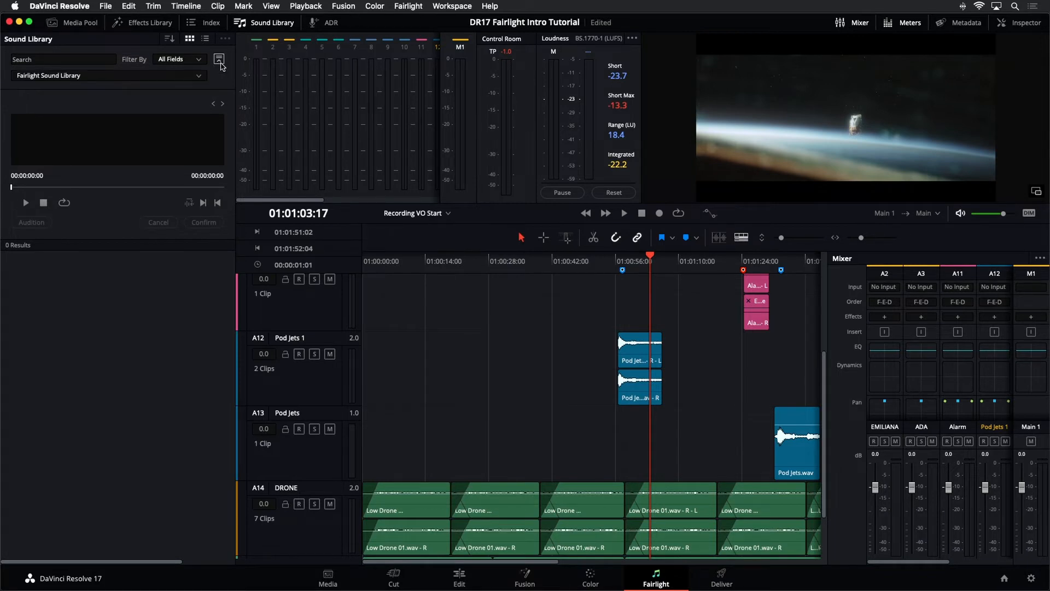
left_click(194, 80)
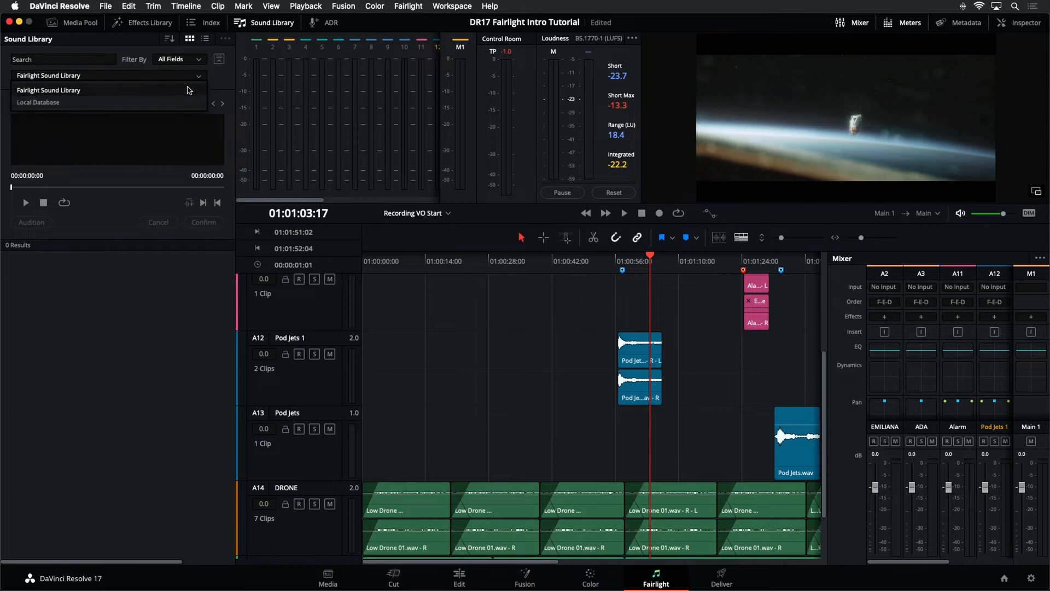
left_click(189, 90)
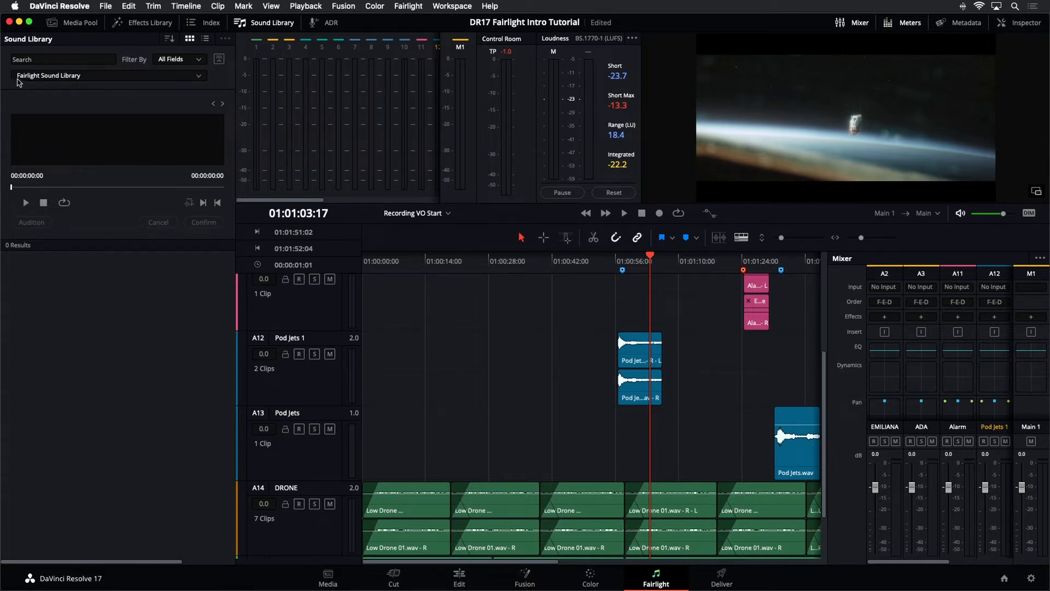
Step: List every sound in the library by searching for ***, browse the list to its end and back, and clear the search
left_click(79, 60)
type("**")
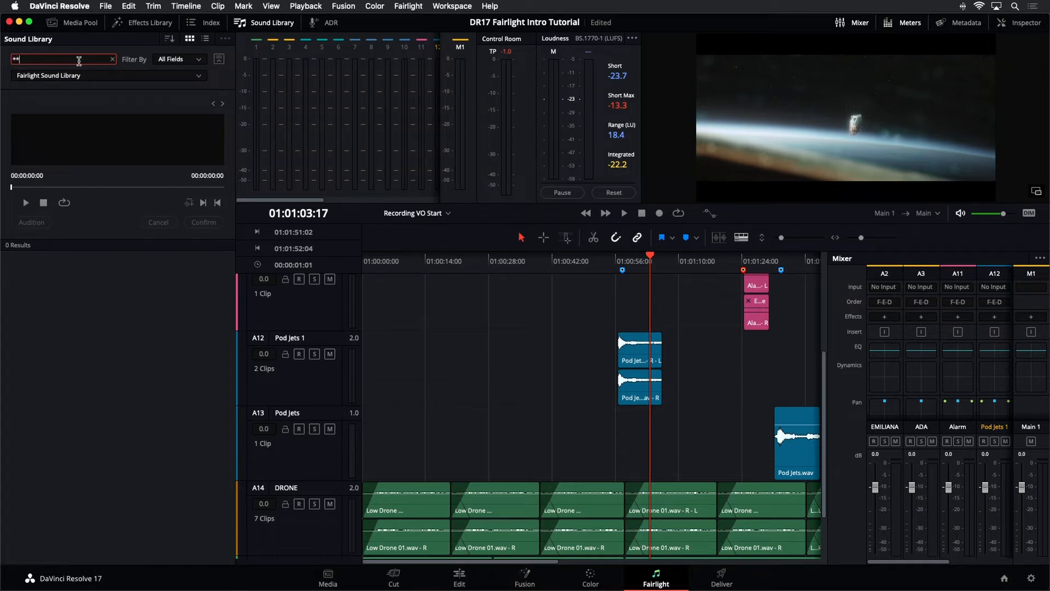
key("Return")
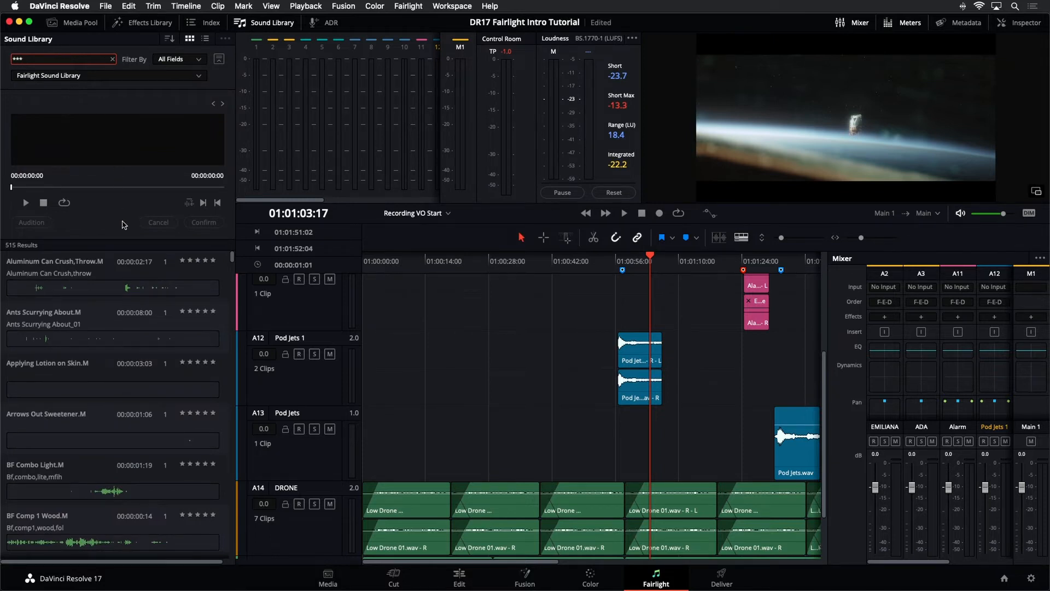
scroll(157, 289, "down", 10)
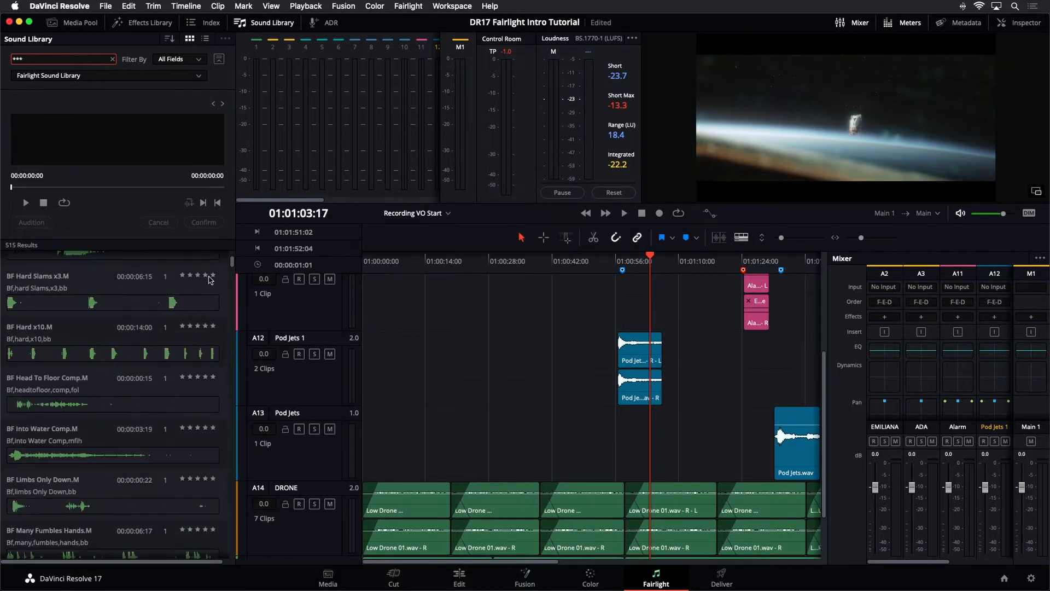
left_click_drag(232, 265, 232, 257)
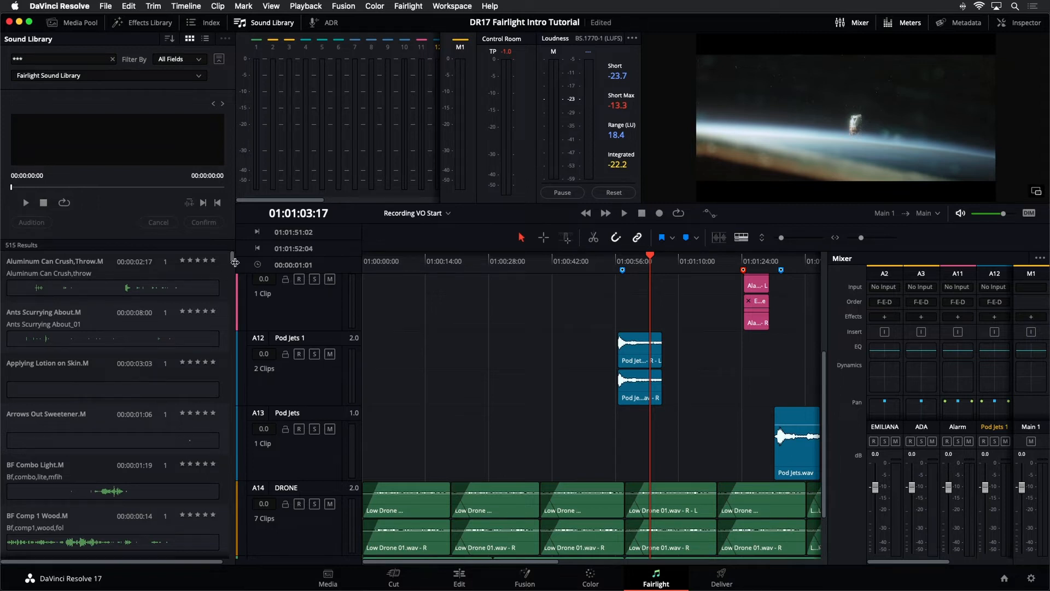
left_click_drag(233, 261, 229, 557)
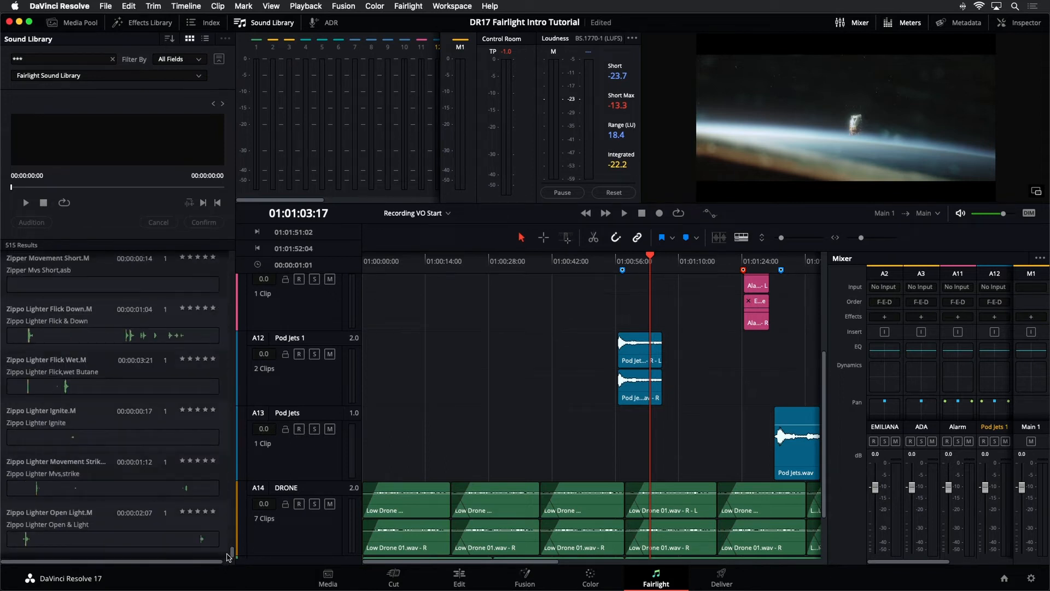
left_click_drag(228, 557, 232, 257)
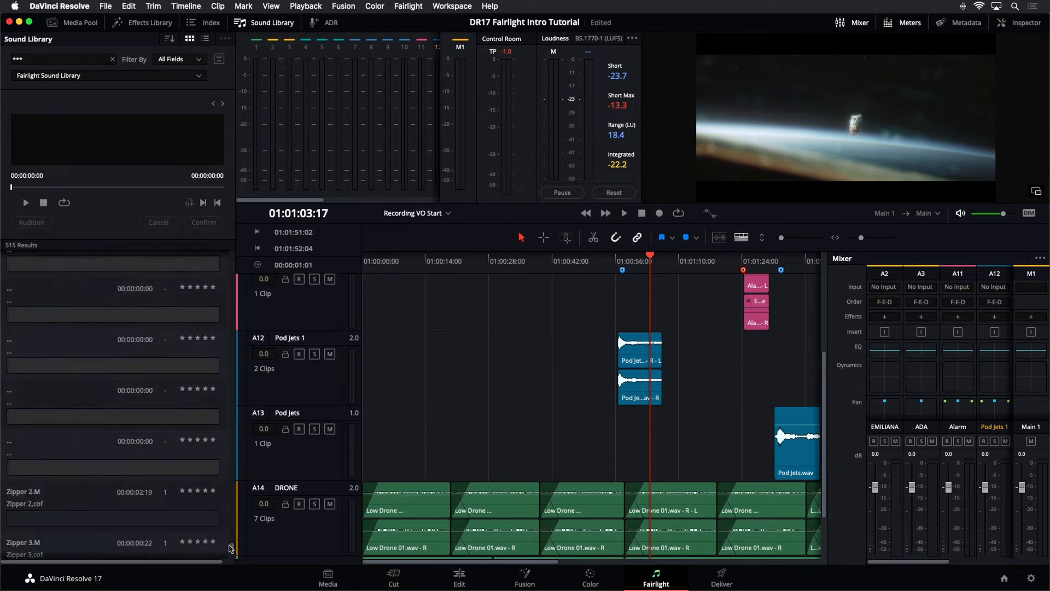
left_click(112, 59)
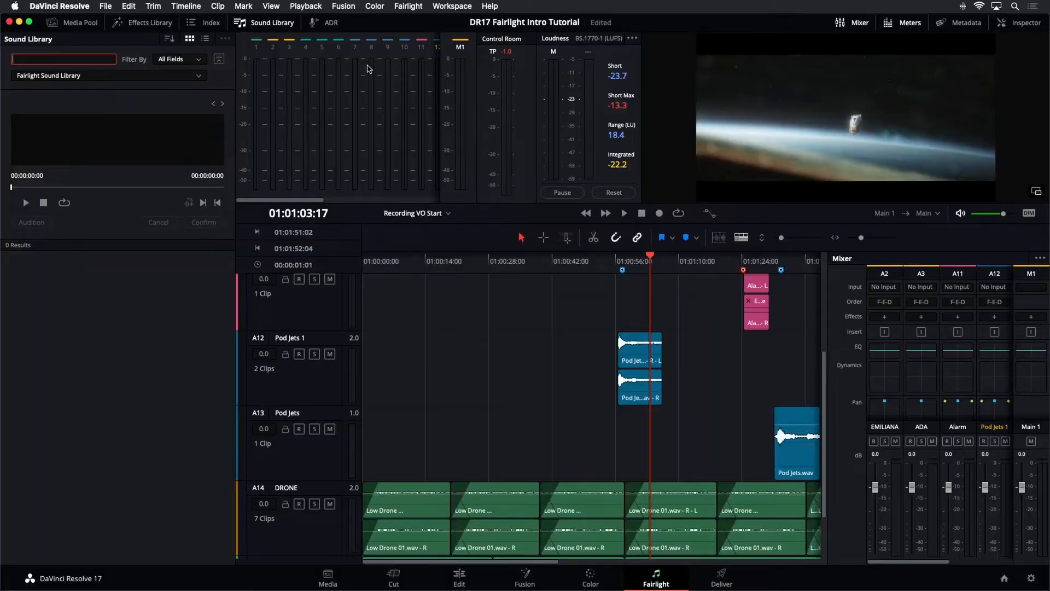
Step: Jump to the Crash FX marker at 01:01:50:15 using the index of markers
left_click(210, 23)
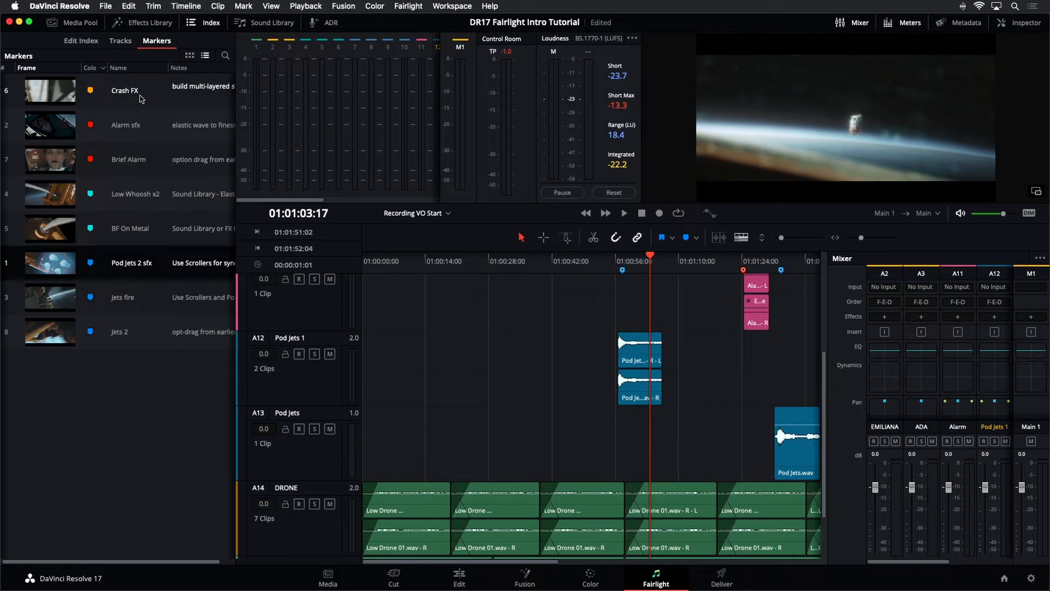
left_click(48, 92)
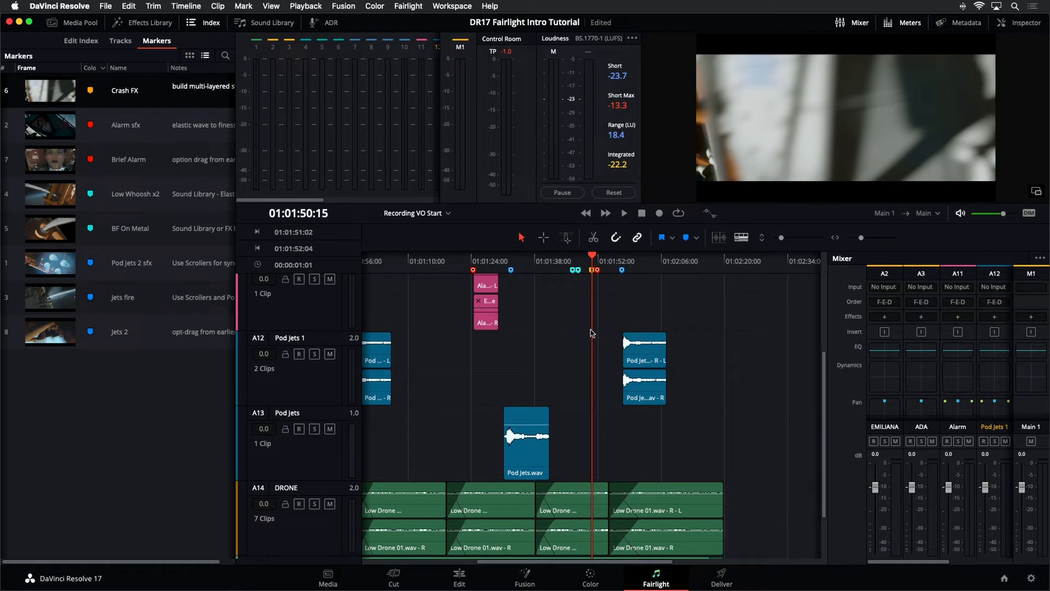
Step: Make the Crash 1, Crash 2, Glass Break and Crash 4 tracks visible and hide the Pod Jets 1 and Pod Jets tracks
left_click(122, 42)
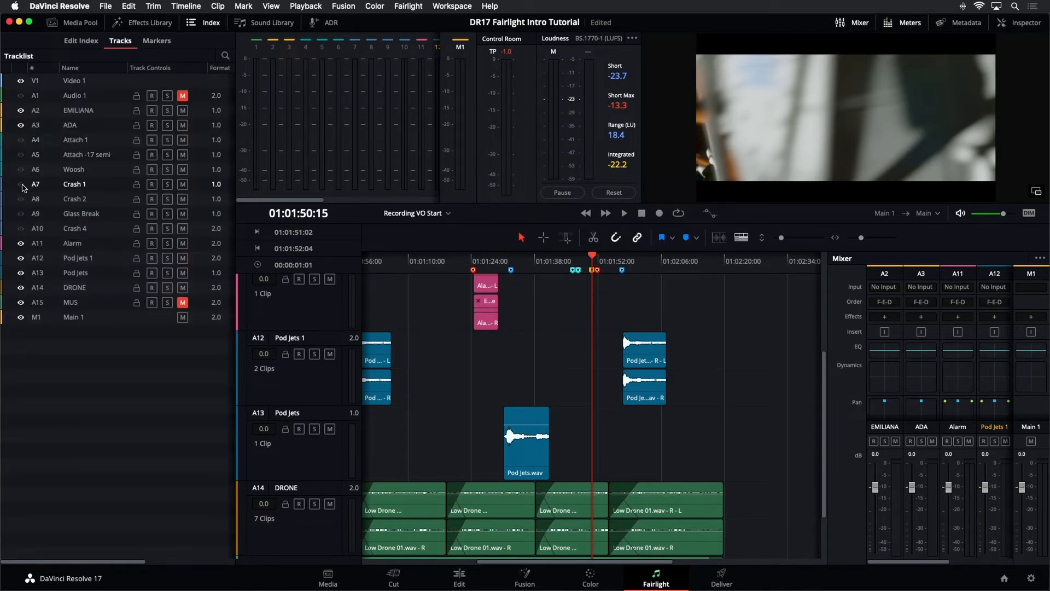
left_click(21, 213)
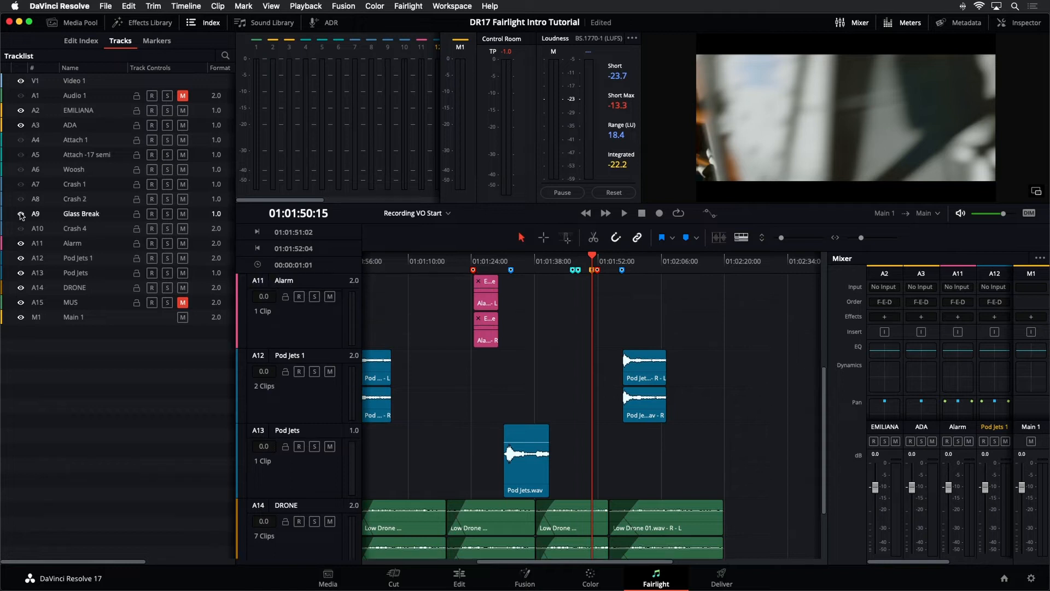
left_click(21, 184)
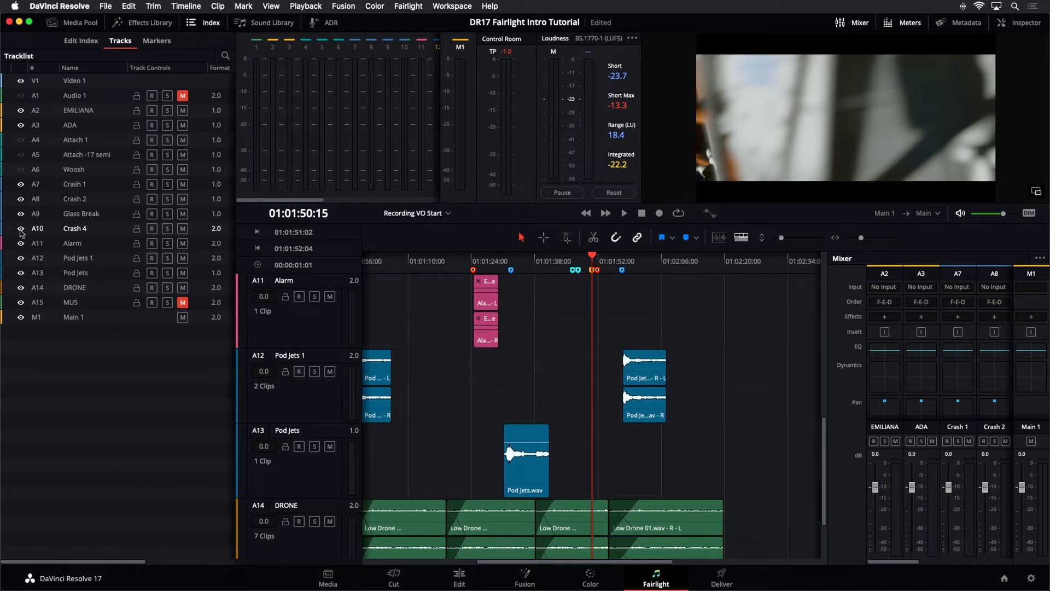
left_click(20, 257)
left_click(21, 272)
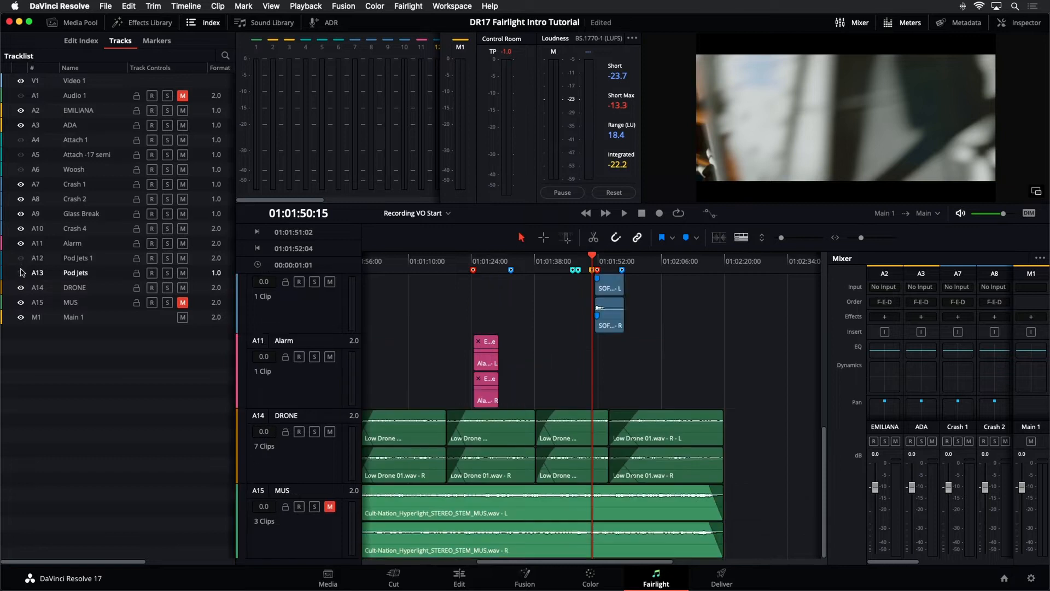
Step: Bring the Sound Library back in place of the index and select the empty Glass Break track (A9)
scroll(596, 378, "up", 4)
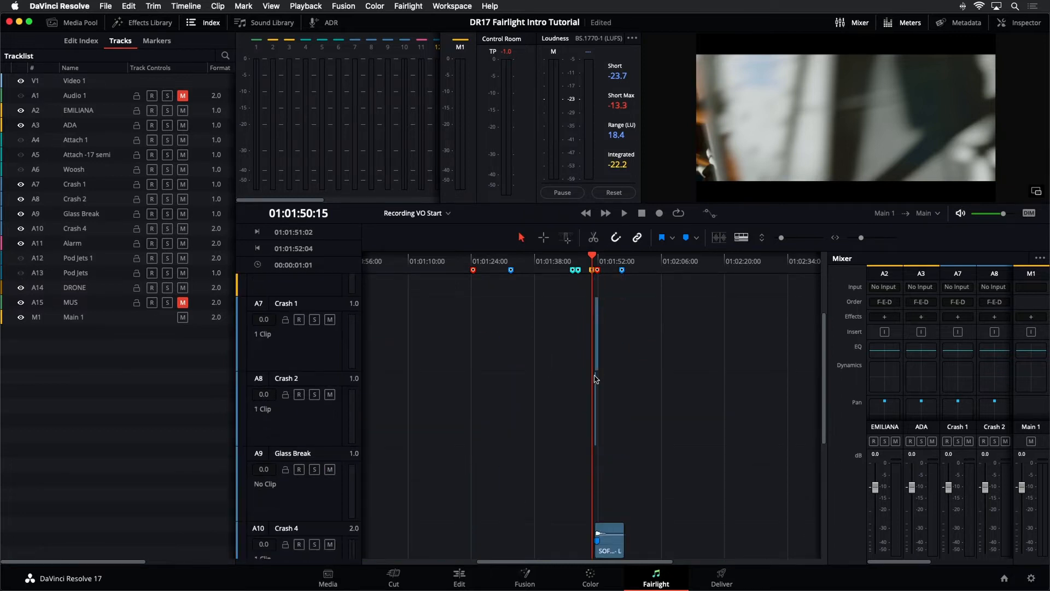
key("super+equal")
key("super+equal")
key("super+equal")
key("super+equal")
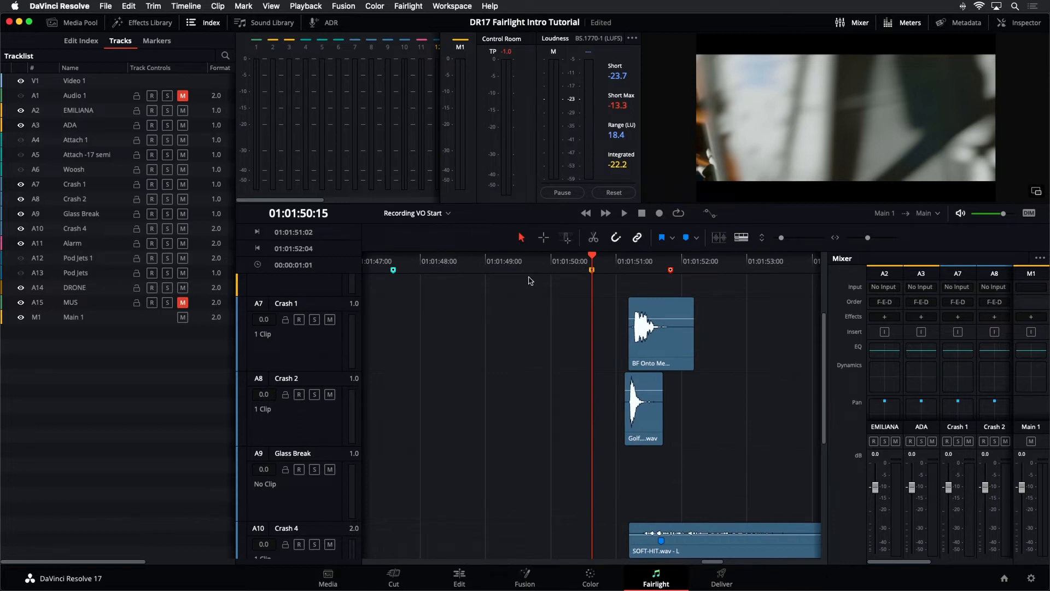
scroll(534, 280, "down", 1)
scroll(539, 286, "up", 1)
left_click(203, 24)
left_click(255, 24)
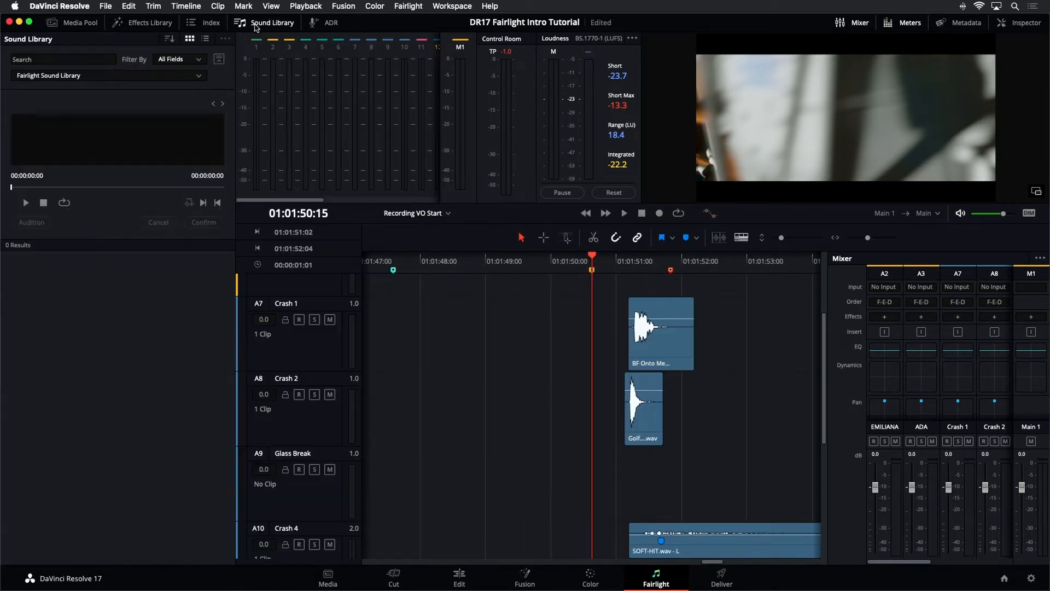
left_click(327, 504)
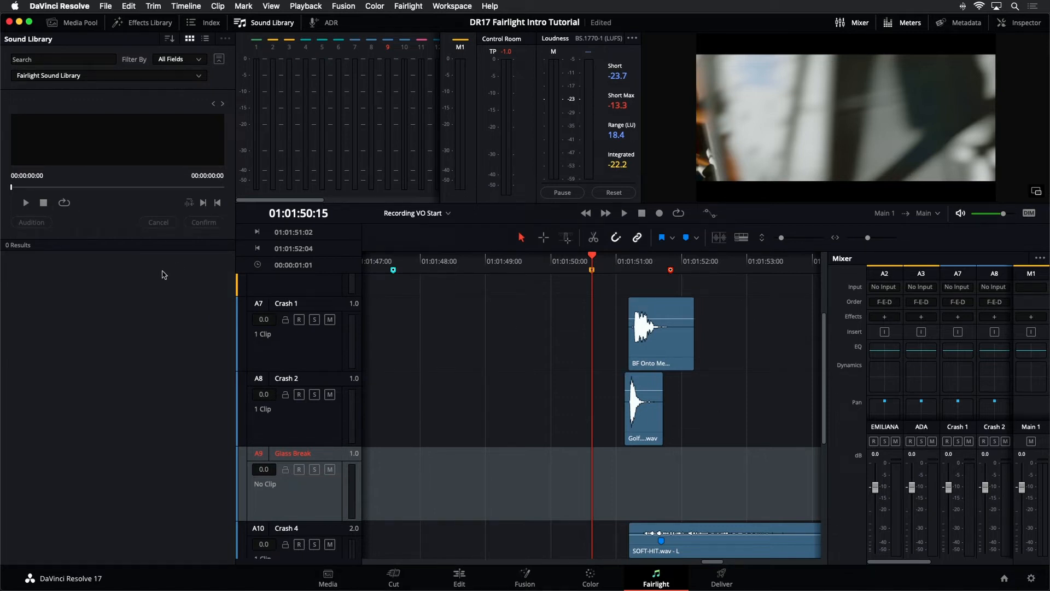
Step: Play the existing crash sounds from the Crash FX marker and park the playhead at the impact at 01:01:51:04
key("space")
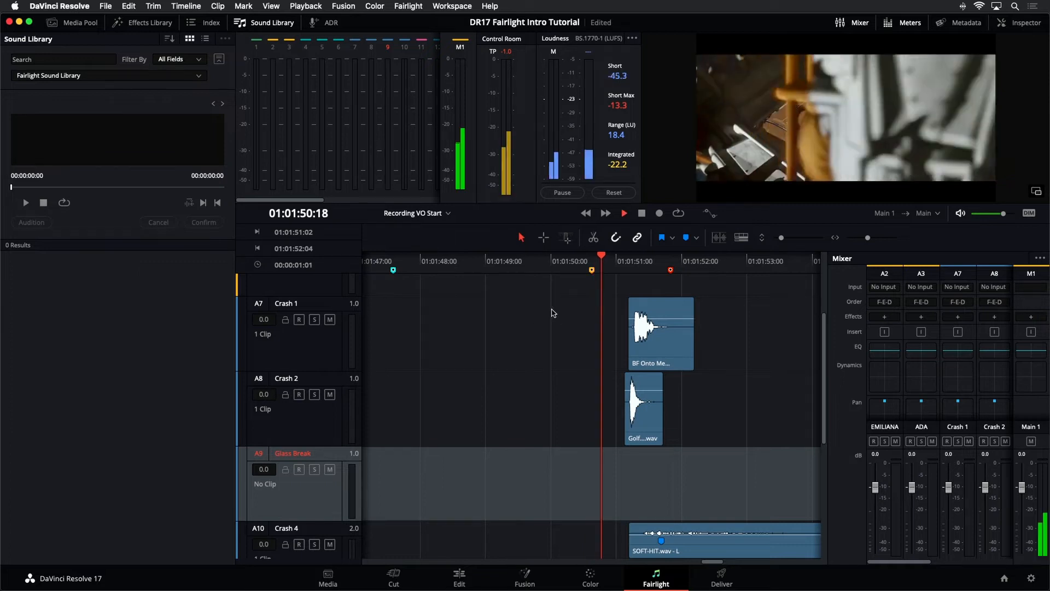
key("space")
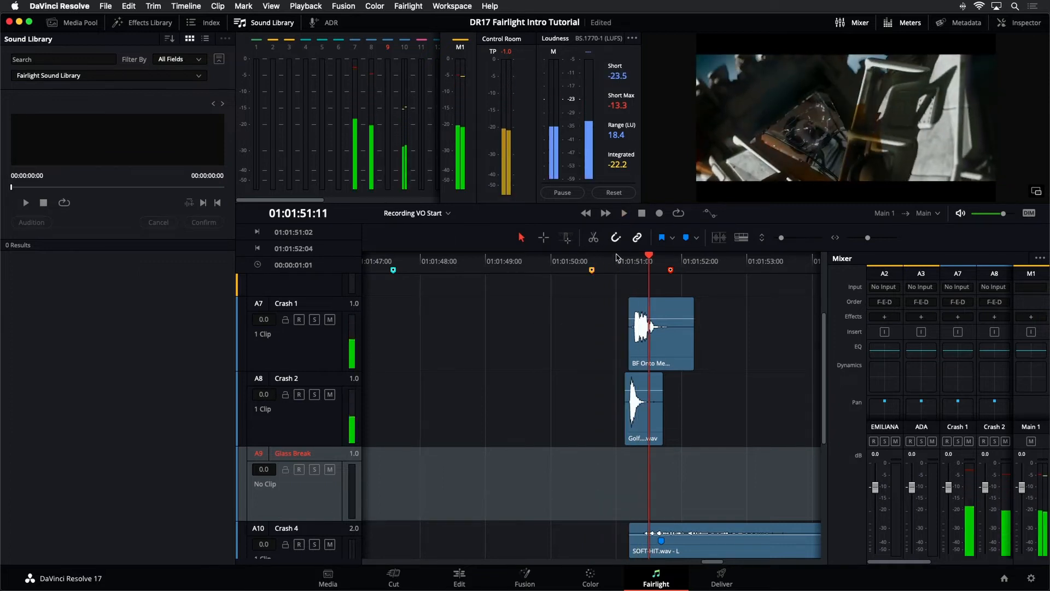
left_click(591, 290)
key("space")
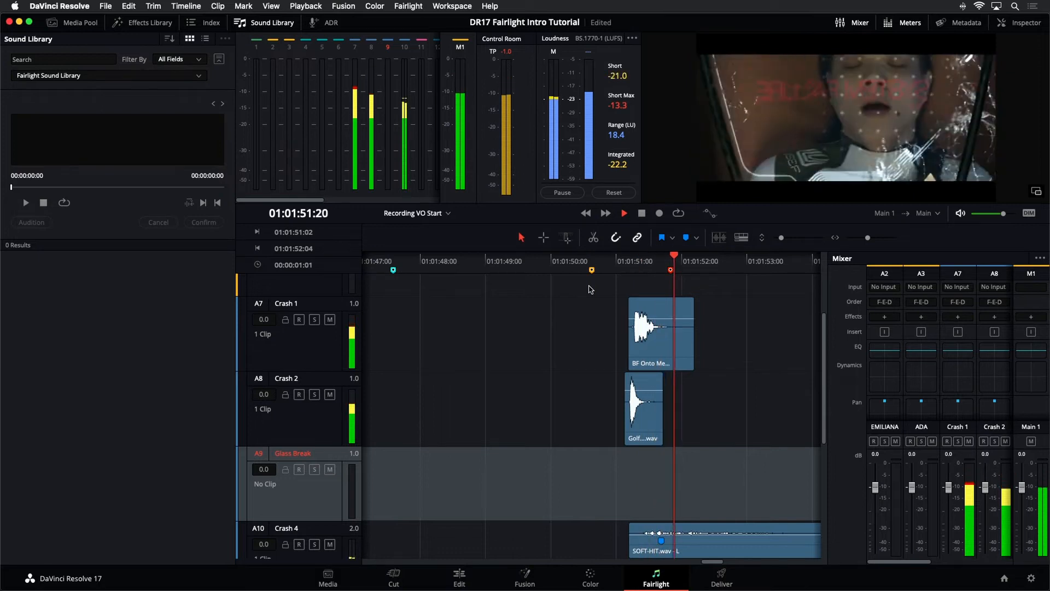
key("space")
left_click(630, 262)
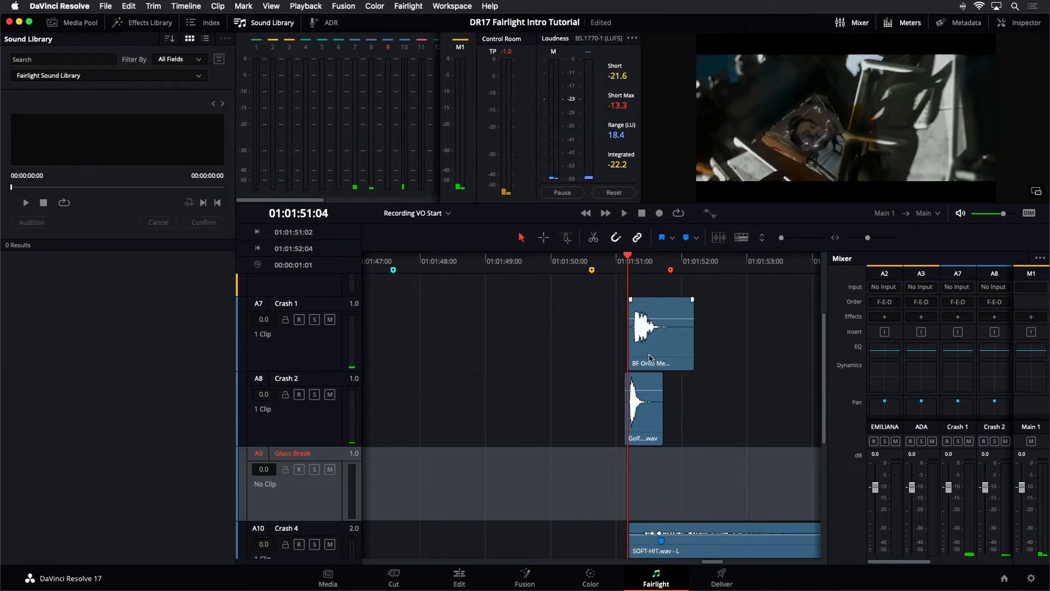
Step: Examine the crash moment frame by frame against the Crash 1 and Crash 2 clips and park the playhead at 01:01:51:03
scroll(651, 357, "up", 2)
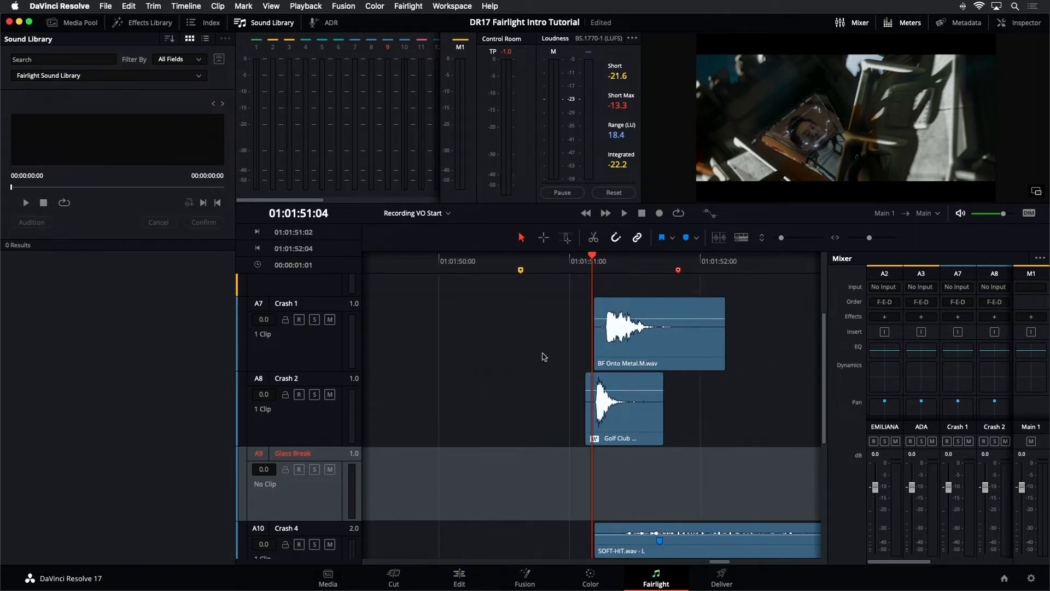
key("Left")
key("Left")
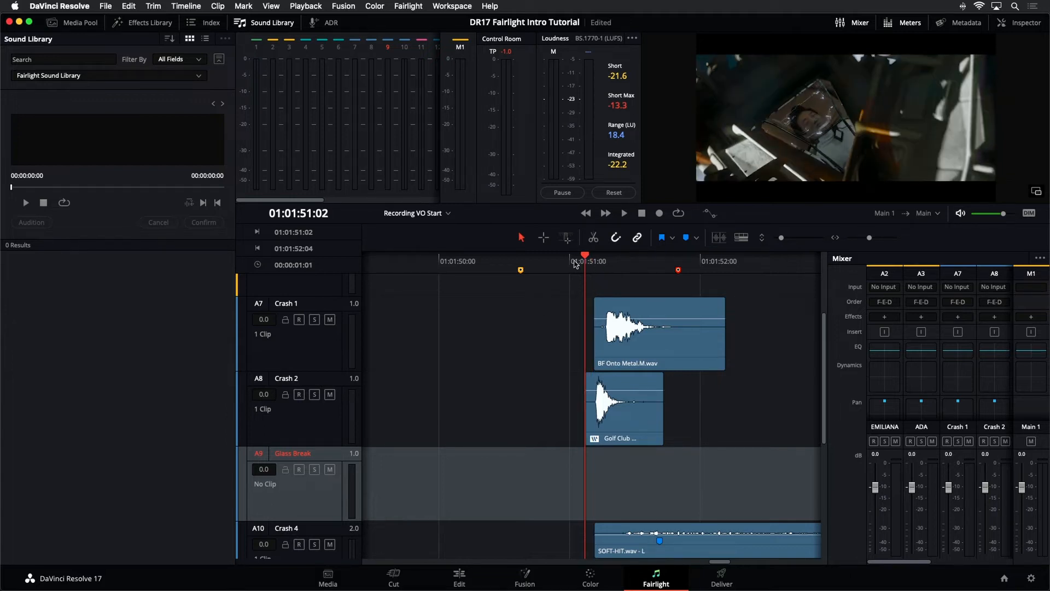
key("Right")
key("Right")
key("Right")
key("Right")
key("Right")
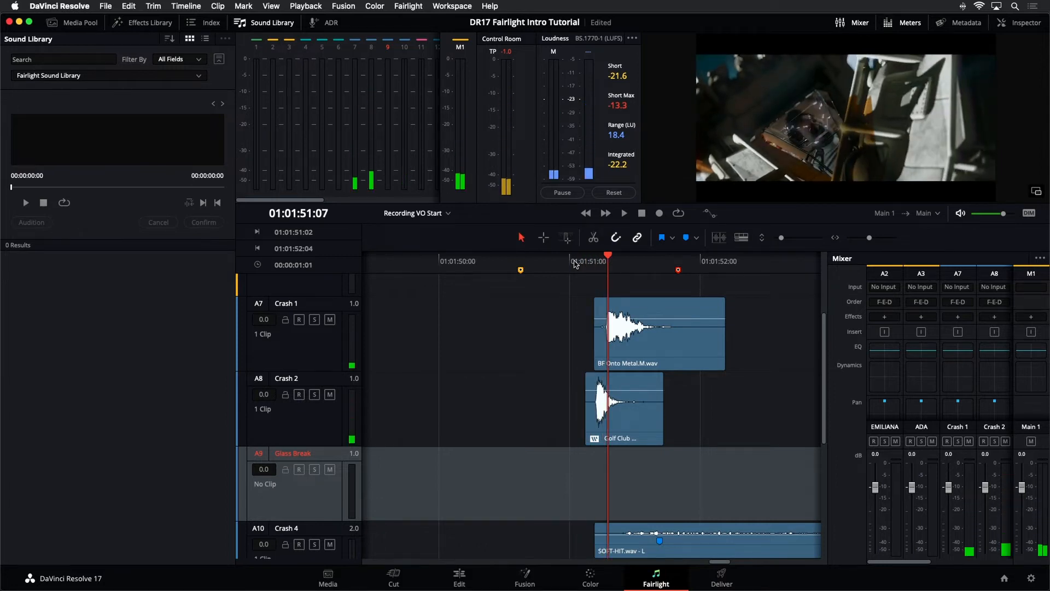
key("Right")
key("Right")
key("Right")
key("Right")
key("Right")
key("Right")
key("Right")
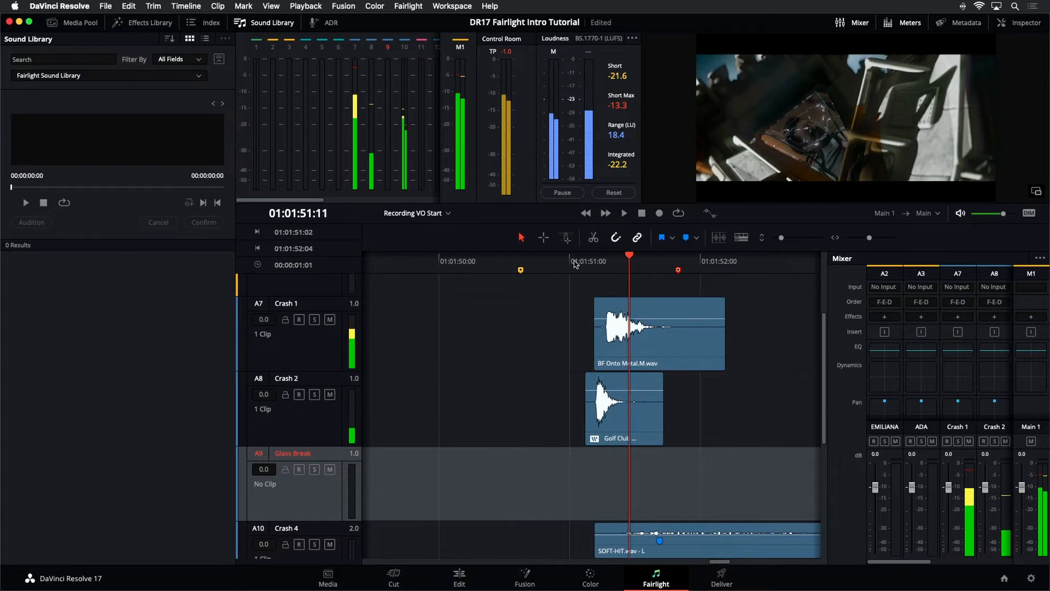
key("Right")
key("Right")
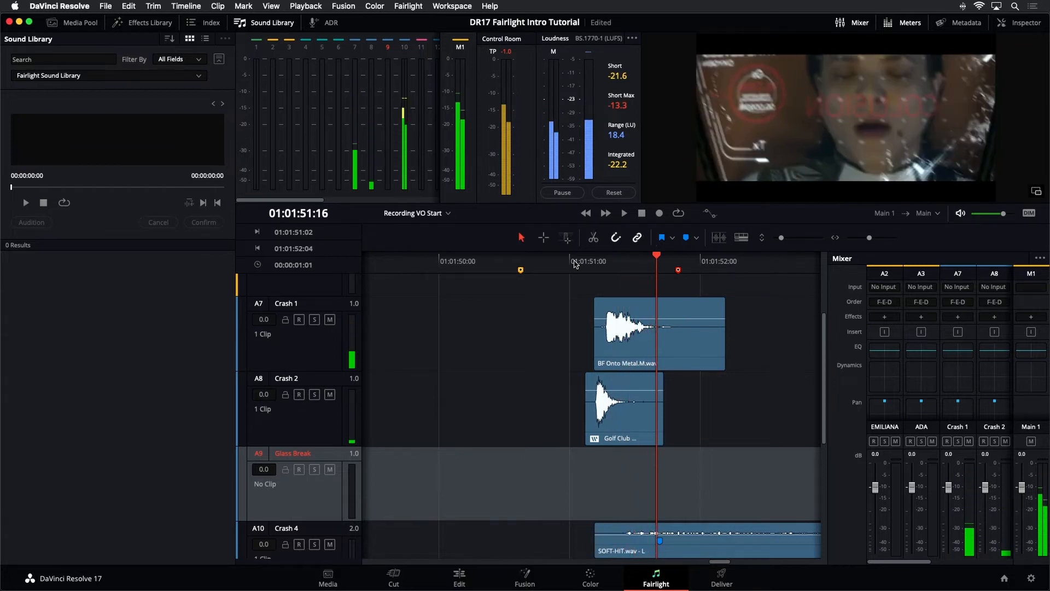
key("Left")
key("Left")
key("Left")
key("Left")
key("Left")
key("Left")
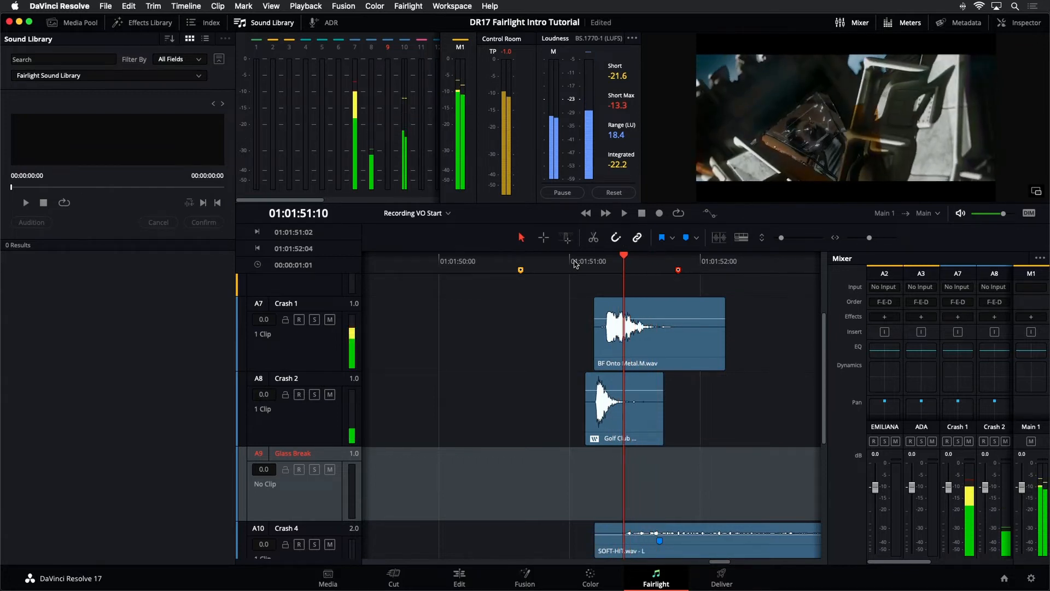
key("Right")
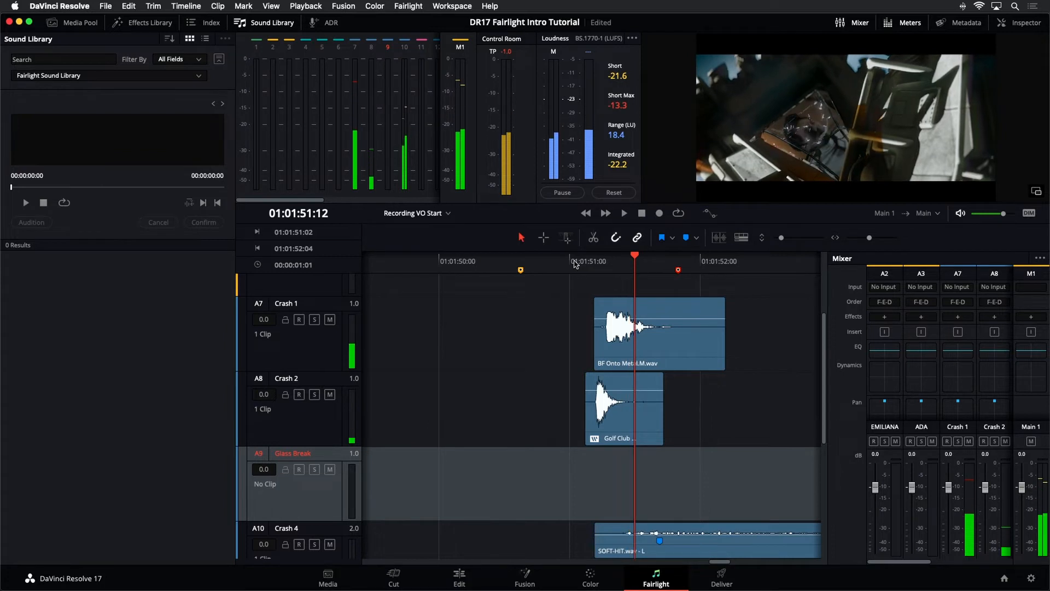
key("Left")
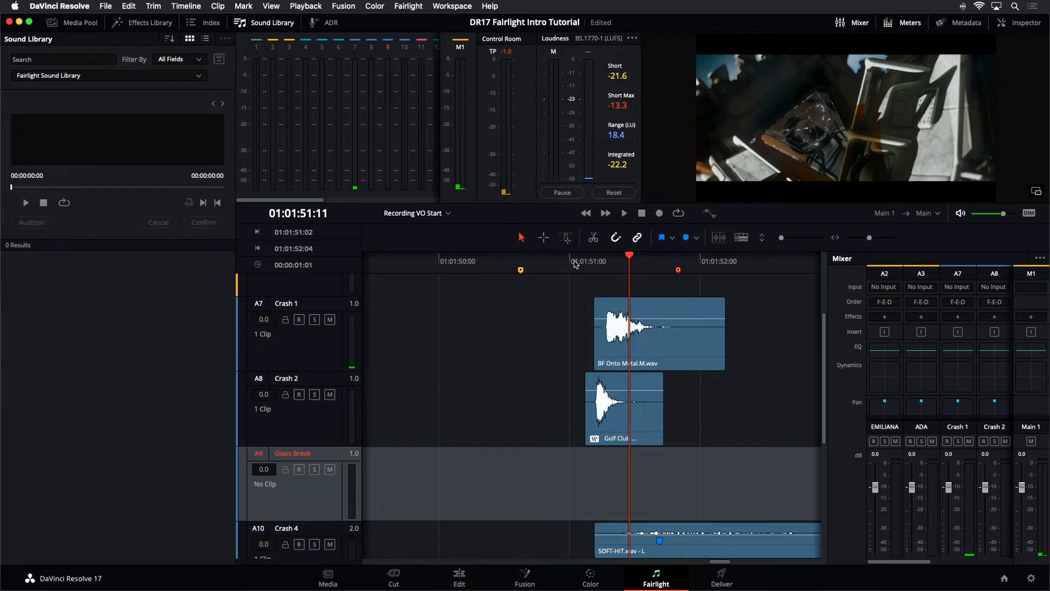
left_click(585, 257)
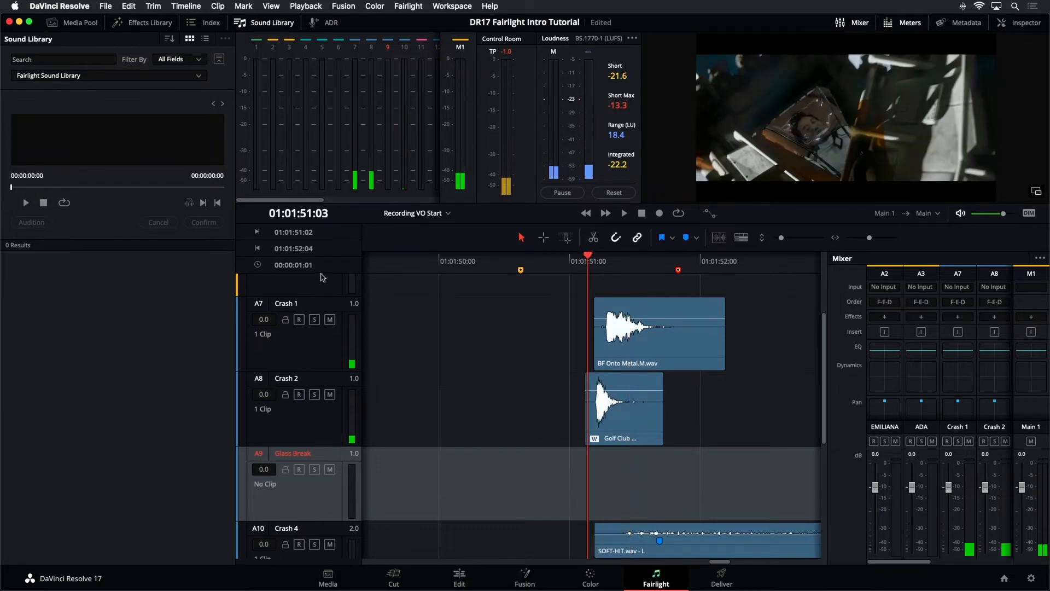
Step: Search the Fairlight Sound Library for "glass" and browse the matching sound effects
left_click(88, 59)
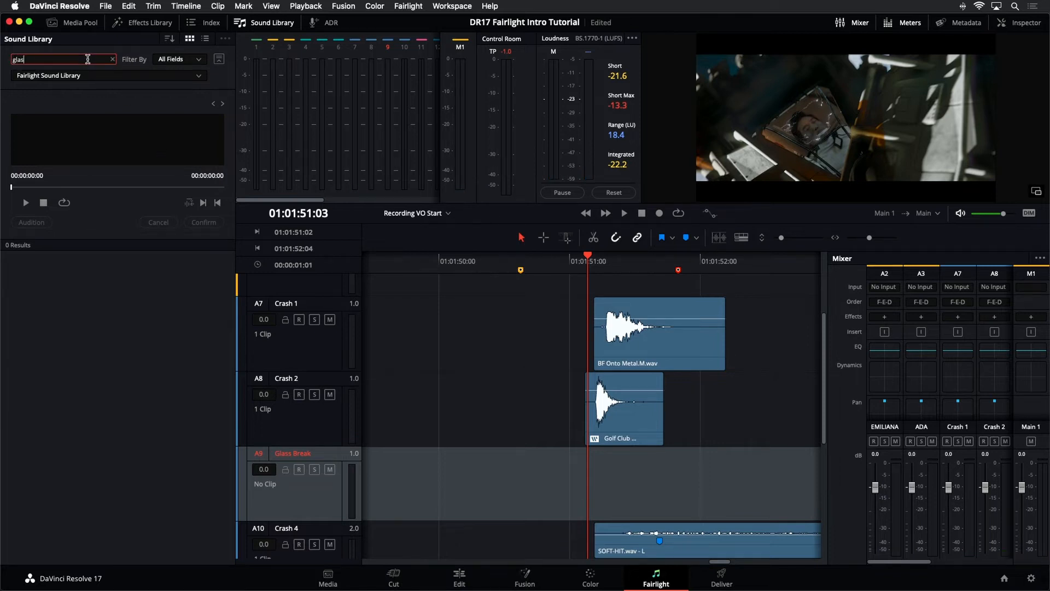
key("Return")
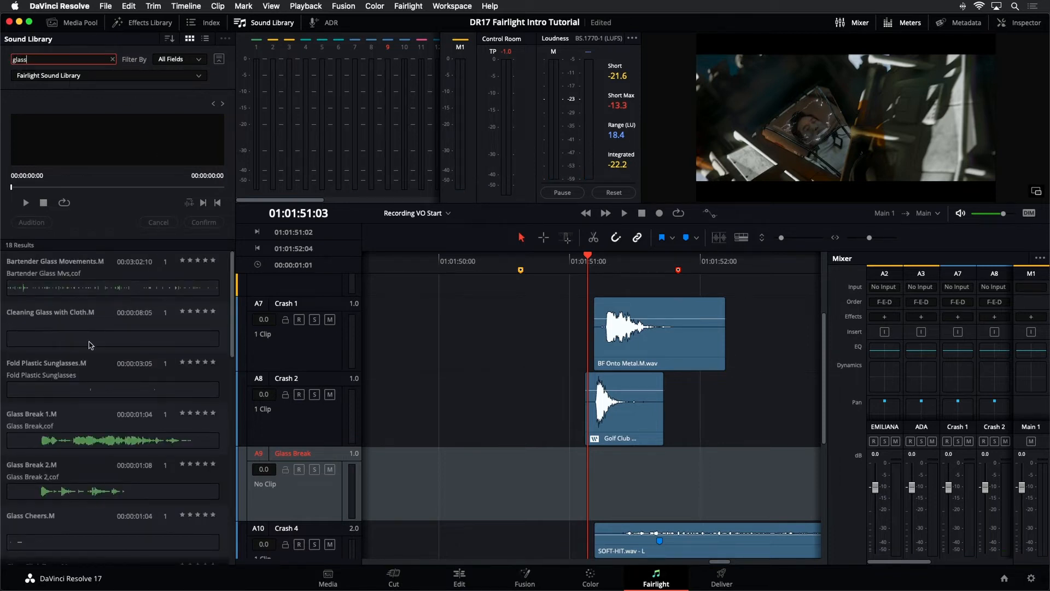
scroll(90, 359, "down", 3)
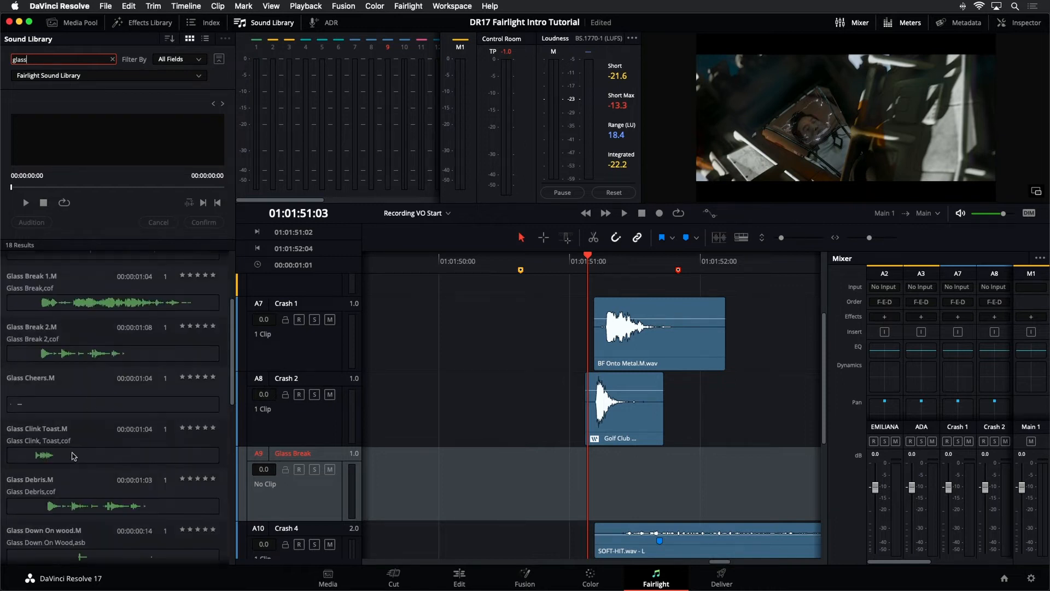
scroll(43, 458, "down", 1)
scroll(65, 484, "down", 3)
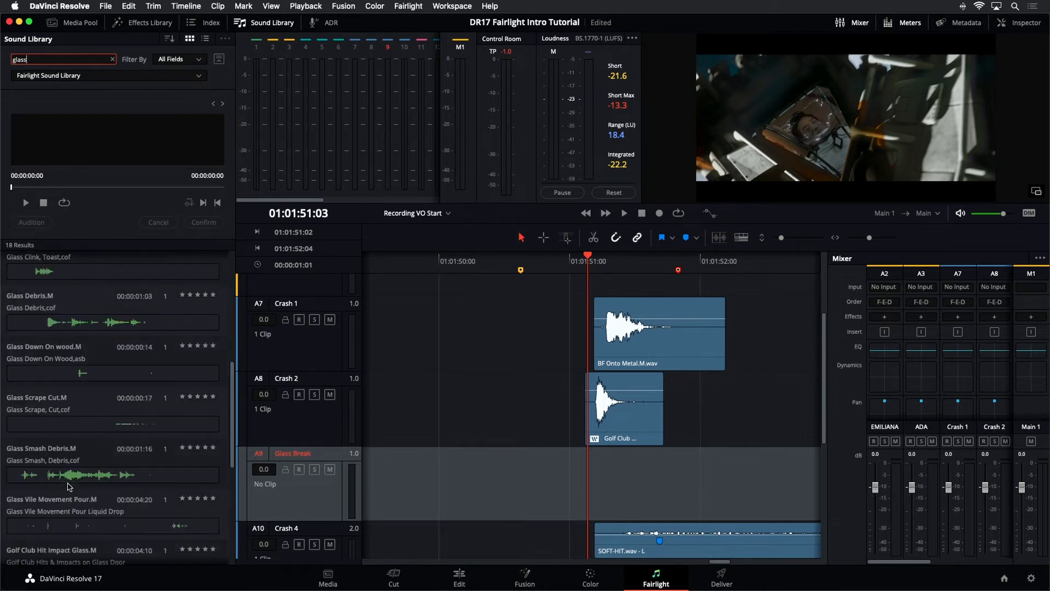
scroll(68, 486, "down", 2)
Step: Preview the Glass Smash Debris.M and Golf Club Hit Impact Glass.M sounds from the library results
left_click(76, 386)
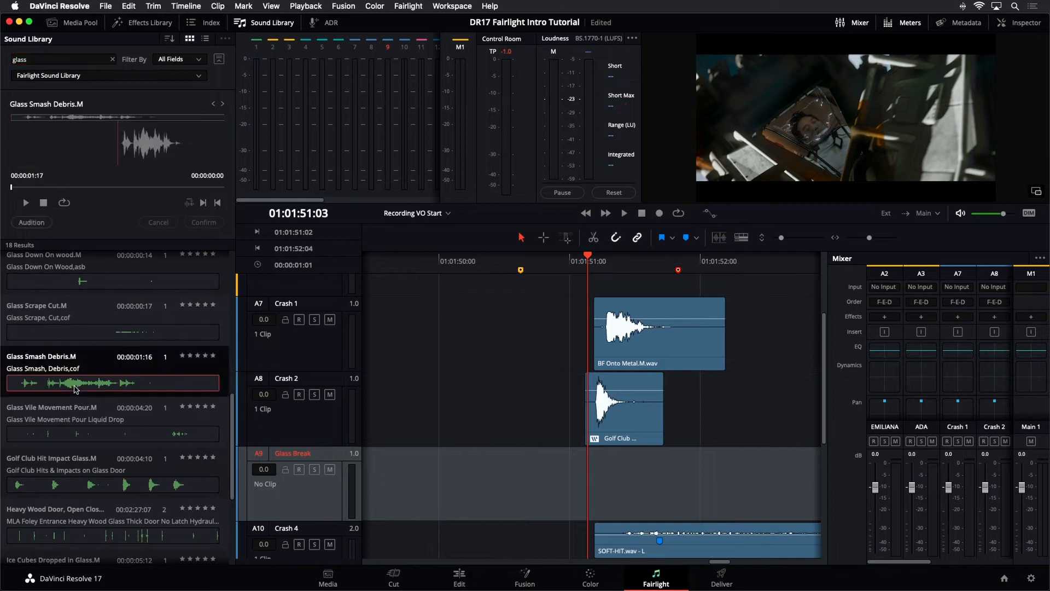
key("space")
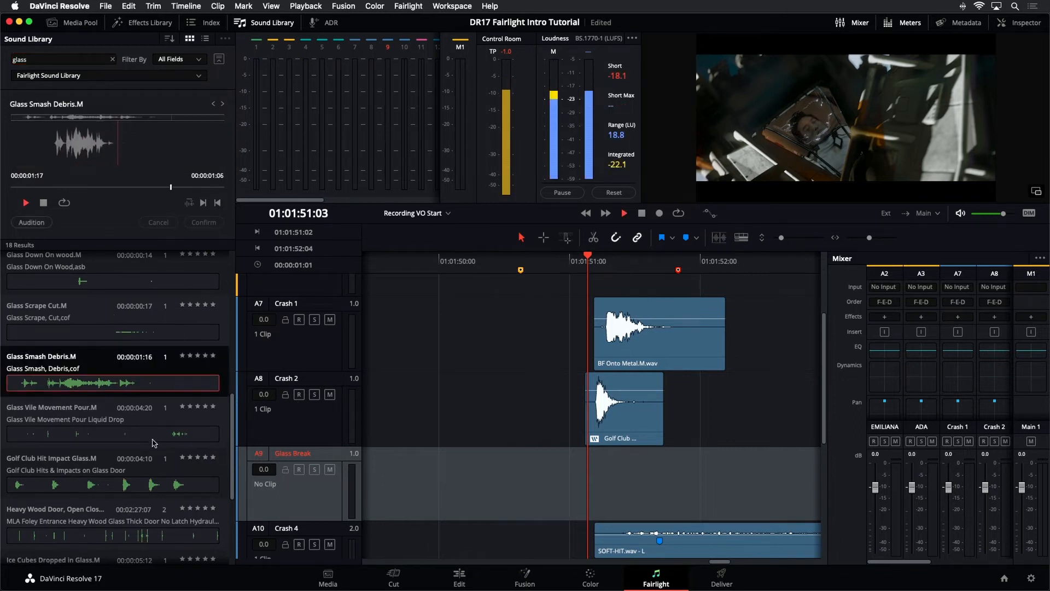
key("space")
left_click(147, 486)
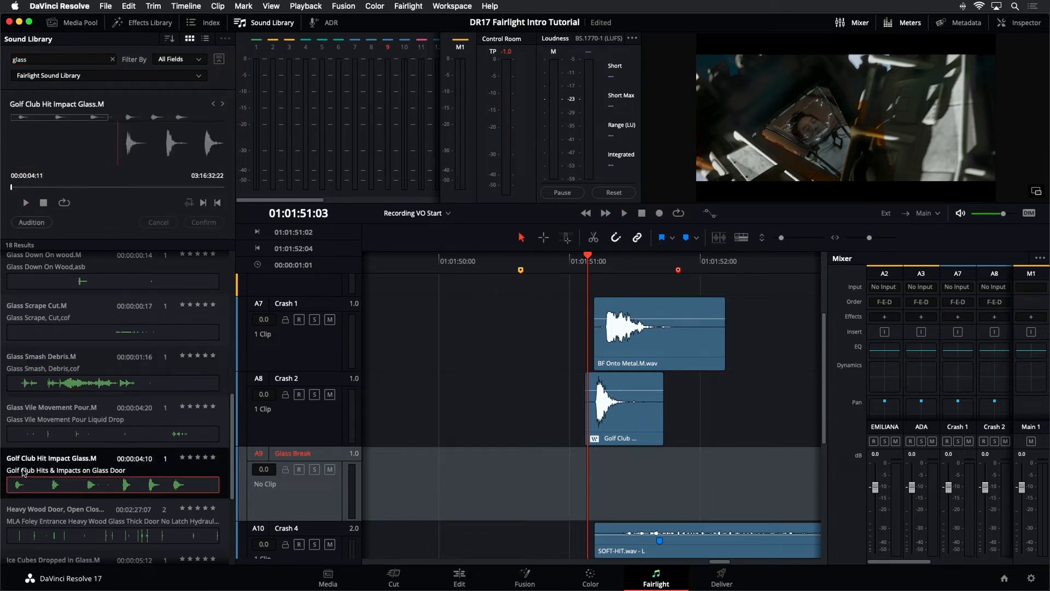
key("space")
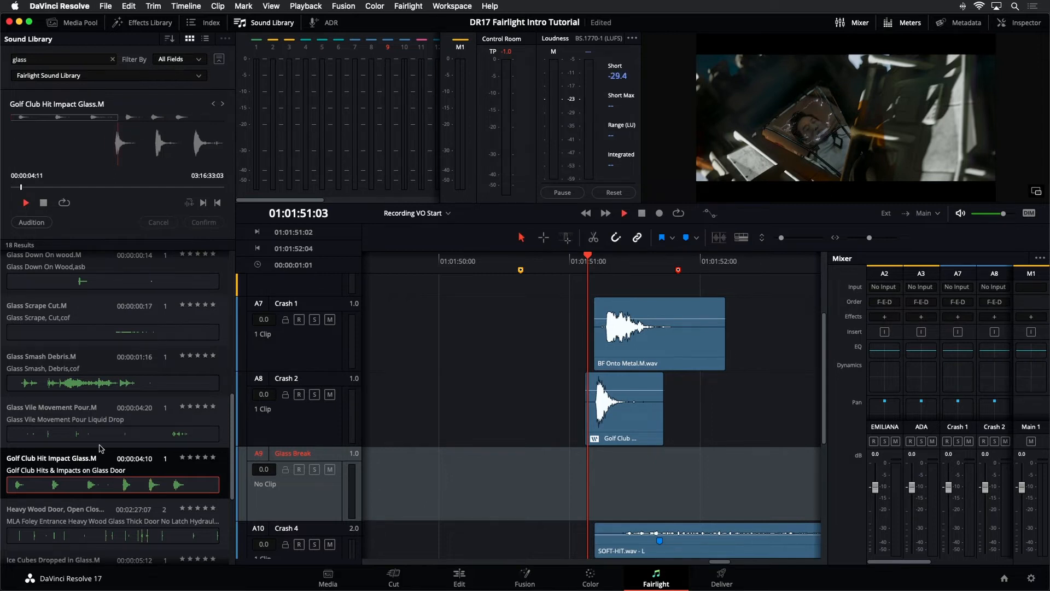
scroll(104, 486, "up", 7)
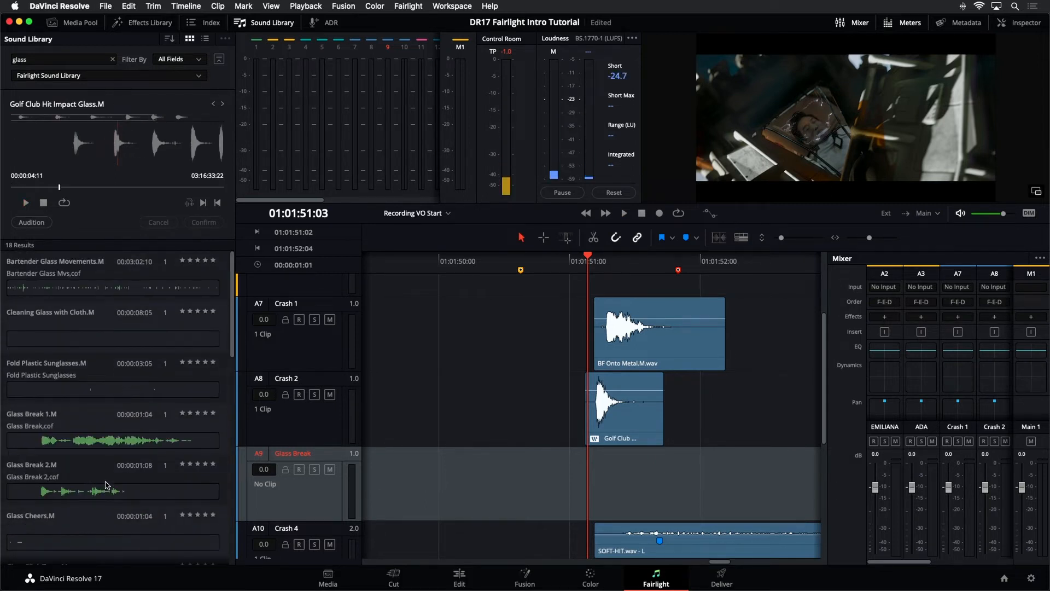
Step: Narrow the sound library search to "glass break" and look at the available filter fields
left_click(40, 61)
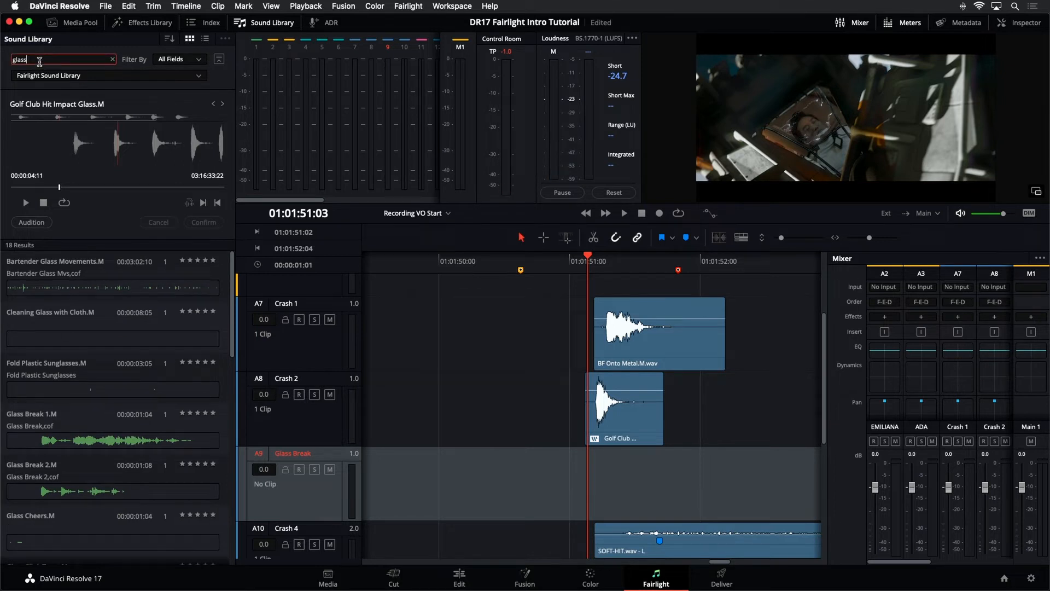
type("break")
key("Return")
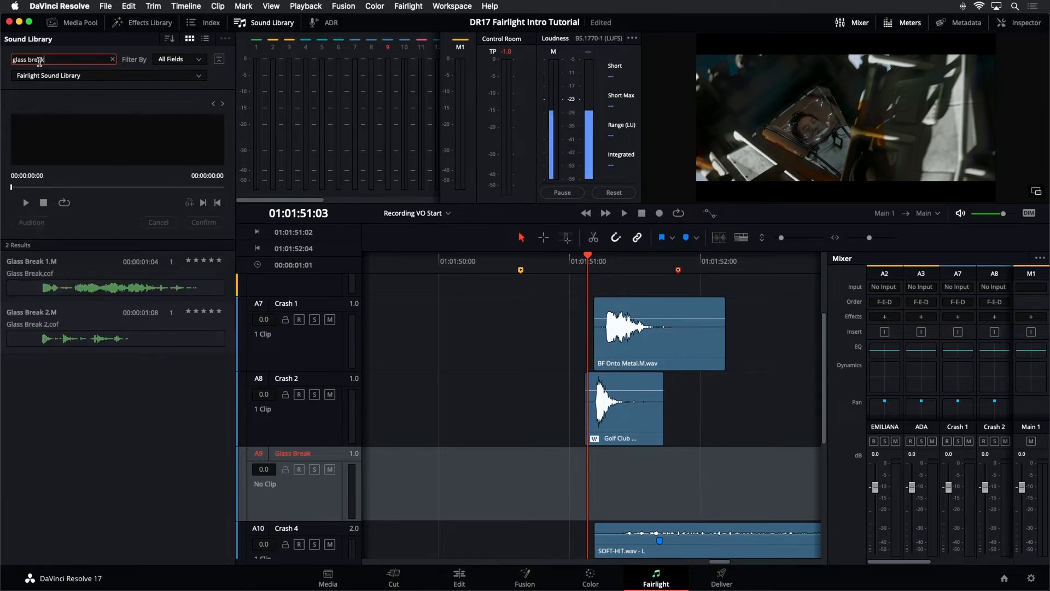
left_click(197, 62)
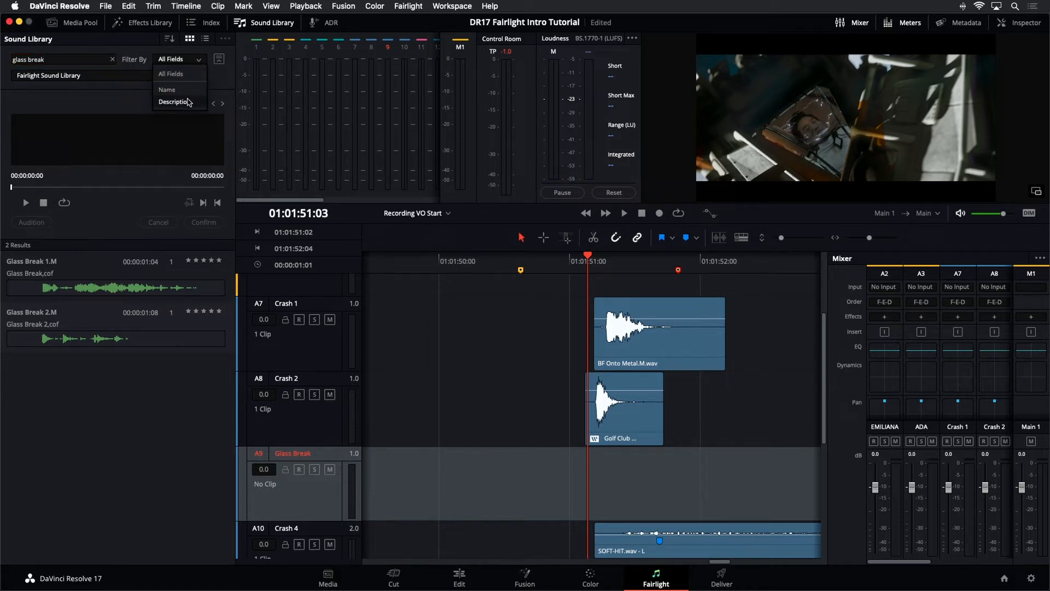
left_click(107, 108)
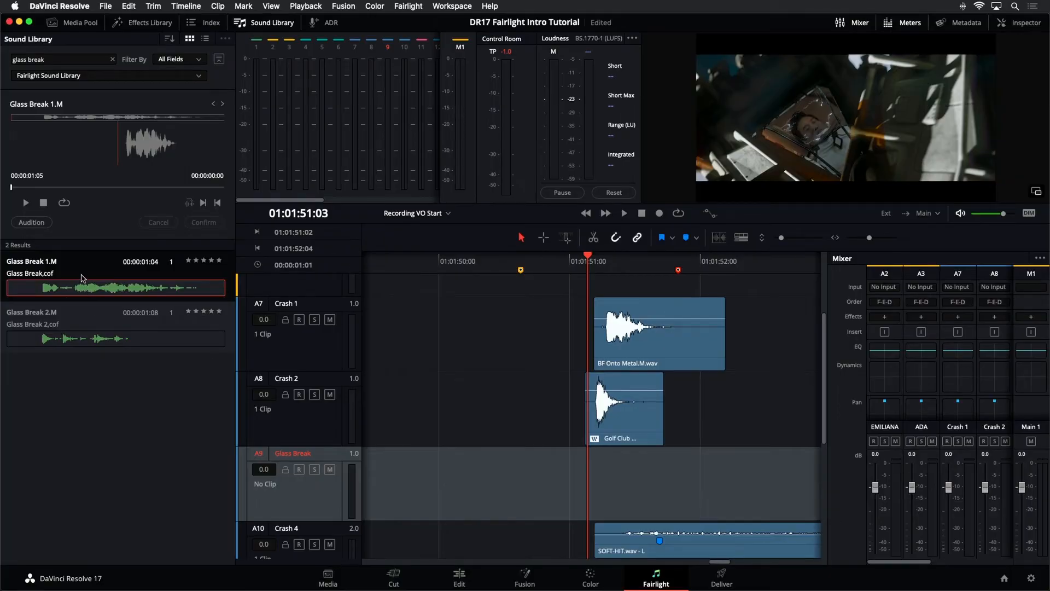
Step: Preview Glass Break 1.M, cue it to 00:00:00:04 and audition it on the Glass Break track at 01:01:51:03
left_click(25, 203)
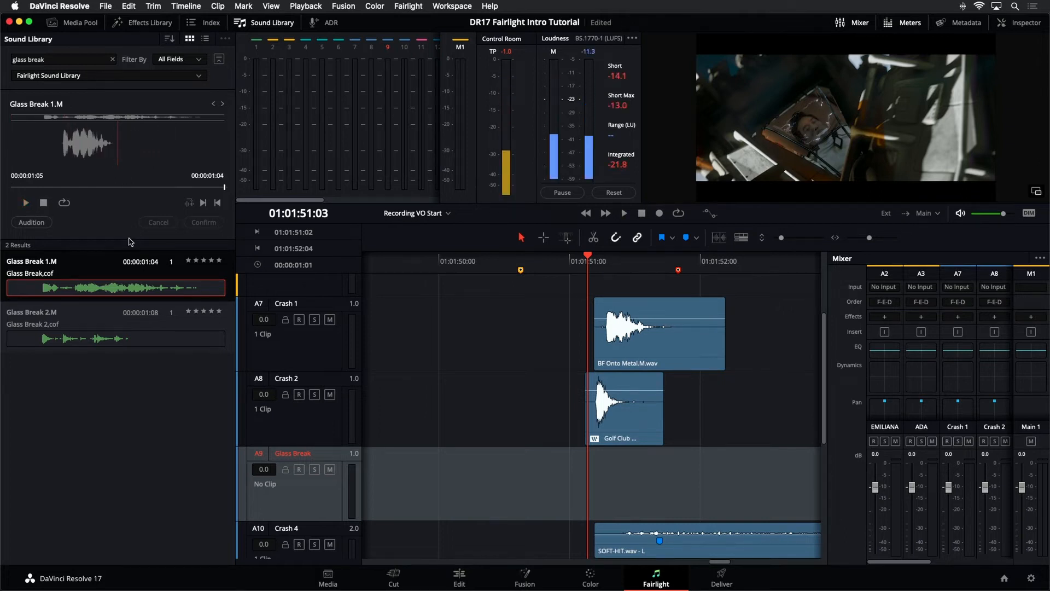
left_click(40, 188)
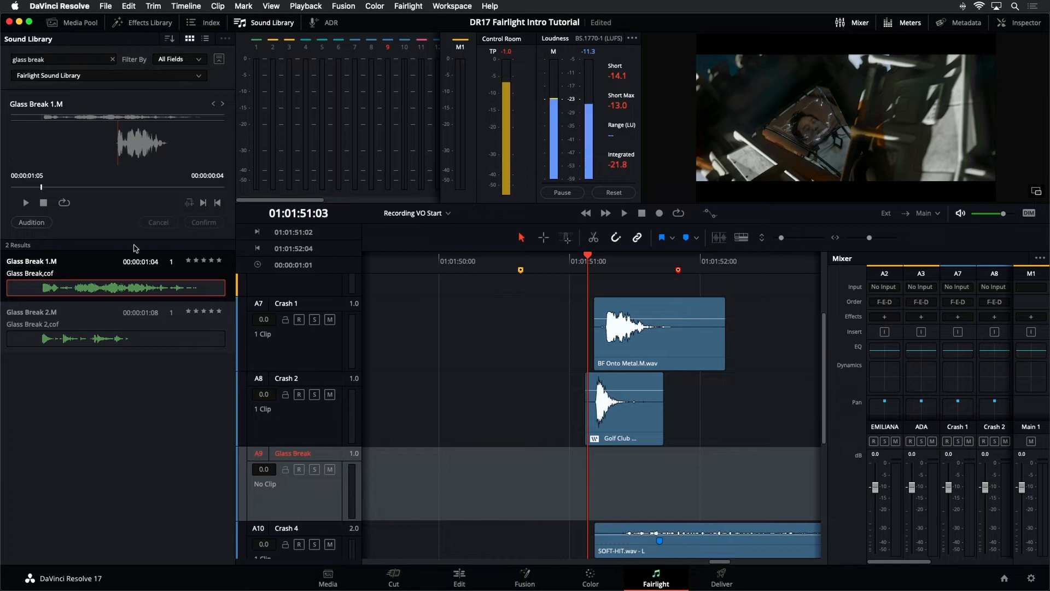
left_click(49, 228)
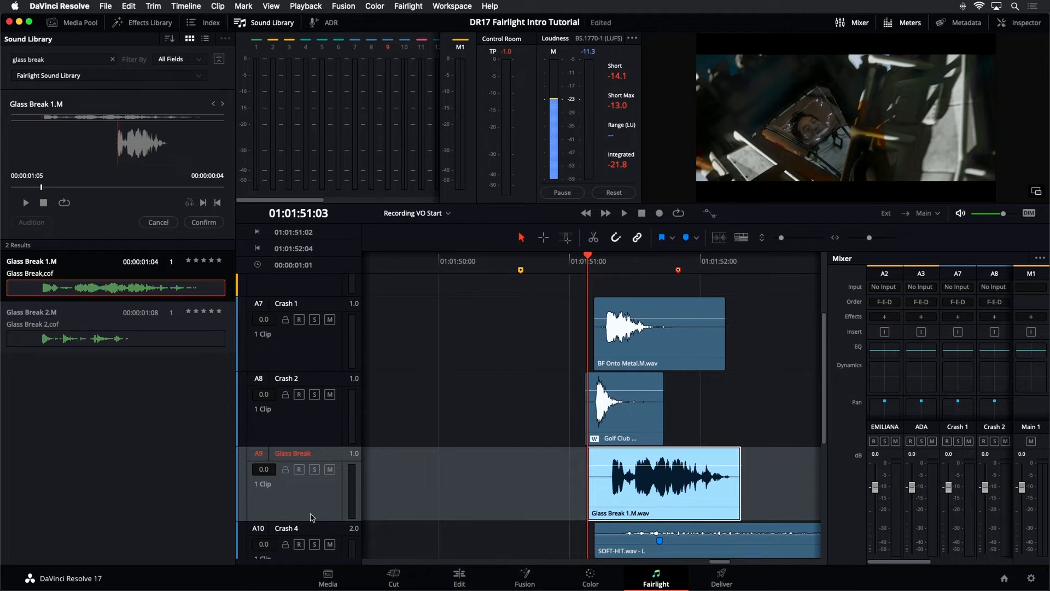
Step: Play the crash section twice to hear the auditioned Glass Break 1 clip in context, and cancel the audition
left_click(548, 489)
key("space")
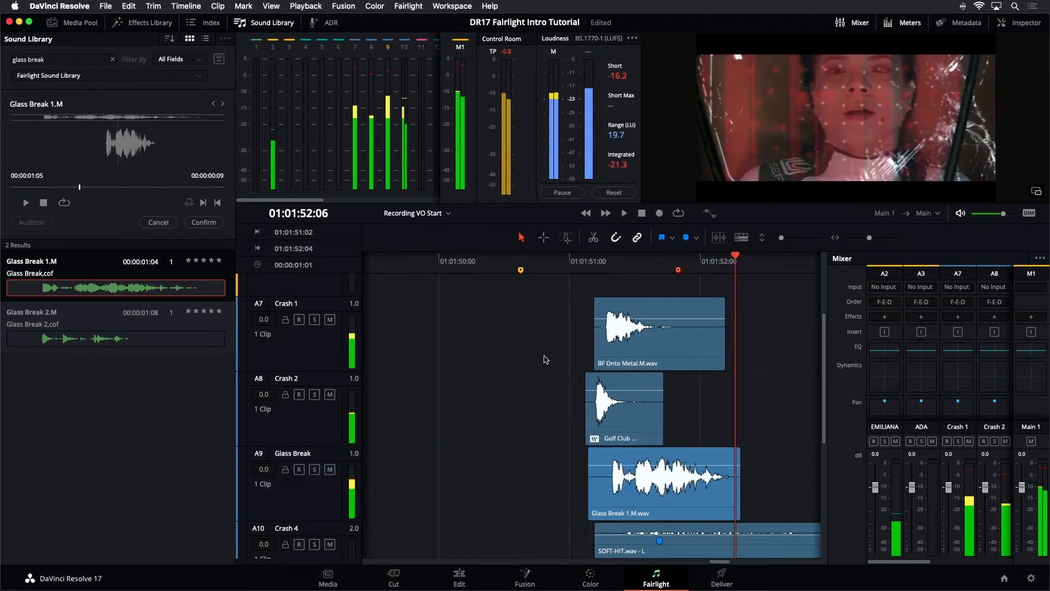
key("space")
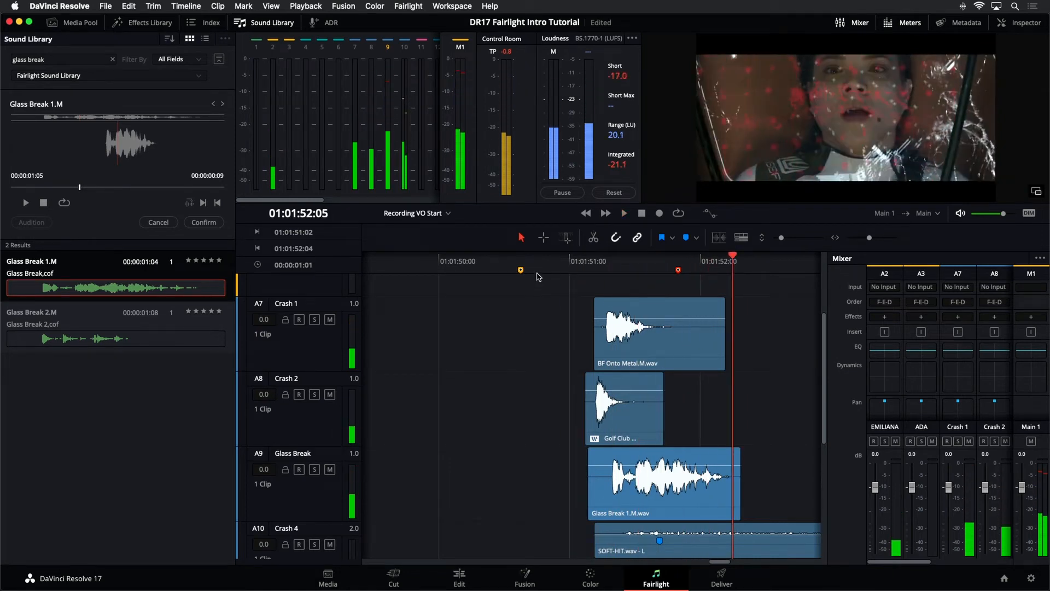
left_click(540, 272)
key("space")
key("space")
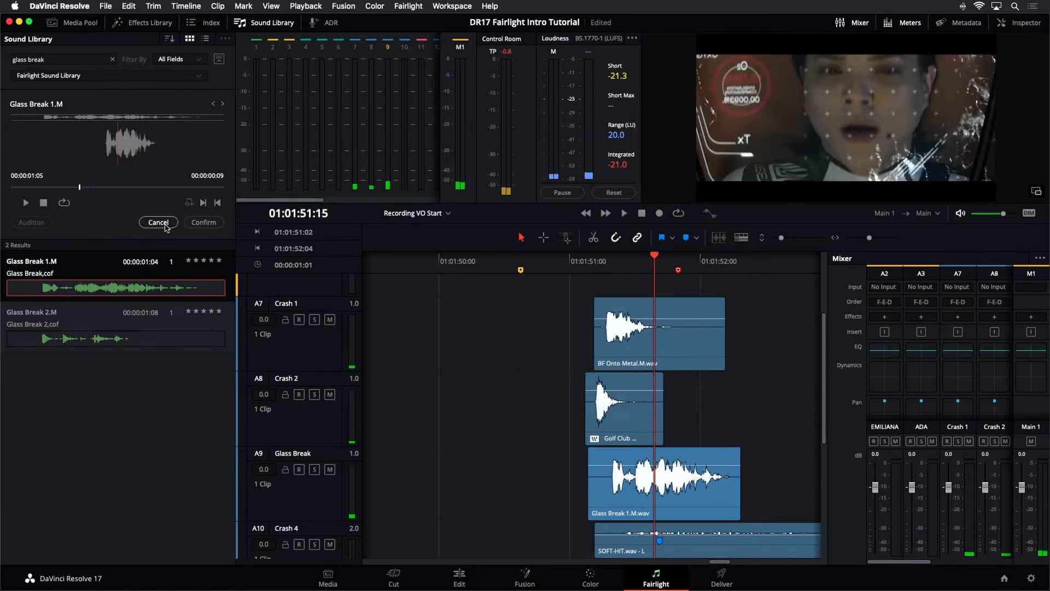
Step: Select Glass Break 2.M with the Glass Break track as its target, and listen to the crash and the library sound
left_click(98, 341)
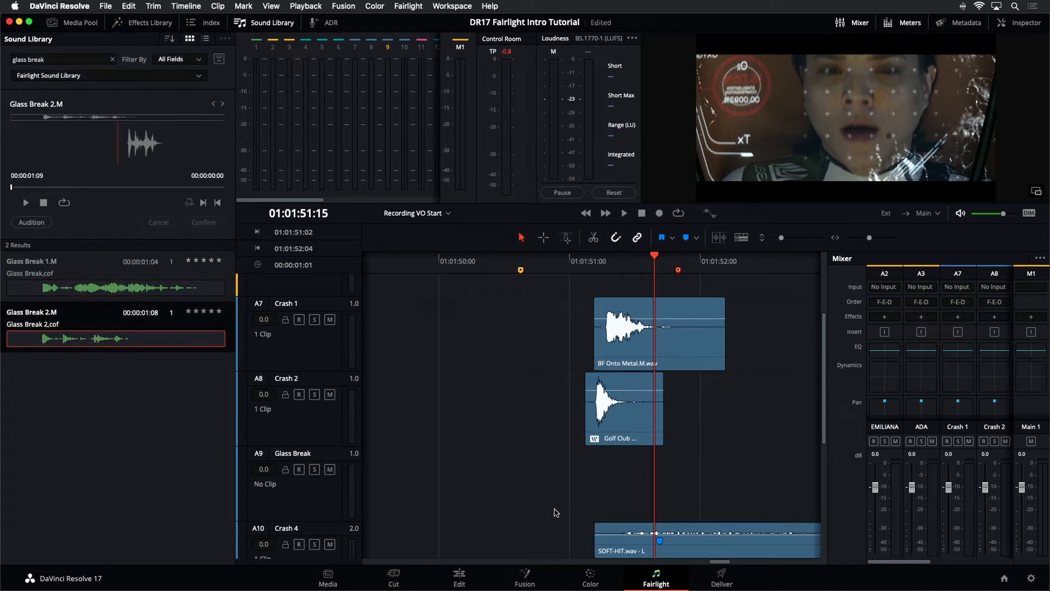
left_click(301, 510)
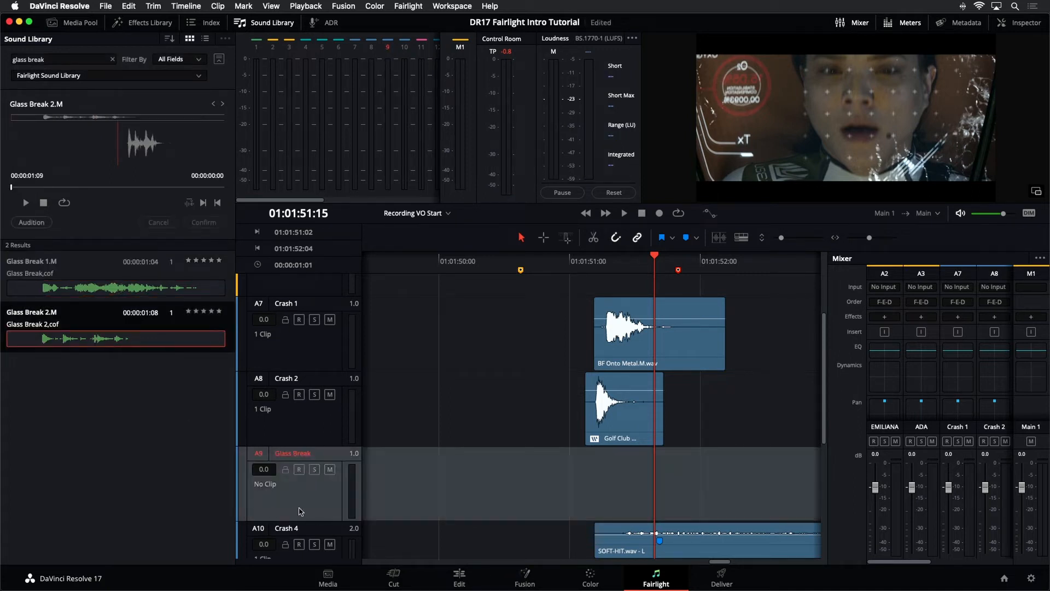
left_click(581, 257)
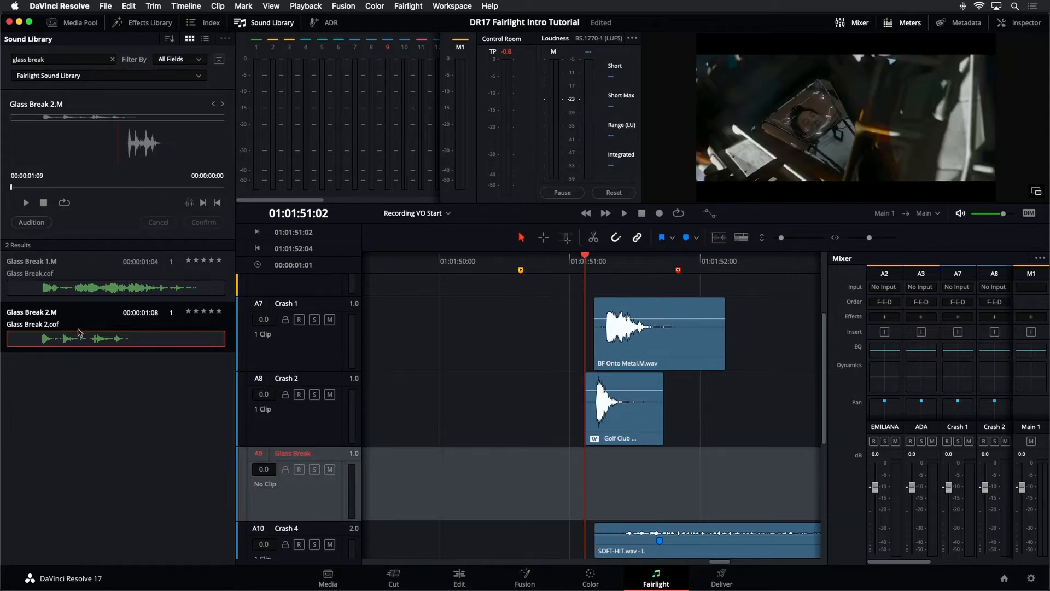
key("space")
key("space")
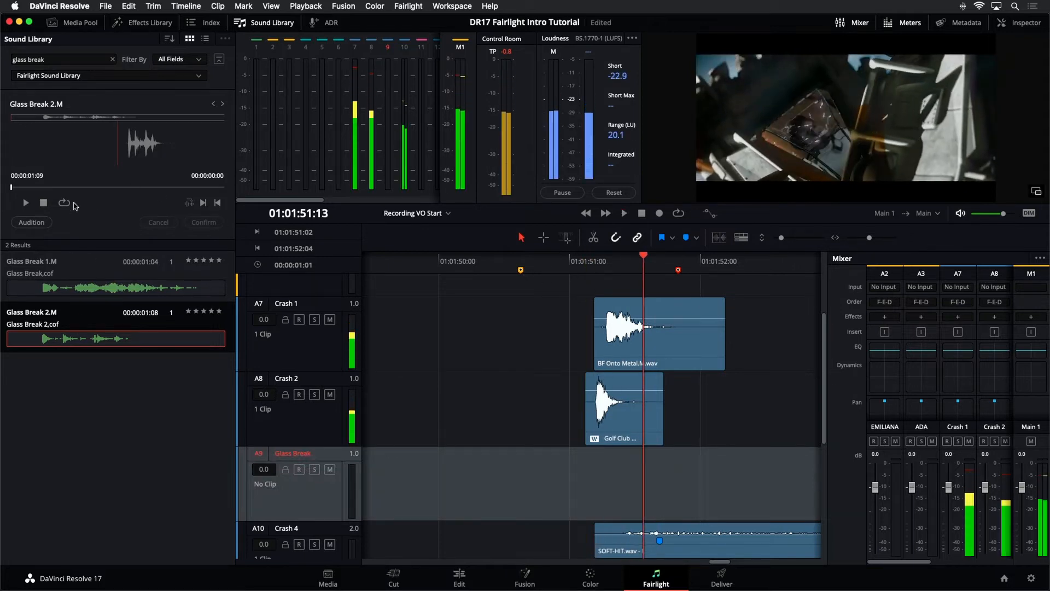
left_click(26, 203)
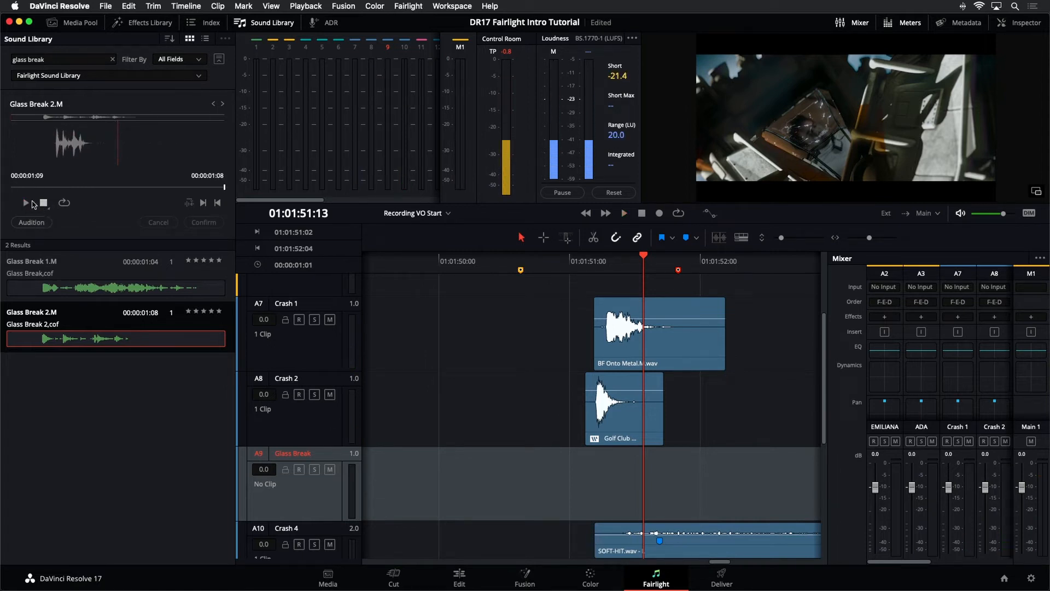
Step: Audition Glass Break 2.M on the Glass Break track at 01:01:51:04
left_click(593, 264)
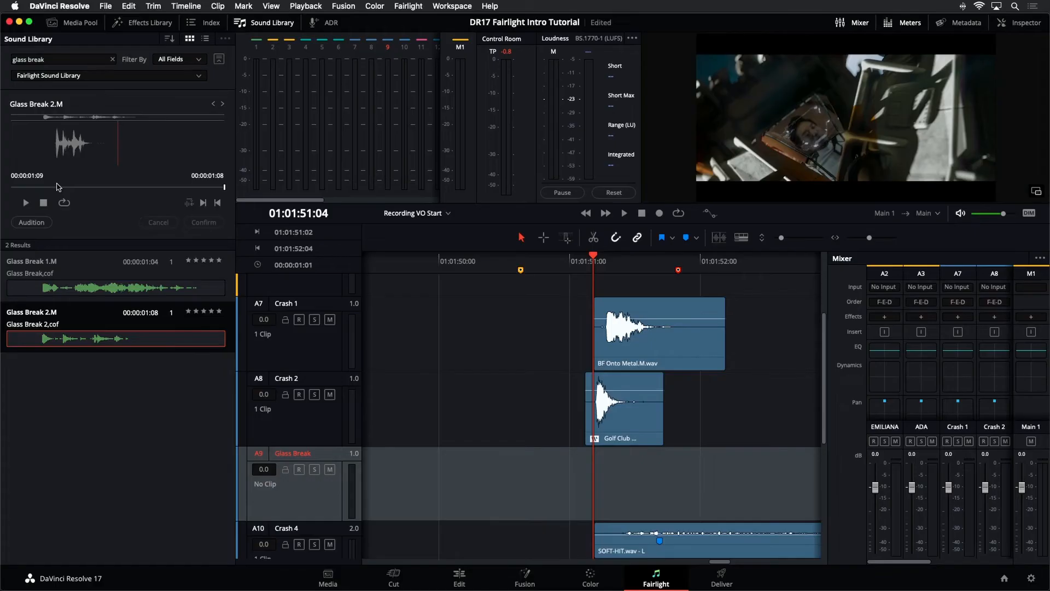
left_click(40, 225)
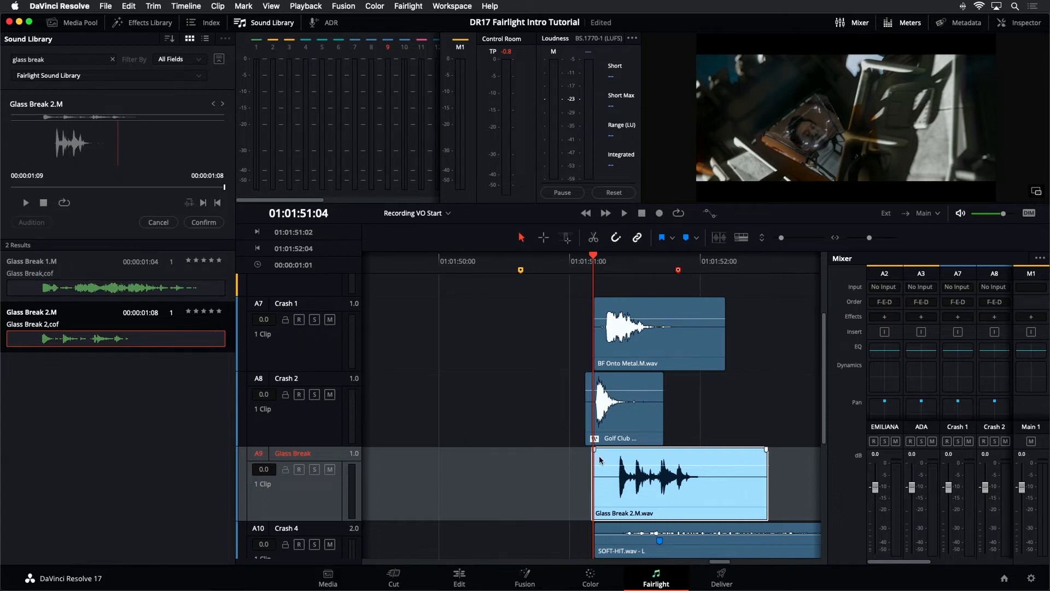
Step: Cancel the current audition and set a sync point at 00:00:00:08 in the Glass Break 2.M preview
left_click(160, 222)
left_click(130, 187)
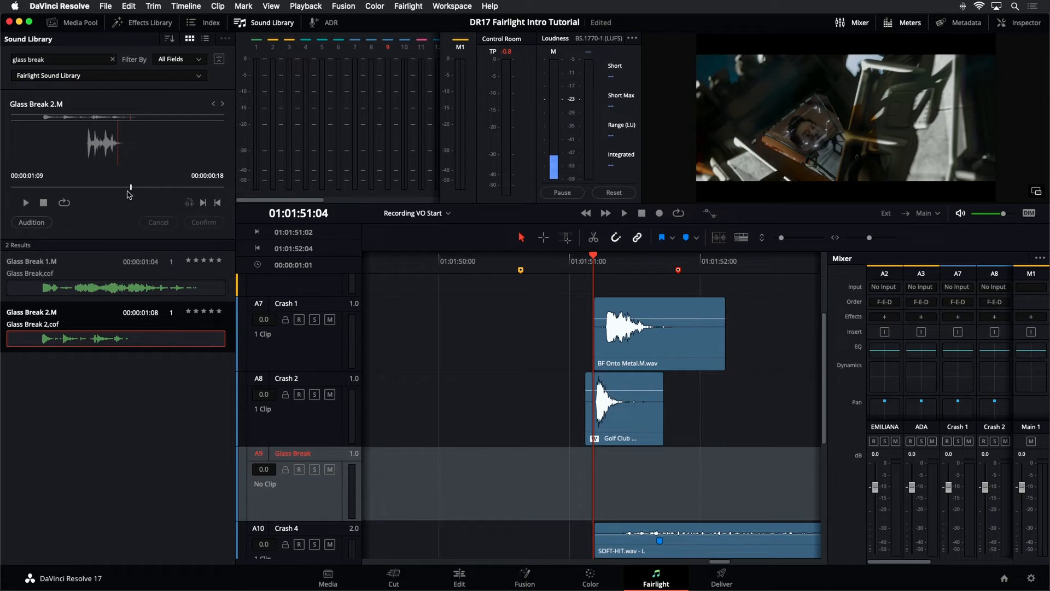
left_click_drag(127, 191, 76, 192)
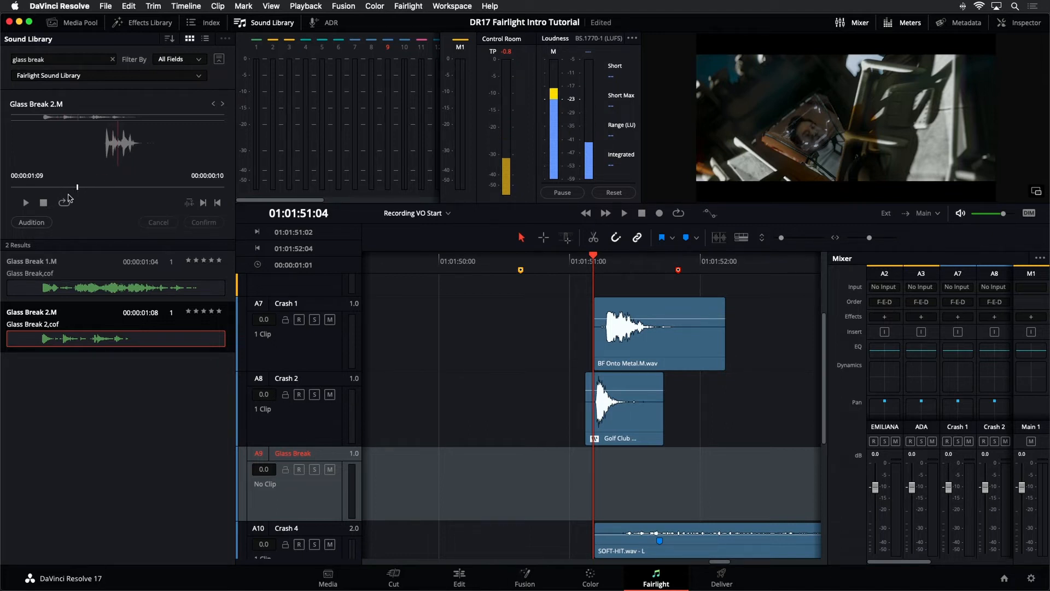
left_click_drag(77, 187, 66, 190)
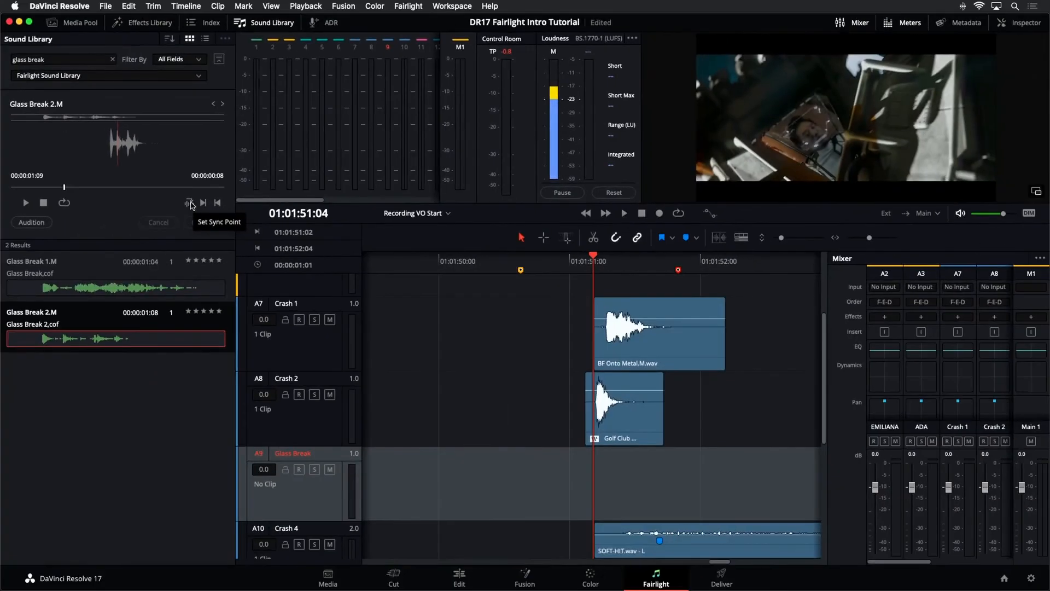
left_click(188, 203)
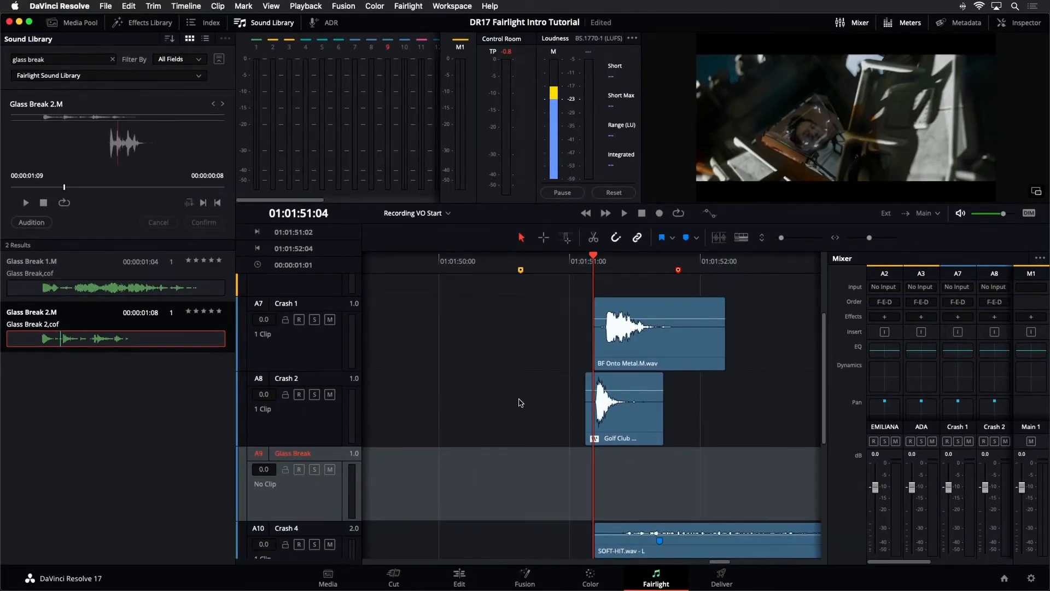
Step: Step through the crash frames to 01:01:51:09 and audition Glass Break 2.M there on the Glass Break track
left_click(592, 262)
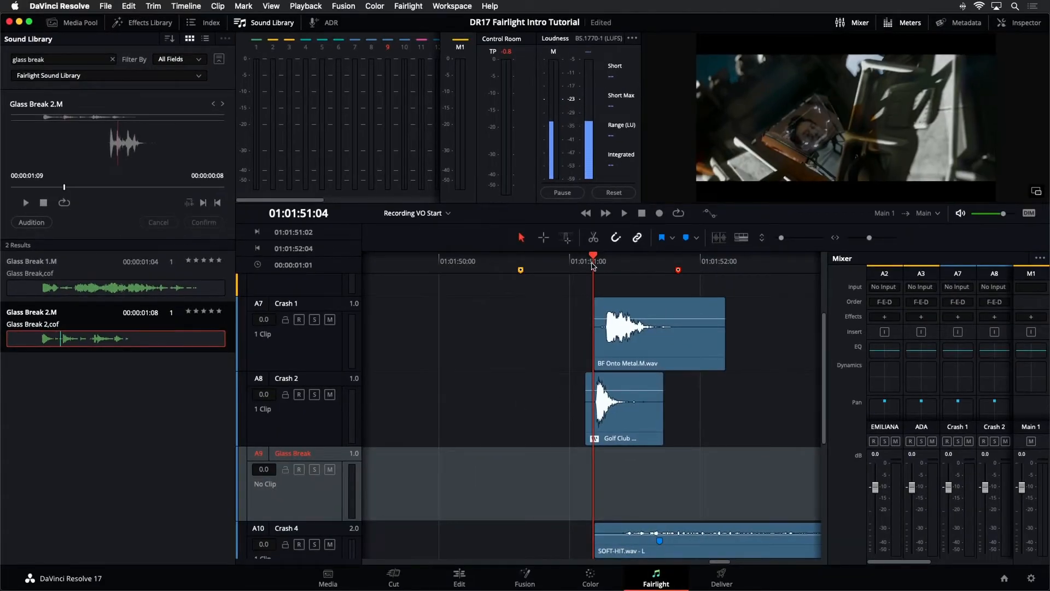
key("space")
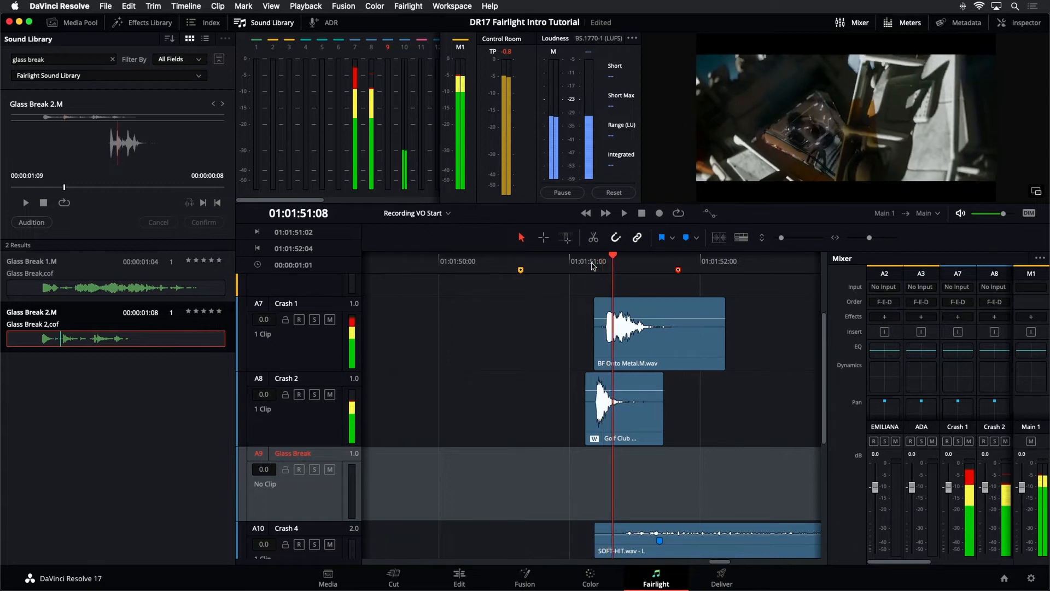
key("Left")
key("Left")
key("Left")
key("Left")
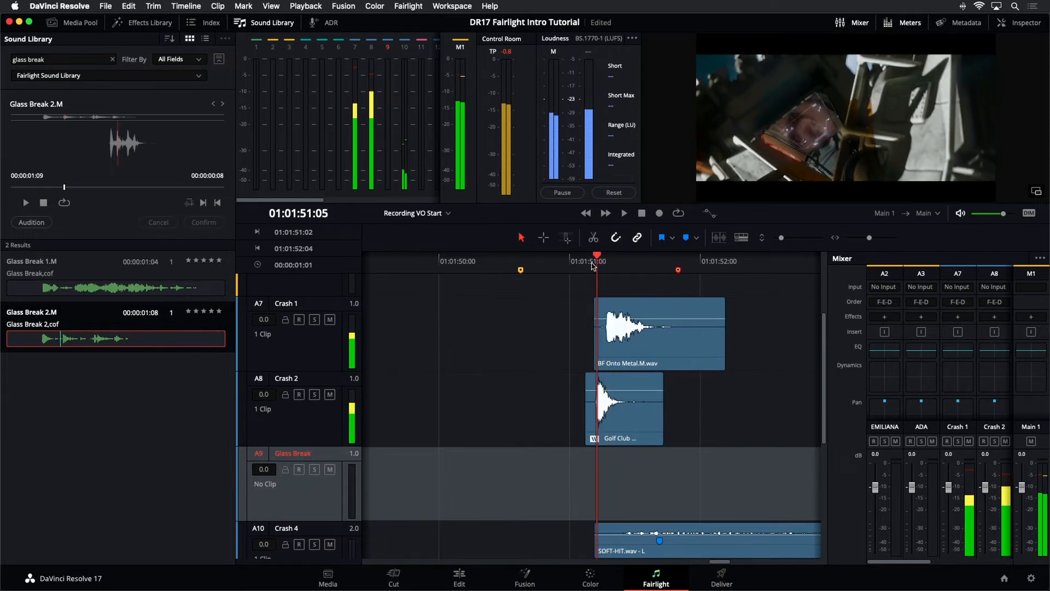
key("Right")
key("Right")
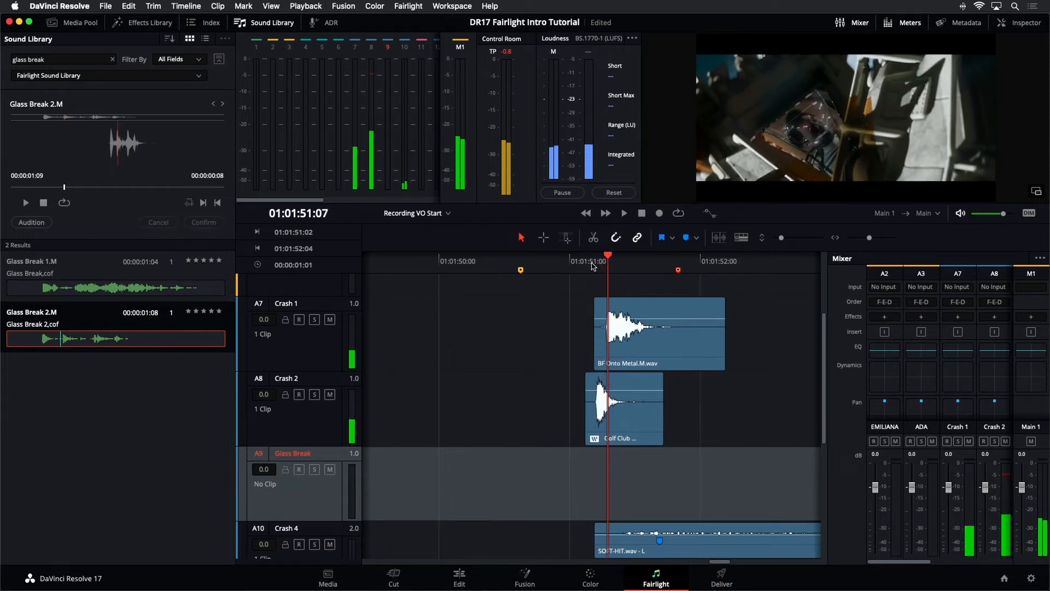
key("Left")
key("Right")
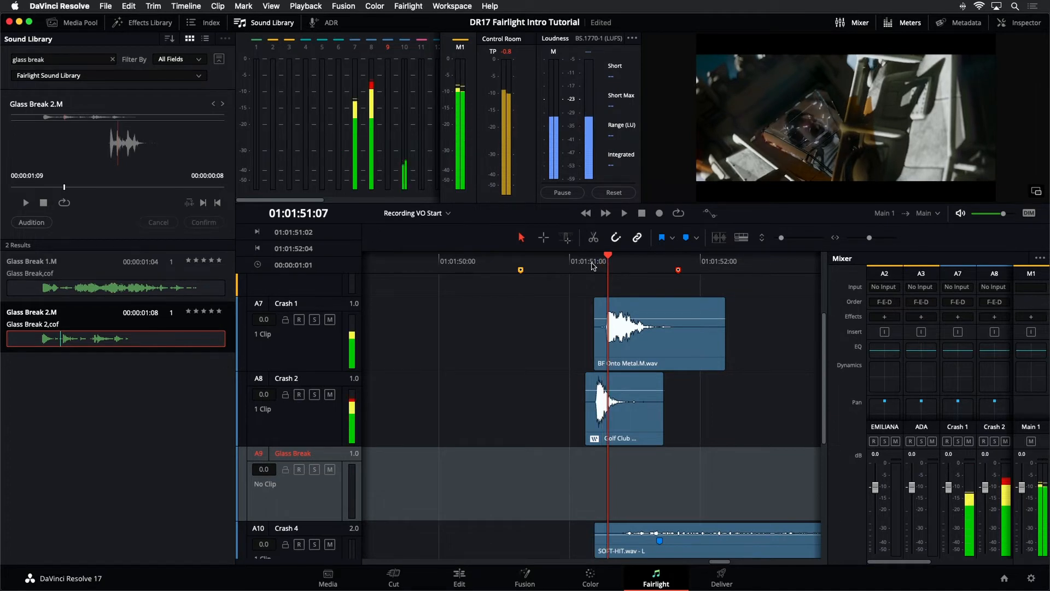
key("Right")
key("Right")
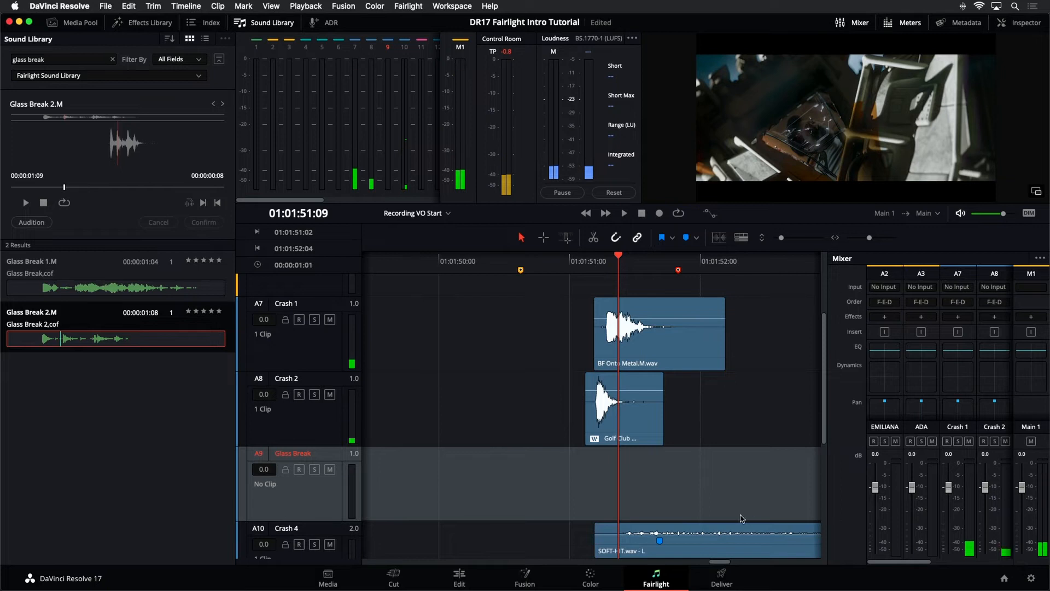
left_click(43, 227)
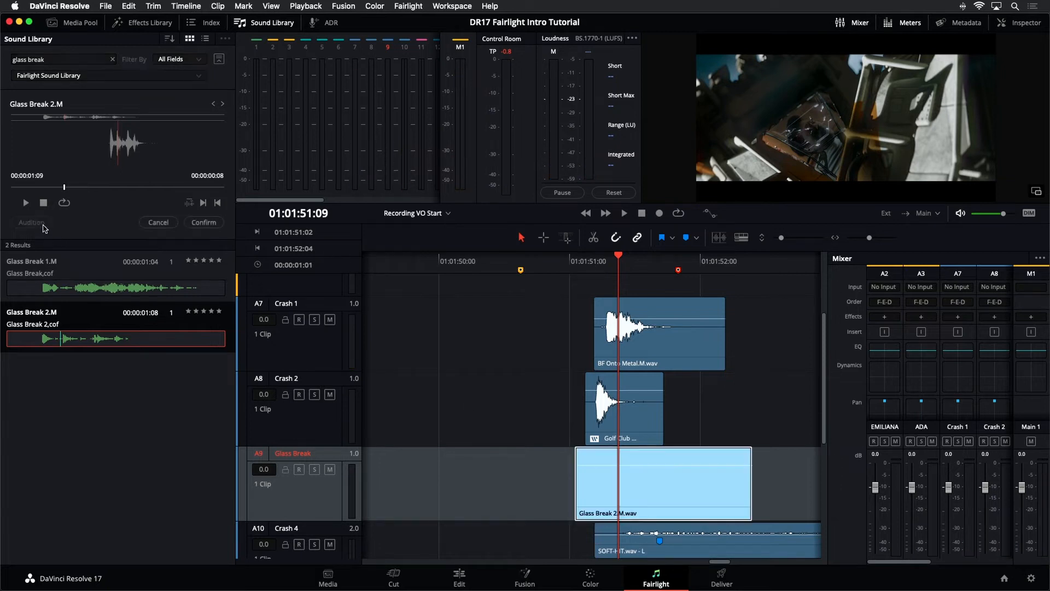
Step: Play the crash from 01:01:51:04 to hear the auditioned Glass Break 2 clip, and cancel the audition
left_click(588, 264)
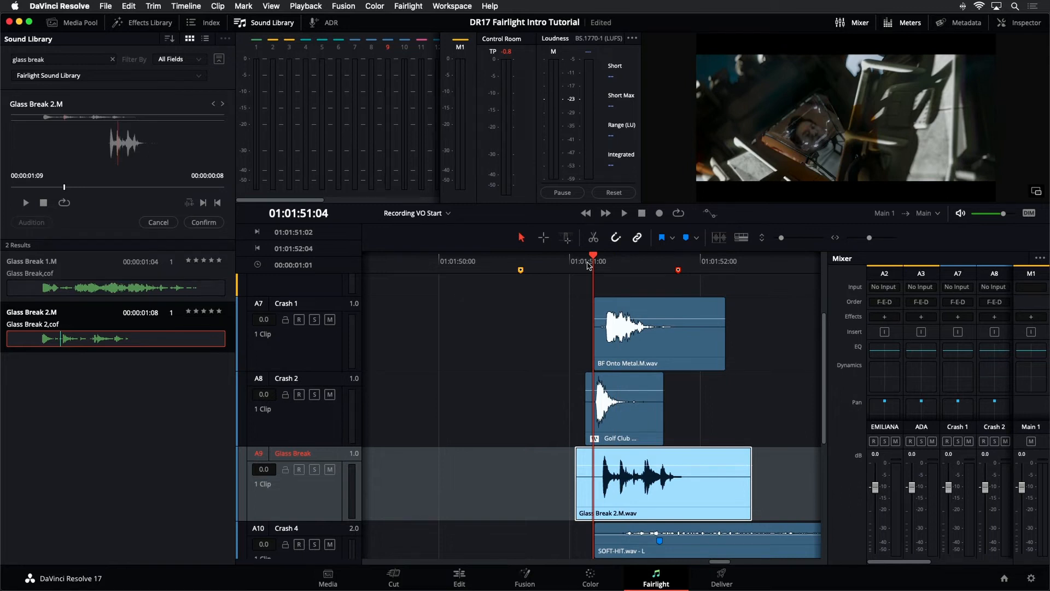
key("space")
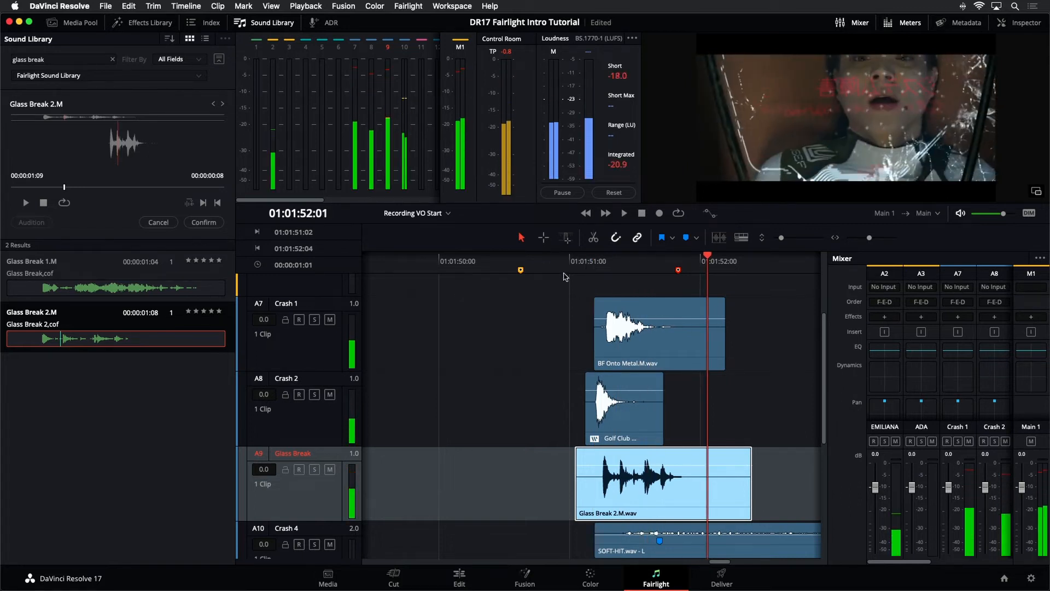
key("space")
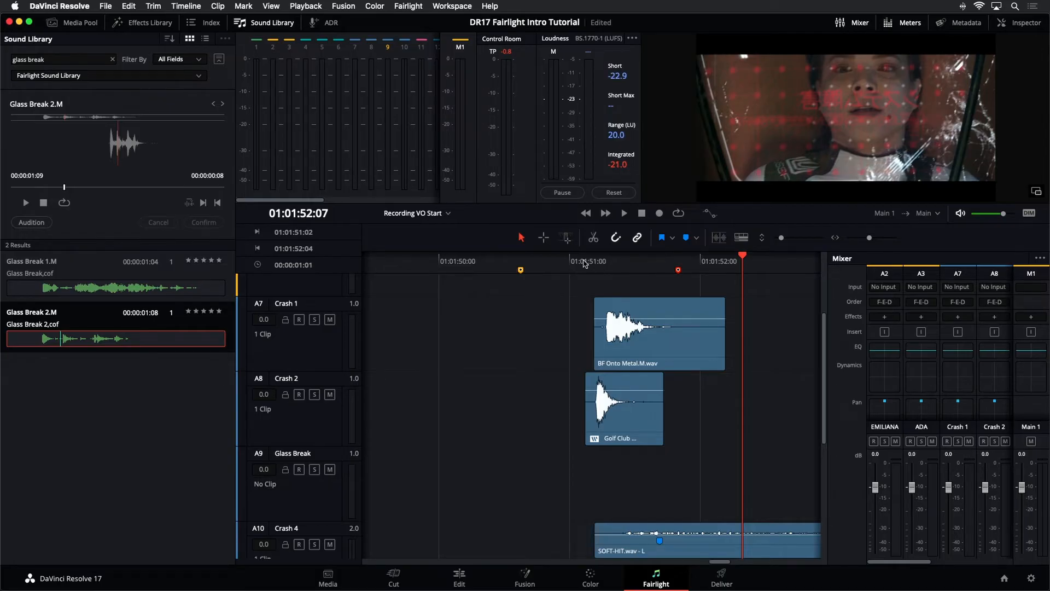
Step: Retarget the Glass Break track, audition Glass Break 2.M with its sync point at 01:01:51:07, and confirm the placement
left_click(584, 262)
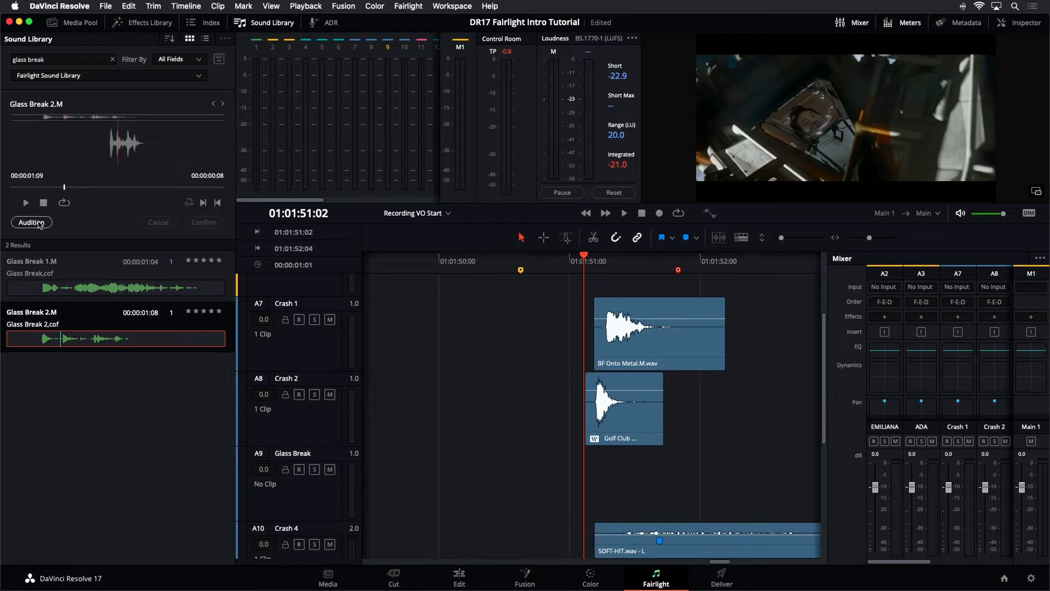
left_click(313, 512)
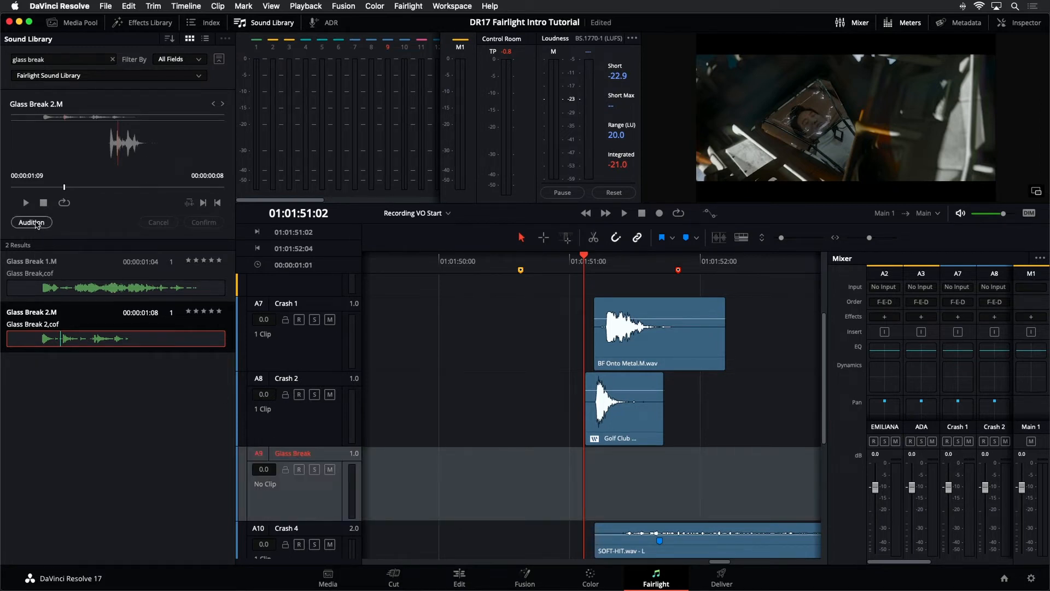
left_click_drag(588, 258, 613, 259)
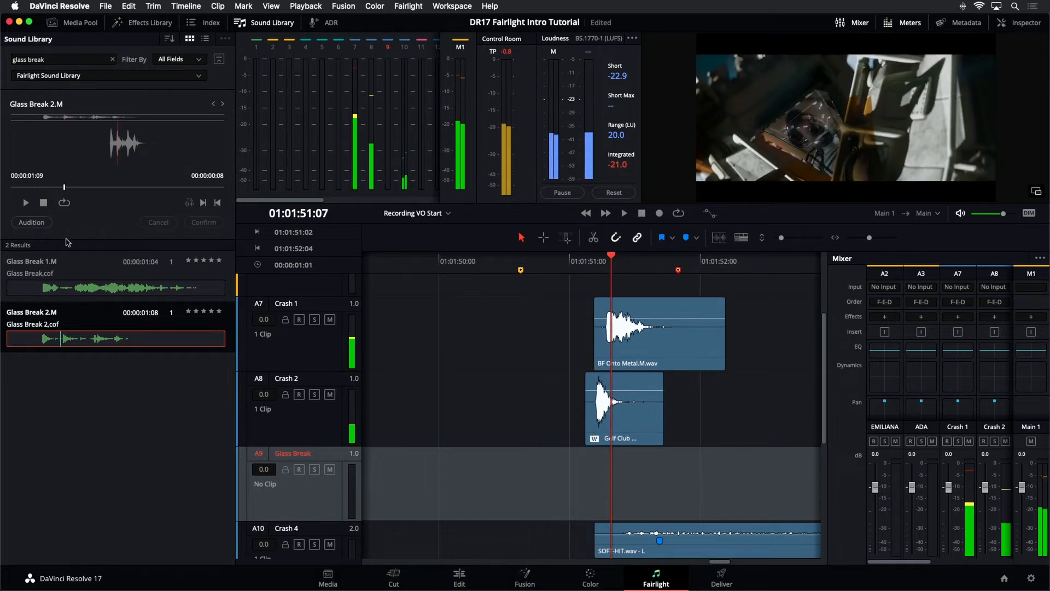
left_click(45, 224)
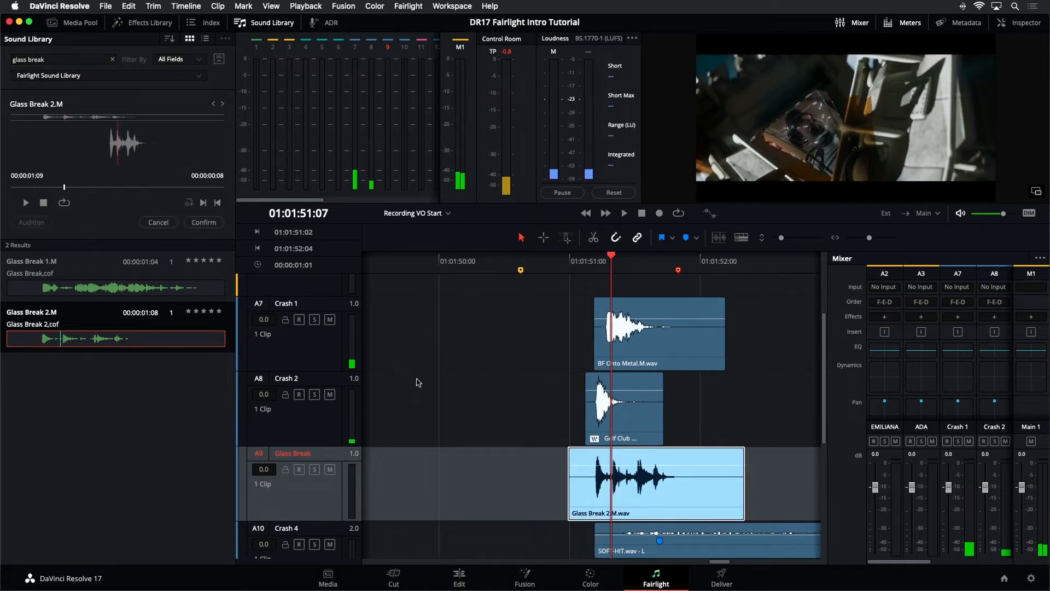
left_click(203, 223)
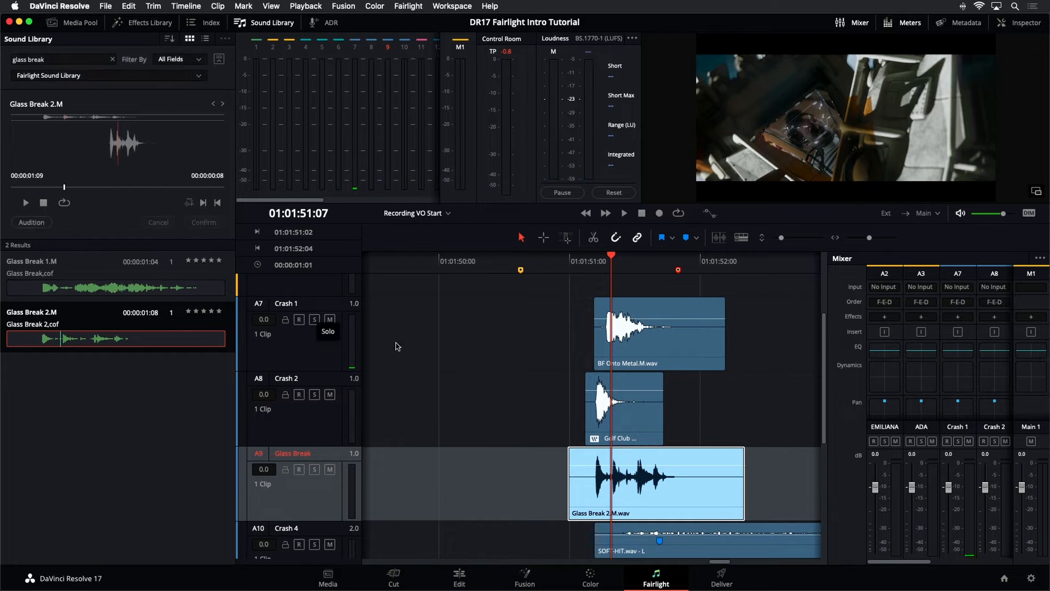
Step: Play the crash section from the start of the placed Glass Break 2 clip, and deselect the Glass Break track
left_click(567, 264)
key("space")
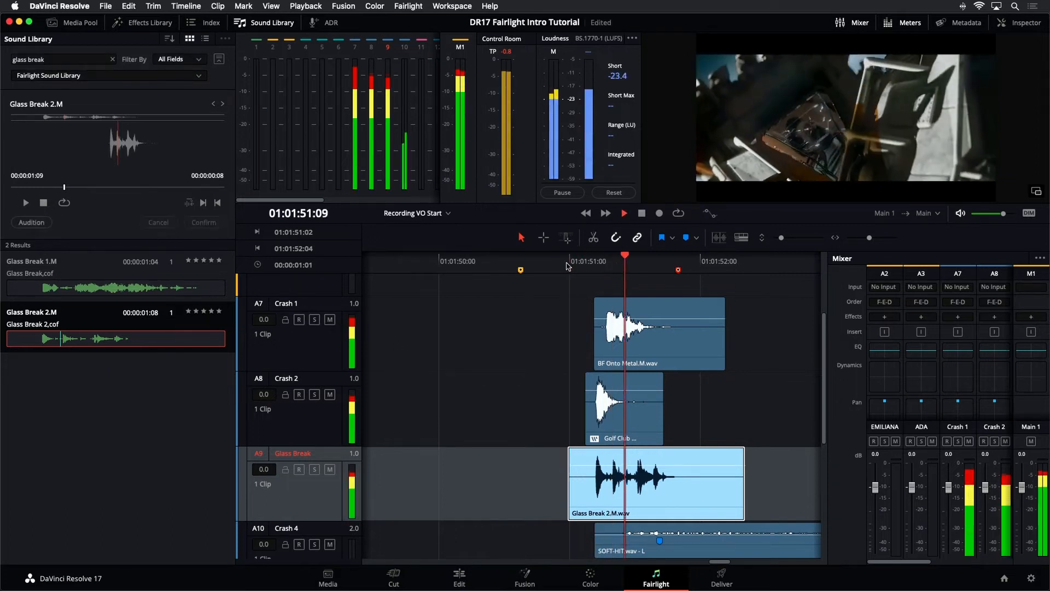
key("space")
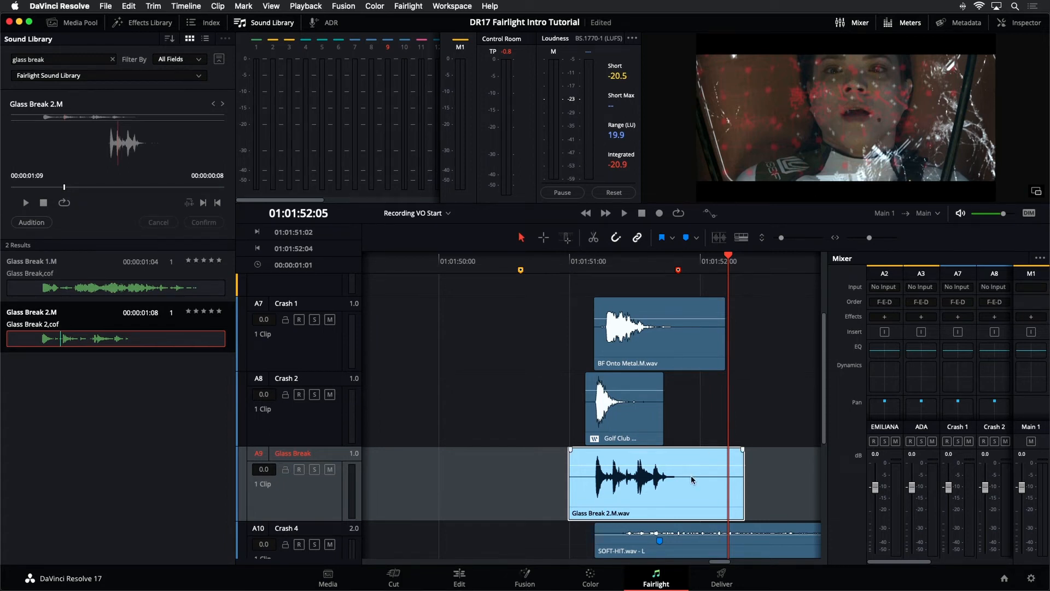
left_click(396, 386)
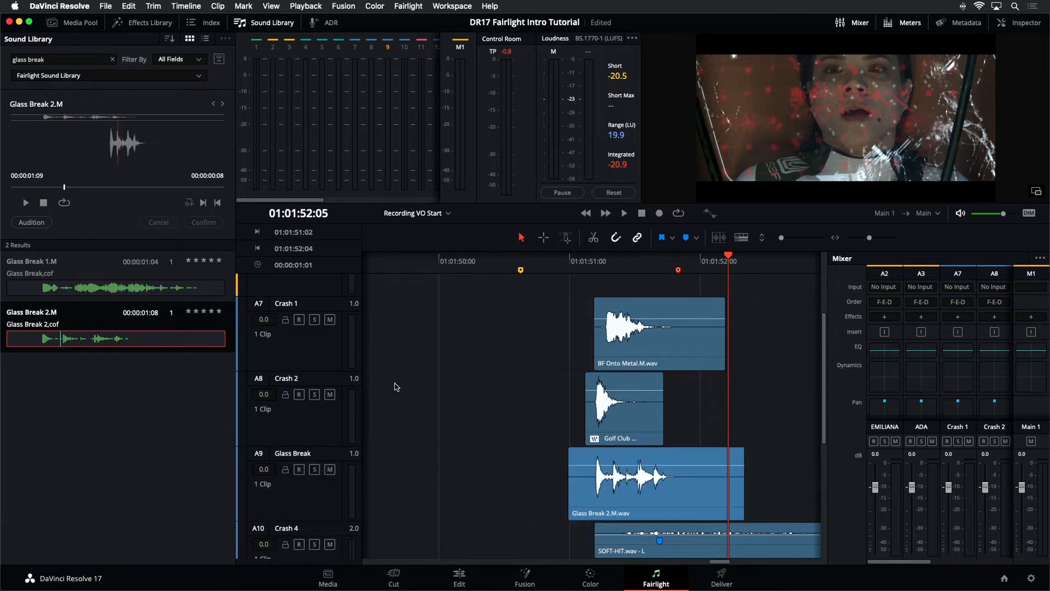
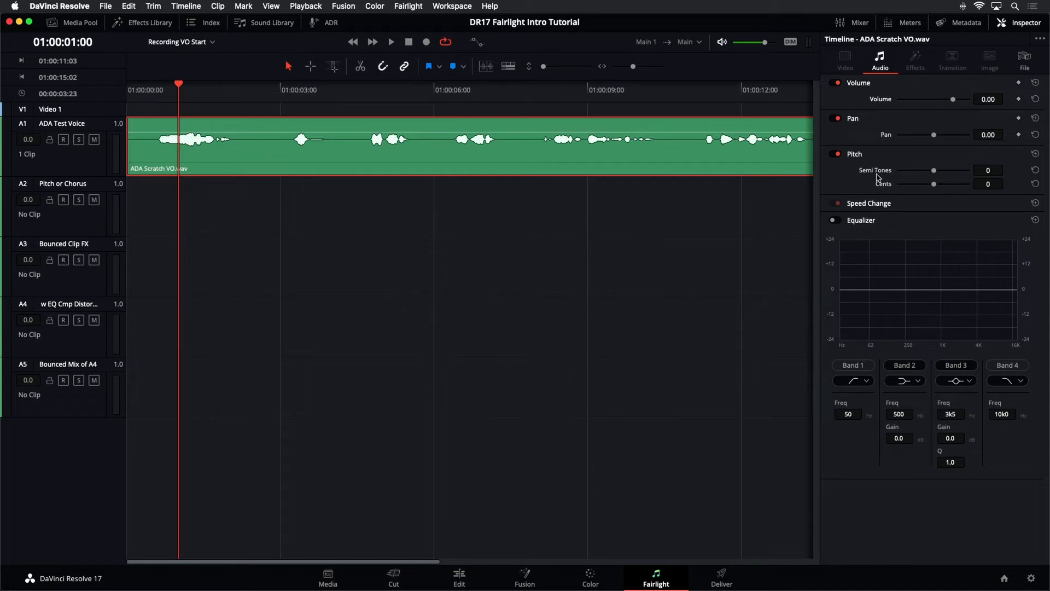
Step: Try raising and lowering the semitone pitch of the ADA Scratch VO clip, and reset its pitch settings
left_click(935, 171)
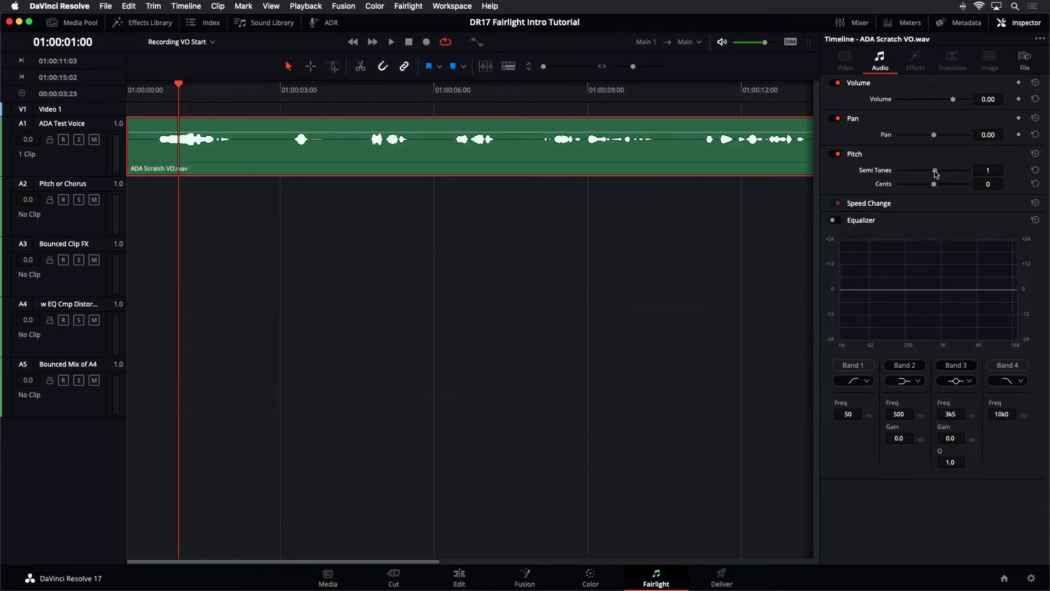
mouse_move(945, 173)
left_mouse_down()
mouse_move(891, 174)
mouse_move(964, 174)
left_mouse_up()
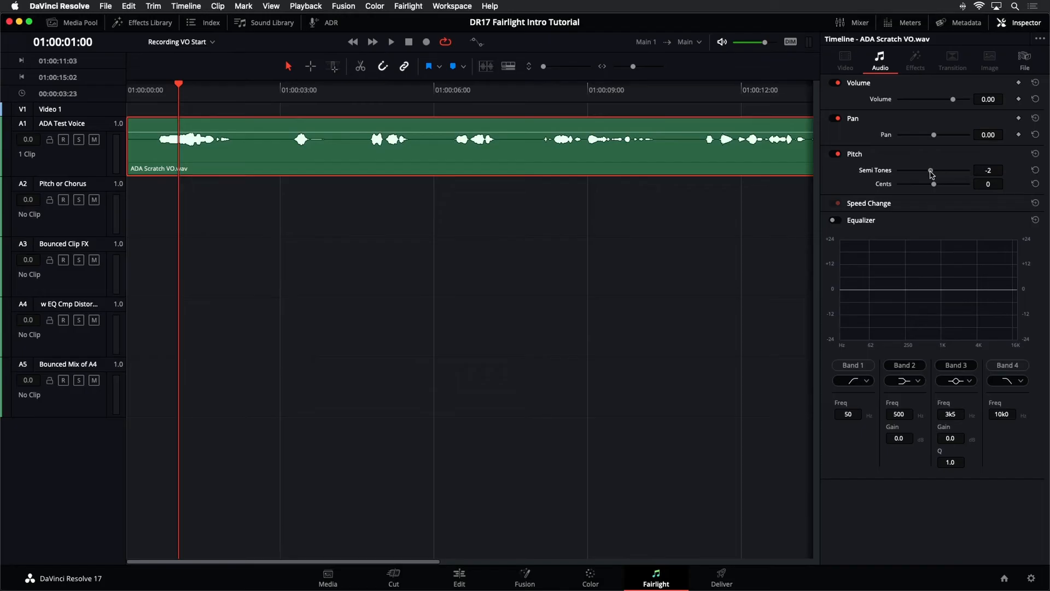
left_click_drag(932, 174, 919, 177)
left_click(1035, 153)
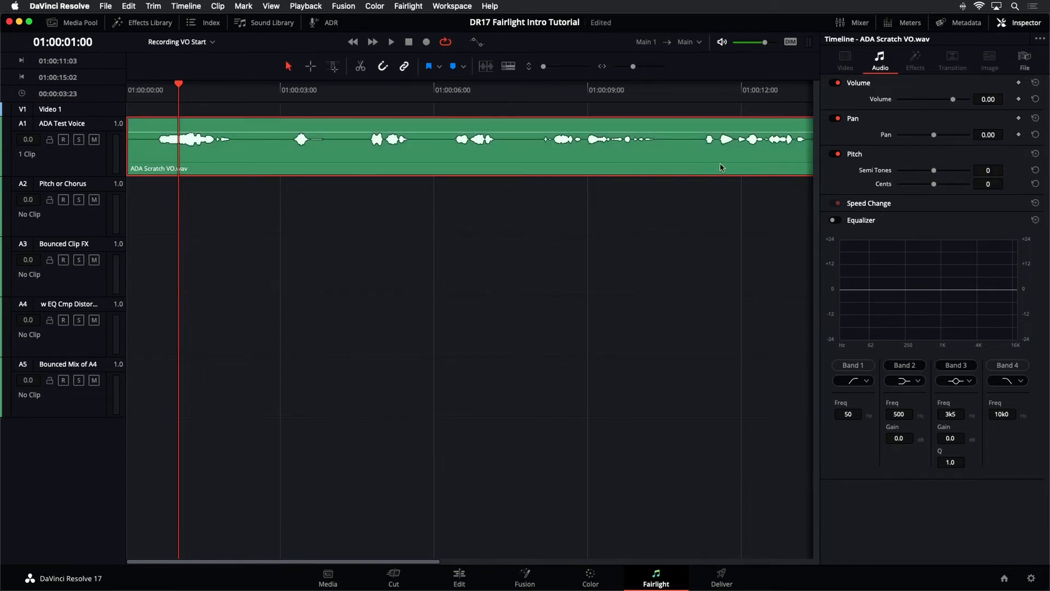
Step: Play the ADA Scratch VO clip and compare it with its semitone pitch lowered and then raised to 17
key("space")
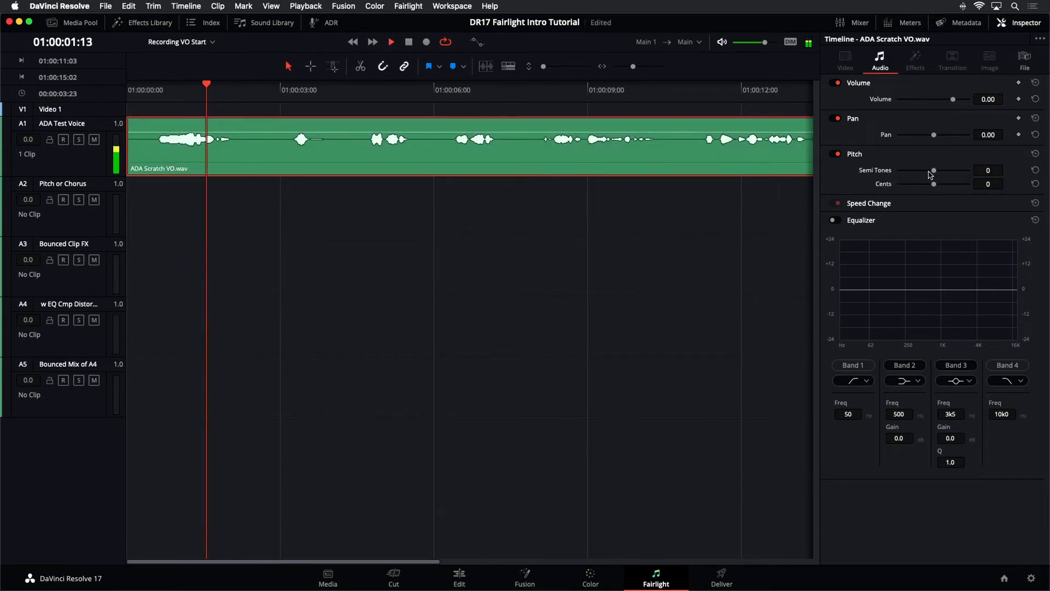
left_click_drag(933, 171, 910, 182)
key("space")
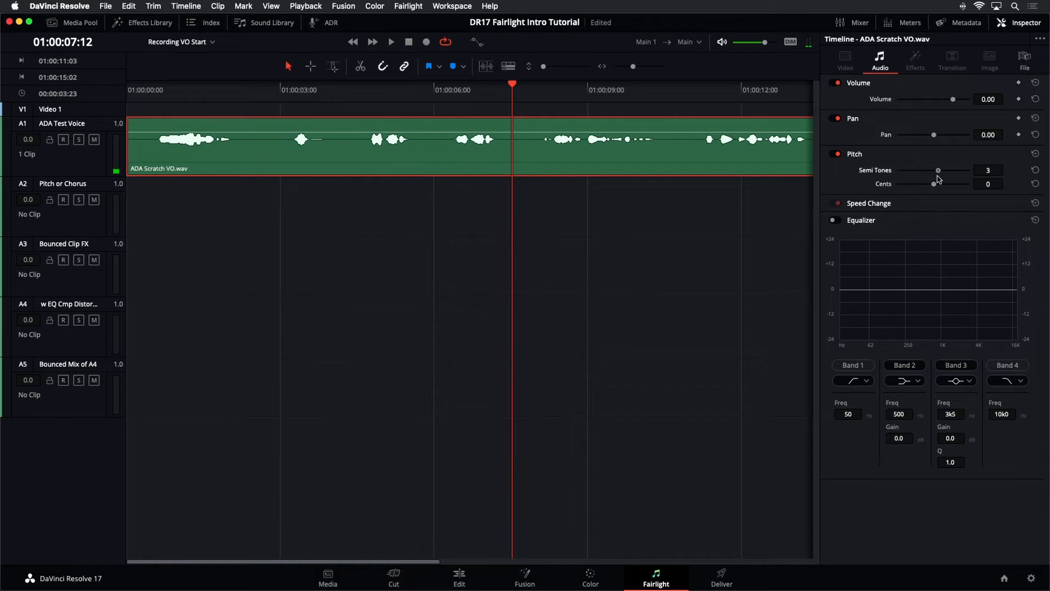
key("space")
left_click_drag(938, 178, 962, 177)
key("space")
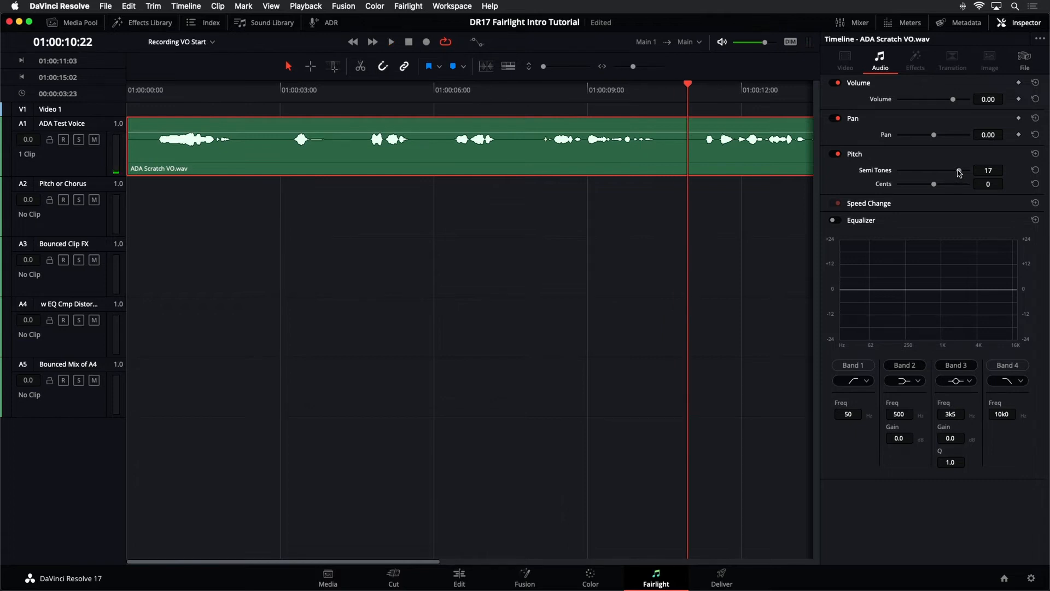
Step: Set the clip's pitch to 4 and then 5 semitones, listening to the voice during playback
left_click_drag(959, 173, 938, 174)
key("space")
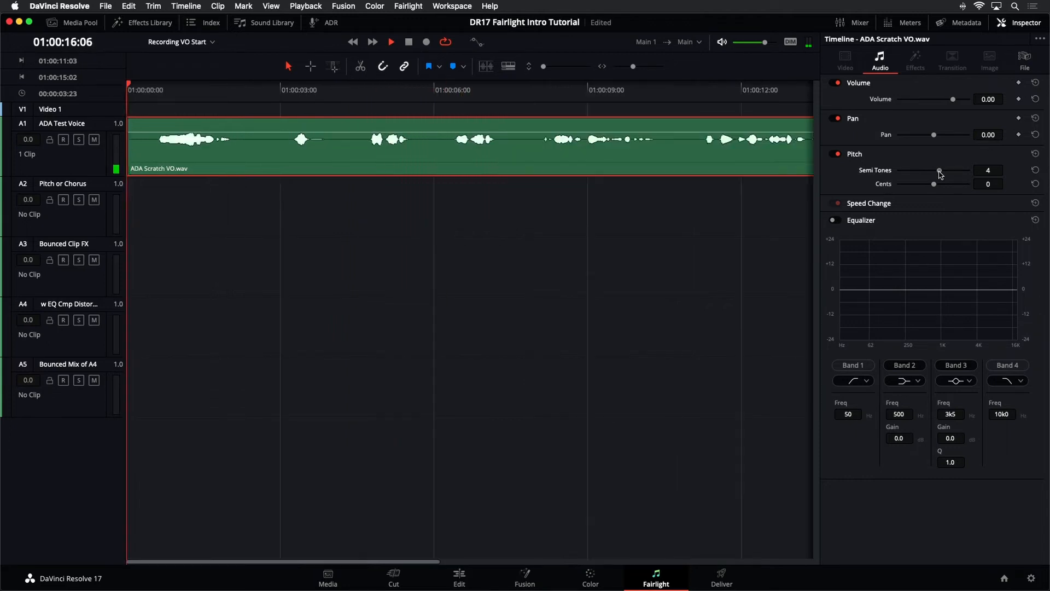
left_click_drag(939, 171, 941, 171)
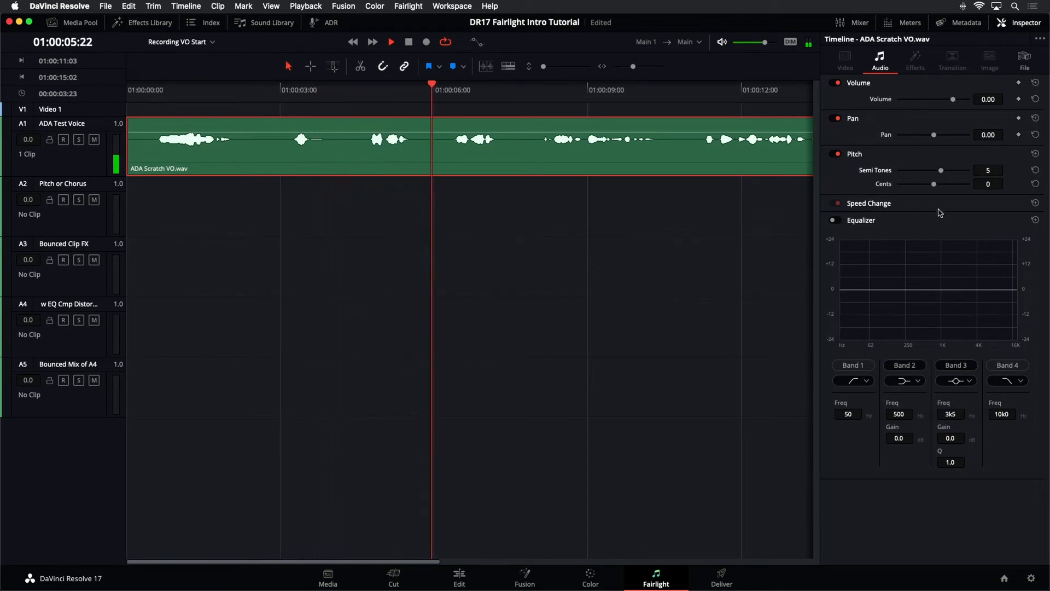
key("space")
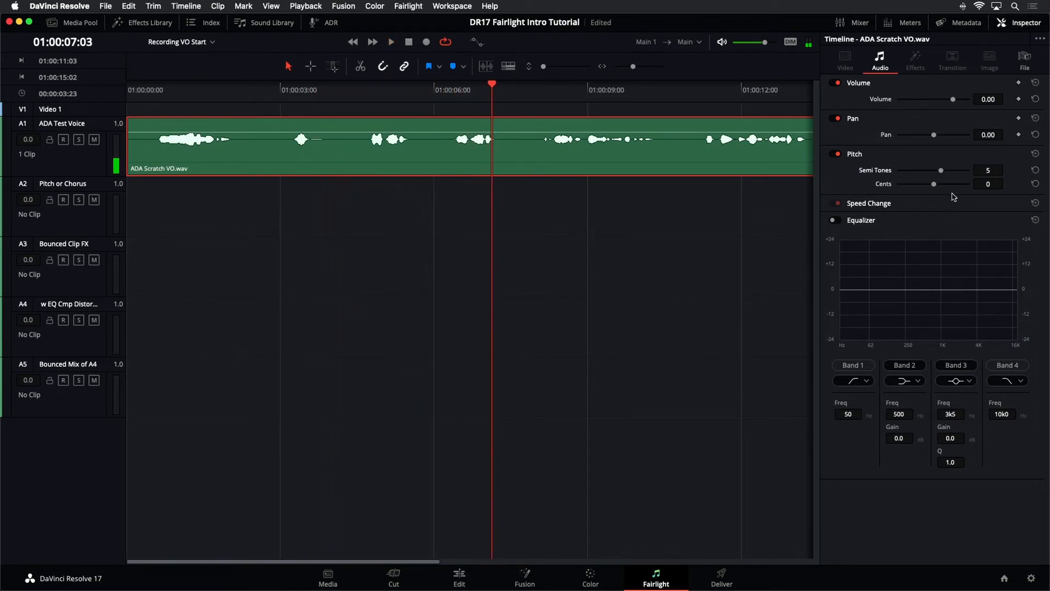
Step: Try the voice clip at -7 semitones during playback, and return the semitone pitch to 0
left_click_drag(941, 171, 924, 173)
key("space")
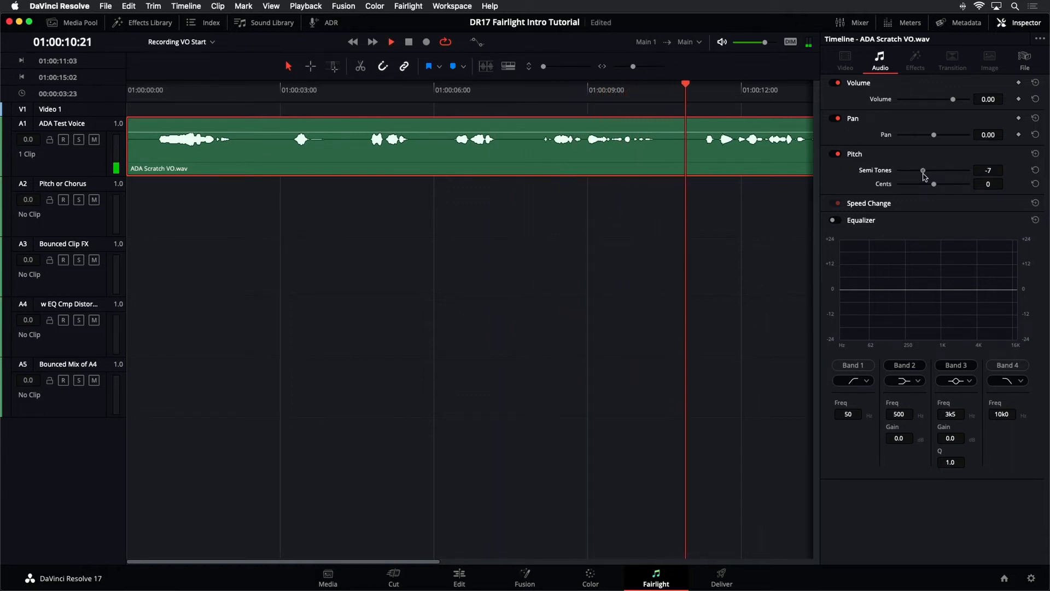
key("space")
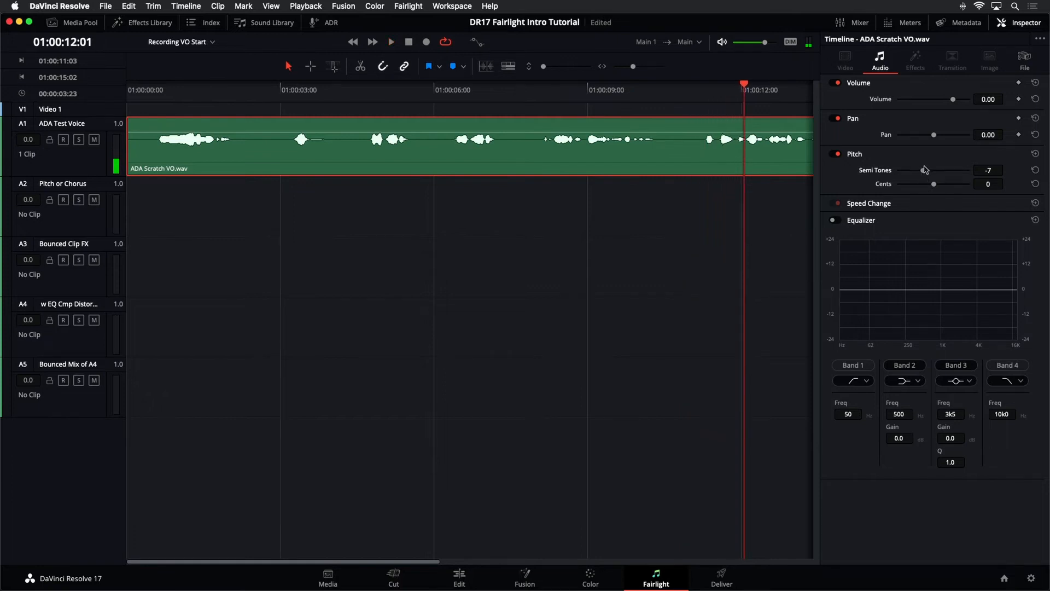
left_click_drag(933, 173, 935, 173)
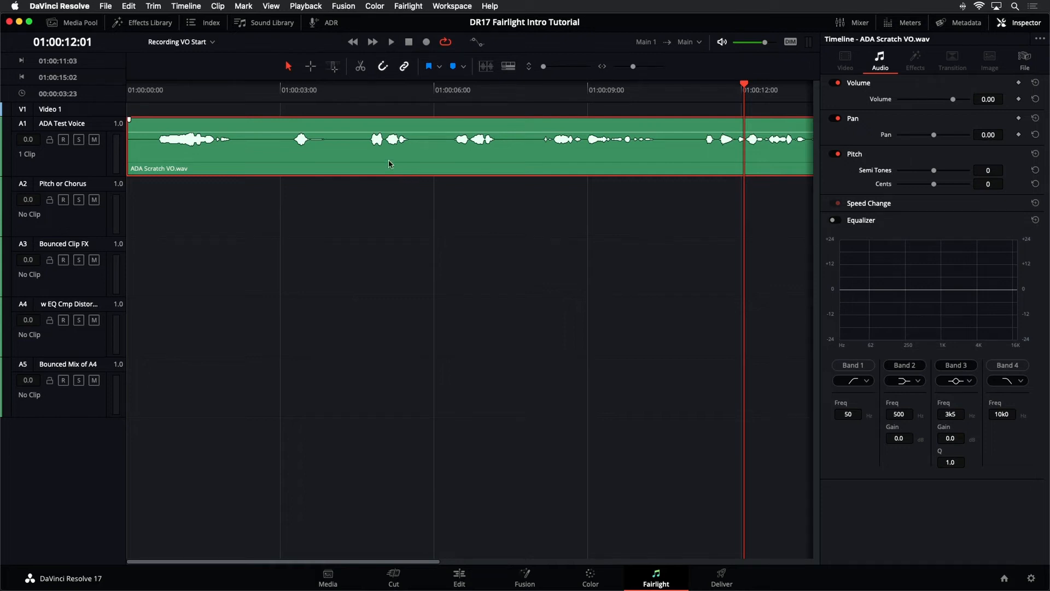
Step: Copy the ADA Scratch VO clip from the ADA Test Voice track onto the Pitch or Chorus track, and play both clips together
left_click_drag(388, 163, 385, 189)
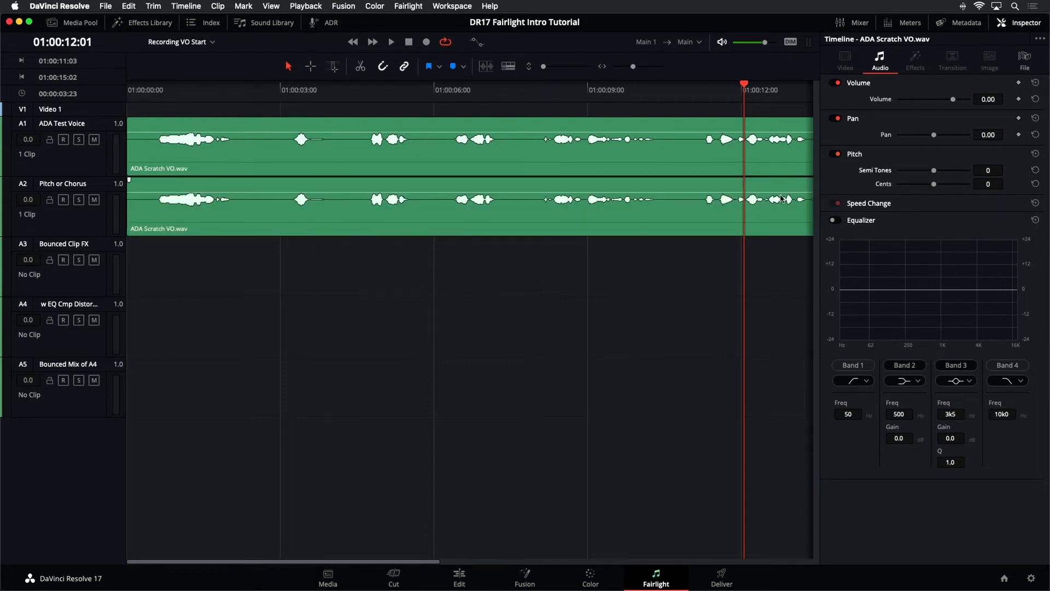
key("space")
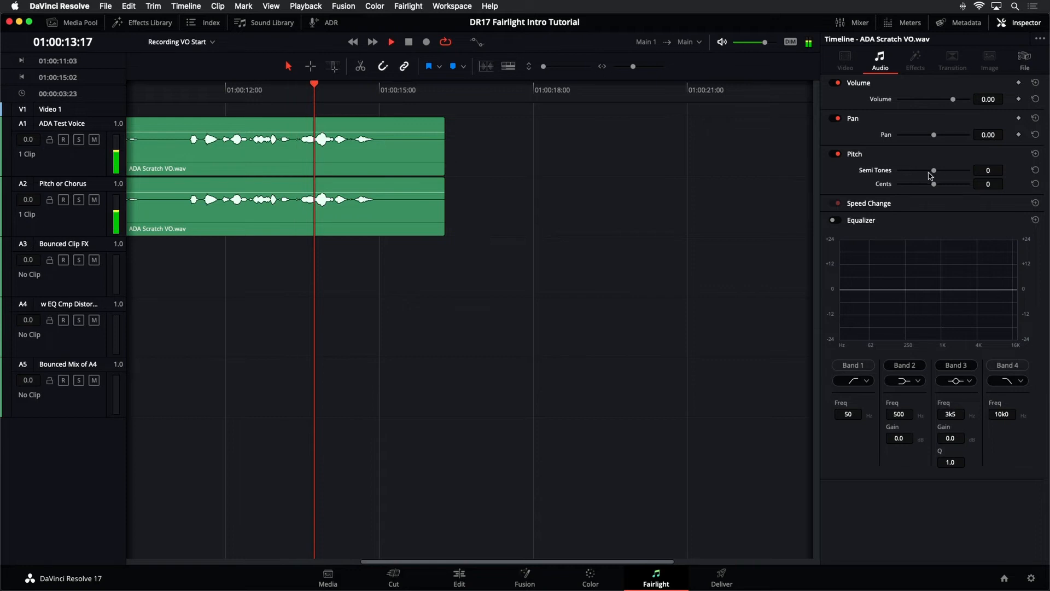
Step: Try the ADA Test Voice clip at -5 and then -12 semitones while both clips play
left_click_drag(934, 171, 927, 171)
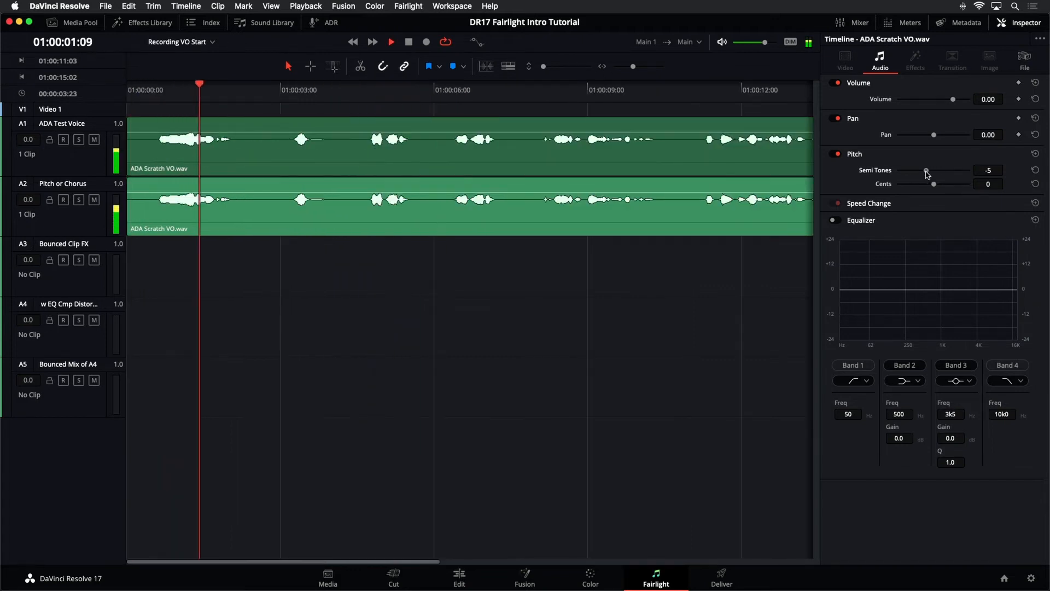
left_click_drag(926, 171, 916, 175)
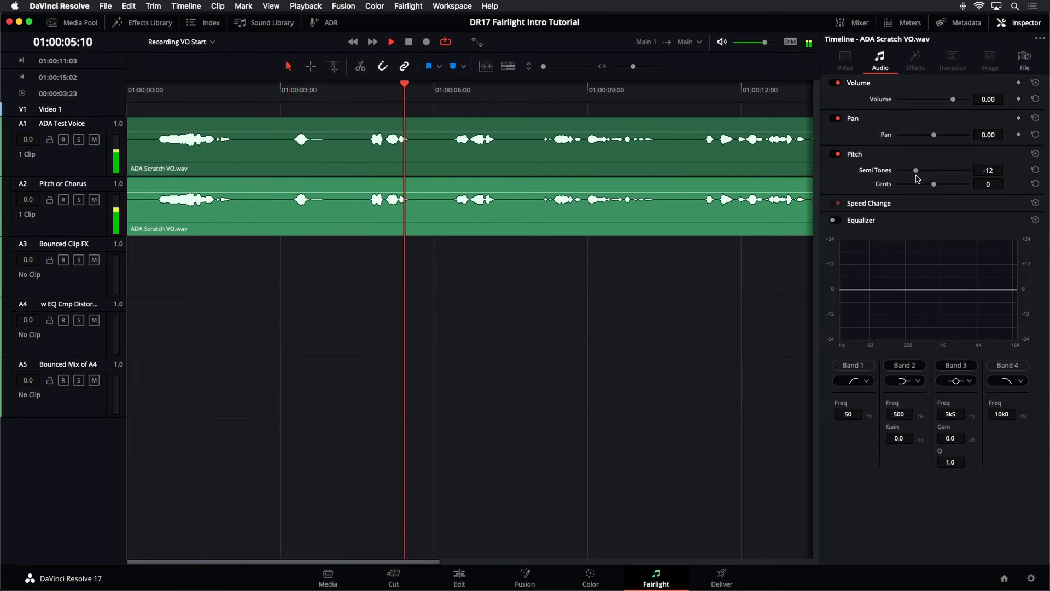
key("space")
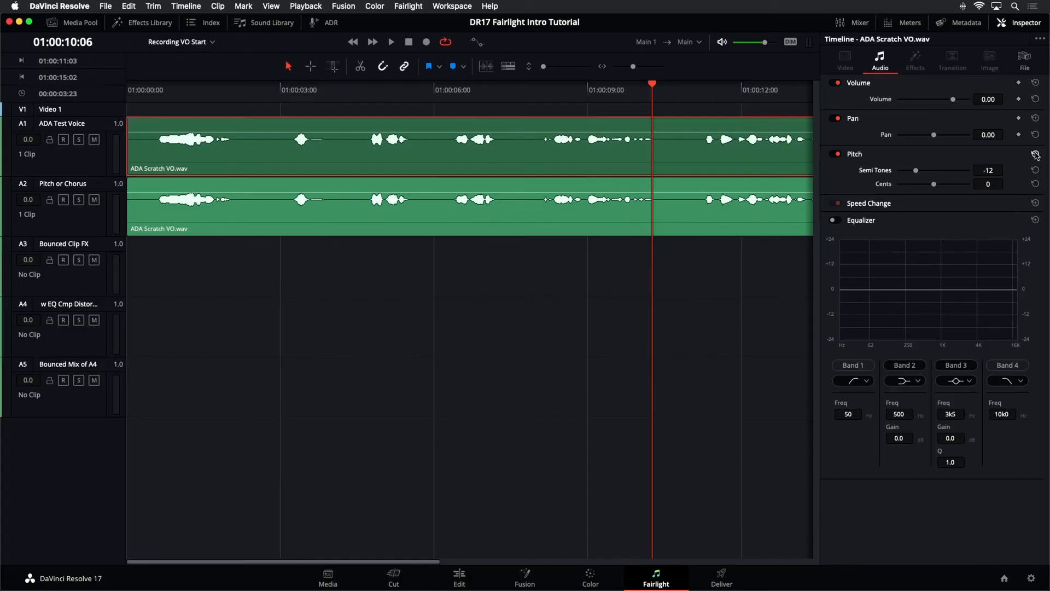
Step: Try -12 semitones and a volume of -5.80 on the Pitch or Chorus clip during playback, and return both settings to 0
left_click(664, 215)
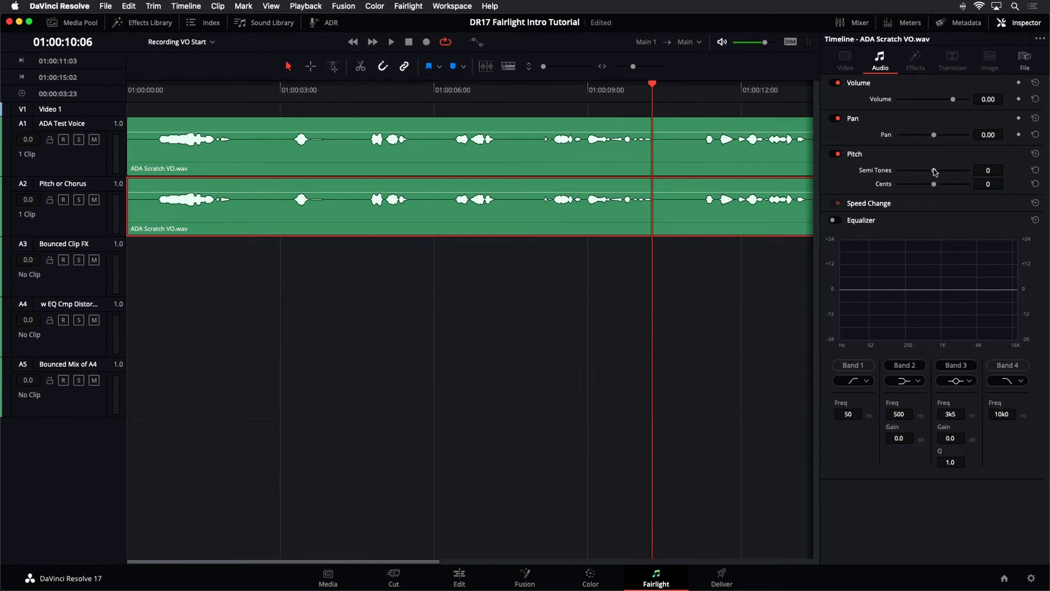
left_click_drag(935, 172, 930, 174)
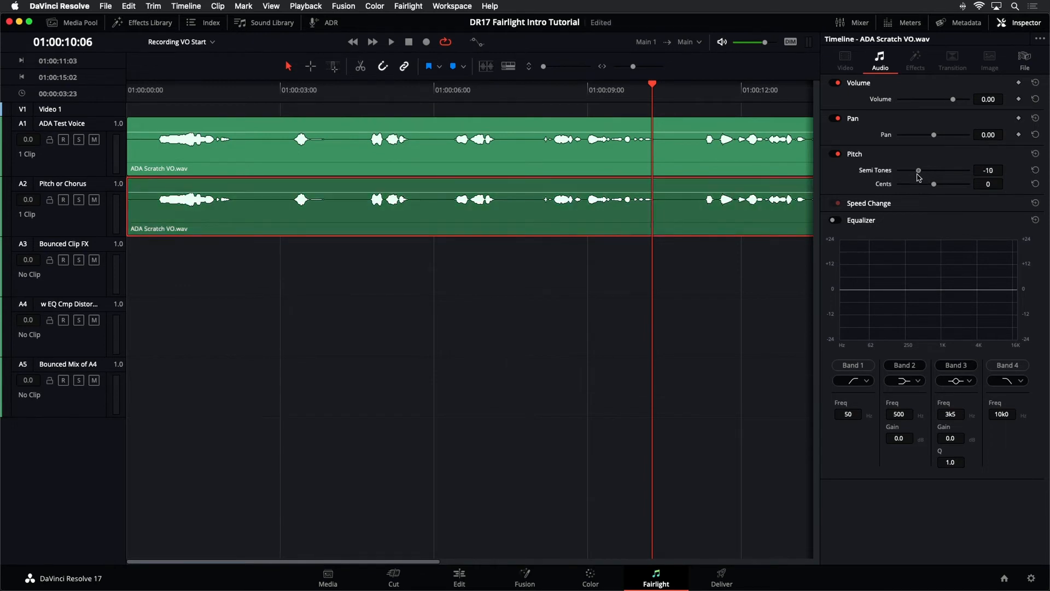
key("space")
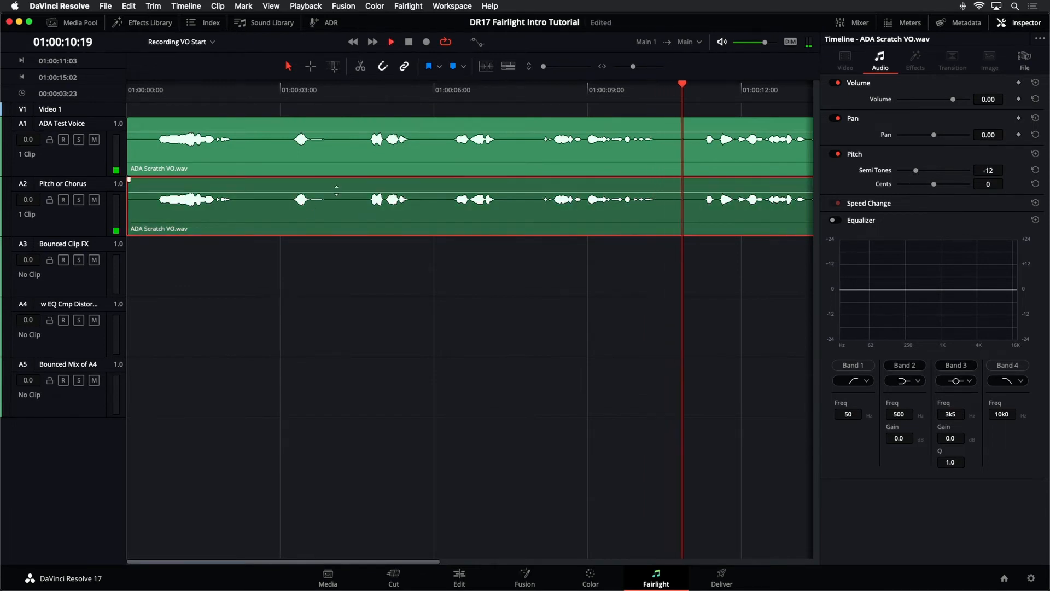
left_click_drag(336, 193, 337, 194)
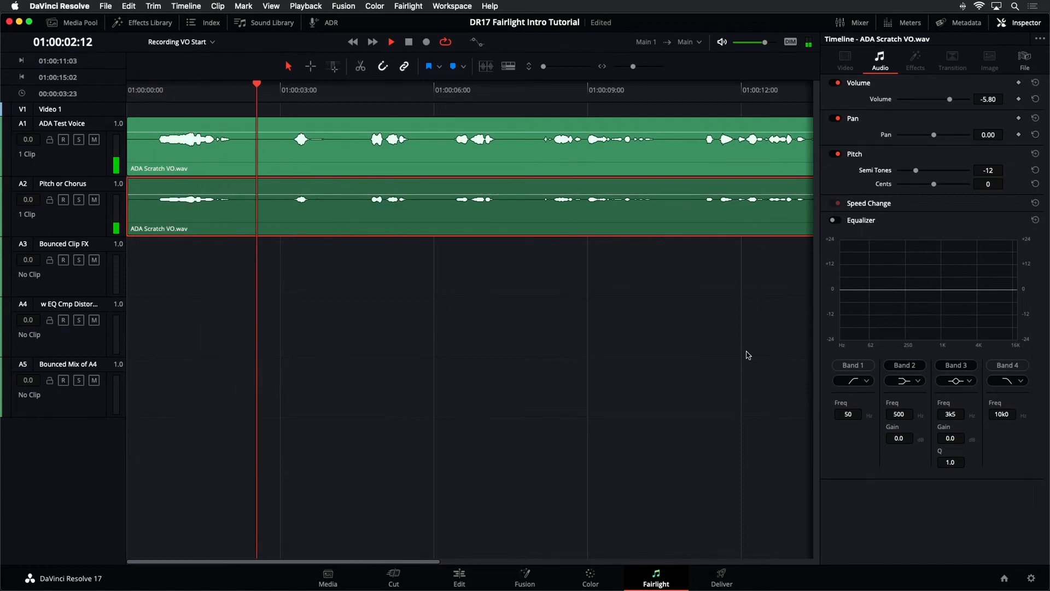
key("space")
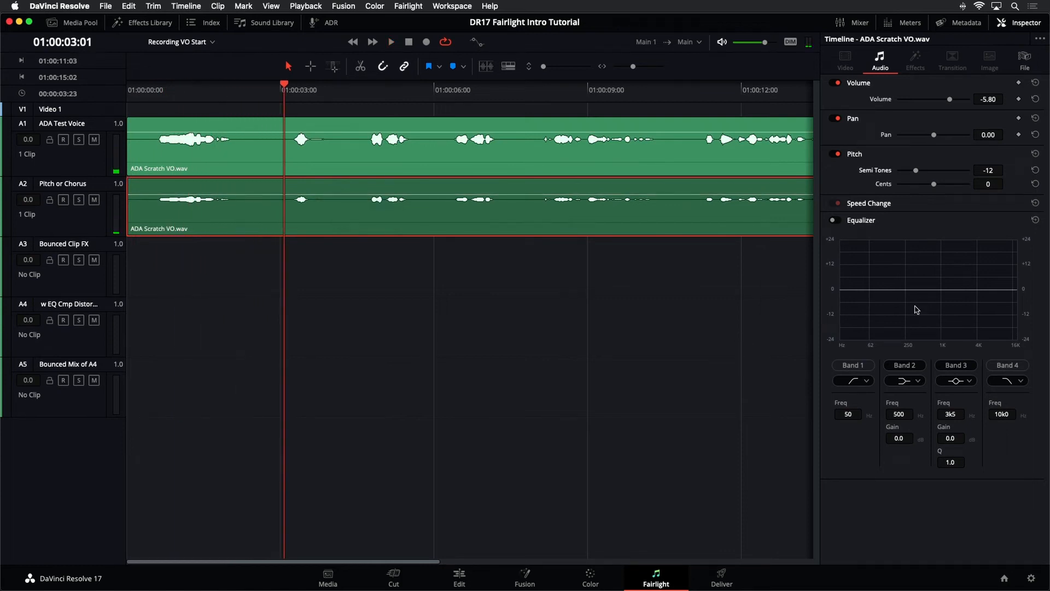
left_click(1035, 156)
mouse_move(330, 191)
left_mouse_down()
mouse_move(330, 270)
mouse_move(333, 186)
left_mouse_up()
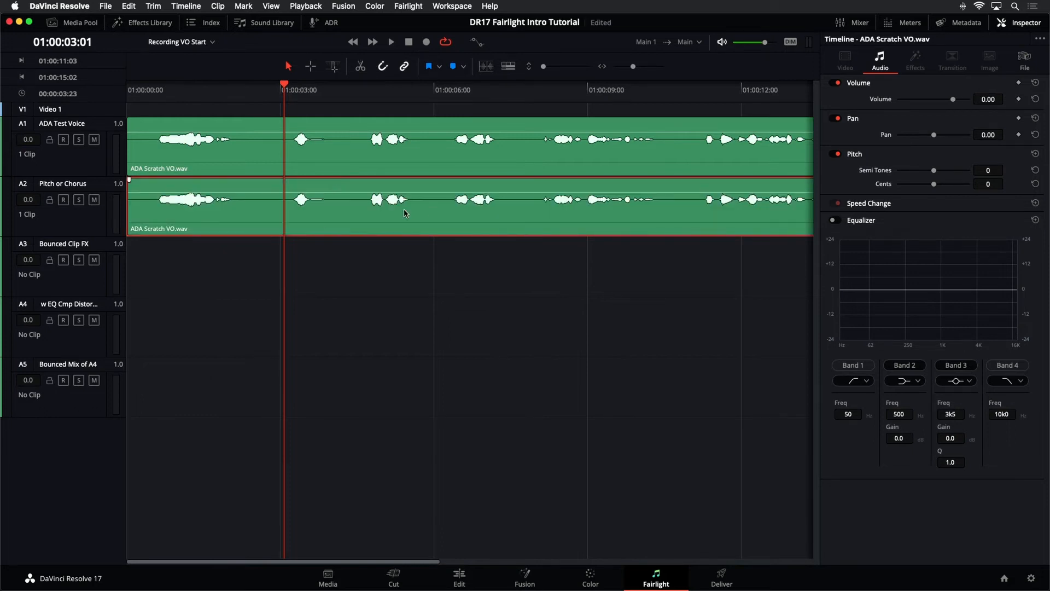
Step: Add the Chorus effect from the Effects Library to the ADA Scratch VO clip on the Pitch or Chorus track
key("super+minus")
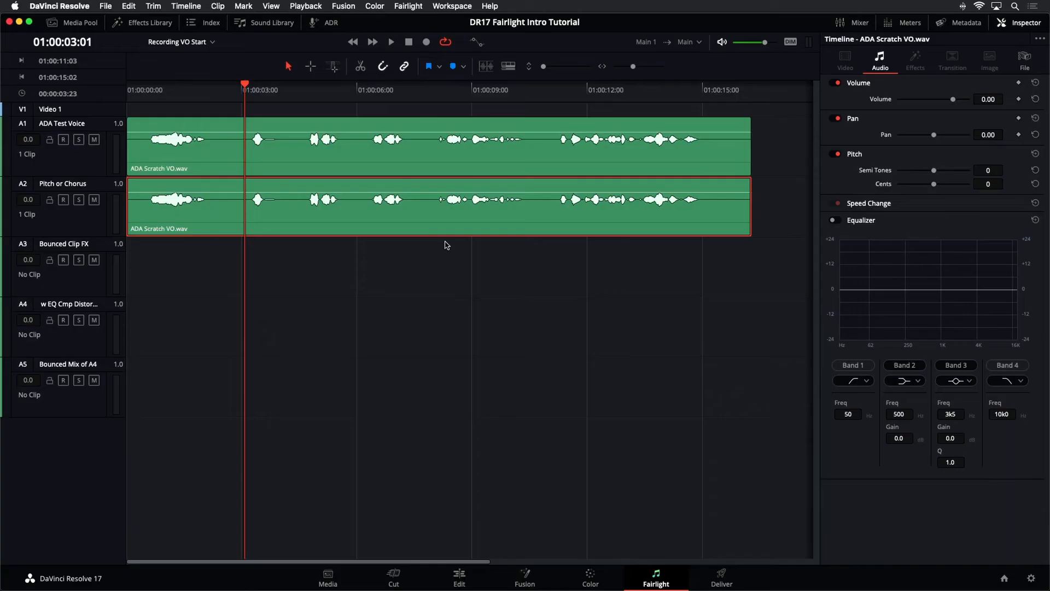
left_click(131, 28)
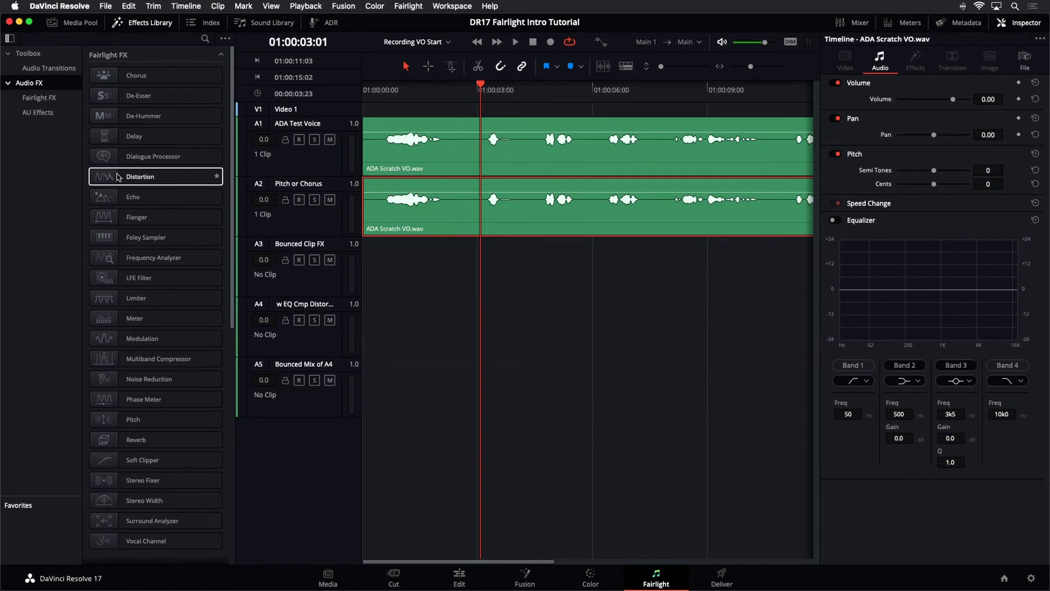
left_click(143, 81)
left_click_drag(137, 80, 381, 209)
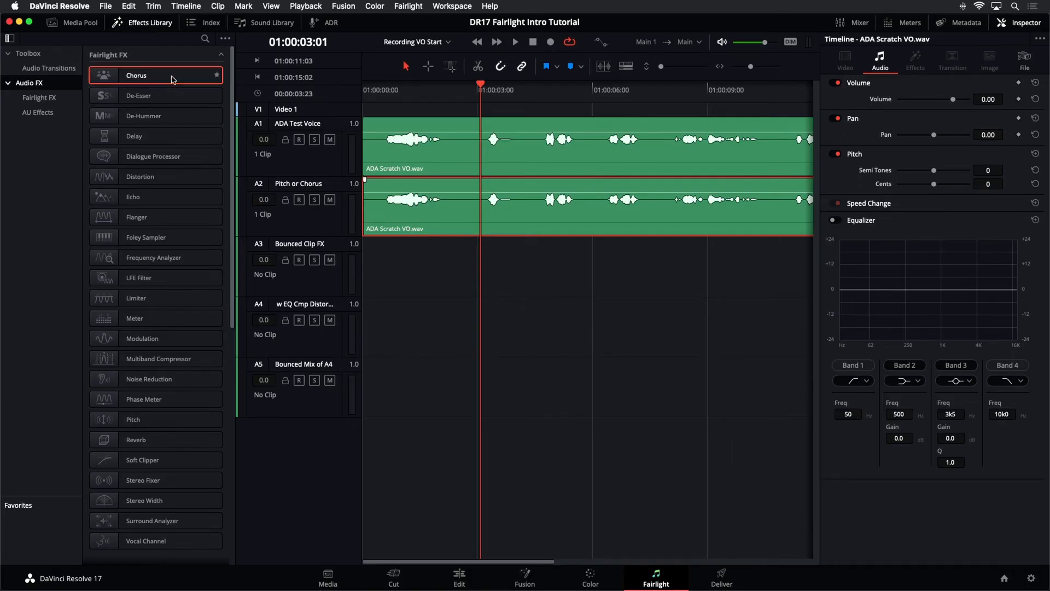
left_click_drag(173, 78, 383, 219)
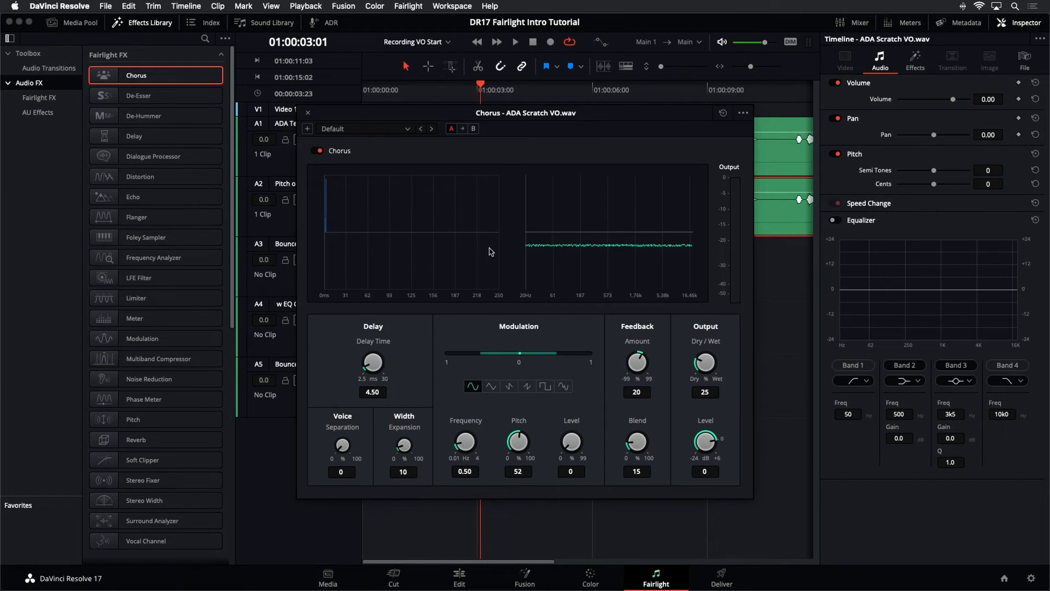
Step: Show the clip's Chorus parameters in the Inspector, and close and reopen the custom Chorus window
left_click_drag(404, 110, 462, 162)
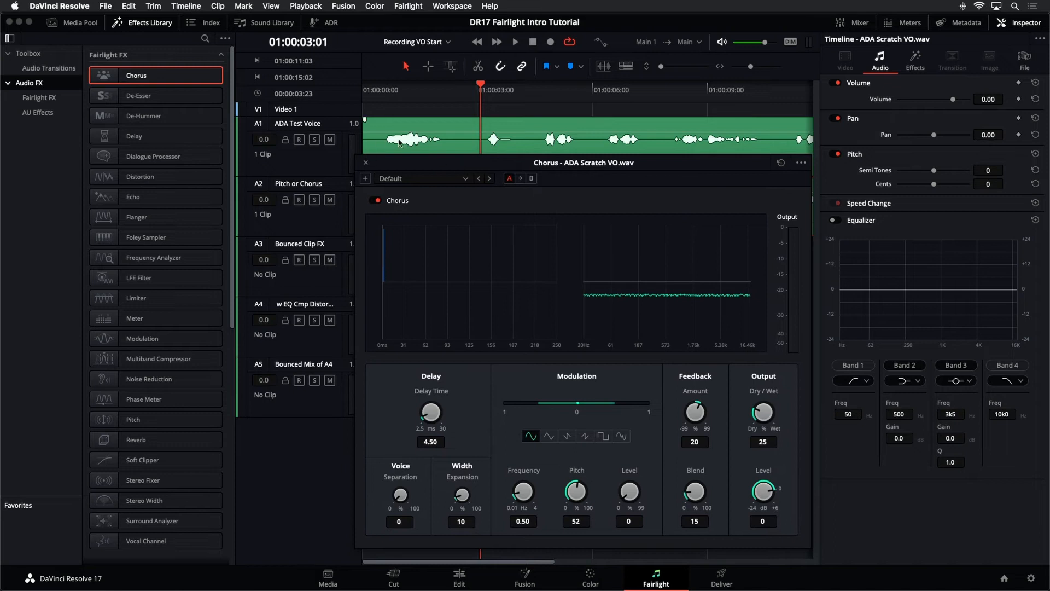
left_click_drag(708, 163, 714, 268)
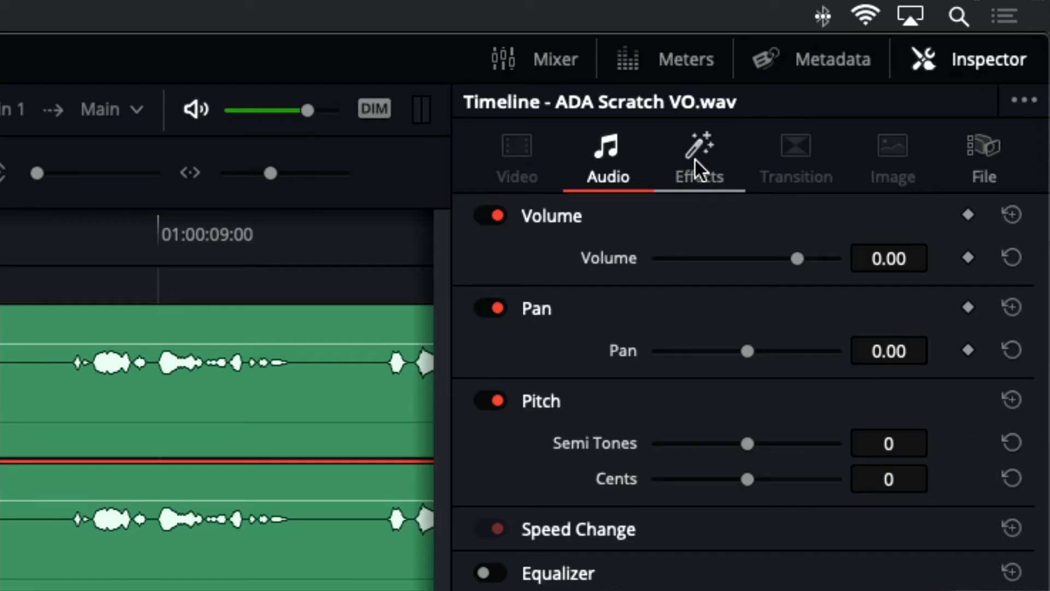
left_click(695, 160)
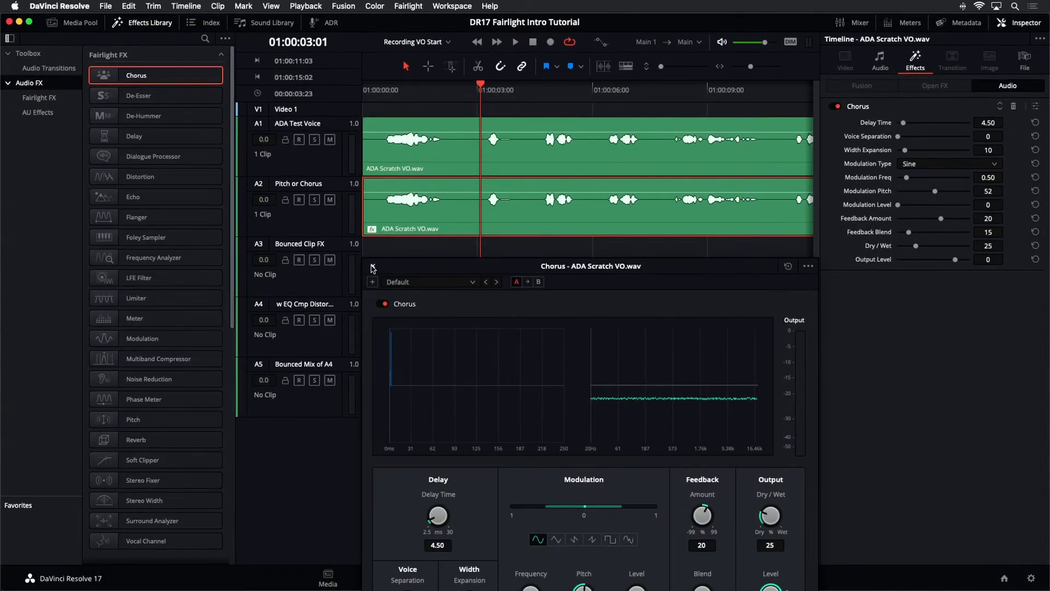
left_click(373, 267)
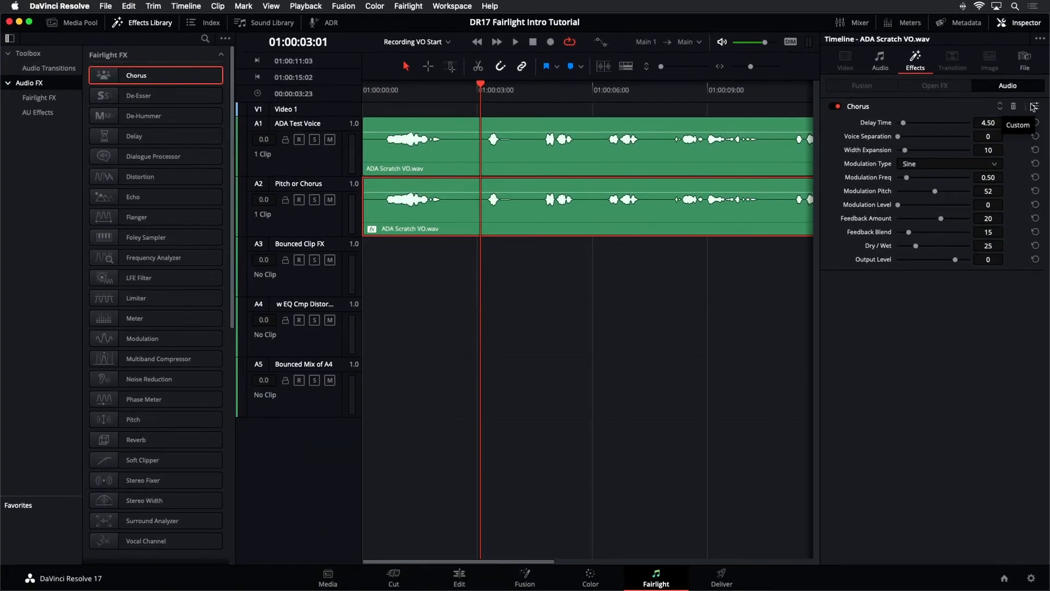
left_click(1033, 106)
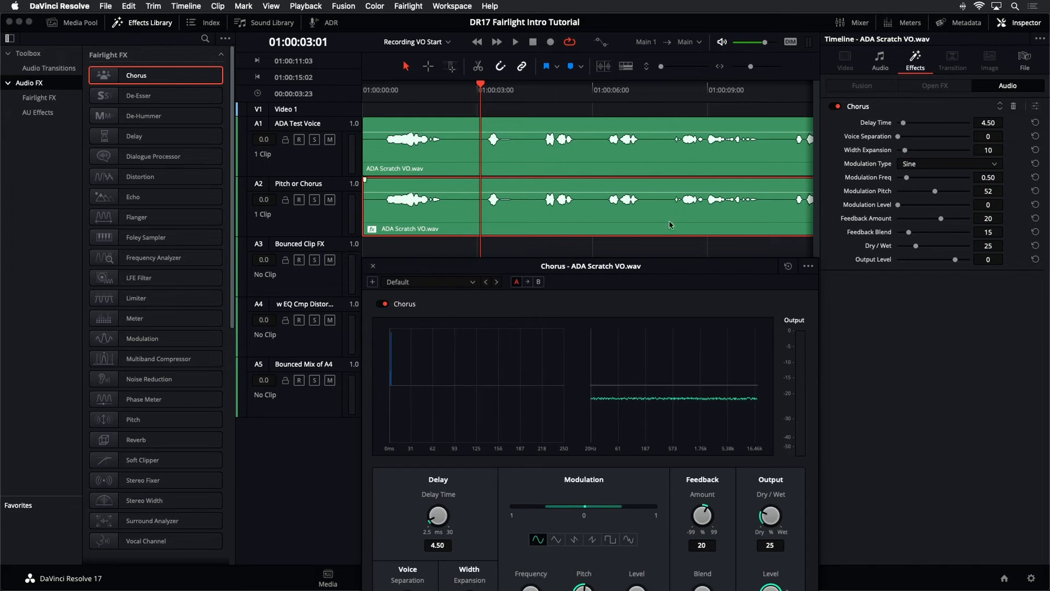
left_click_drag(585, 271, 550, 174)
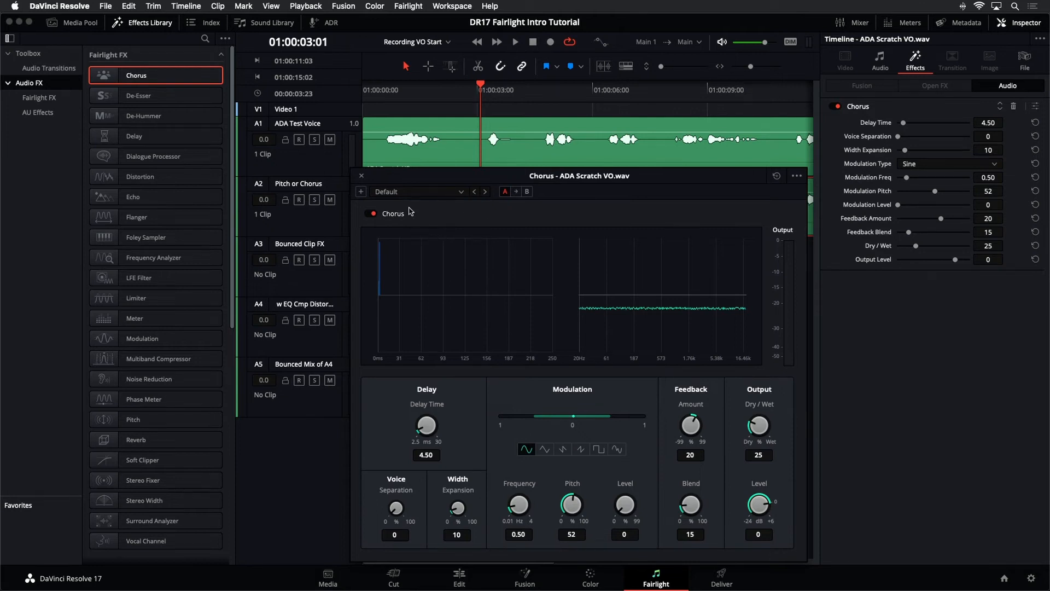
Step: Look through the available Chorus presets and play both tracks with the Default preset
left_click(461, 192)
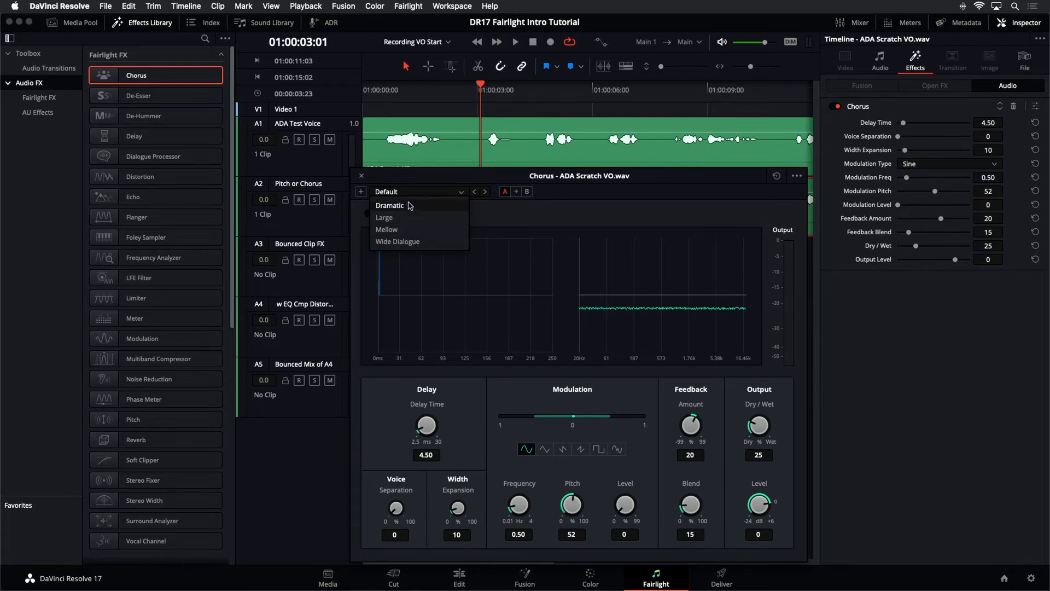
left_click(444, 182)
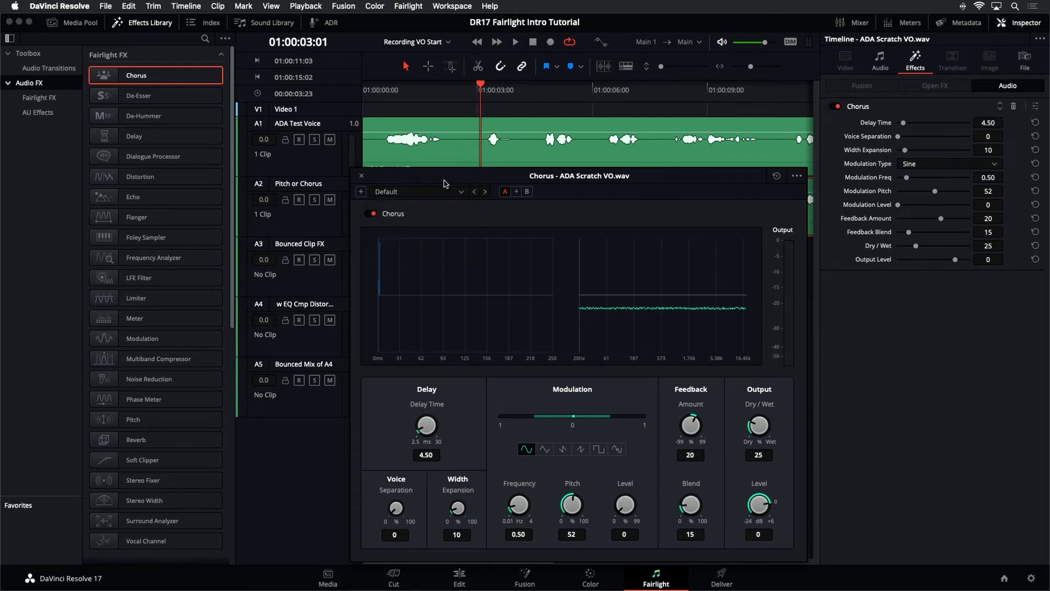
key("space")
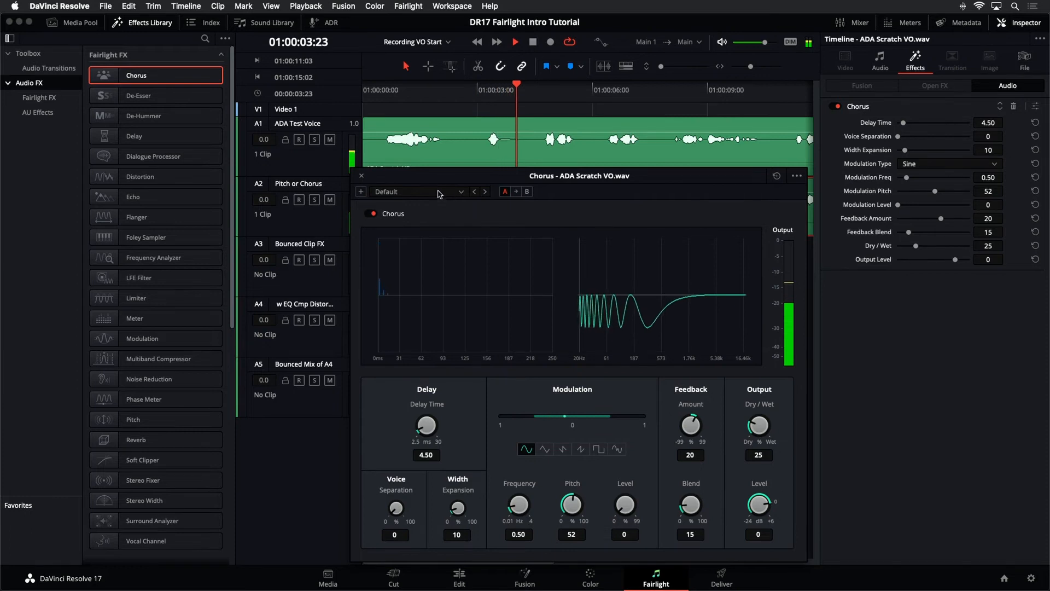
key("space")
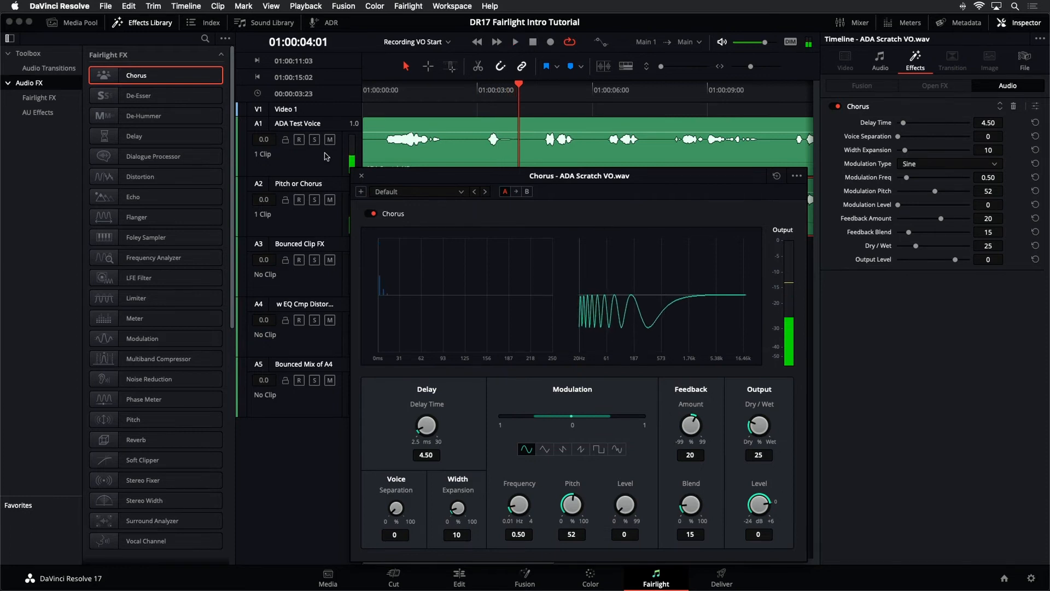
Step: Solo the Pitch or Chorus track and apply the Dramatic Chorus preset while listening to the voice
left_click(315, 201)
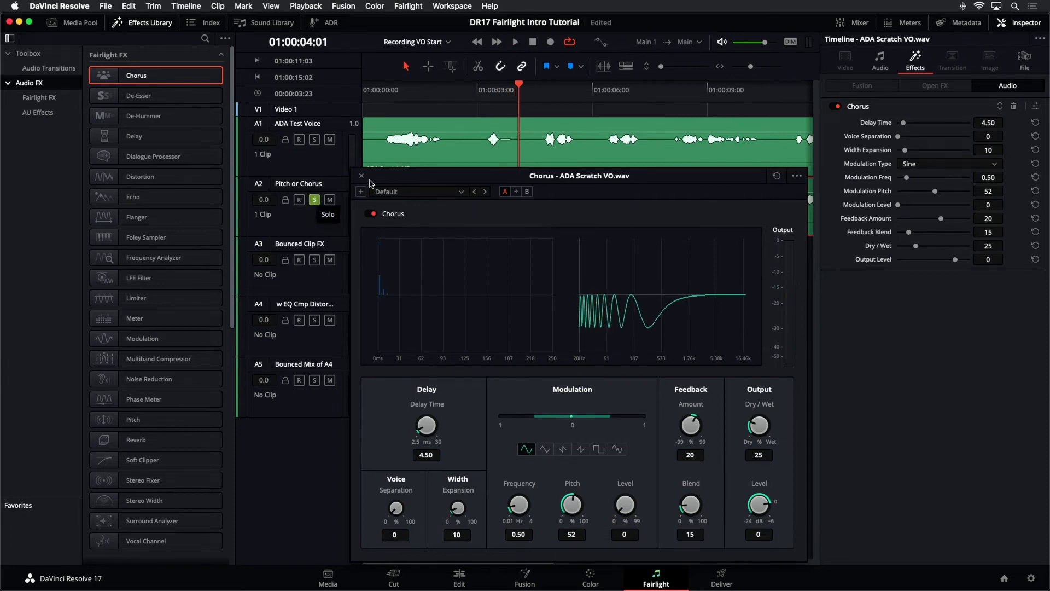
mouse_move(374, 182)
left_mouse_down()
mouse_move(377, 255)
mouse_move(386, 193)
left_mouse_up()
key("space")
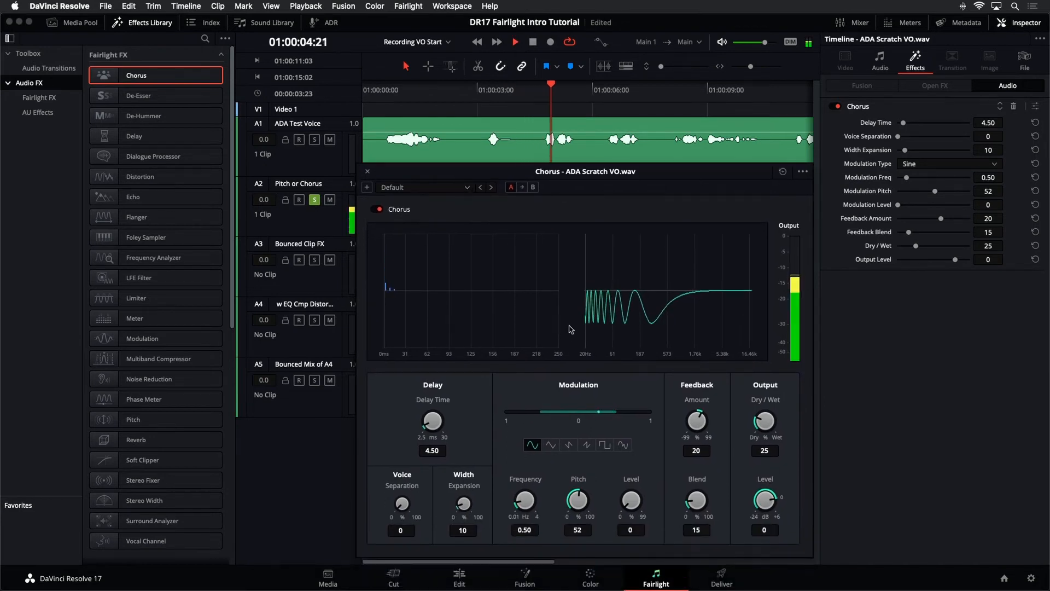
left_click(432, 187)
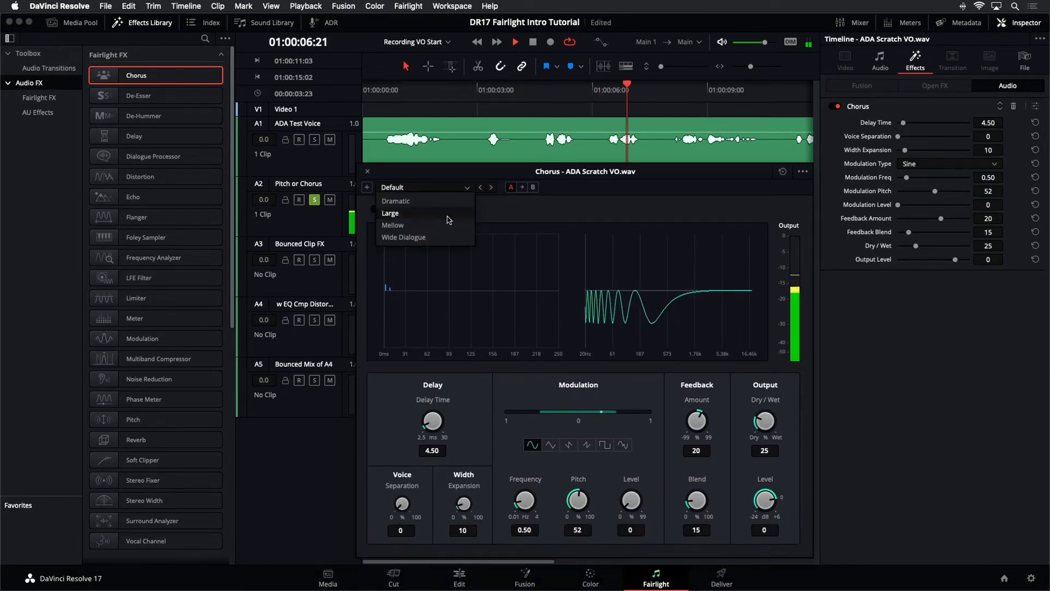
left_click(443, 202)
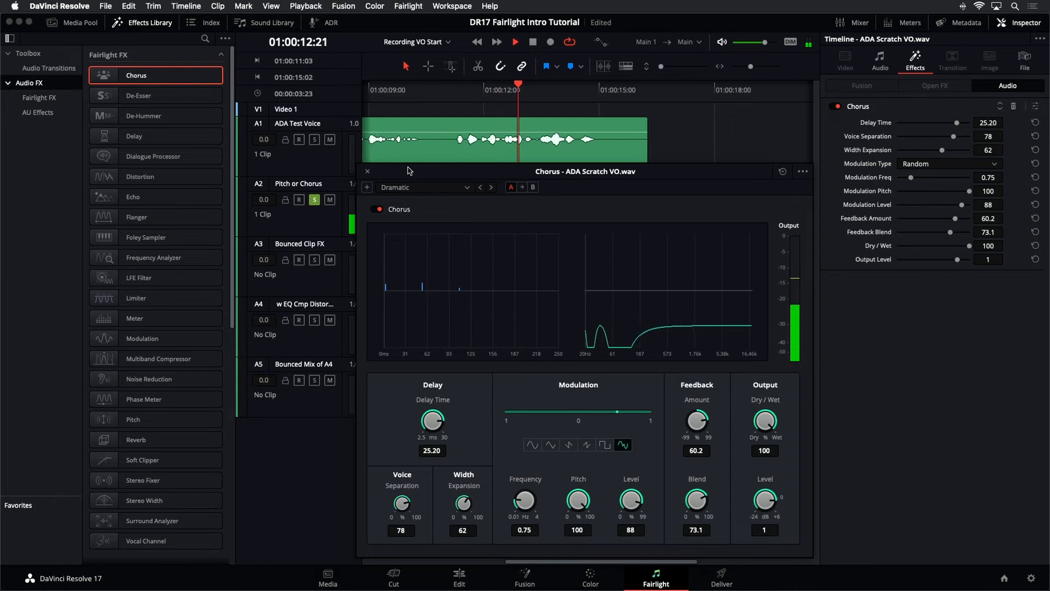
key("space")
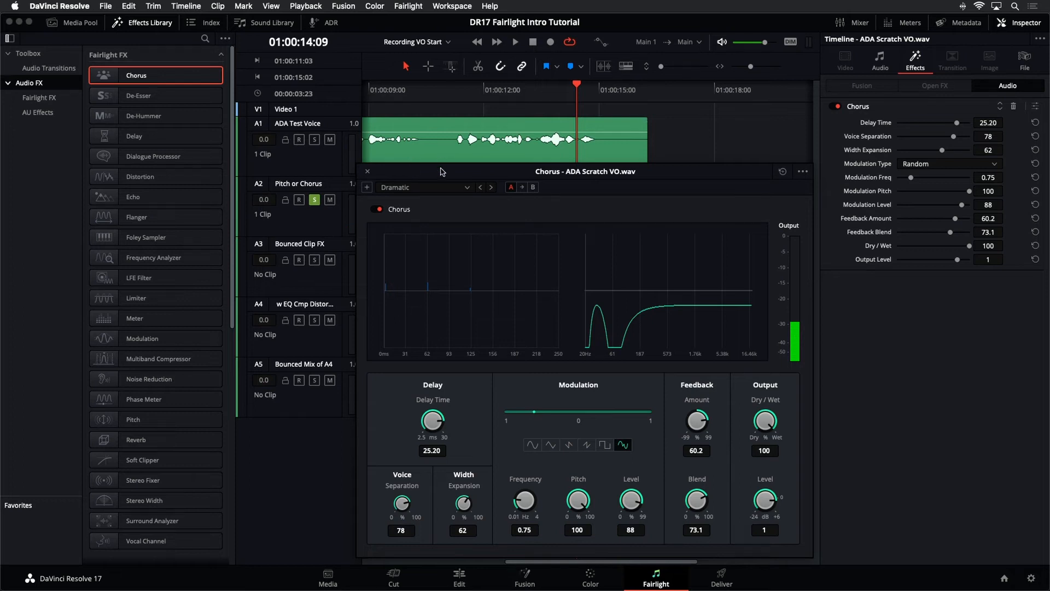
Step: Move the Chorus window clear of its surroundings and review its preset list, keeping Dramatic selected
left_click_drag(442, 172, 444, 133)
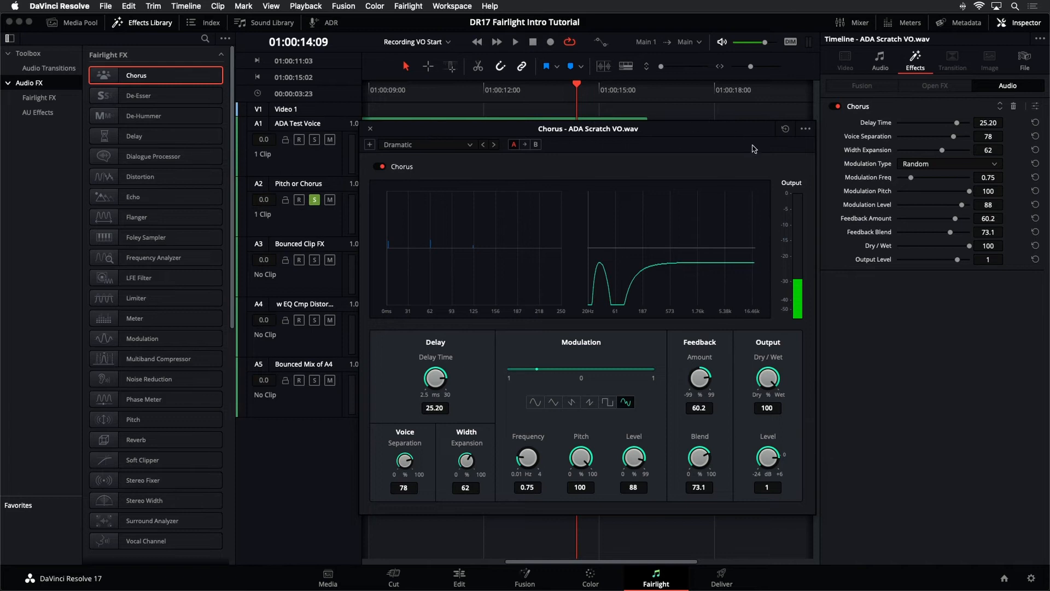
left_click(471, 145)
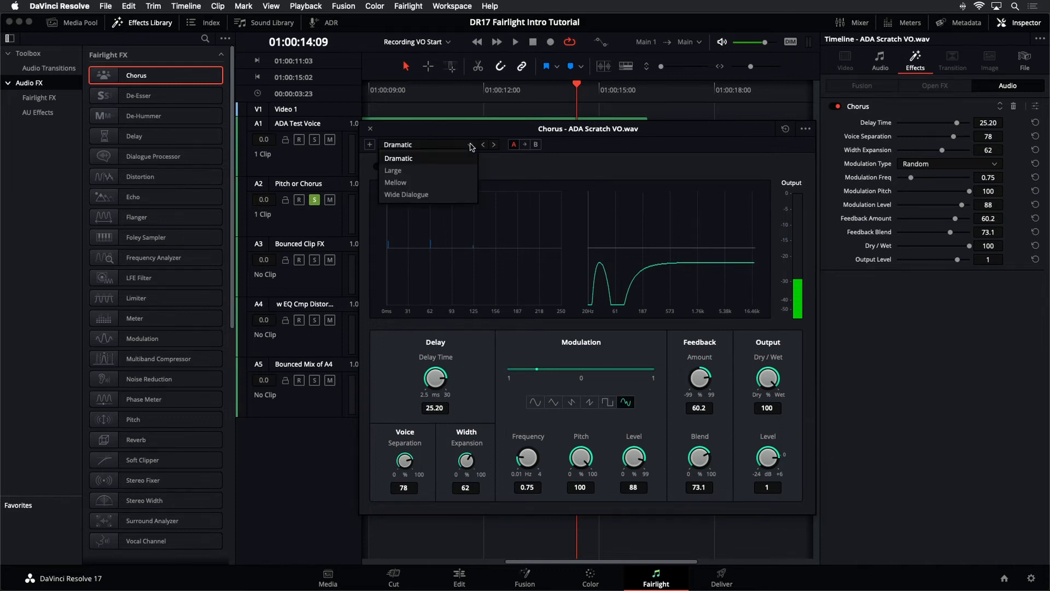
left_click(466, 146)
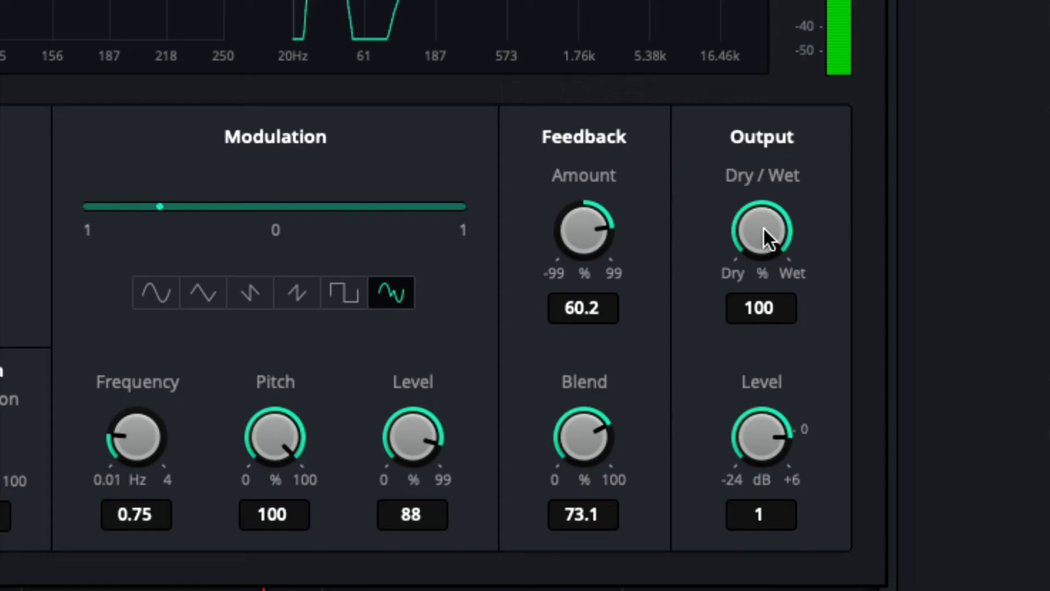
Step: Try a lower Dry/Wet output amount for the Chorus effect and return it to 100
left_click_drag(769, 380, 711, 374)
left_click_drag(612, 221, 694, 214)
double_click(758, 221)
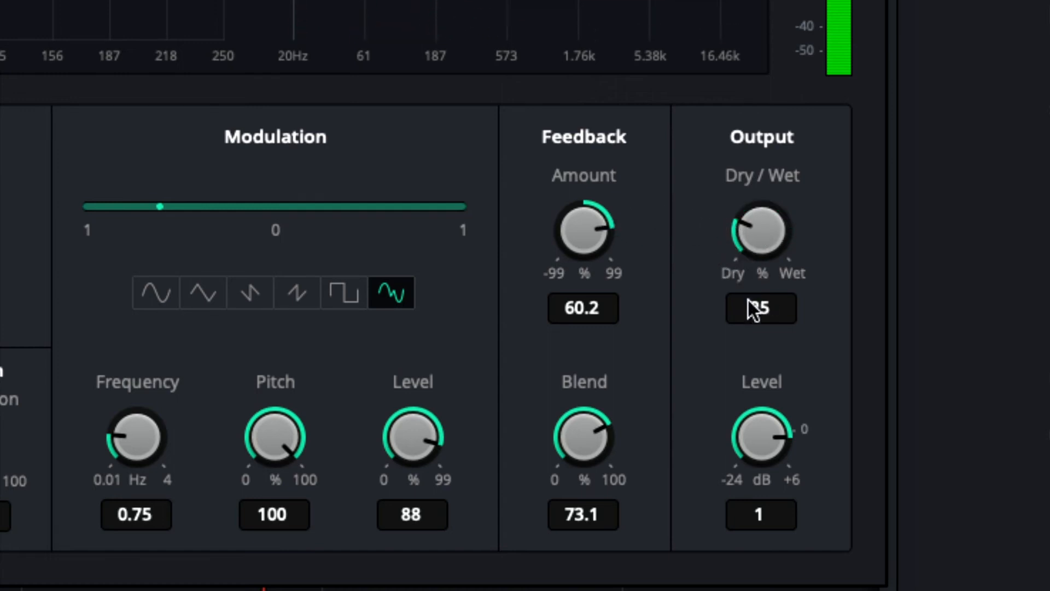
left_click_drag(761, 228, 1049, 326)
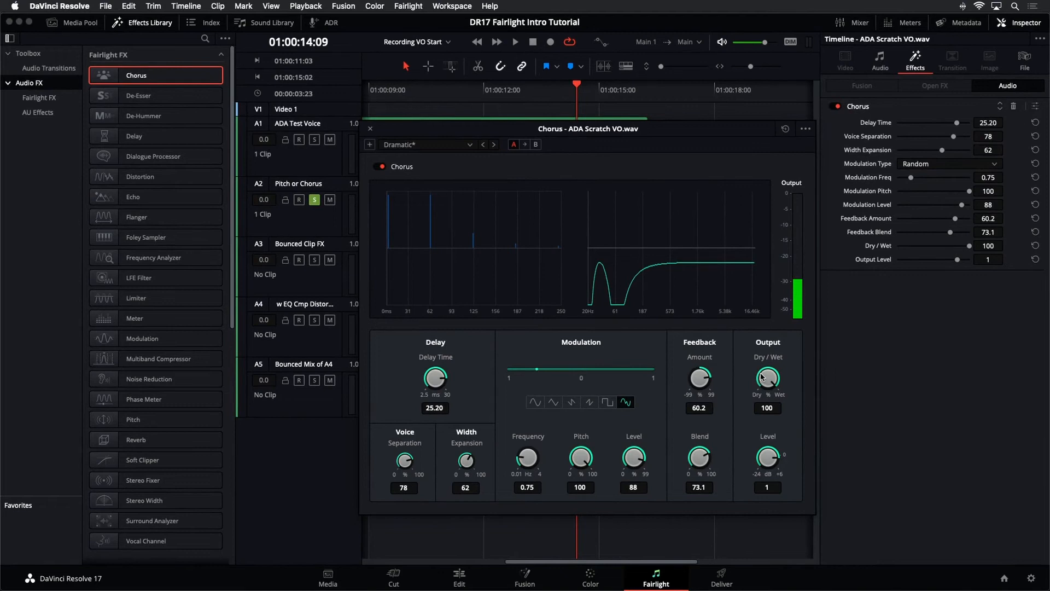
Step: Lower the Chorus effect's Dry/Wet output to 58.8 while listening to the voice, and close the effect window
key("space")
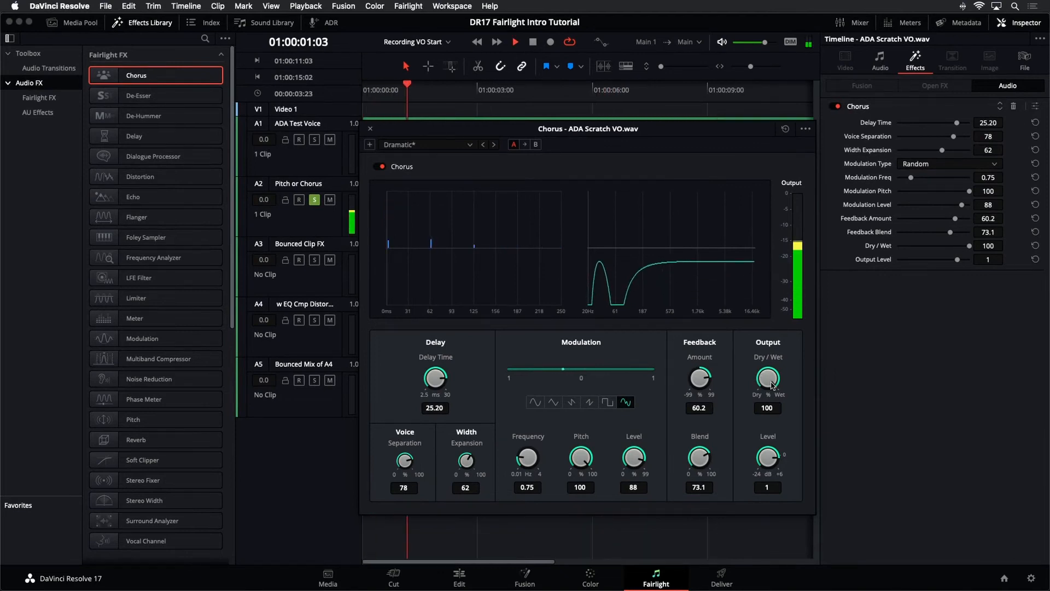
left_click_drag(772, 384, 691, 366)
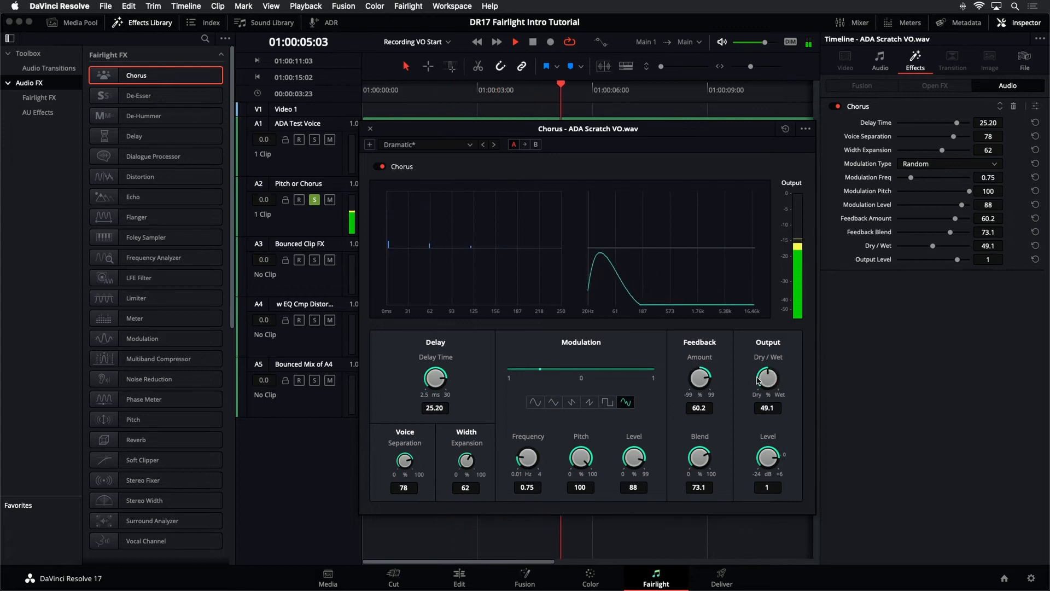
key("space")
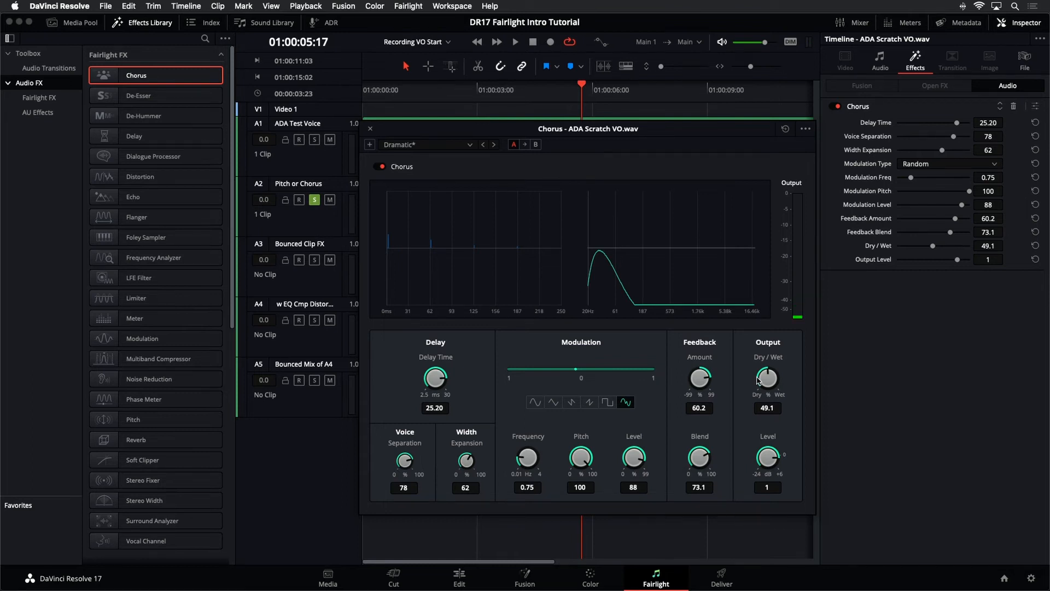
mouse_move(774, 381)
left_mouse_down()
mouse_move(764, 380)
mouse_move(790, 381)
left_mouse_up()
key("space")
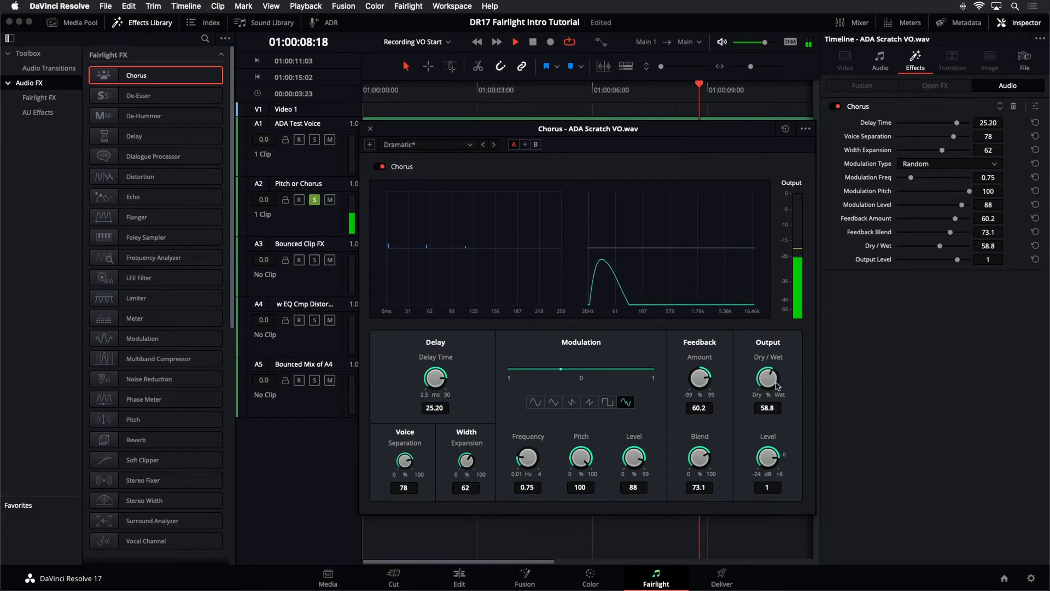
key("space")
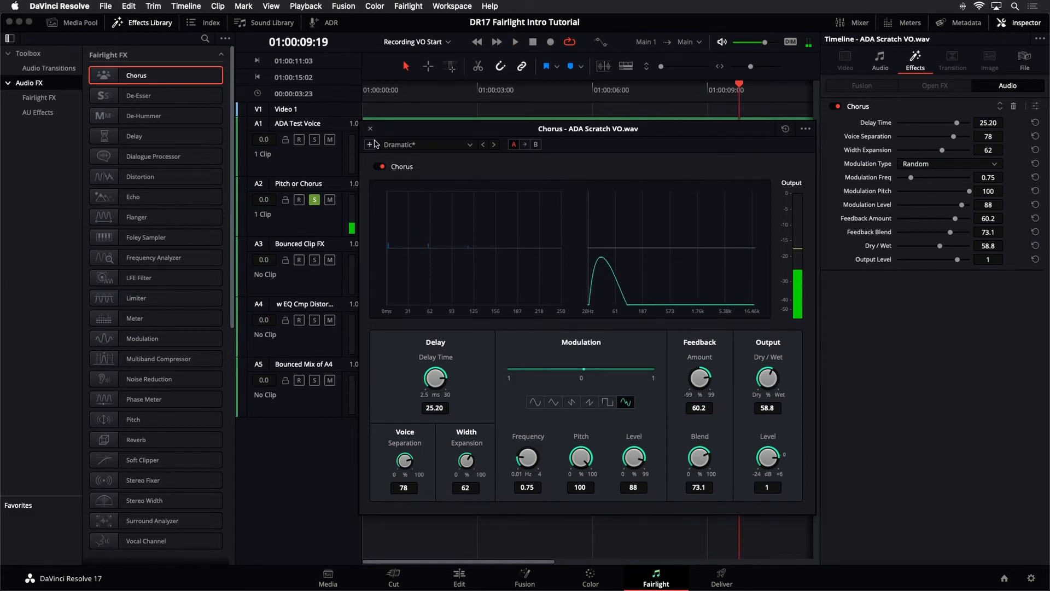
left_click(370, 130)
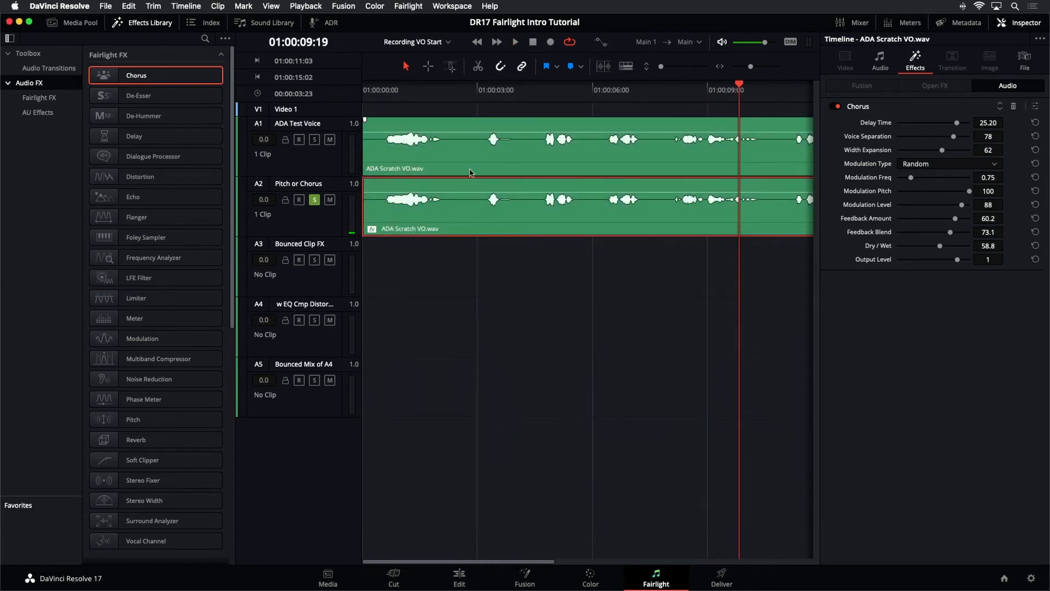
Step: Fit the clips in the timeline and lower the Pitch or Chorus clip's pitch to -1 semitone while playing it
key("shift+z")
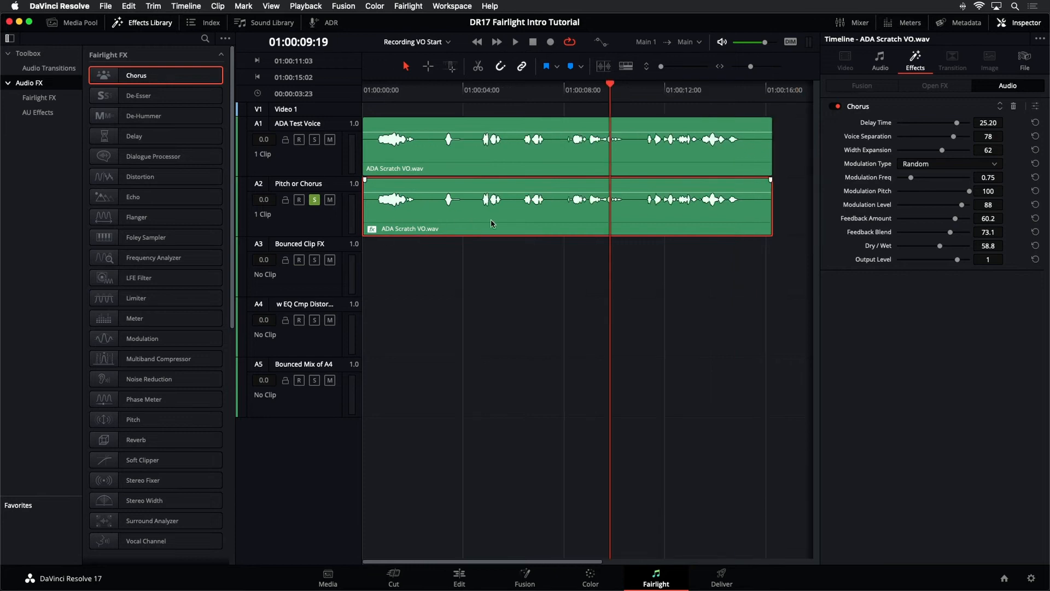
key("space")
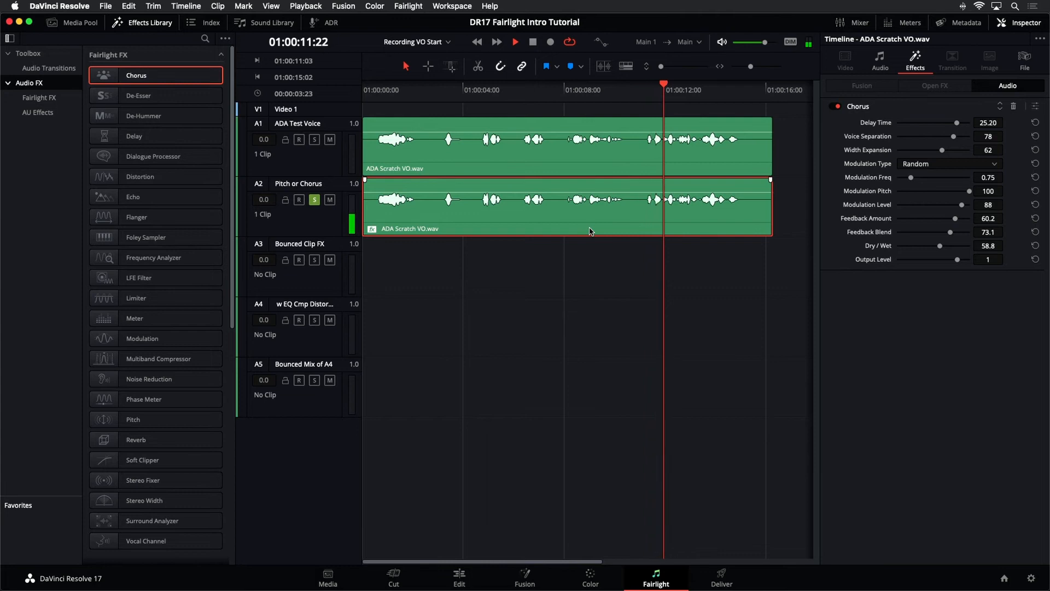
key("space")
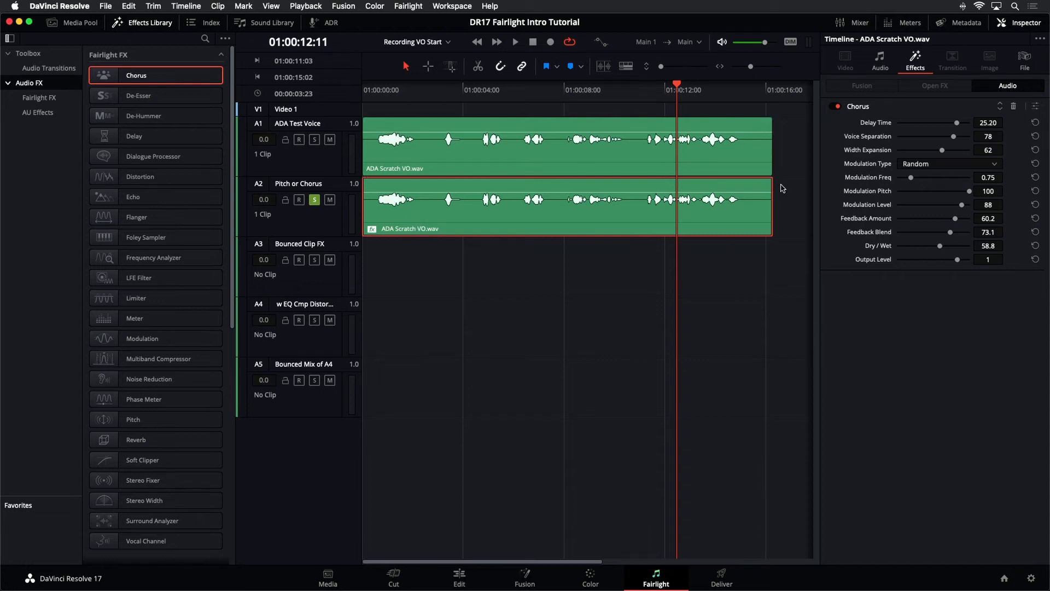
left_click(560, 198)
left_click(879, 65)
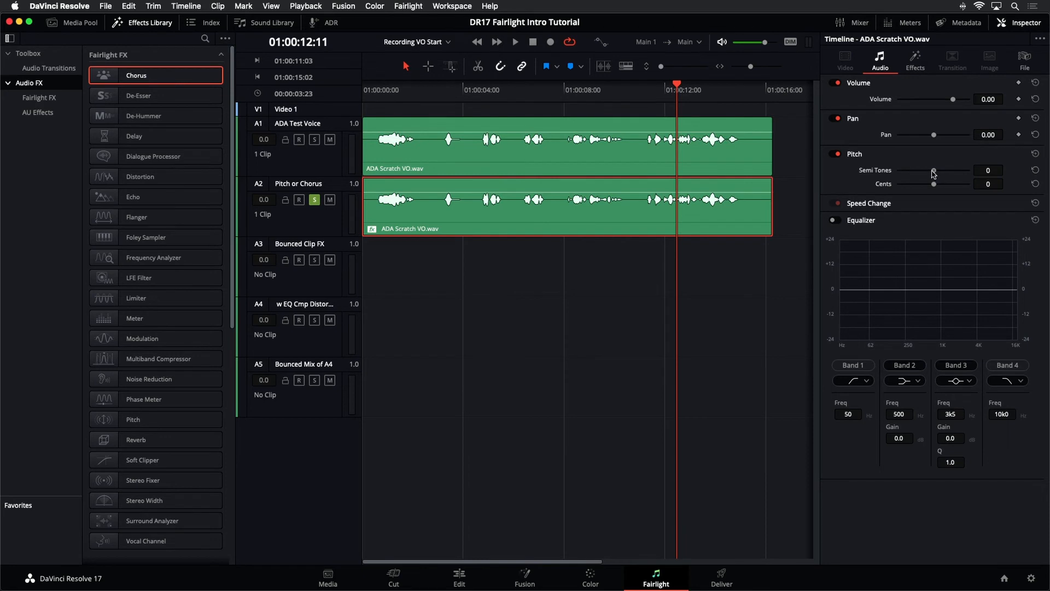
left_click_drag(934, 174, 933, 174)
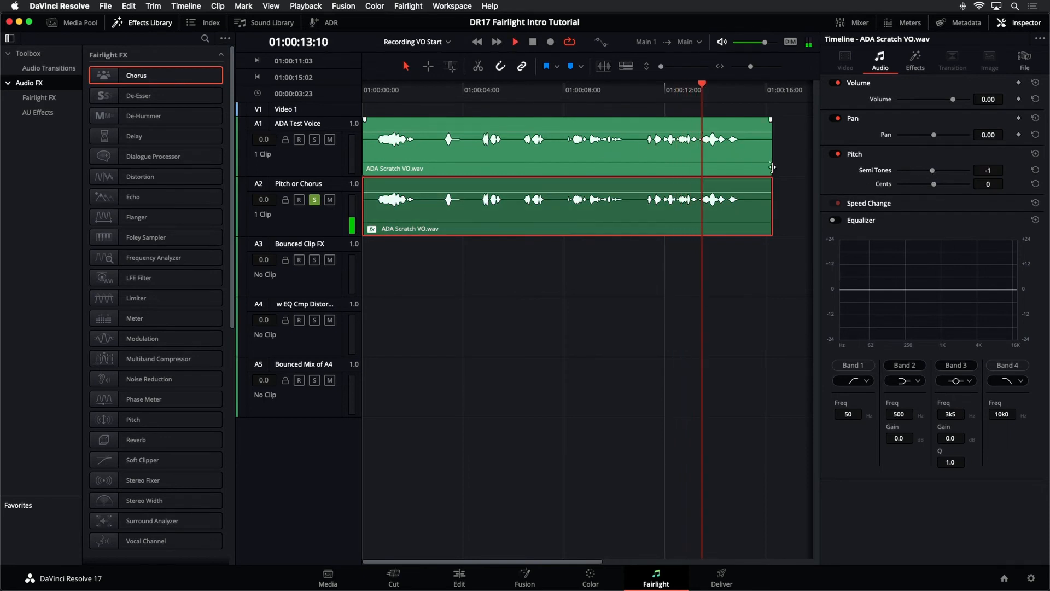
key("space")
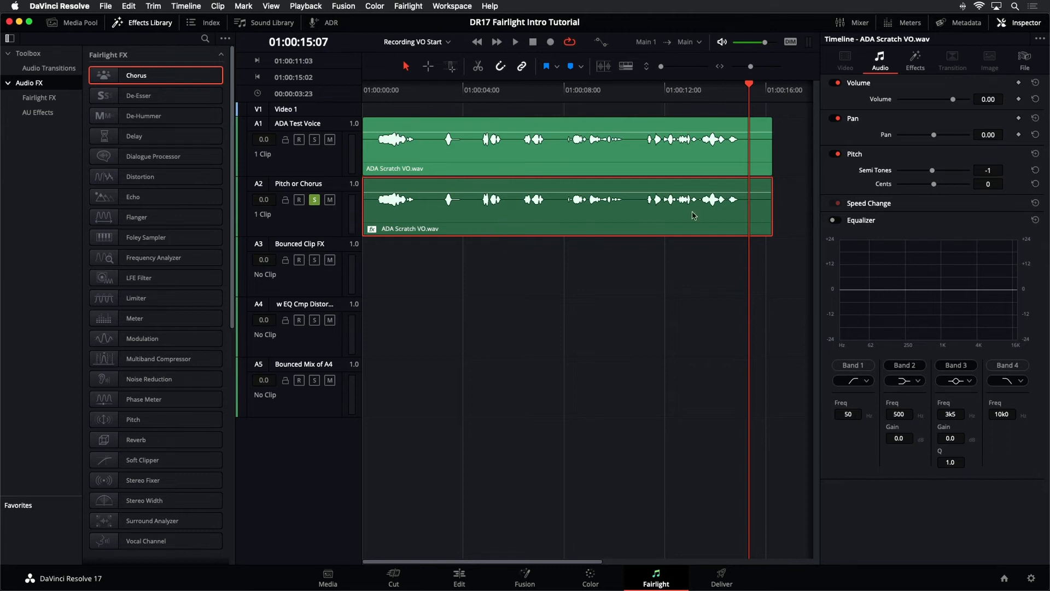
Step: Check the clip's Chorus settings and try to bounce the selected tracks to a new layer
left_click(917, 60)
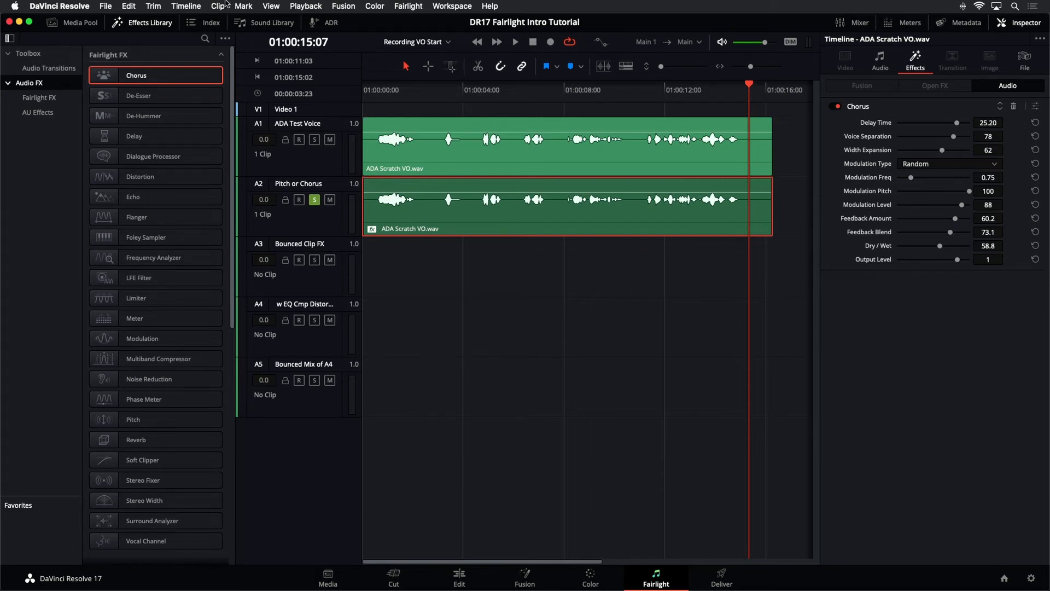
left_click(195, 5)
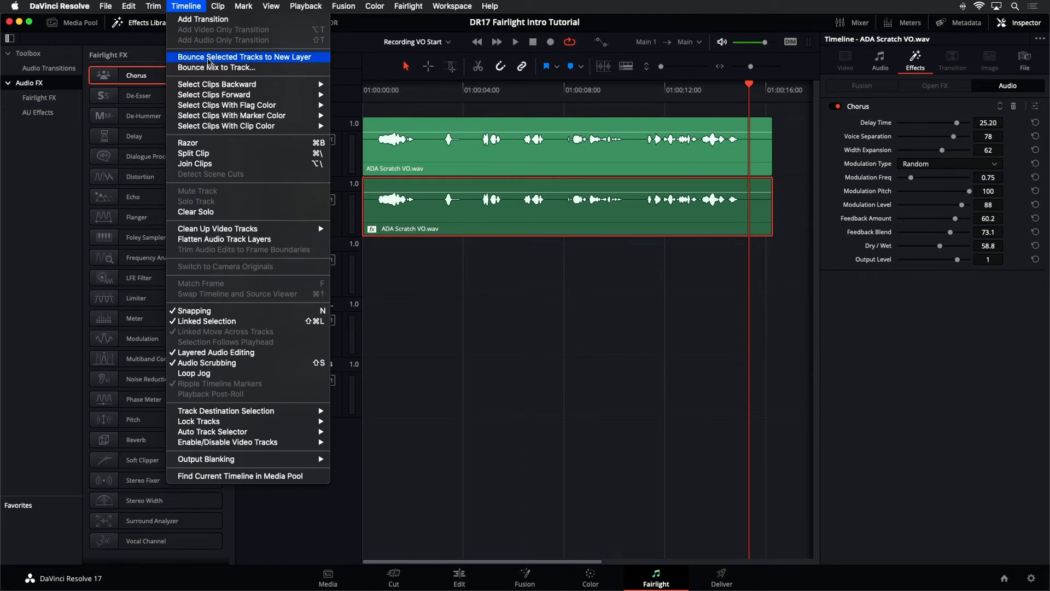
left_click(210, 58)
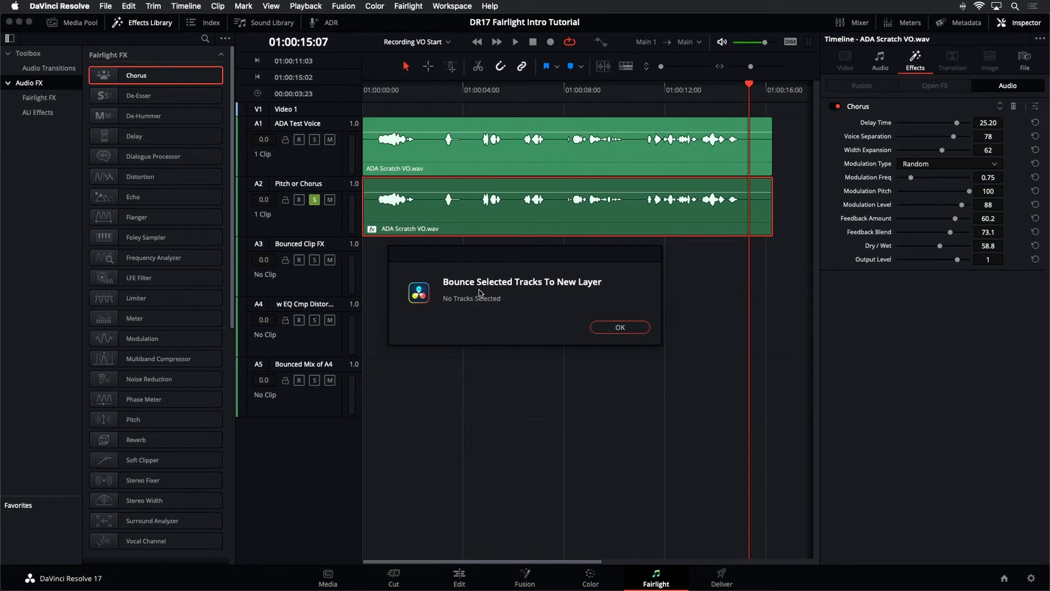
left_click(614, 327)
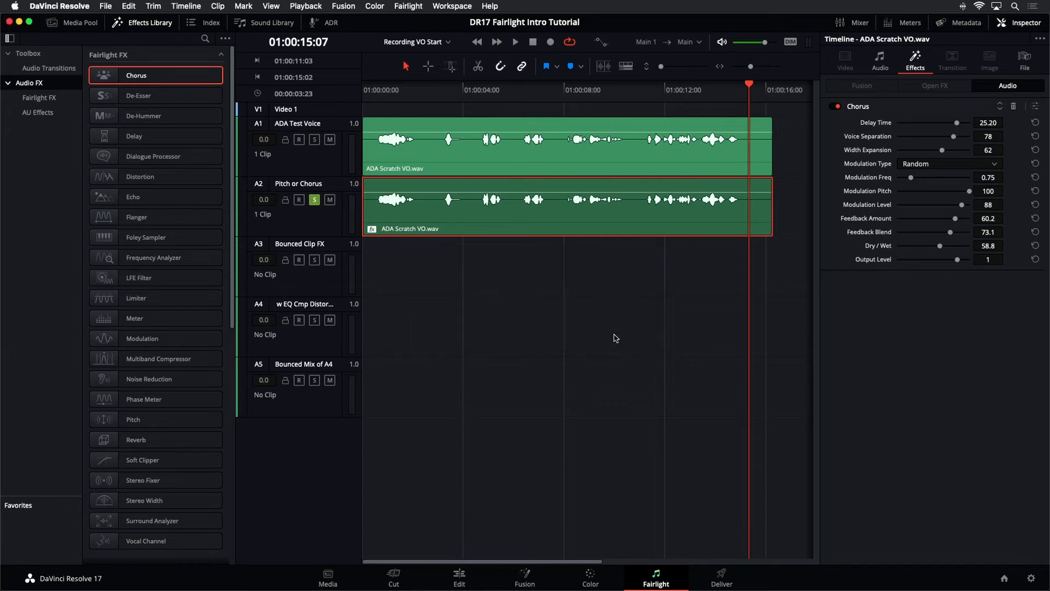
Step: Range-select the Pitch or Chorus clip, bounce the track to a new layer, and play the bounced result
left_click(536, 305)
left_click(427, 66)
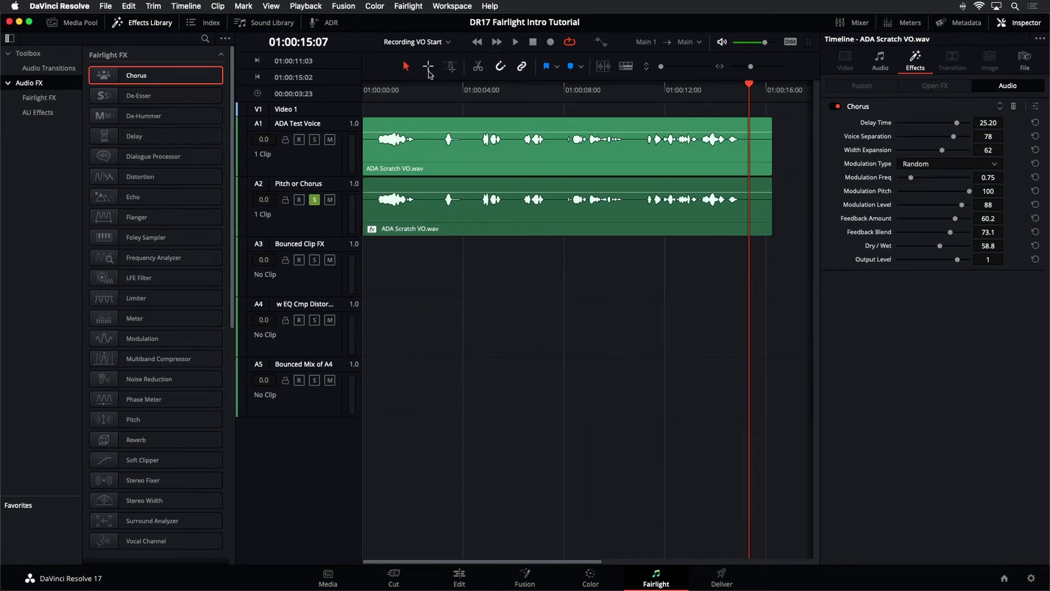
left_click(465, 231)
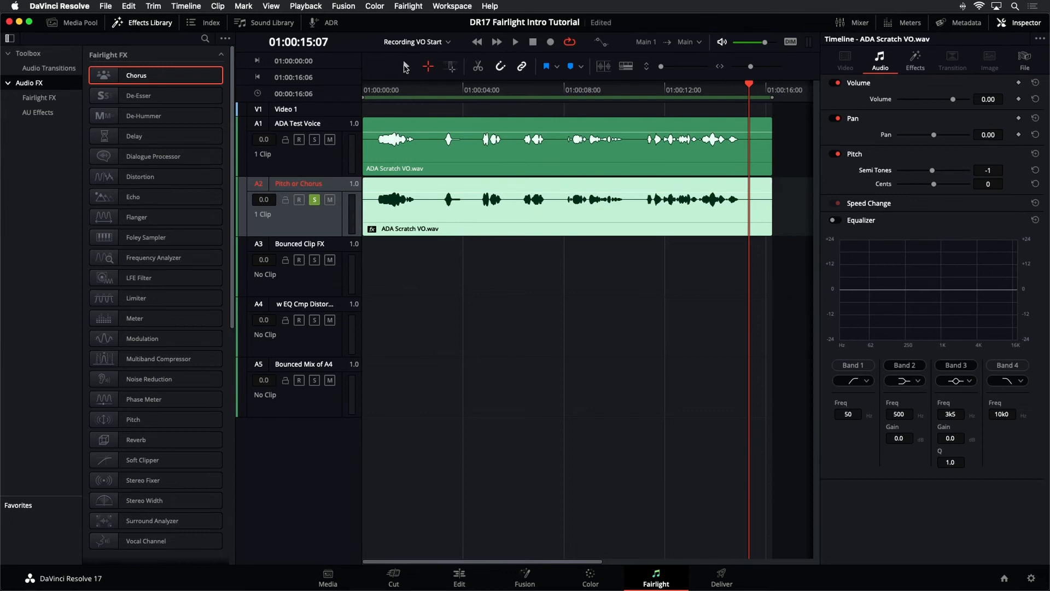
left_click(405, 66)
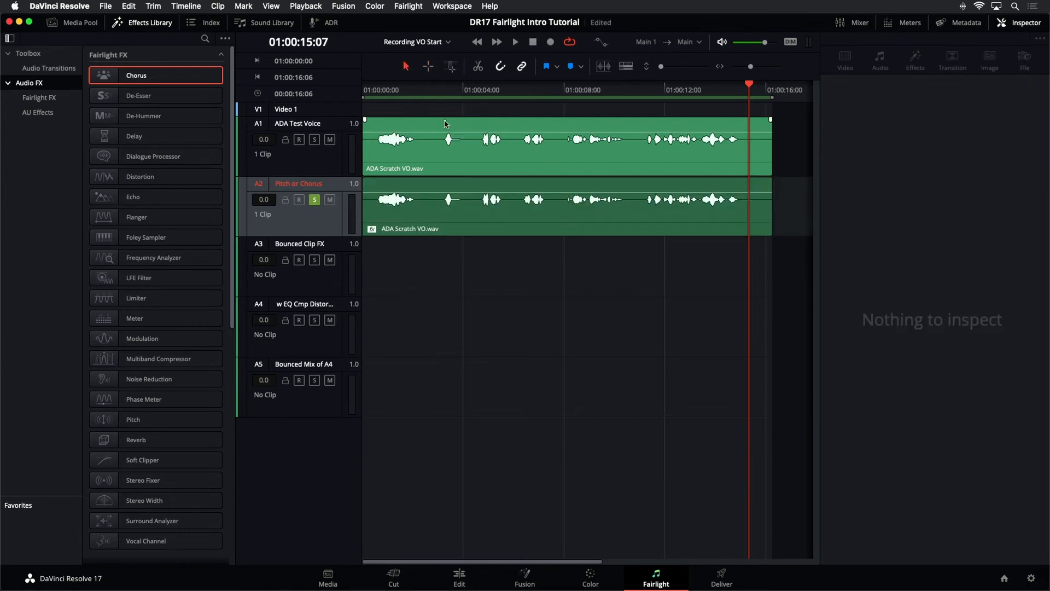
left_click(201, 6)
left_click(202, 57)
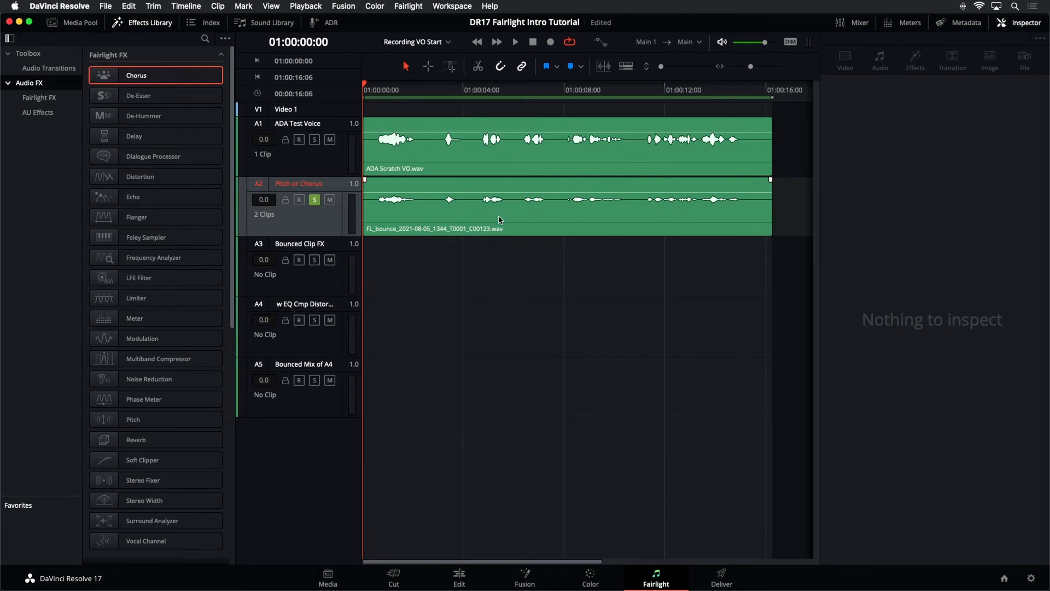
key("space")
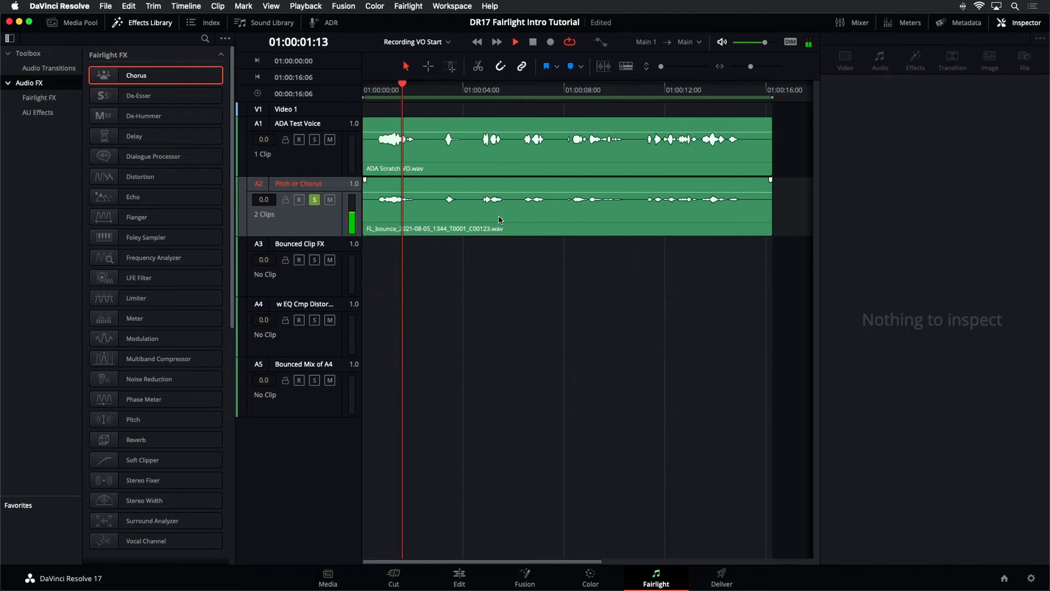
key("space")
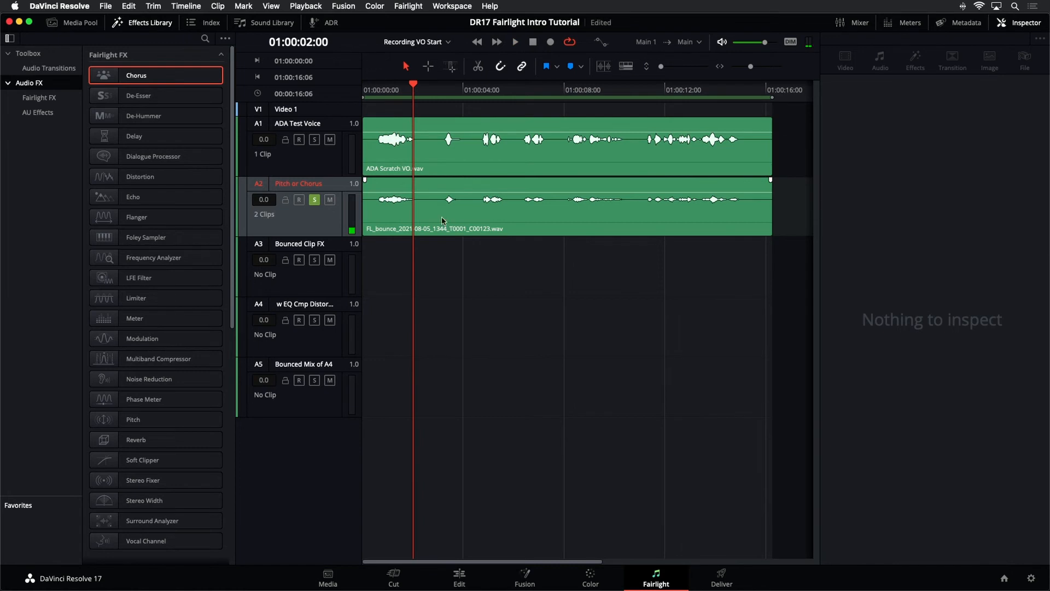
Step: Move the bounced clip down to the Bounced Clip FX track and play the original processed clip
left_click(413, 221)
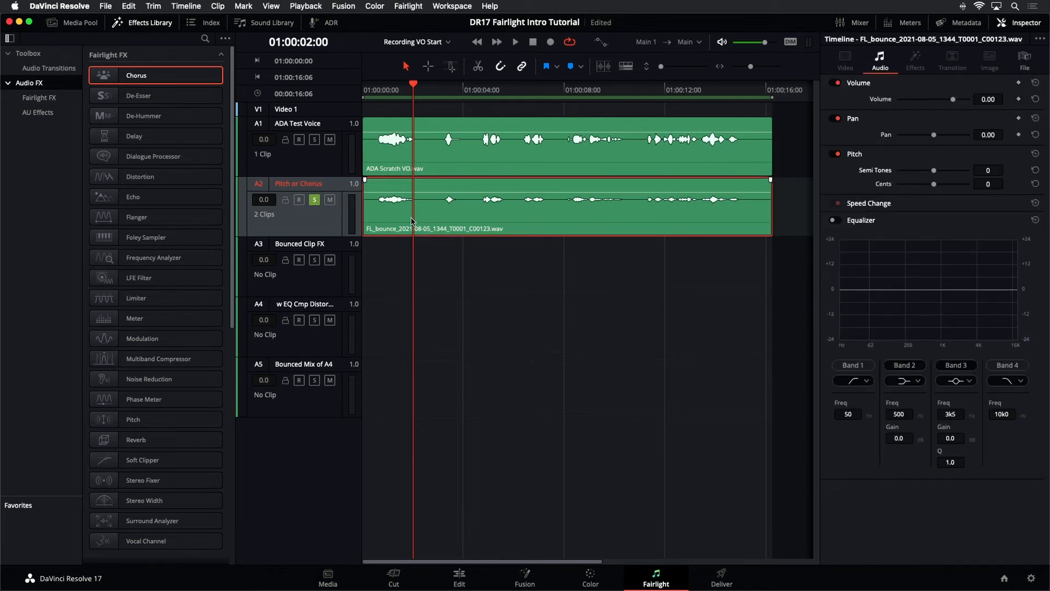
left_click_drag(413, 221, 412, 251)
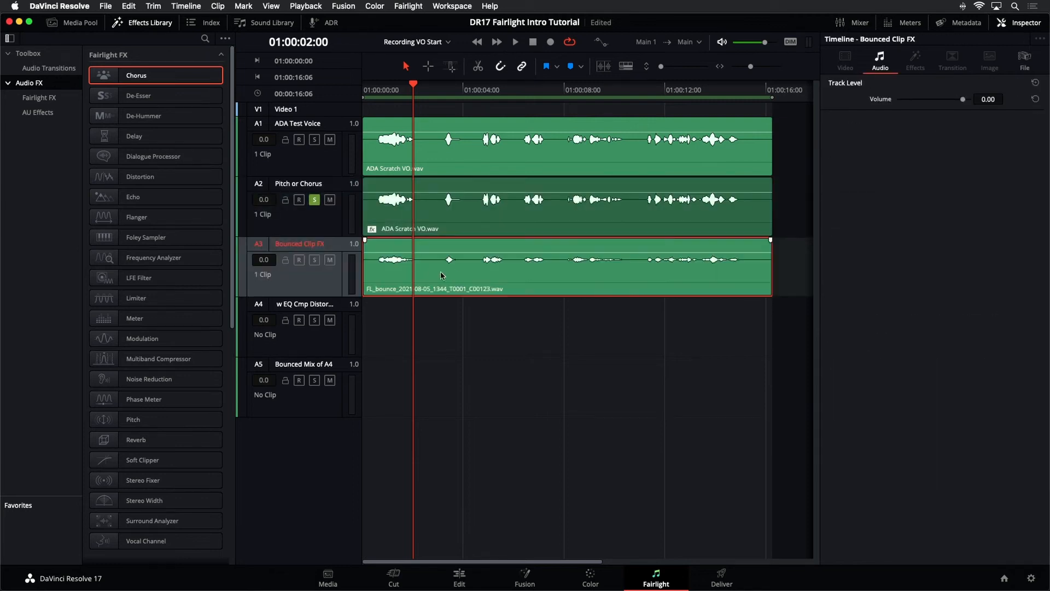
left_click(450, 228)
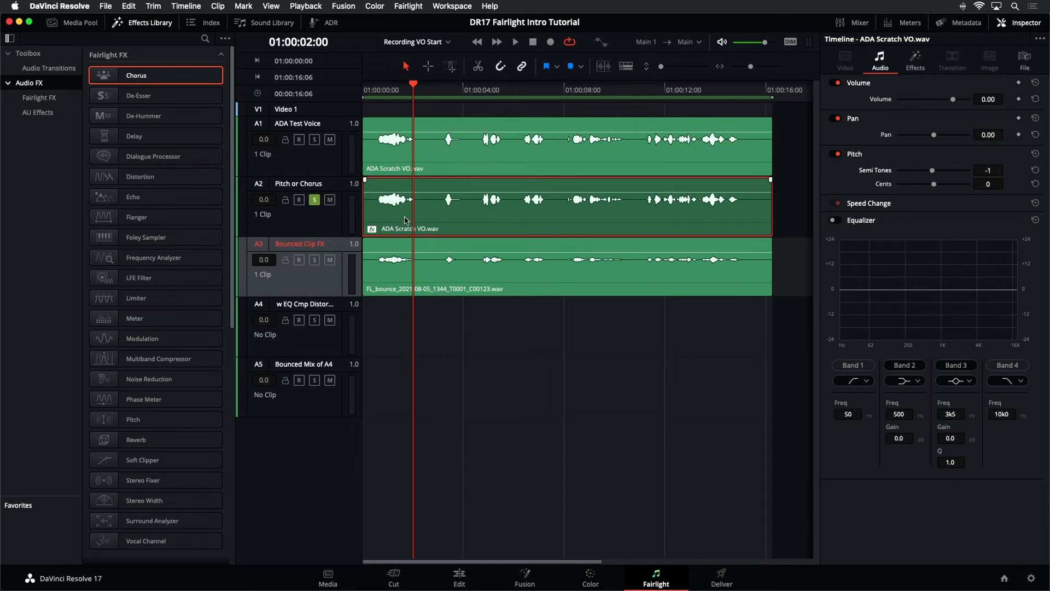
key("space")
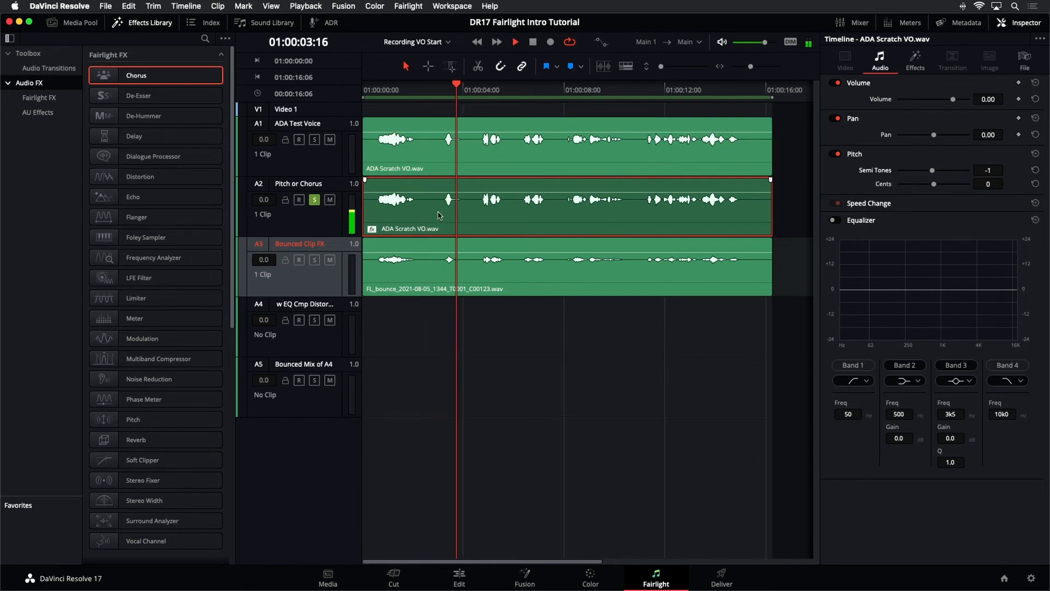
key("space")
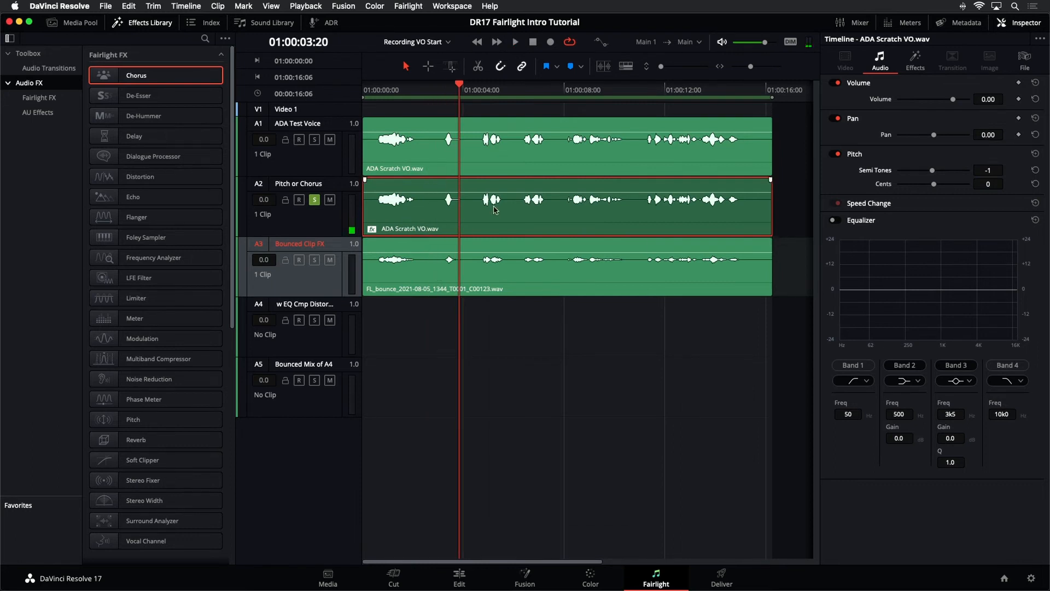
Step: Bounce the audio effects of the ADA Scratch VO clip on Pitch or Chorus and play the result from near the start
right_click(495, 210)
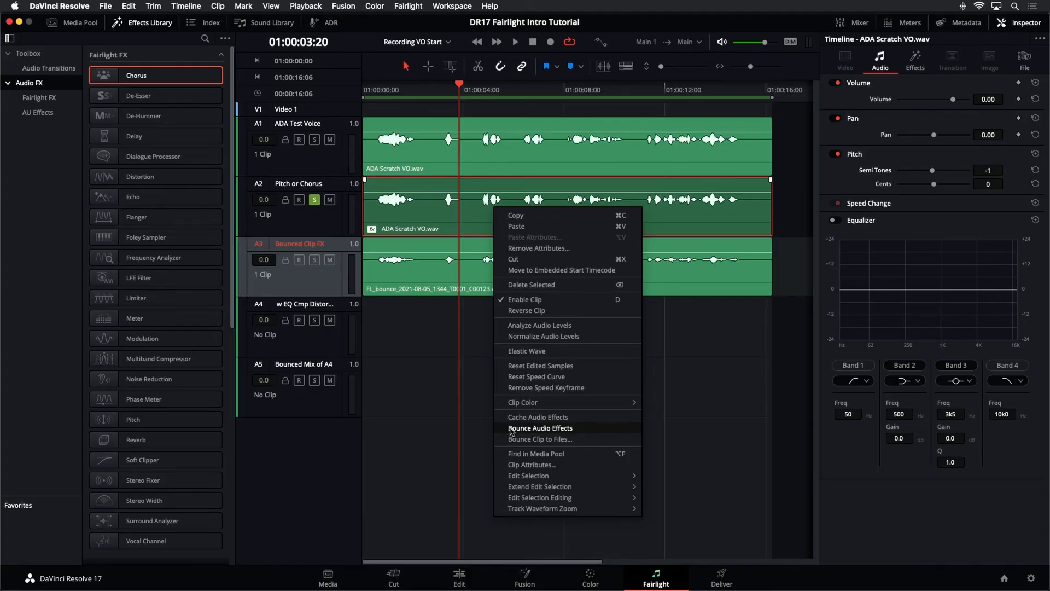
left_click(513, 429)
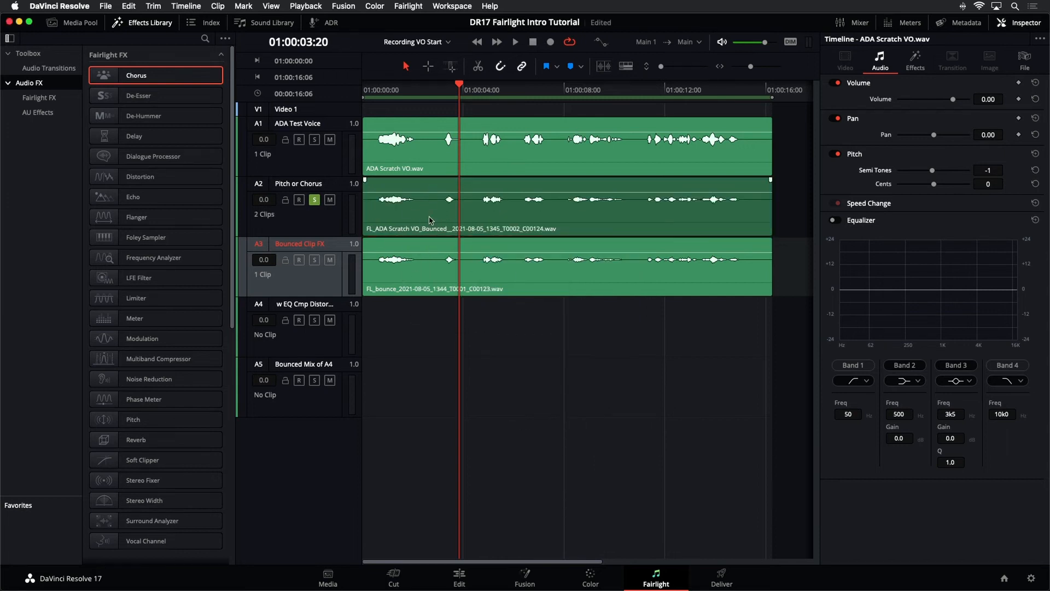
left_click(381, 88)
key("space")
key("space")
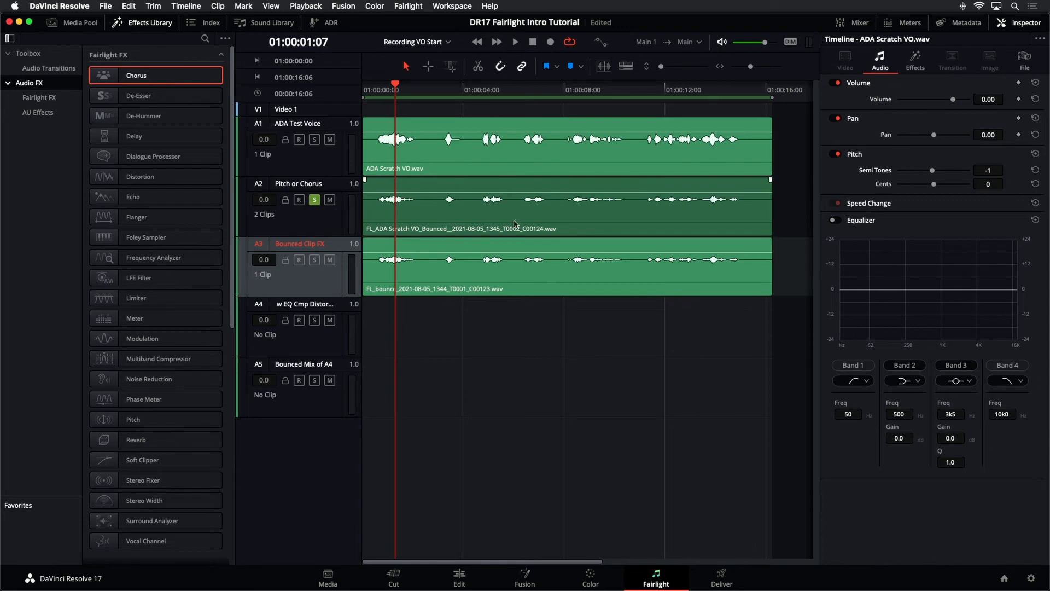
Step: Solo the Bounced Clip FX track instead of Pitch or Chorus and play it
left_click(336, 228)
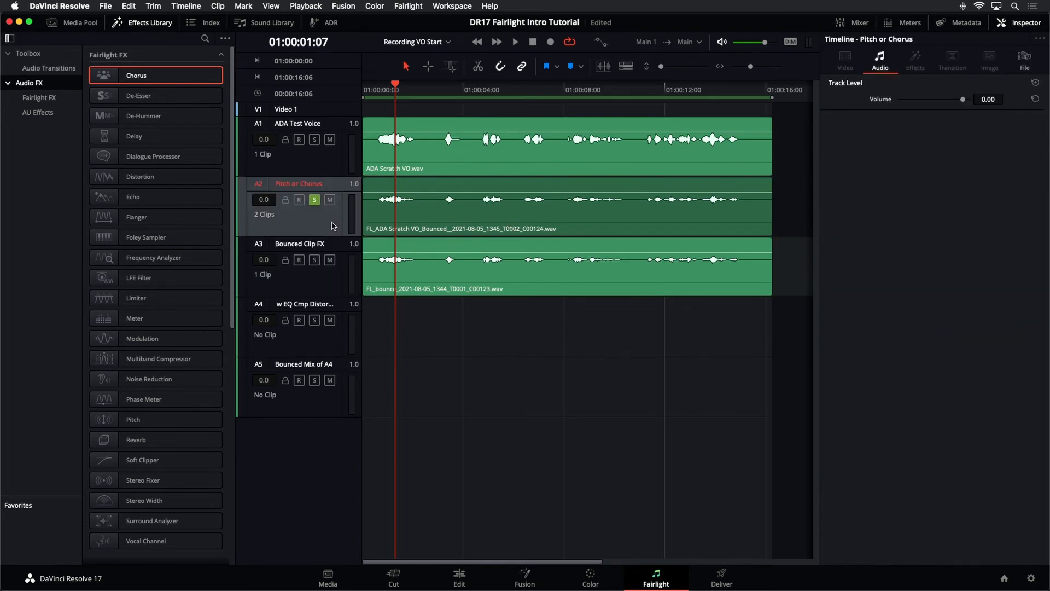
left_click(314, 260)
left_click(315, 200)
key("space")
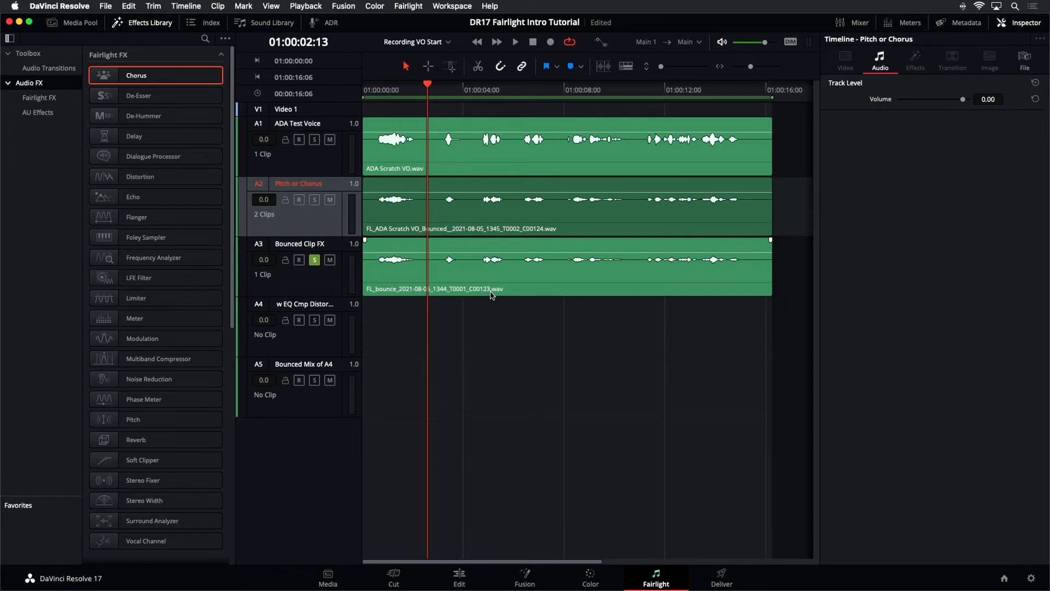
Step: Try moving the bounced clip from Pitch or Chorus to the w EQ Cmp Distortion track, and undo the move
left_click(491, 295)
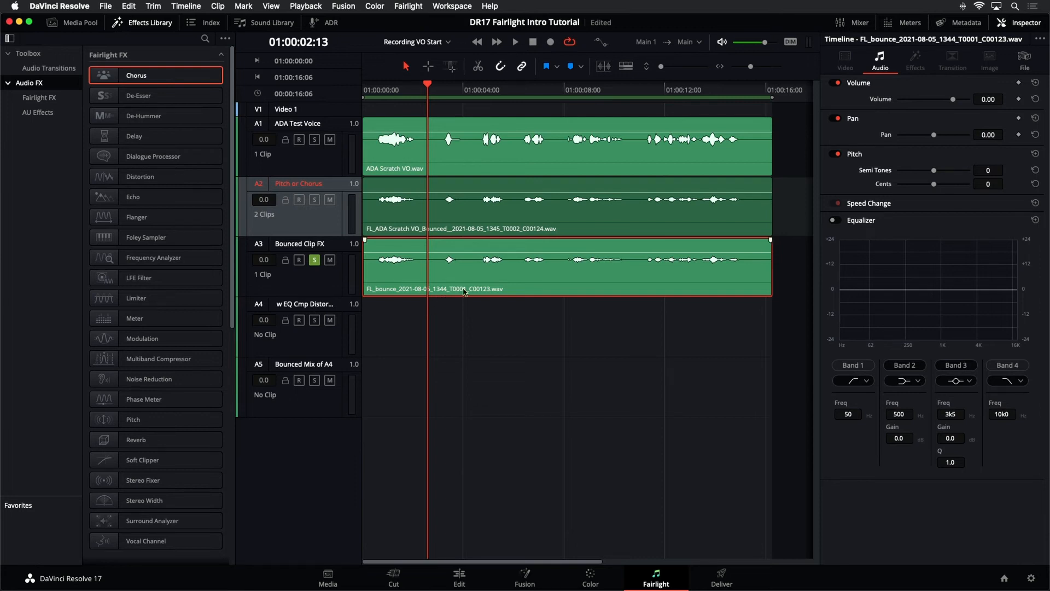
left_click_drag(496, 218, 504, 326)
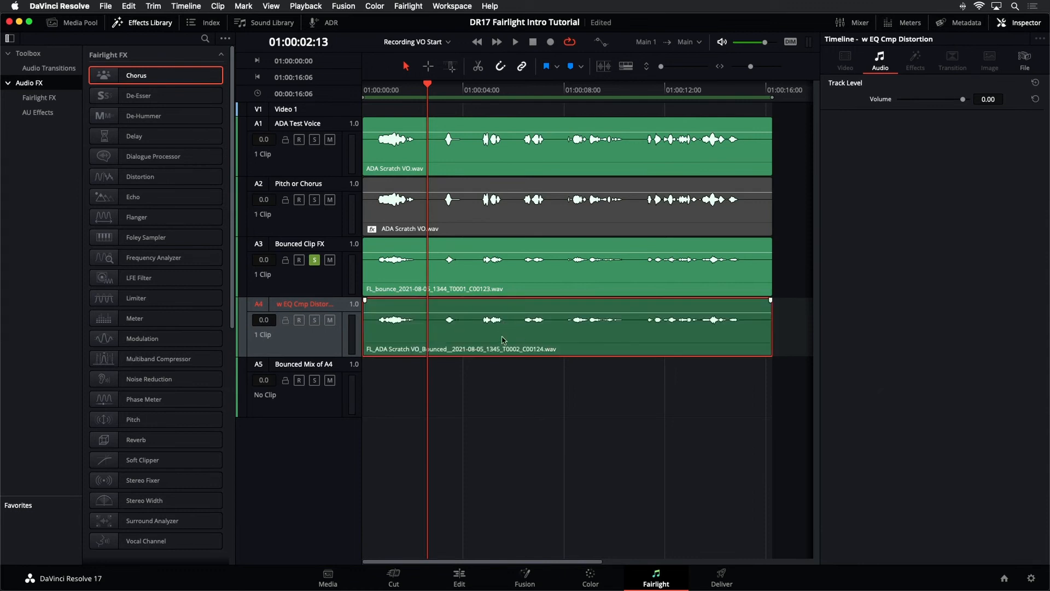
key("super+z")
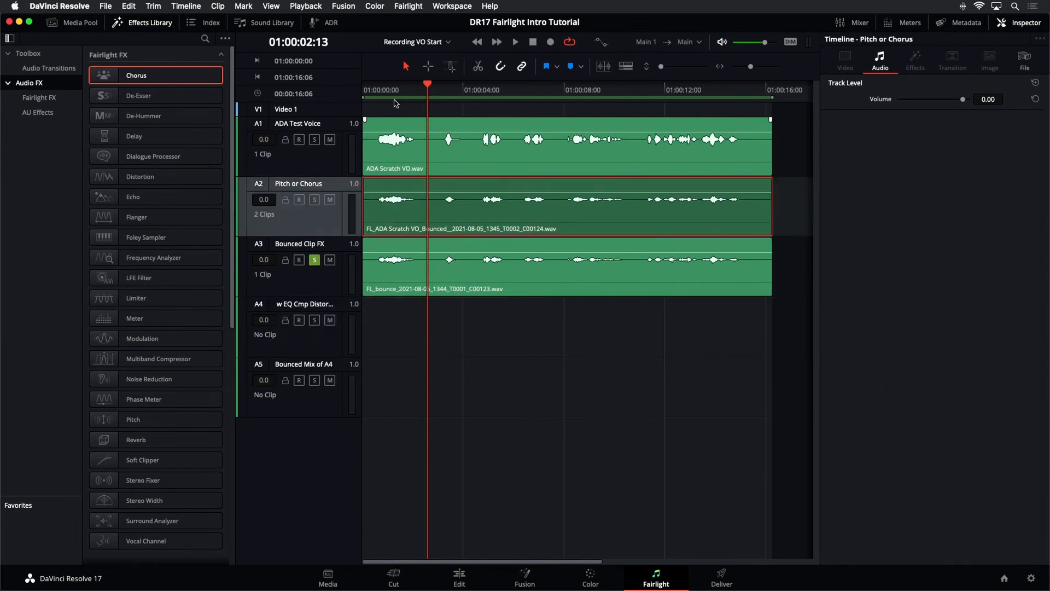
Step: Show the audio track layers to examine the stacked clips on the Pitch or Chorus track, and hide the layers again
left_click(269, 7)
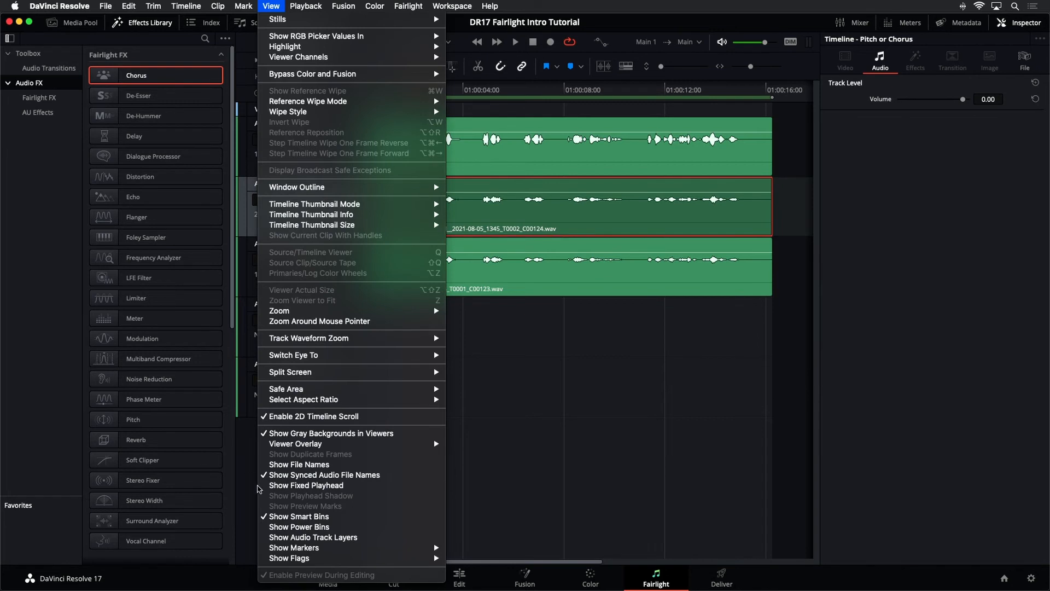
left_click(301, 537)
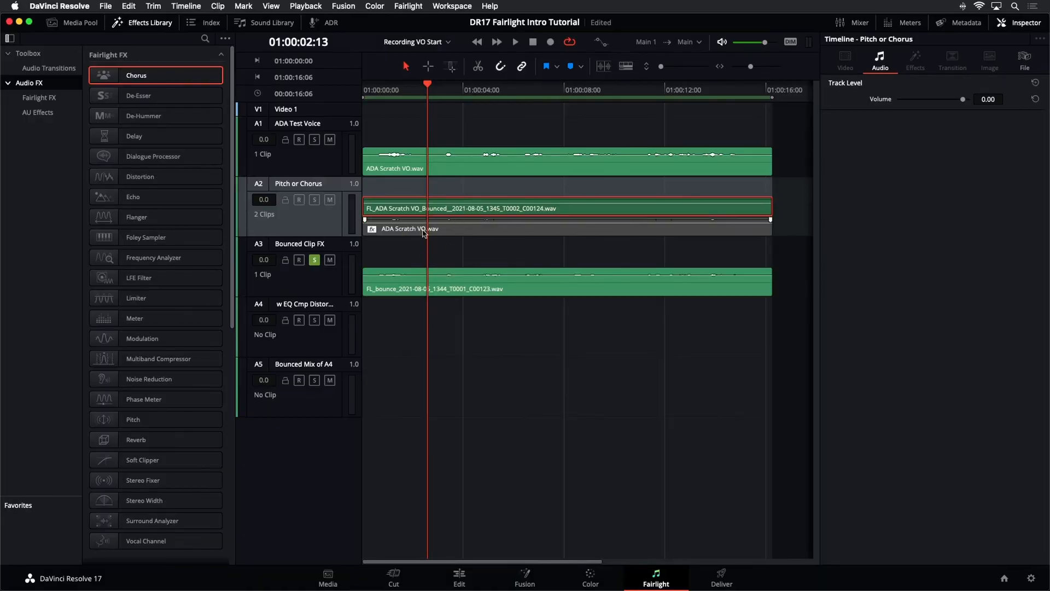
left_click(272, 6)
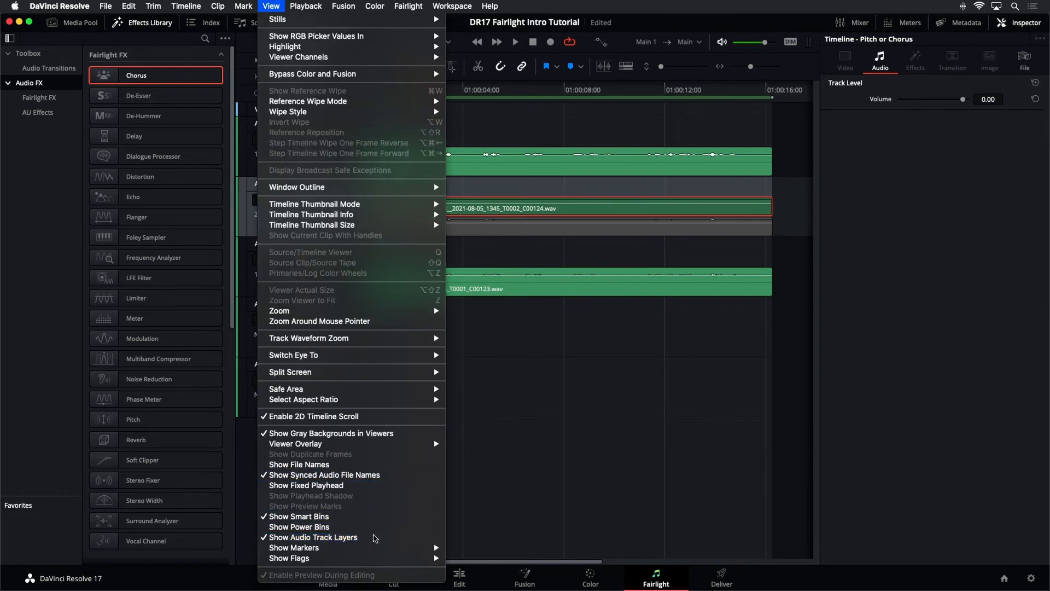
left_click(375, 538)
Step: Move the bounced clip from Pitch or Chorus to w EQ Cmp Distortion and toggle the original ADA Scratch VO clip, leaving it disabled
left_click_drag(503, 212, 499, 336)
left_click(491, 212)
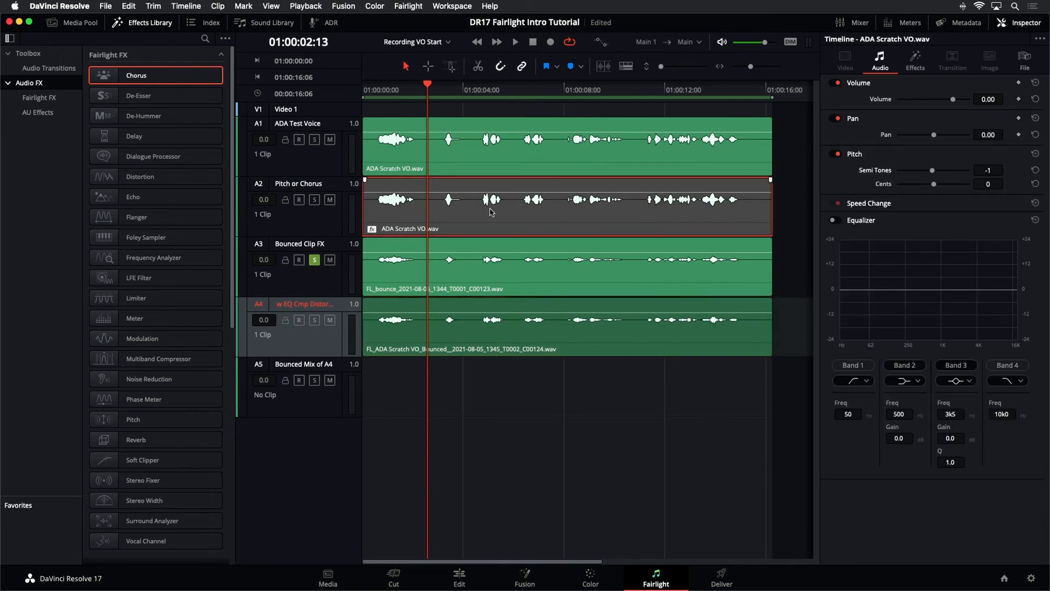
key("d")
key("d")
key("d")
key("d")
key("d")
key("d")
key("d")
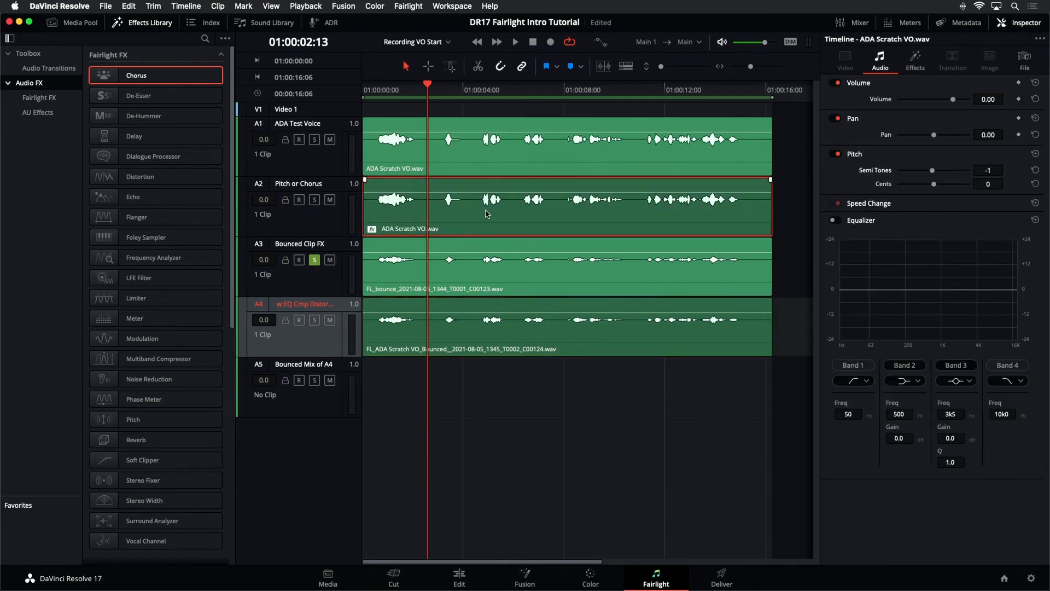
key("d")
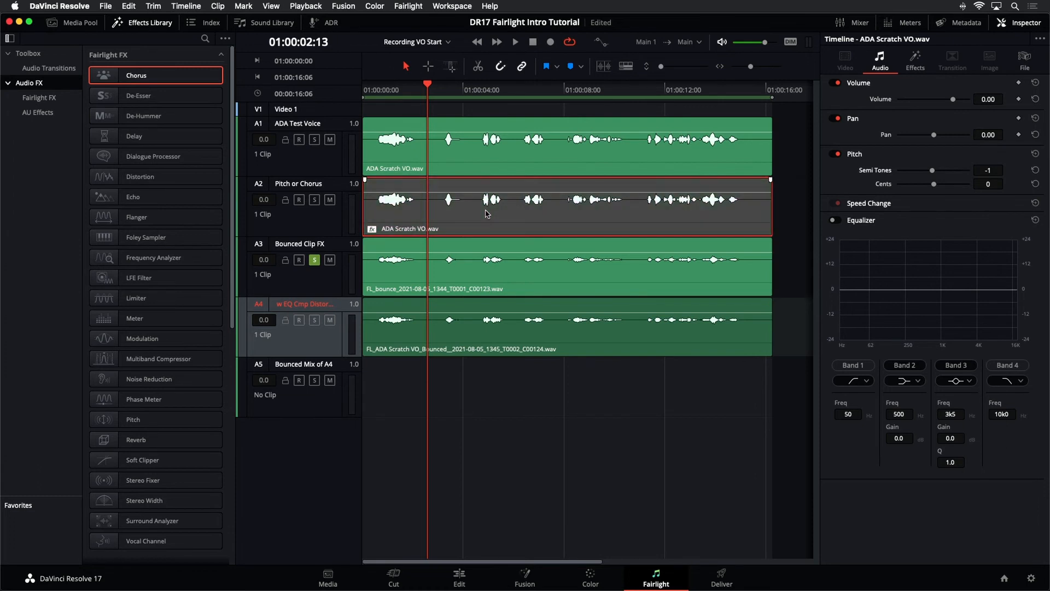
Step: Solo the w EQ Cmp Distortion track instead of Bounced Clip FX and play it
left_click(488, 459)
left_click(314, 319)
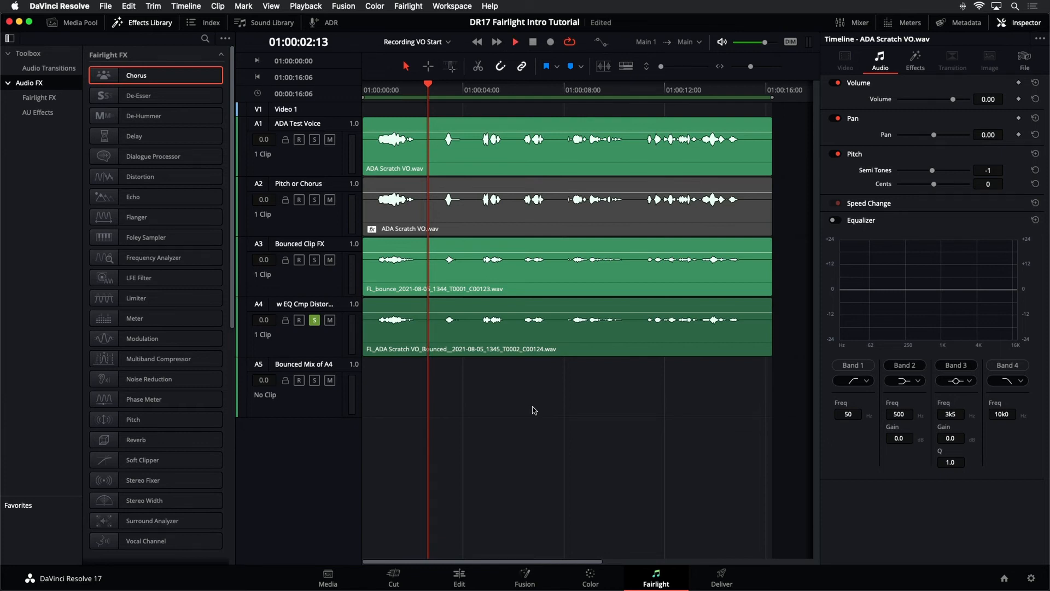
key("space")
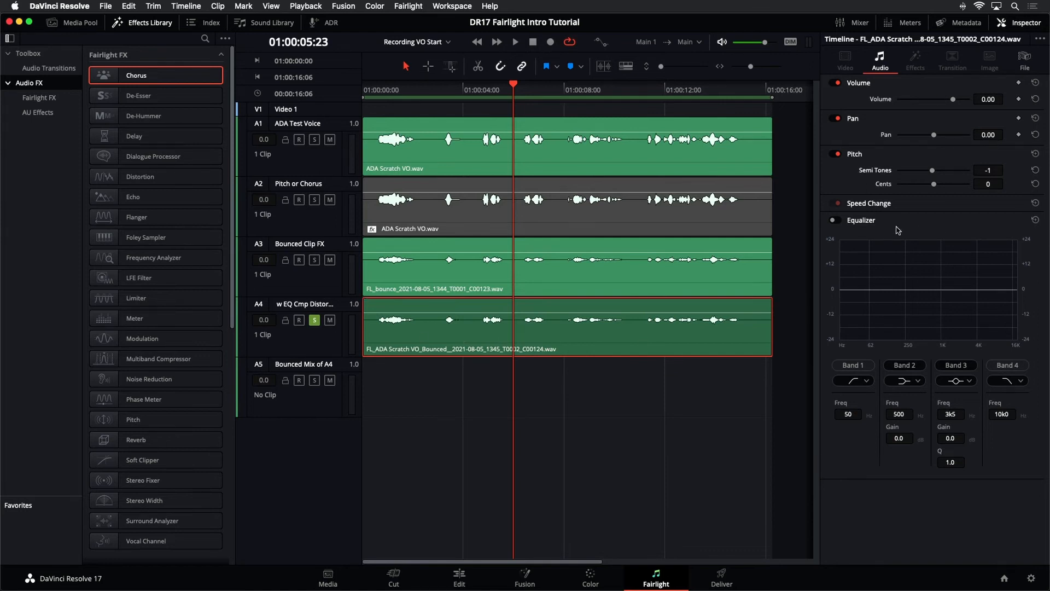
Step: Toggle the clip's Equalizer on and off, then replace the Inspector with the Mixer, widened to show all five audio tracks
left_click(833, 220)
left_click(839, 223)
left_click(1027, 25)
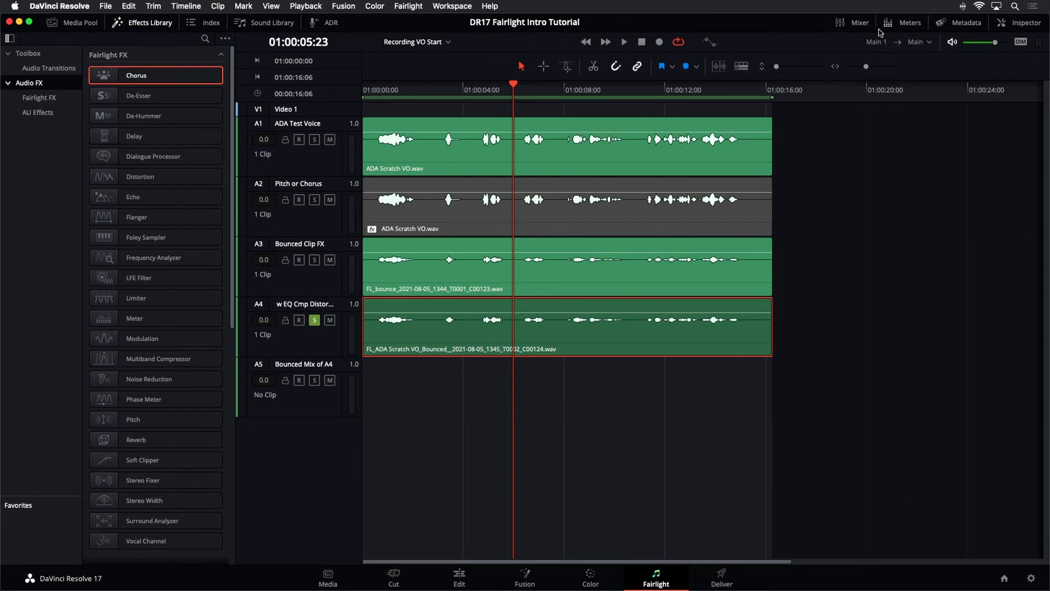
left_click(859, 23)
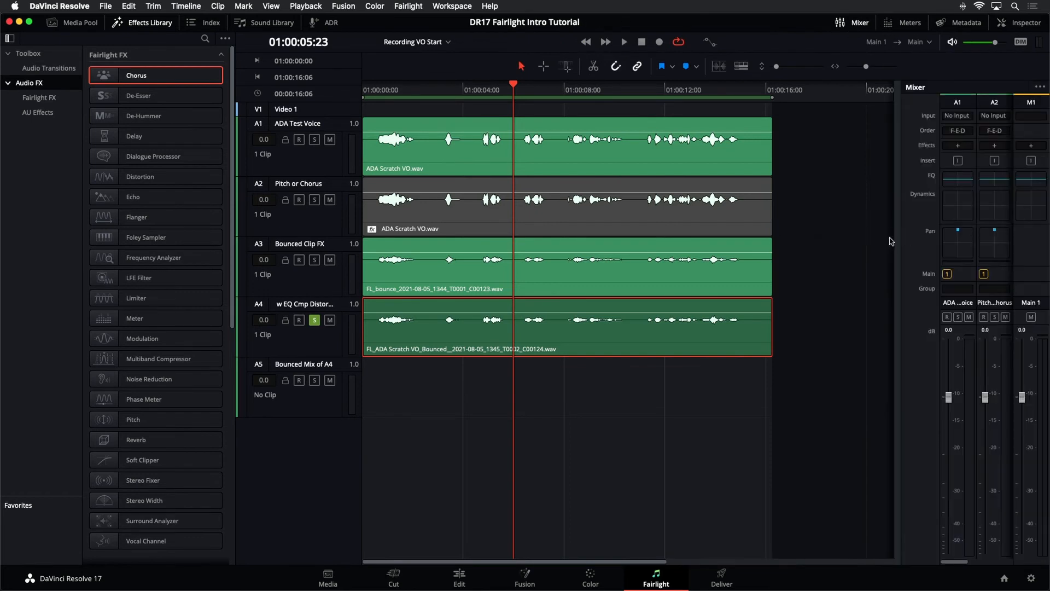
left_click_drag(900, 240, 777, 263)
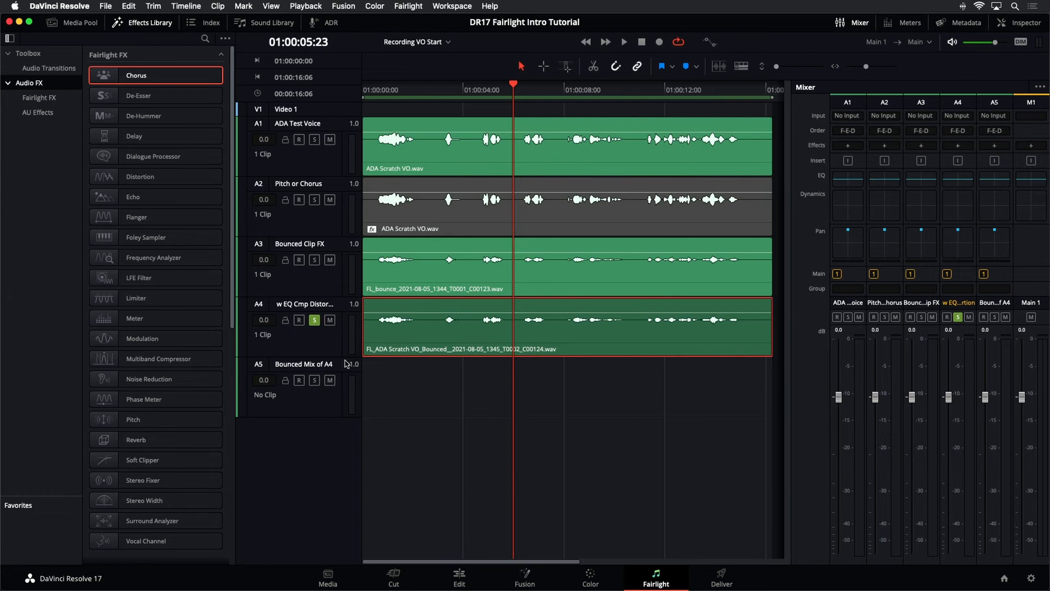
Step: Open the track Equalizer for w EQ Cmp Distortion and shift its window down to uncover the ADA Test Voice track
left_click(324, 347)
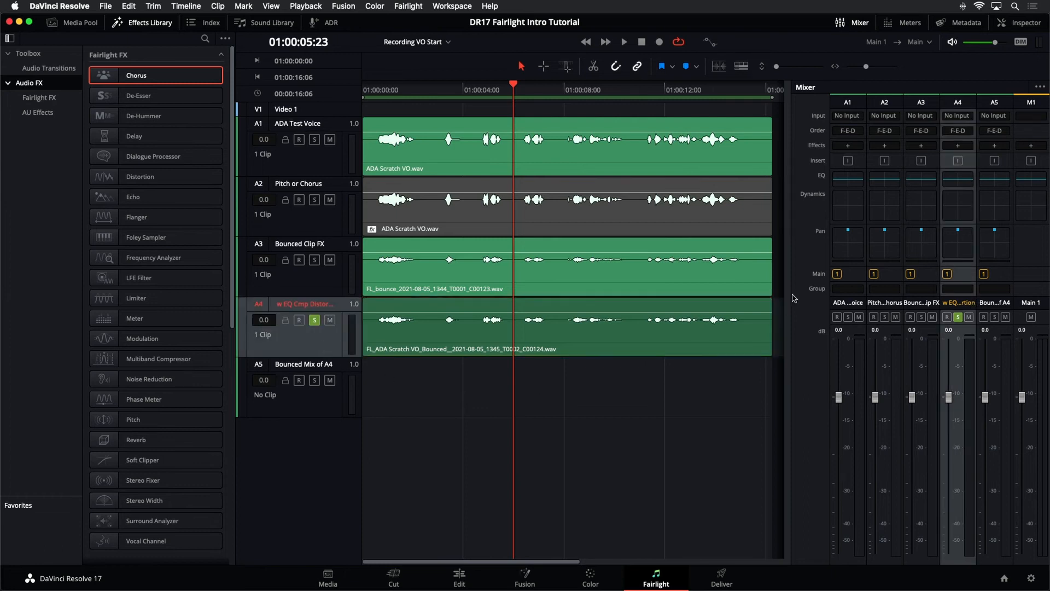
double_click(948, 179)
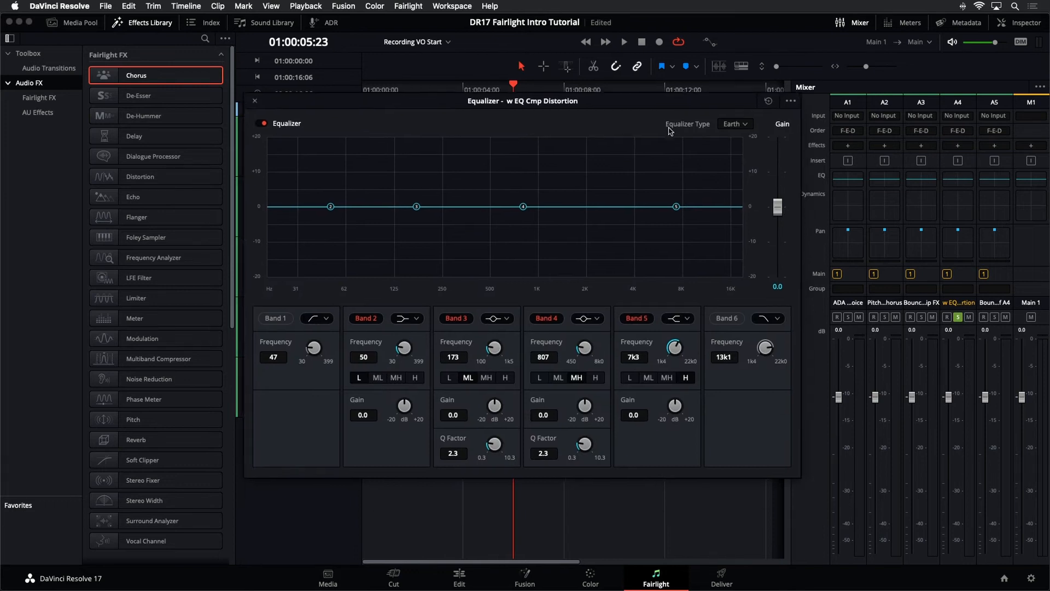
left_click_drag(670, 101, 670, 175)
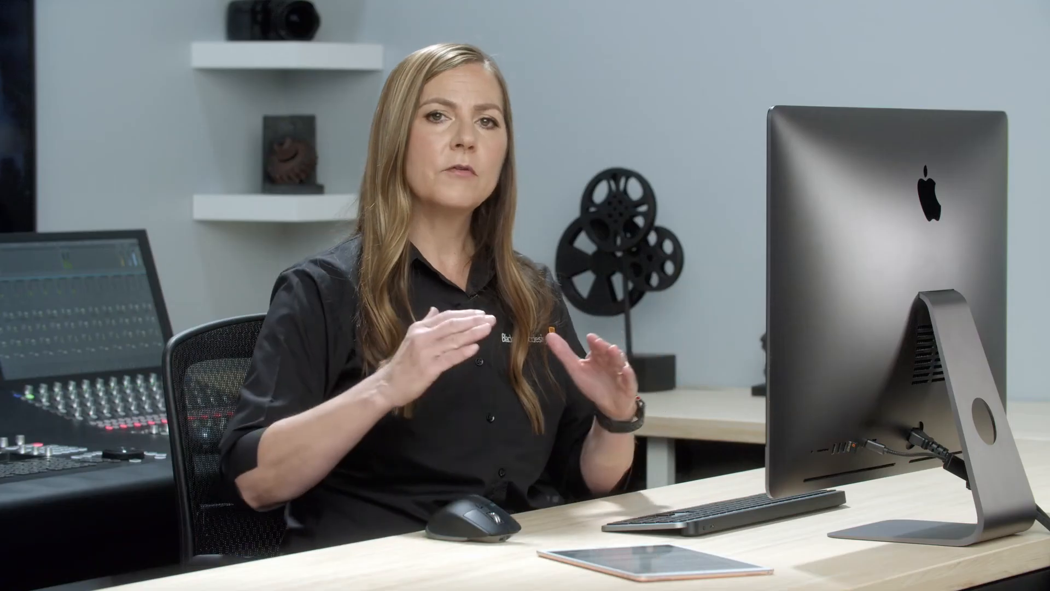
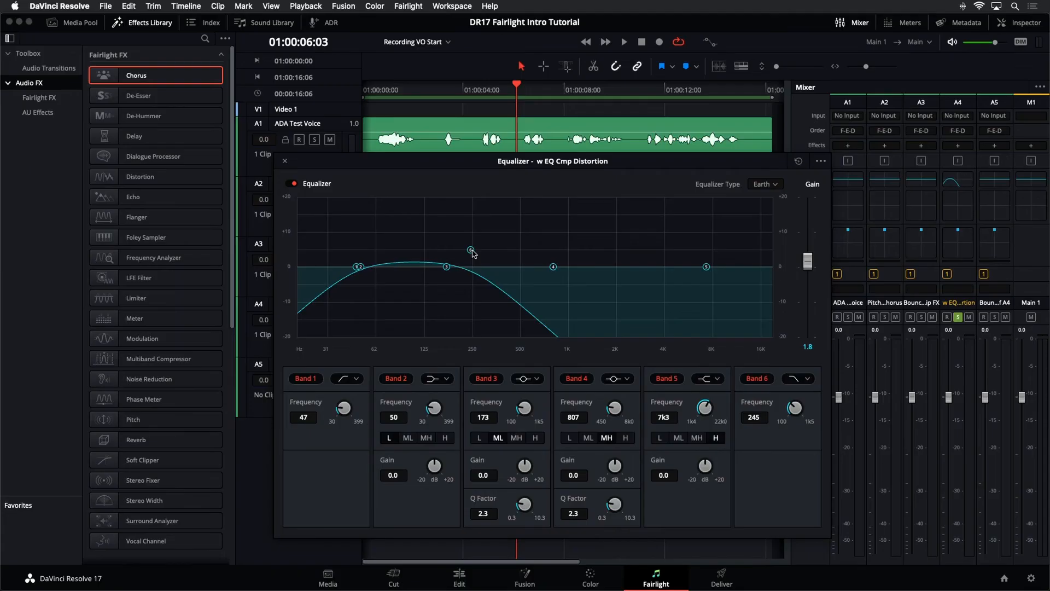
Step: Try the Equalizer with Band 6 at 1k4, Band 1 at 158 and a gain of 10.5, play it, and reset the settings
left_click_drag(576, 256, 596, 253)
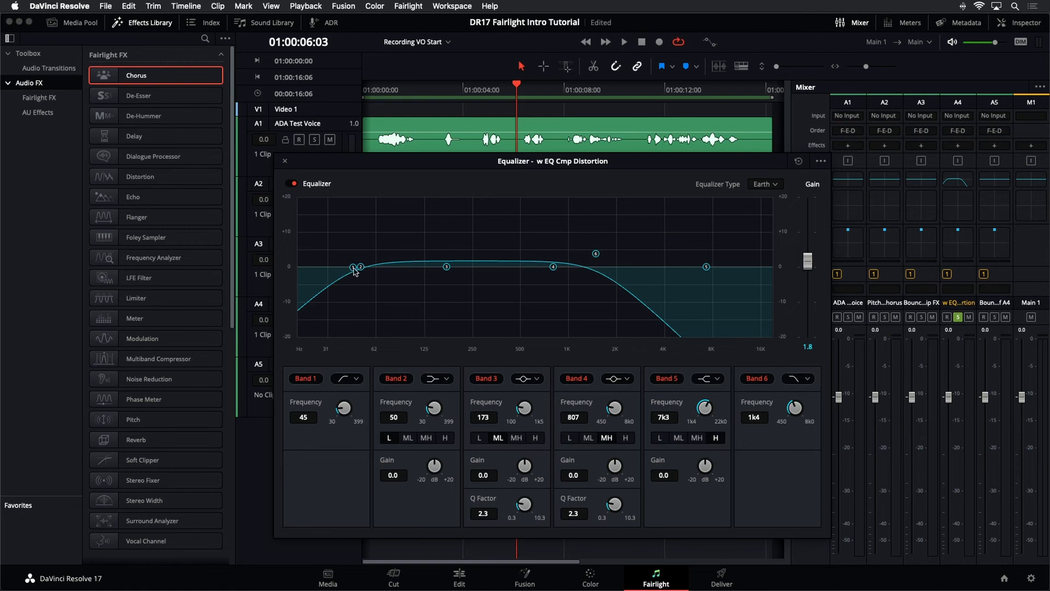
left_click_drag(354, 268, 440, 272)
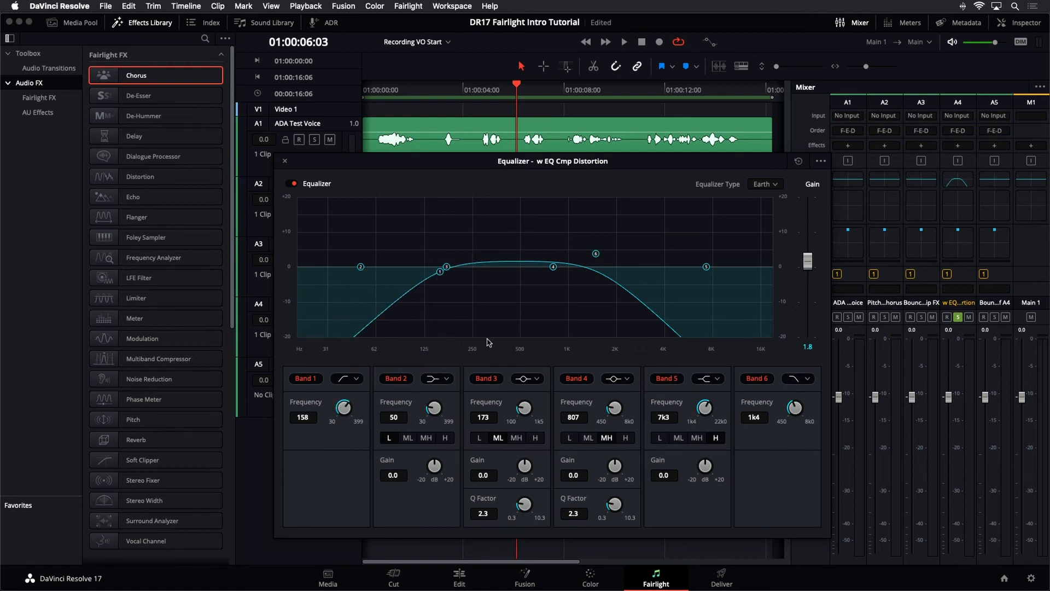
key("space")
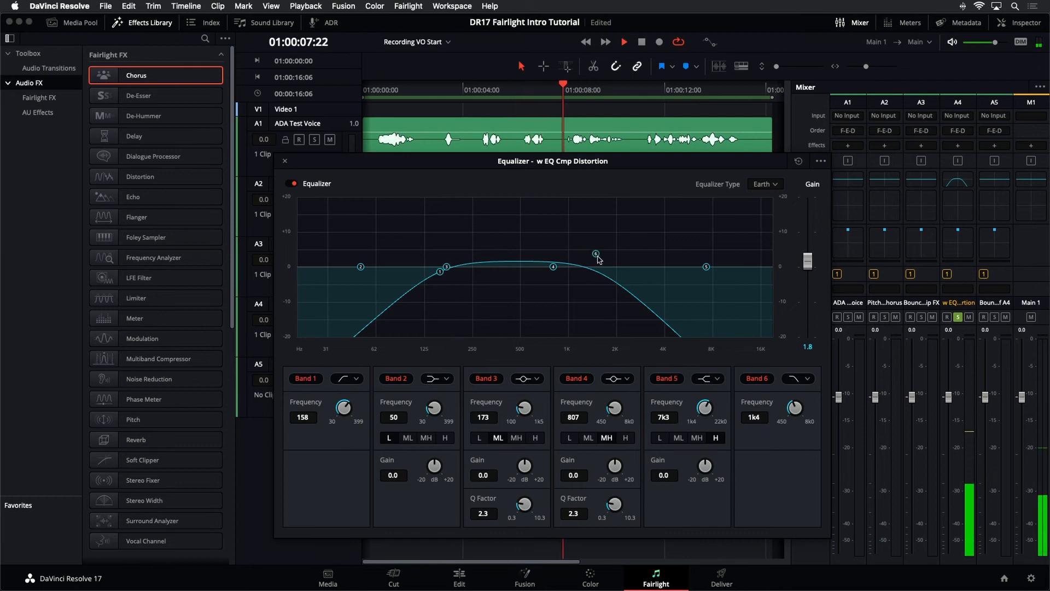
left_click_drag(810, 261, 818, 234)
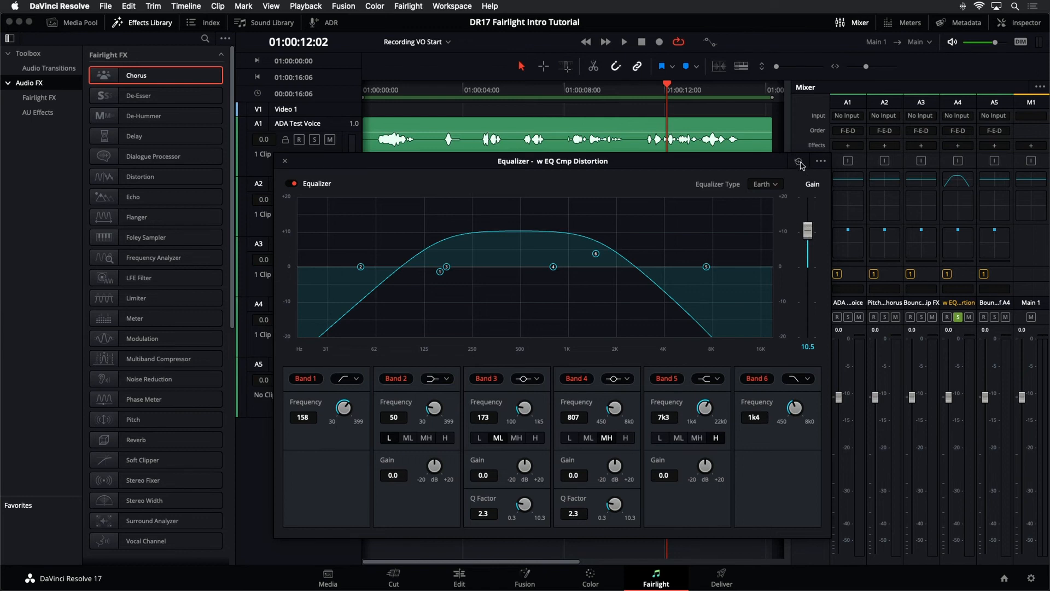
left_click(799, 162)
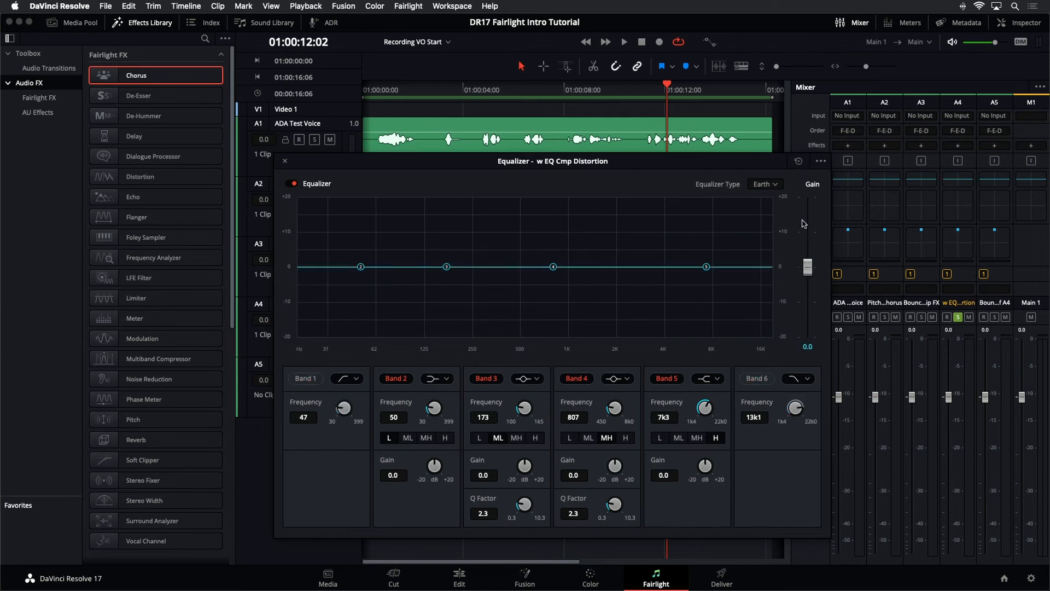
Step: Enable Band 6 at 3k3 and Band 1 at 194 in the track Equalizer, and close it
left_click(760, 378)
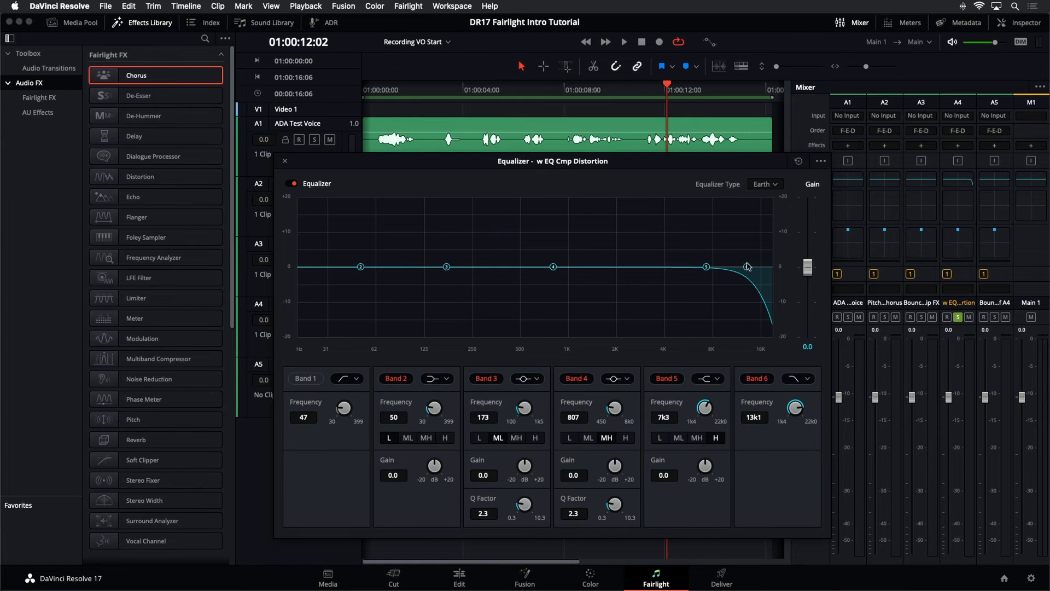
left_click_drag(747, 266, 653, 275)
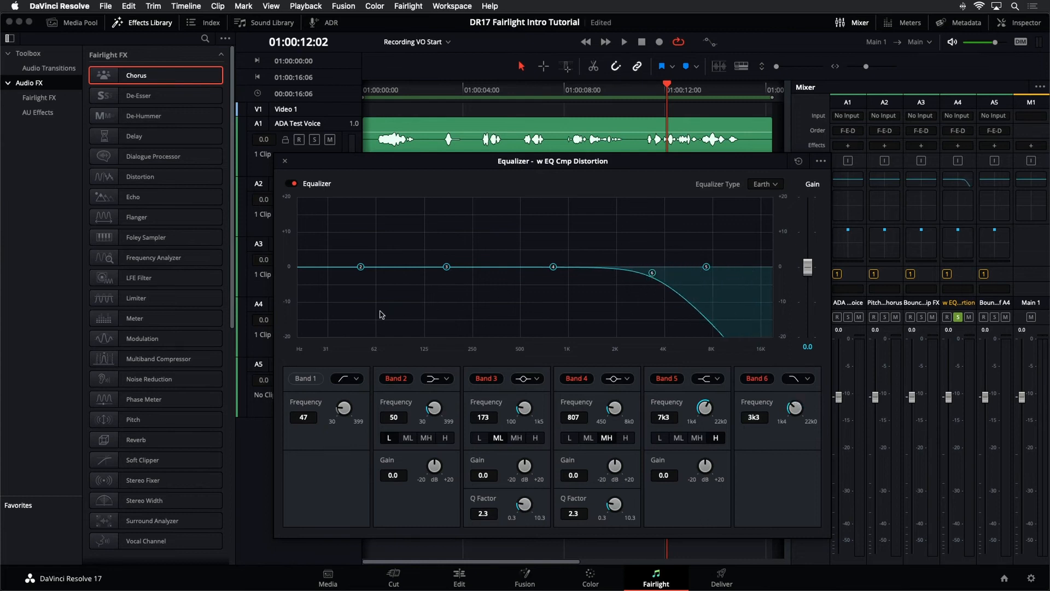
left_click(301, 380)
left_click_drag(355, 268, 454, 277)
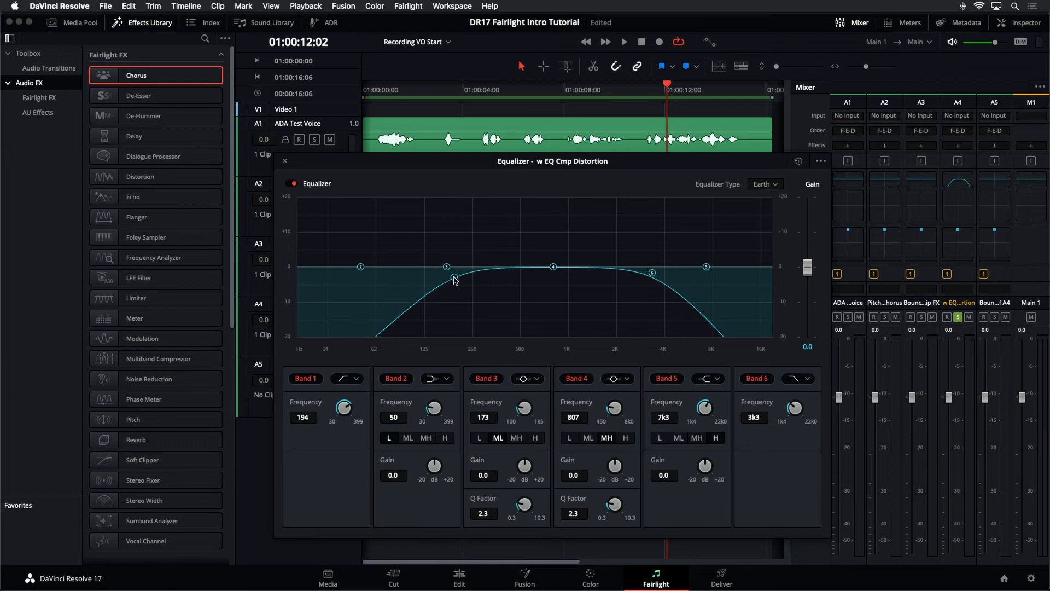
left_click(285, 162)
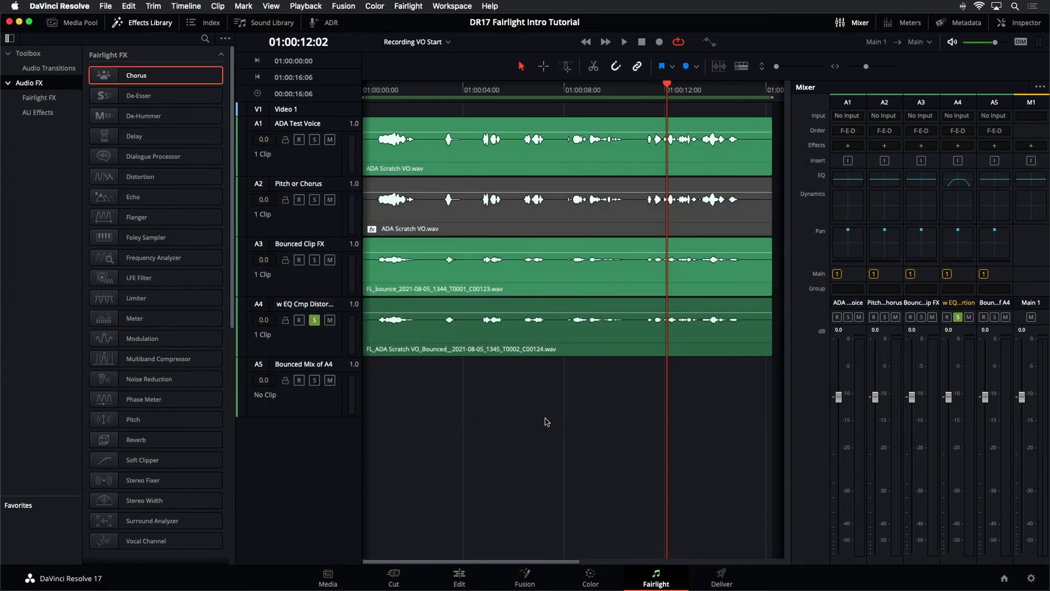
Step: Add the Distortion effect to the w EQ Cmp Distortion track and audition its Crunchy preset
left_click_drag(140, 176, 332, 351)
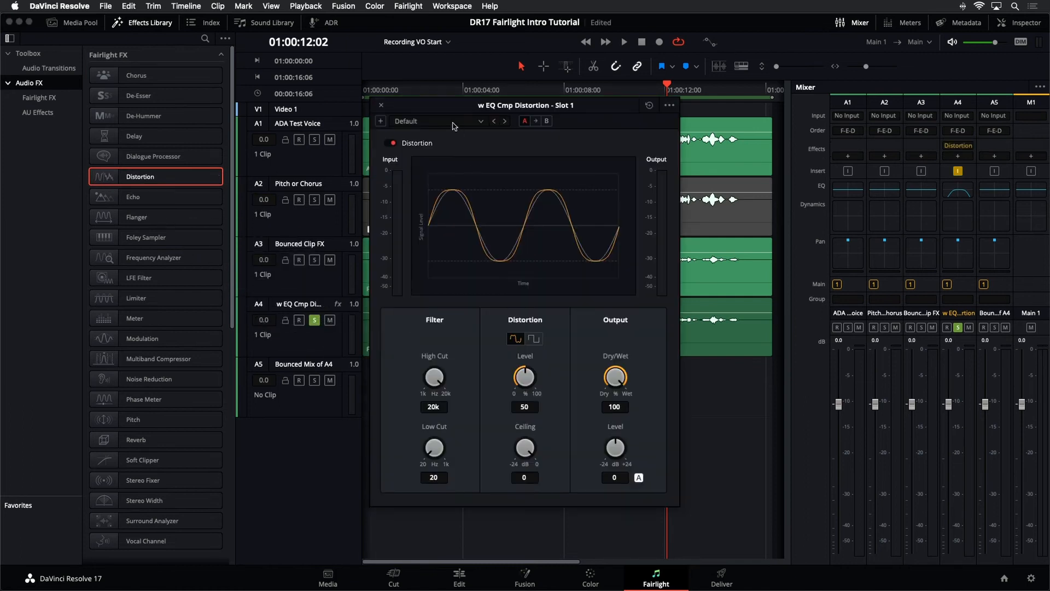
left_click_drag(455, 112, 563, 123)
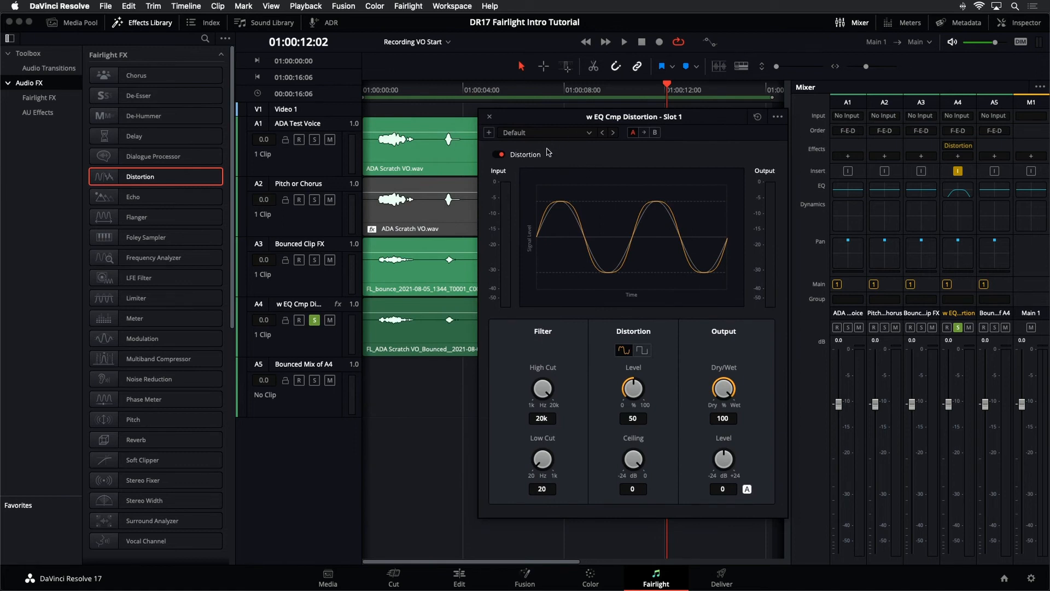
left_click(556, 134)
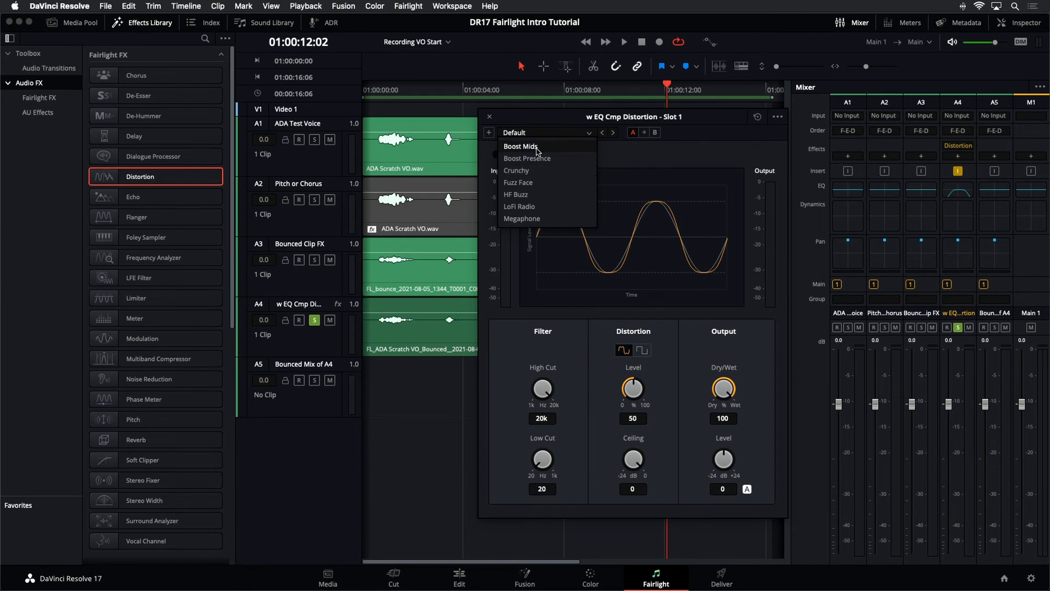
left_click(538, 170)
key("space")
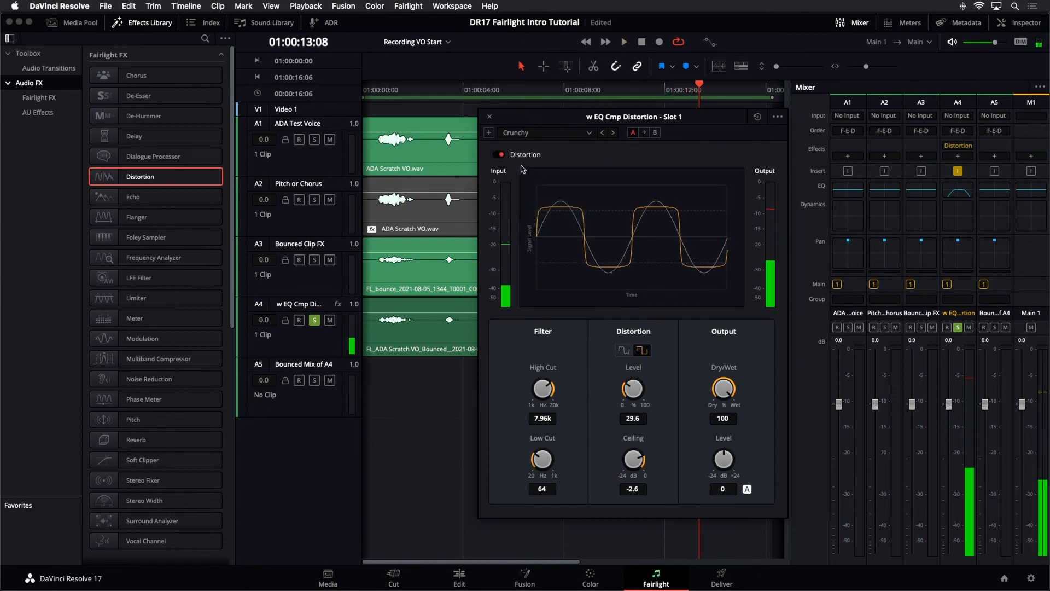
Step: Audition the Distortion effect's Megaphone preset
left_click(539, 133)
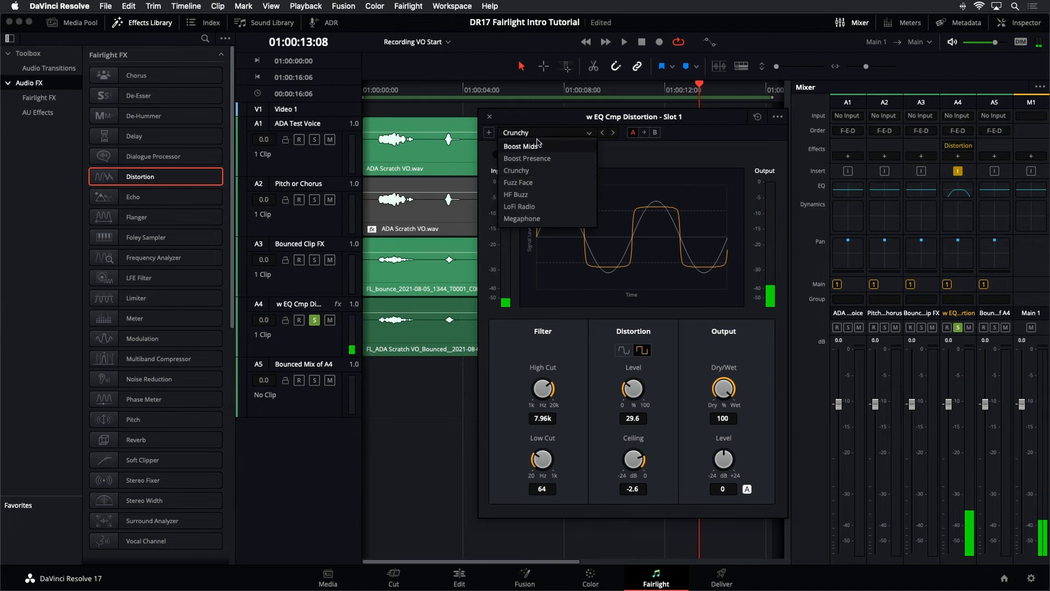
left_click(525, 218)
key("space")
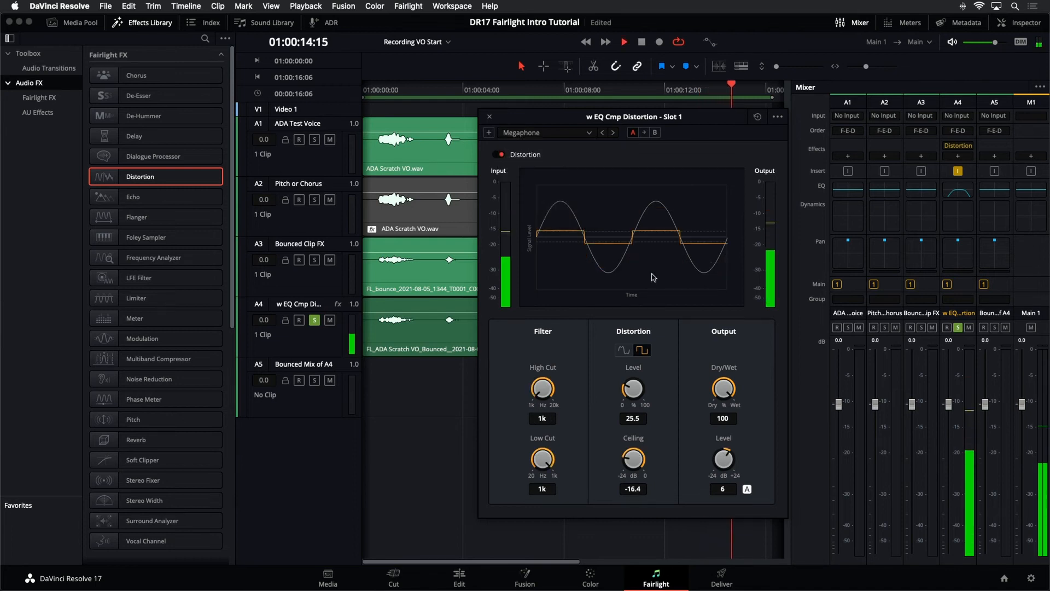
key("space")
Step: Apply the LoFi Radio preset to the Distortion effect, play the result and close the effect window
left_click(553, 133)
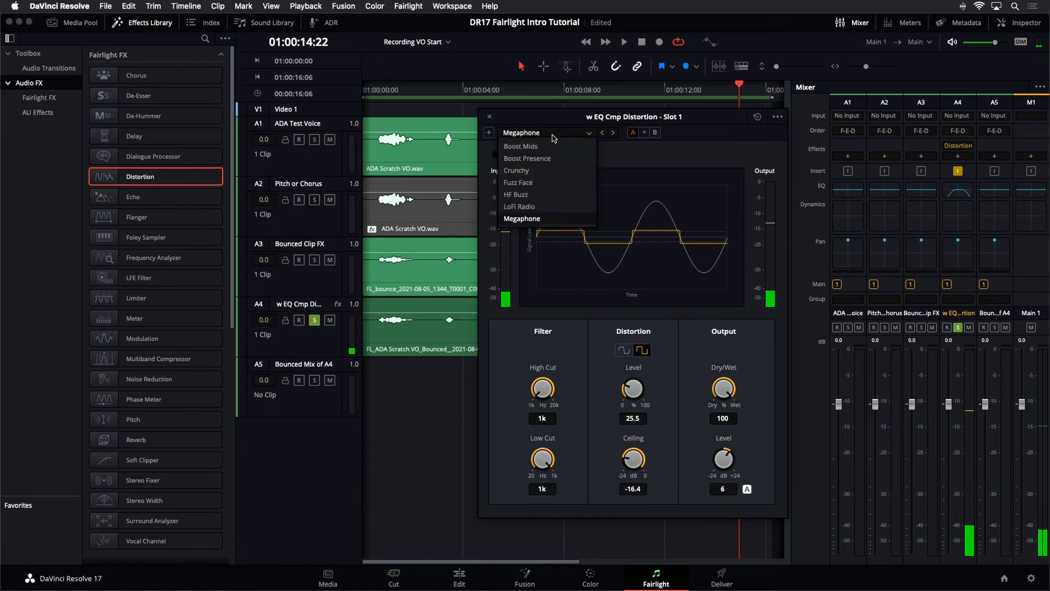
left_click(525, 207)
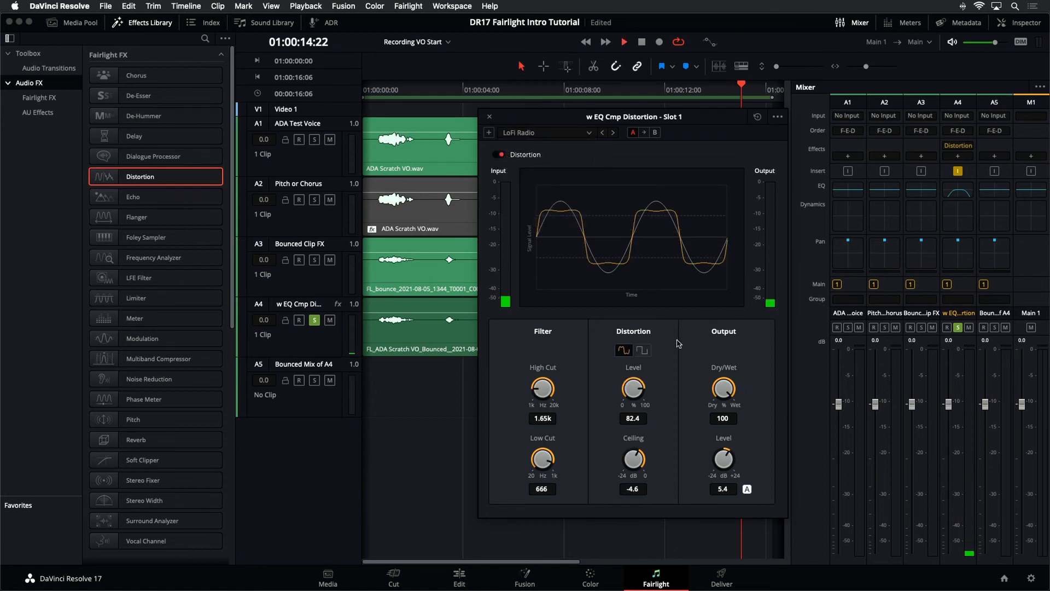
key("space")
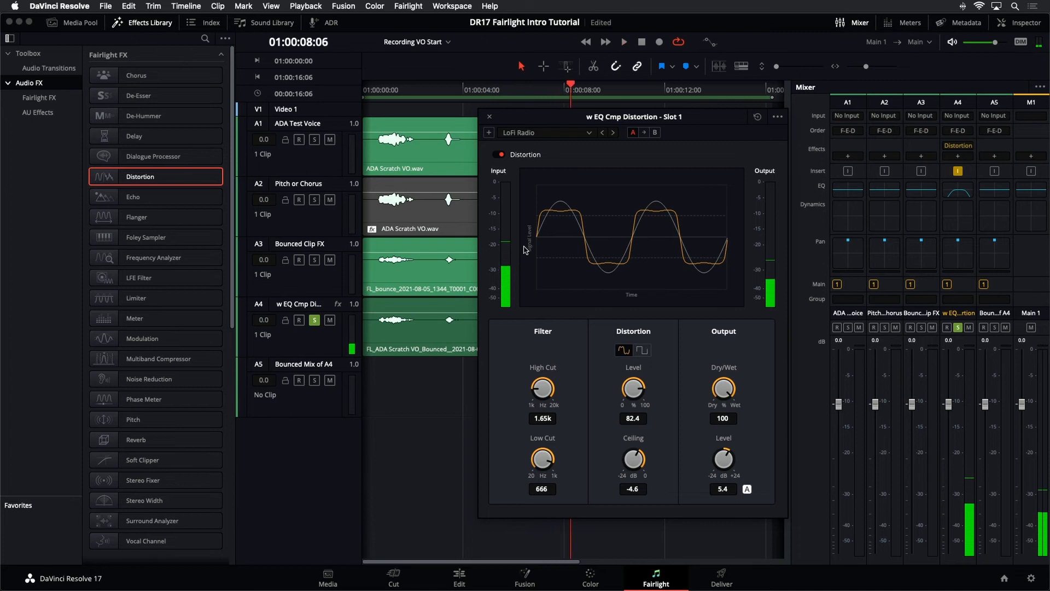
left_click(490, 119)
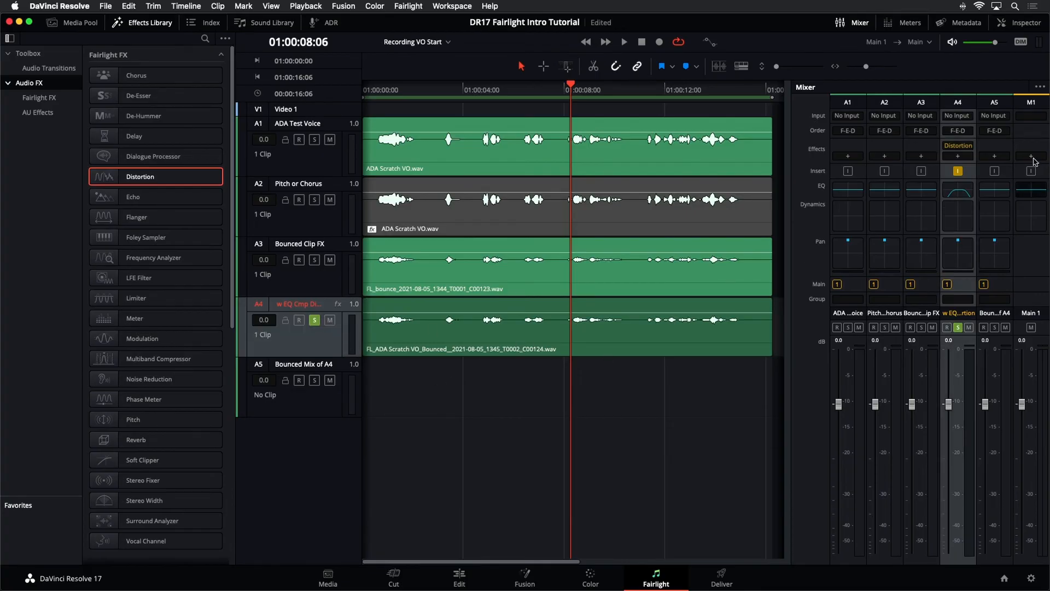
left_click(581, 389)
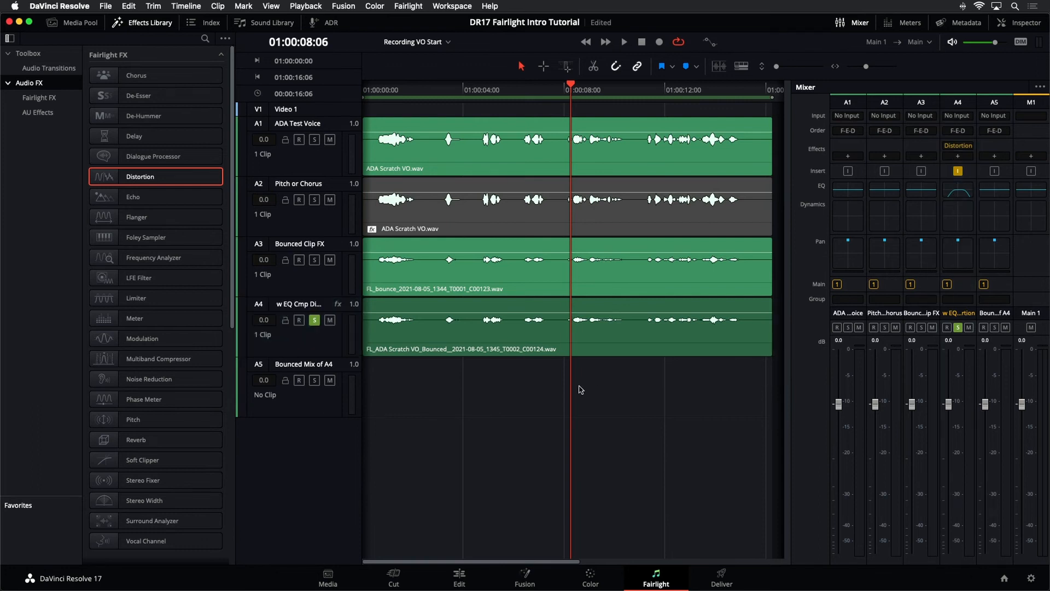
Step: Change the Bounced Mix of A4 track's type to Stereo
right_click(319, 413)
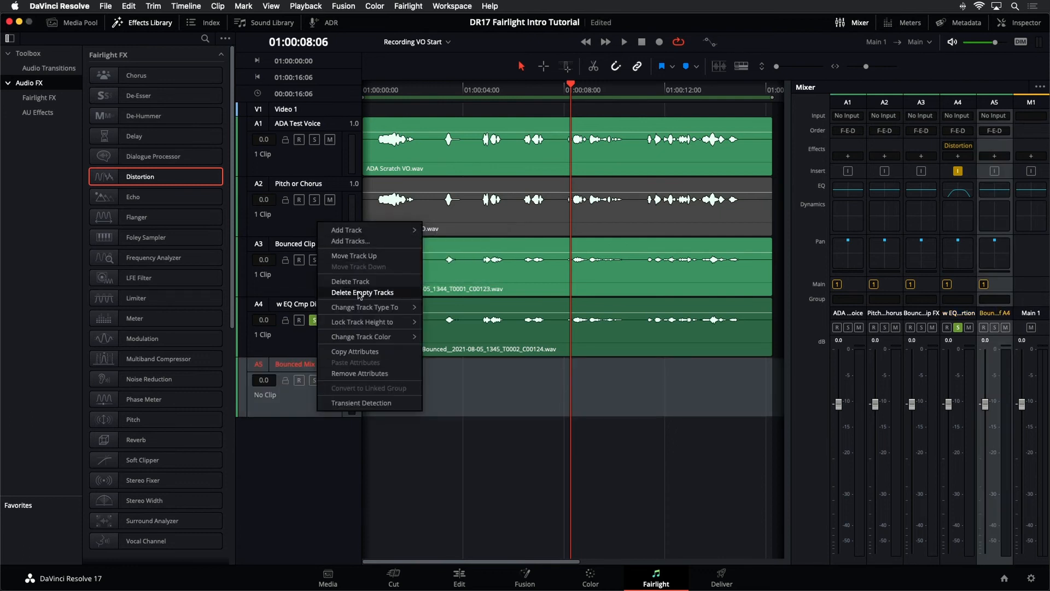
mouse_move(359, 309)
left_click(438, 322)
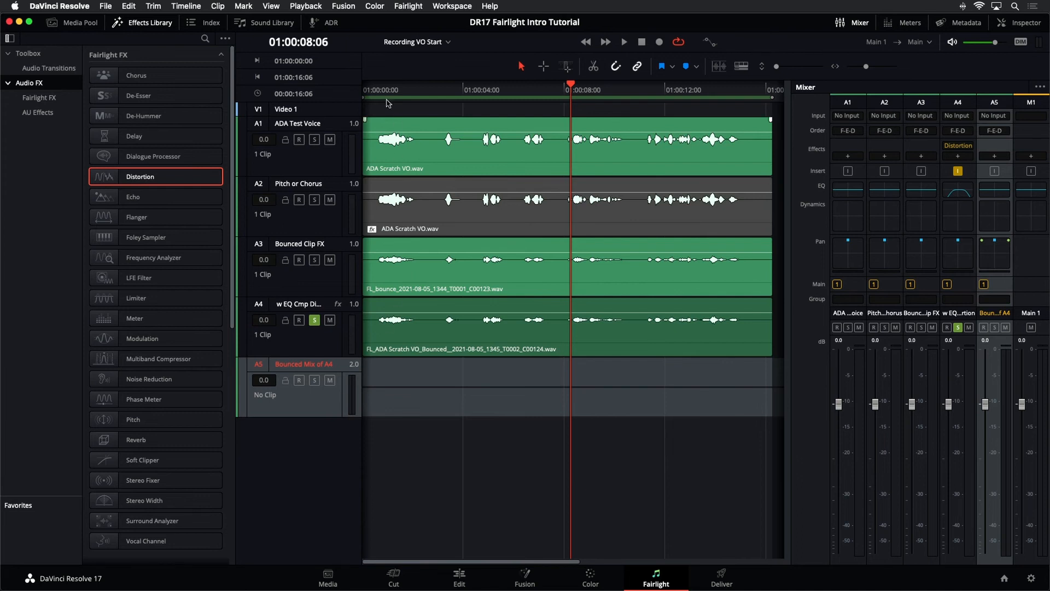
Step: Bounce the Main 1 mix to the Bounced Mix of A4 track and increase that track's height
left_click(199, 5)
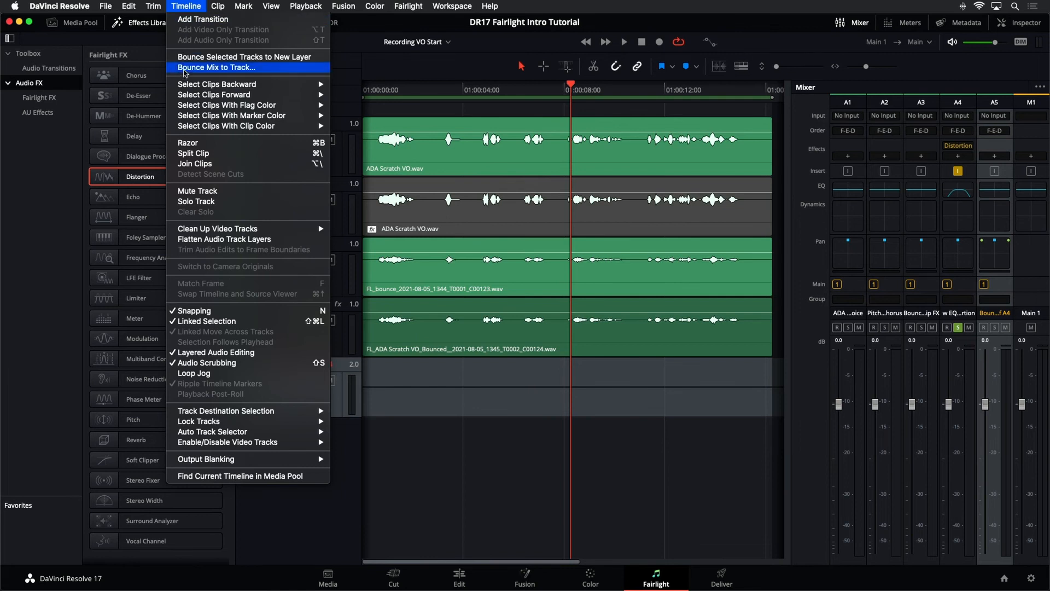
left_click(185, 68)
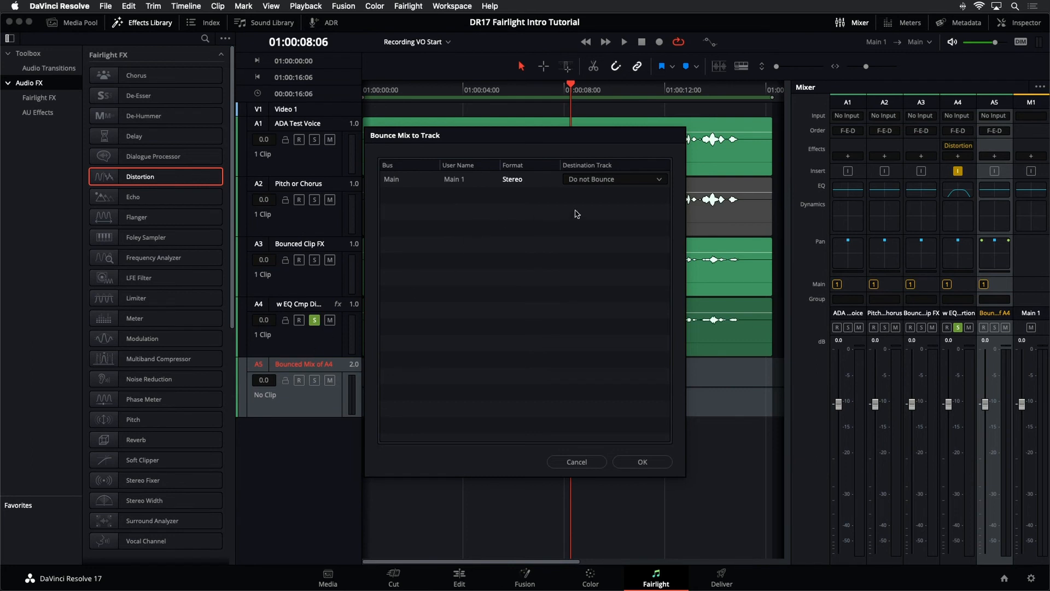
left_click(614, 181)
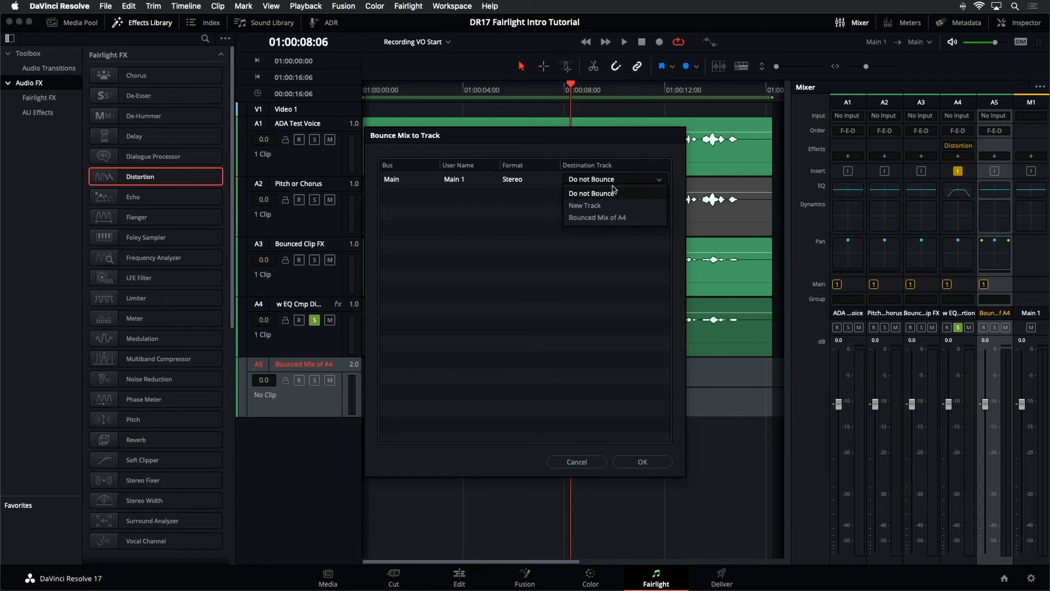
left_click(602, 219)
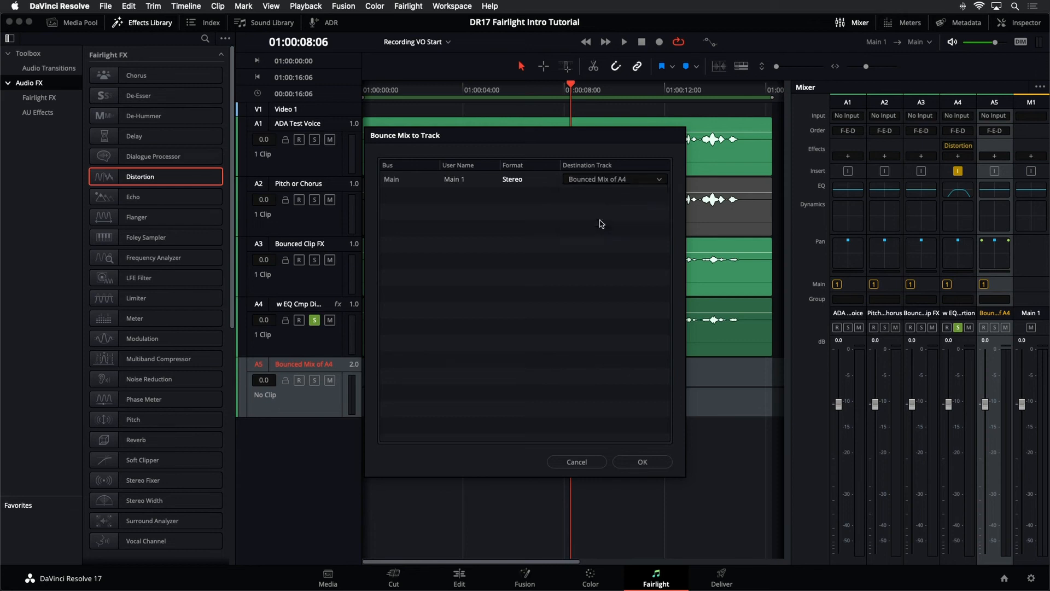
left_click(638, 462)
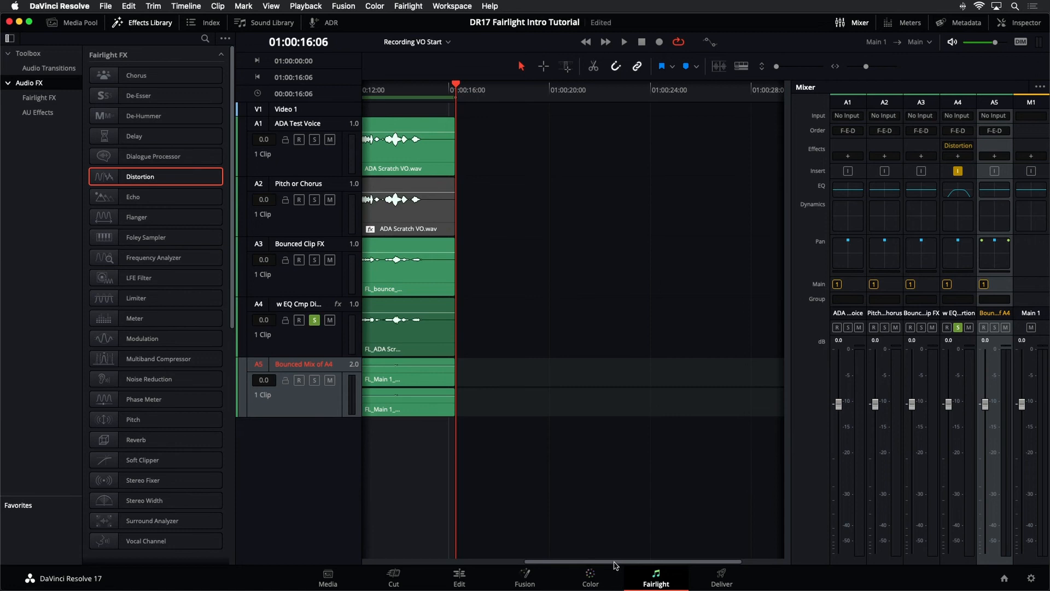
left_click_drag(615, 565, 375, 583)
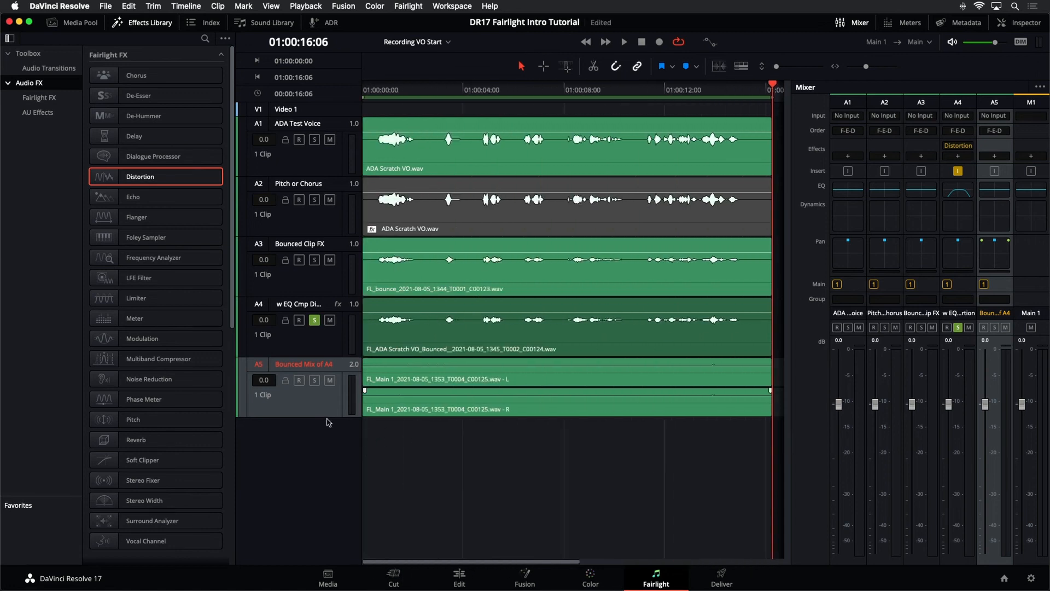
left_click_drag(327, 428, 327, 523)
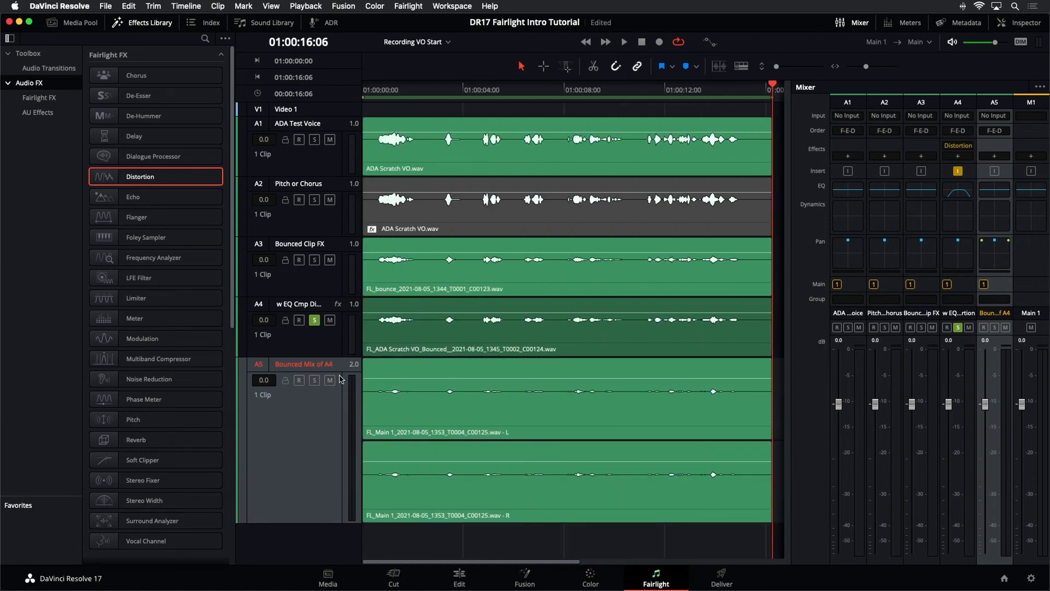
Step: Compare the Bounced Mix of A4 track with the w EQ Cmp Distortion track by alternately soloing them during playback
left_click(314, 379)
left_click(314, 320)
key("space")
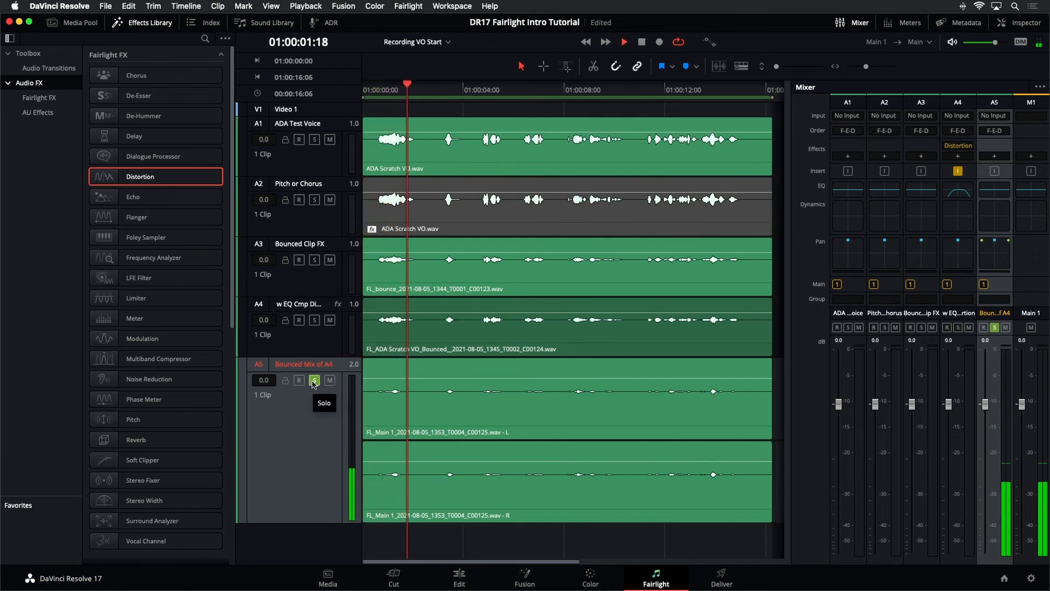
left_click(314, 379)
left_click(315, 320)
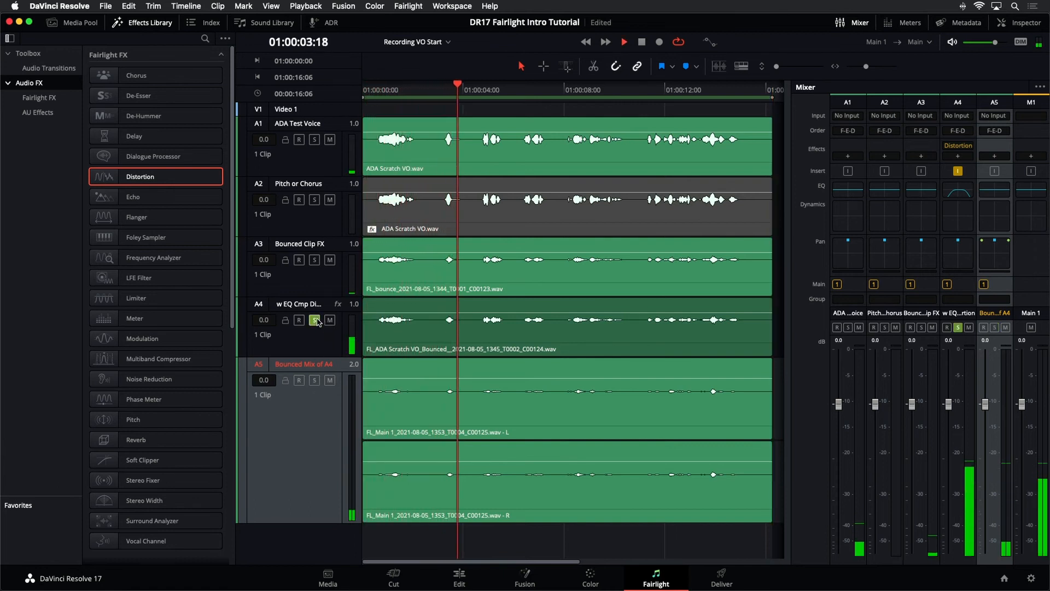
left_click(315, 320)
left_click(315, 379)
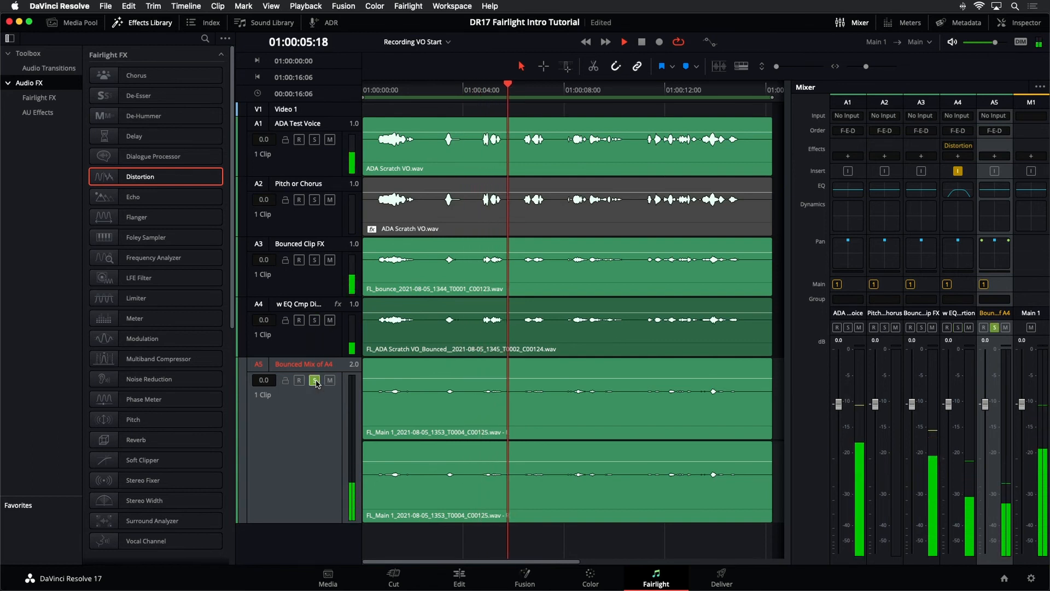
key("space")
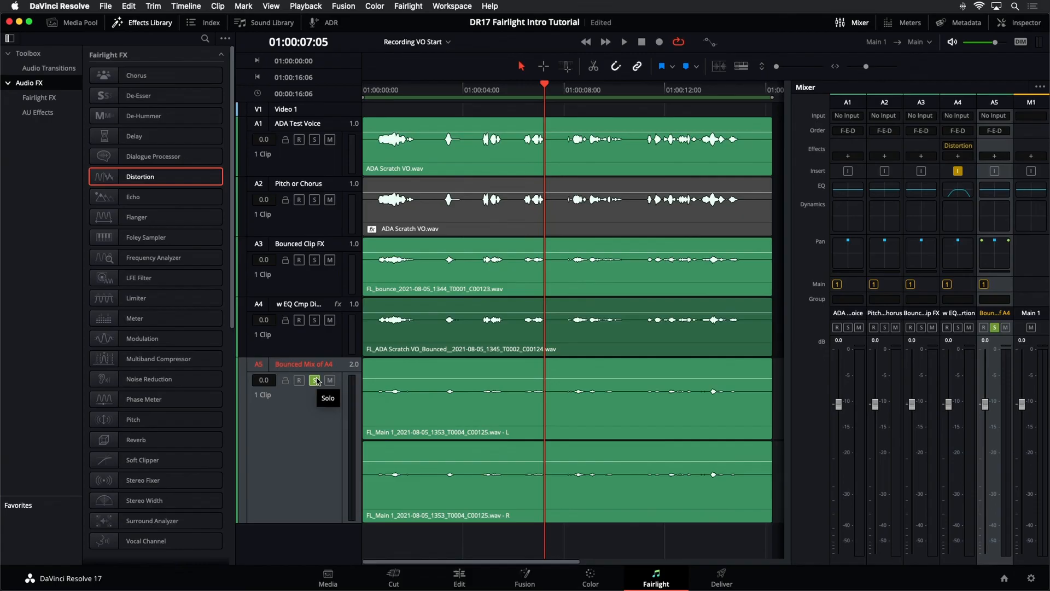
Step: Open the 12 Reverb and EQ Barriers timeline from the Timelines bin and hide the Media Pool
key("super+minus")
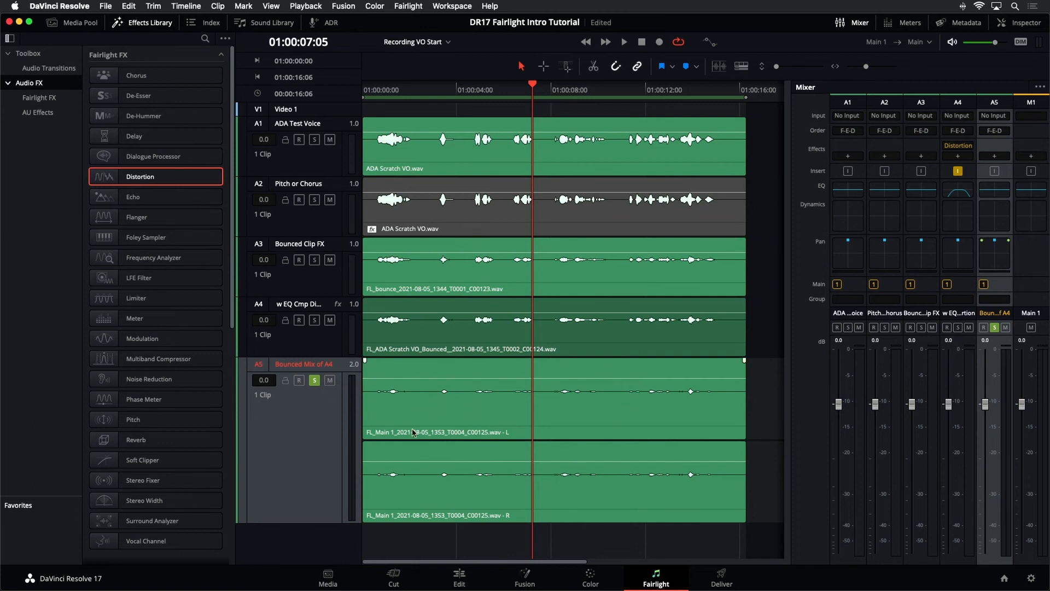
left_click(421, 416)
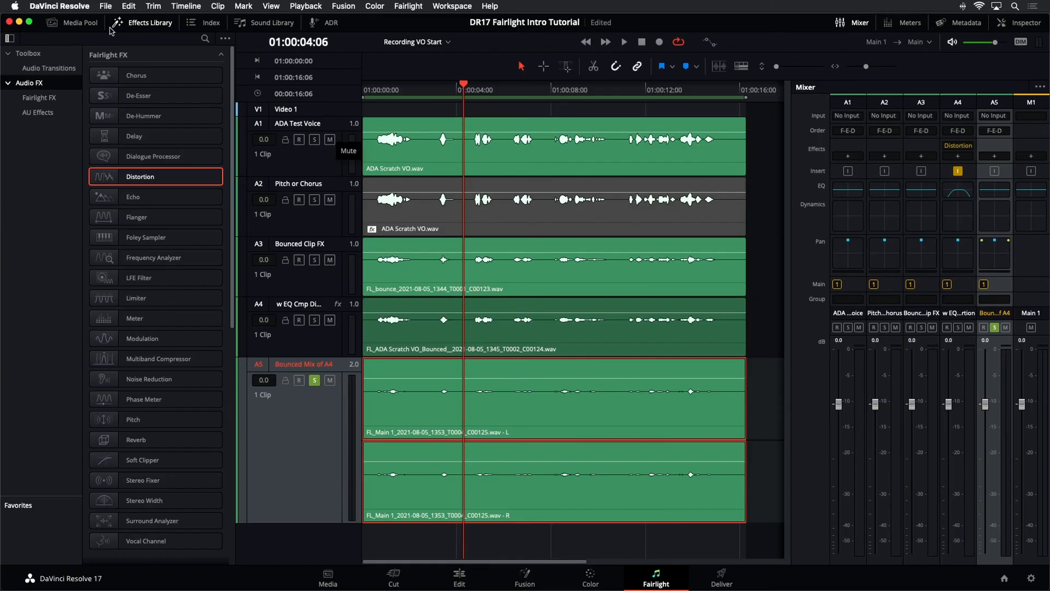
left_click(62, 22)
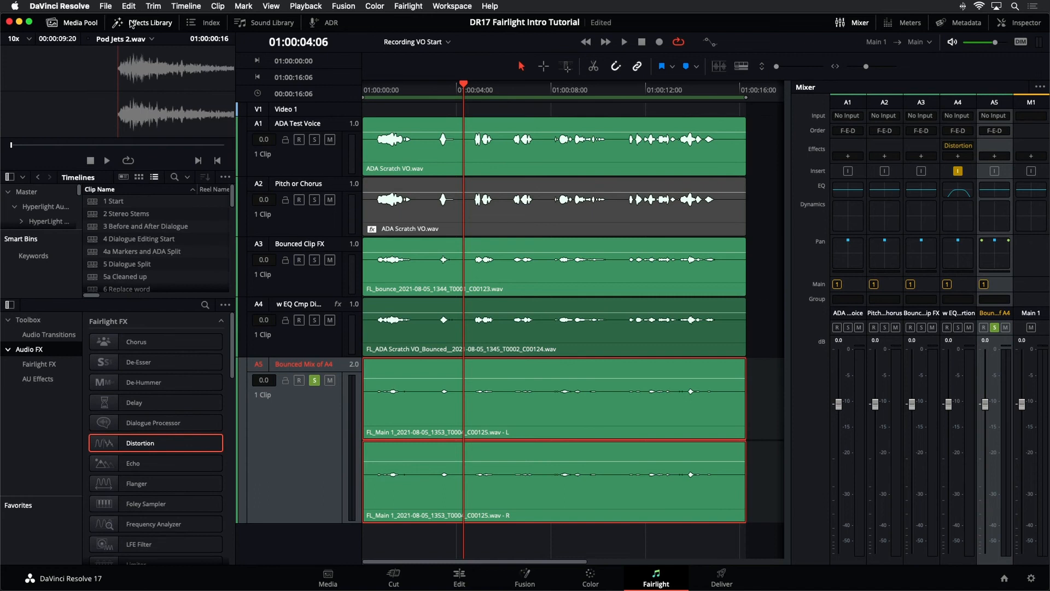
left_click(132, 23)
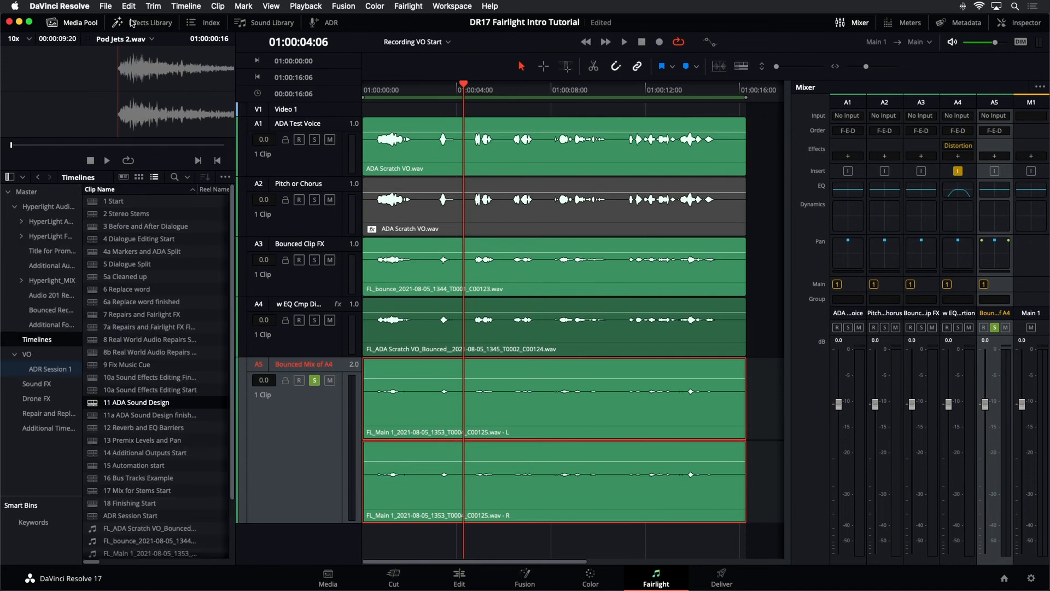
double_click(92, 430)
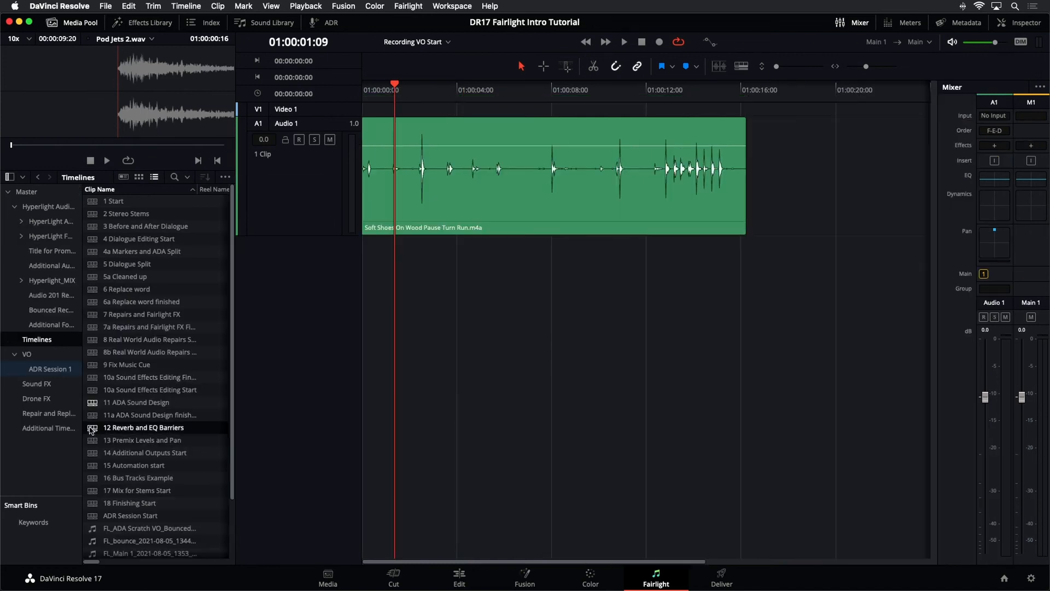
left_click(89, 24)
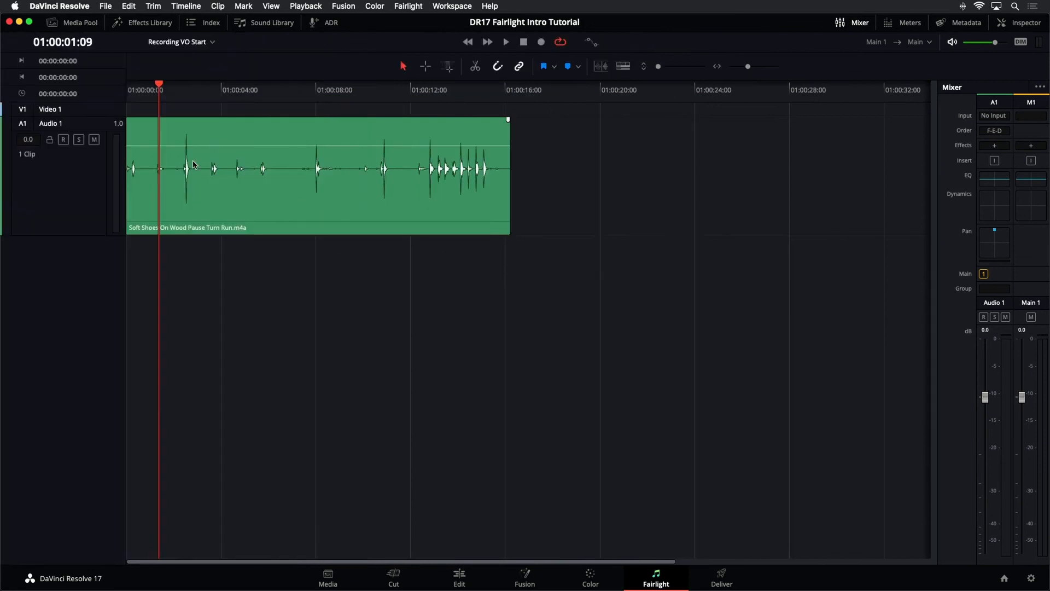
Step: Play the Soft Shoes On Wood Pause Turn Run clip without any effects
key("shift+z")
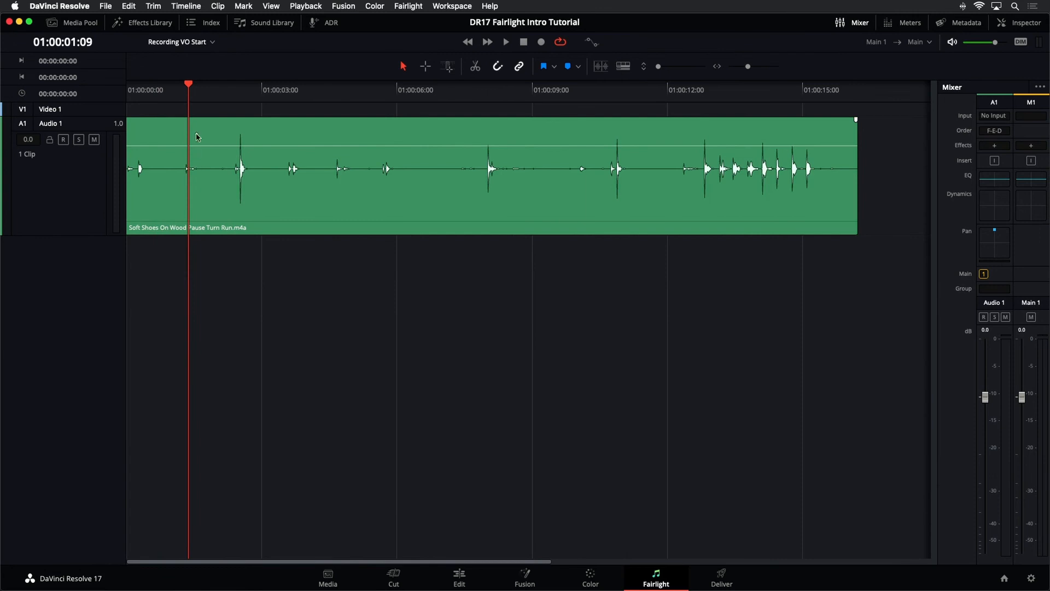
key("space")
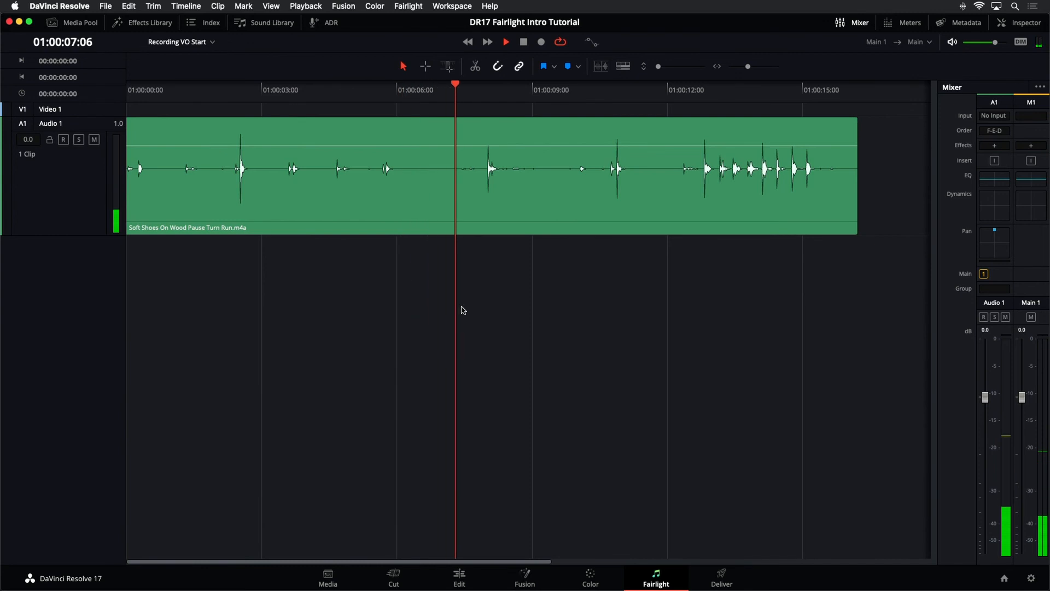
key("space")
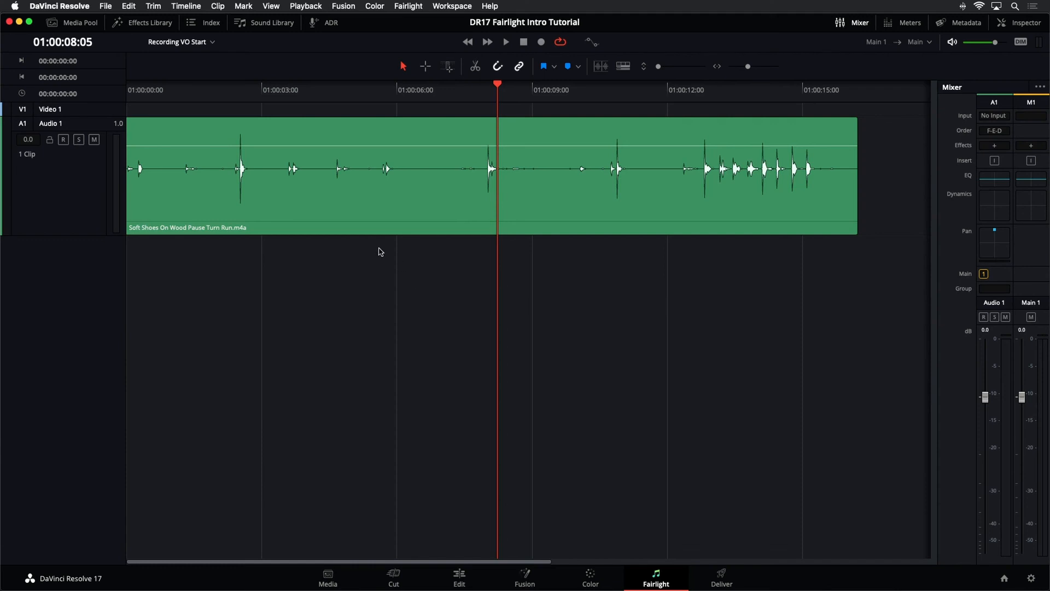
Step: Add the Reverb effect to the Audio 1 track and play the footsteps with its Default preset
left_click(147, 24)
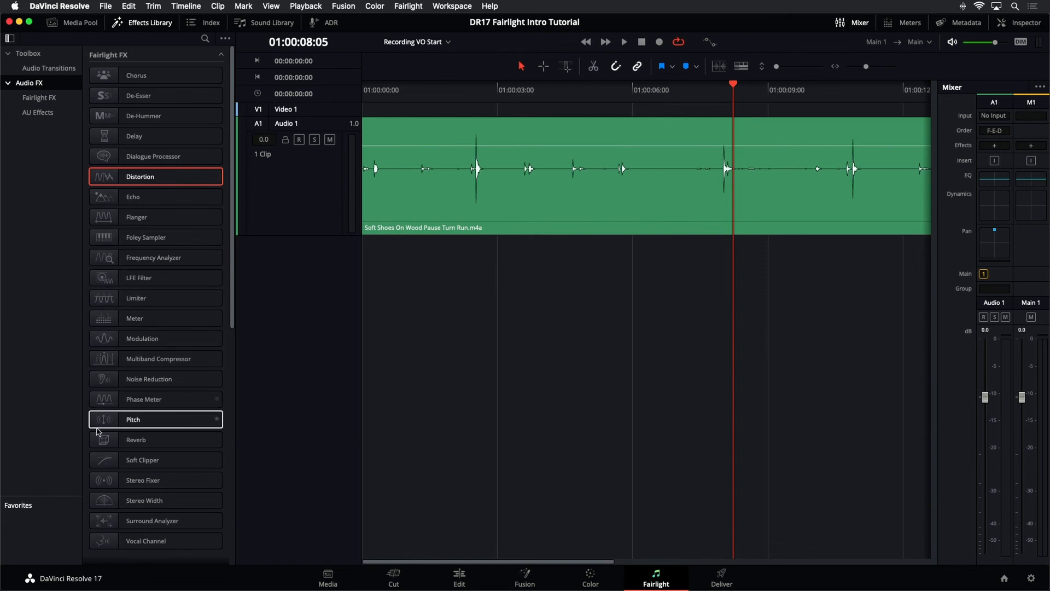
left_click_drag(110, 441, 315, 187)
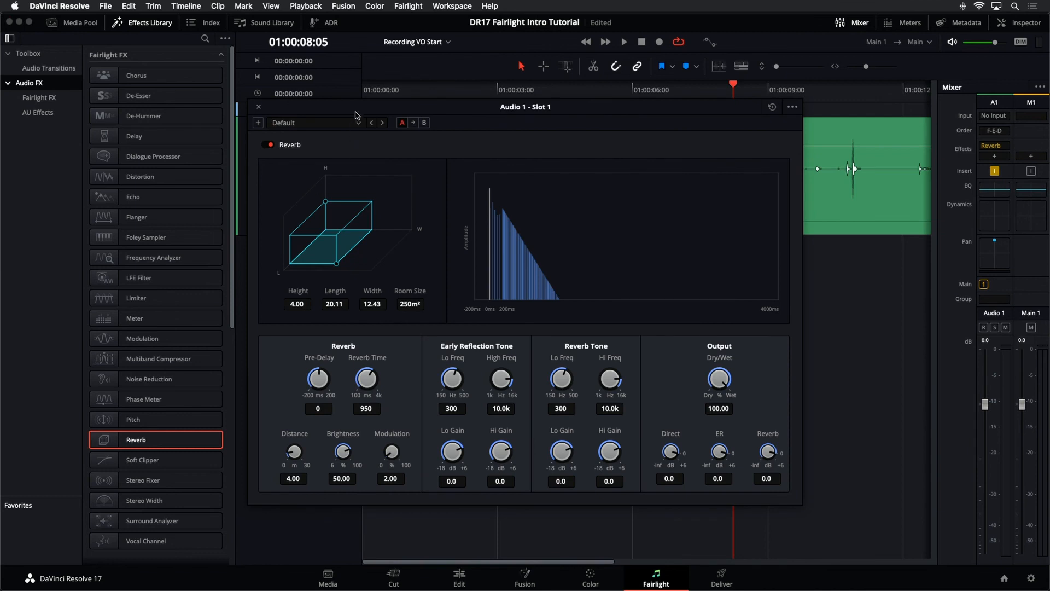
left_click_drag(356, 110, 450, 119)
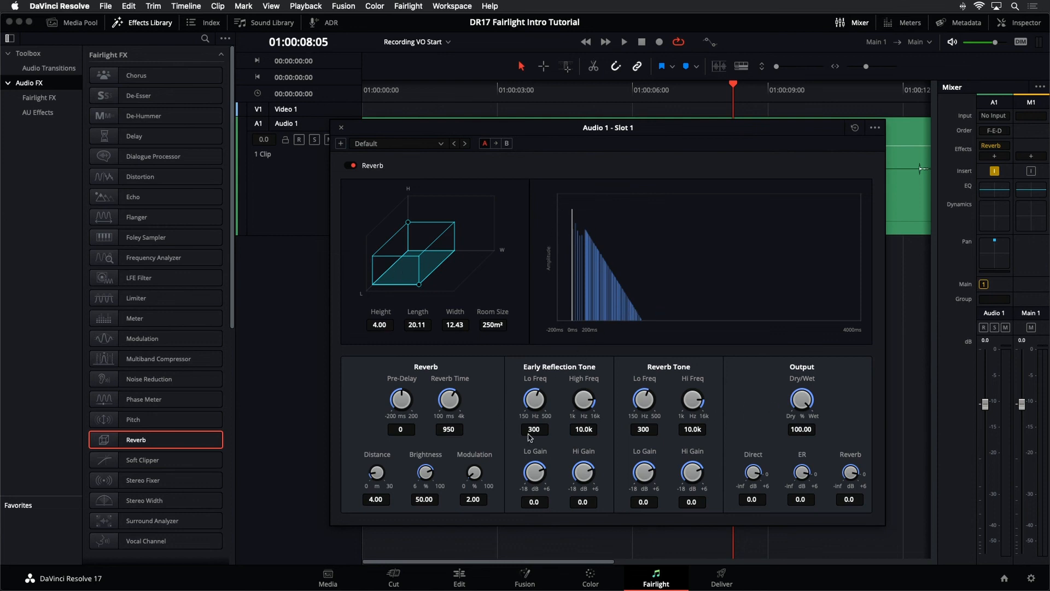
left_click_drag(491, 135, 514, 205)
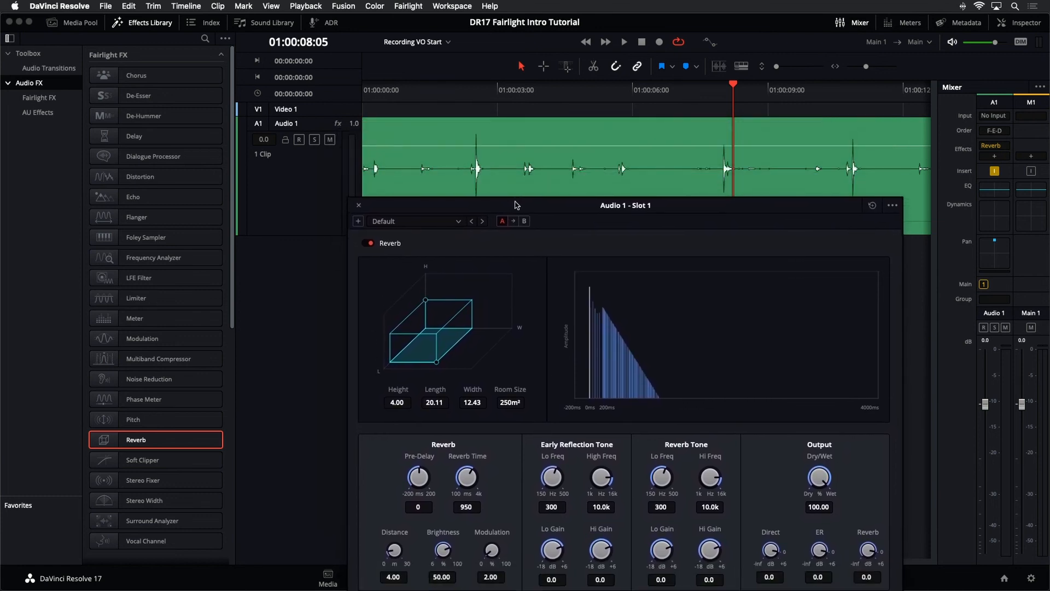
key("space")
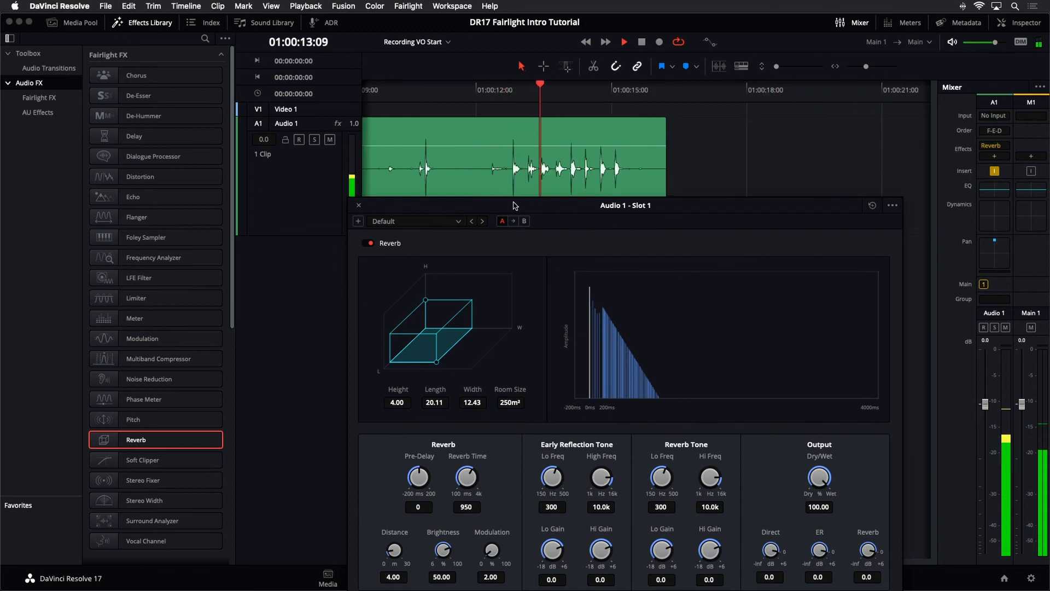
key("space")
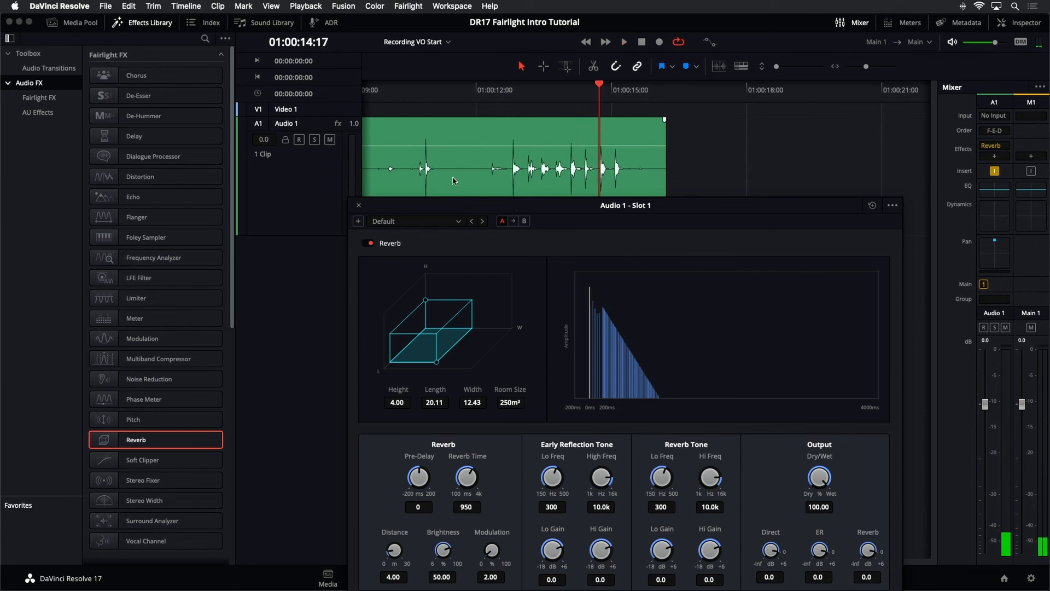
Step: Audition the Reverb effect's Bathroom preset on the footsteps
left_click(431, 222)
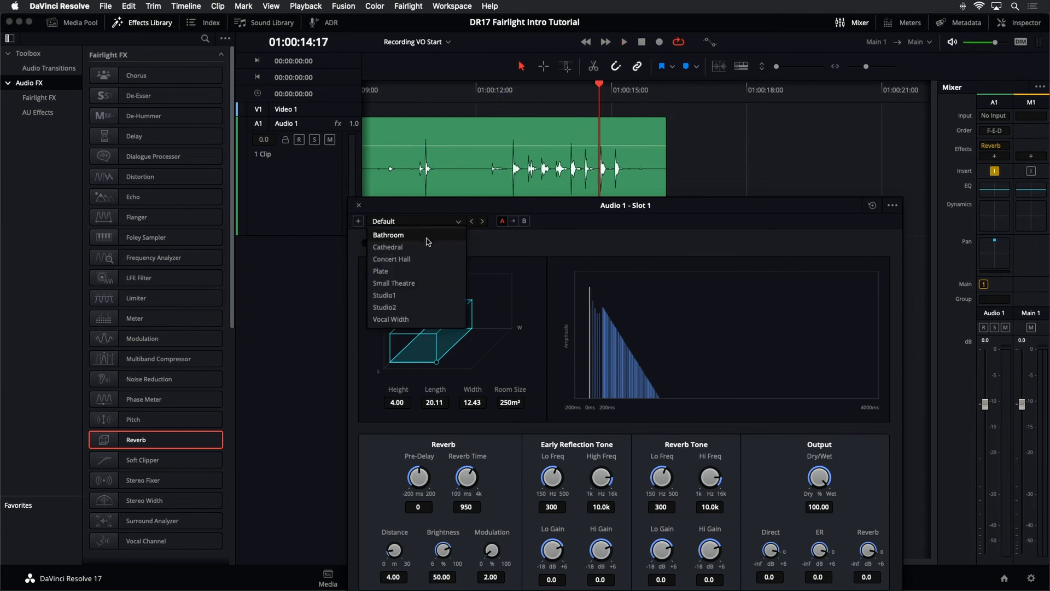
left_click(427, 235)
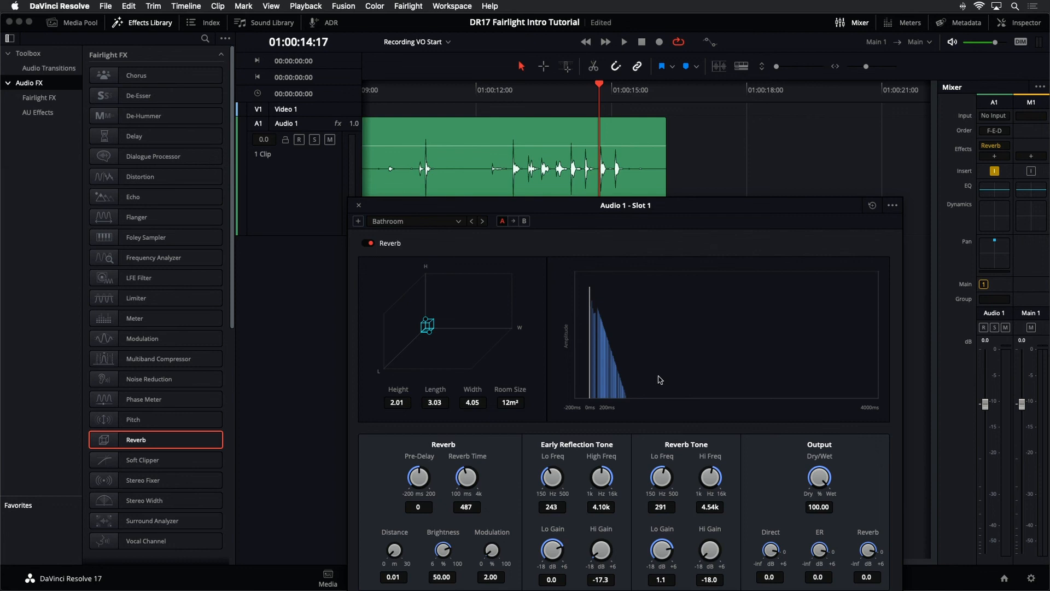
key("space")
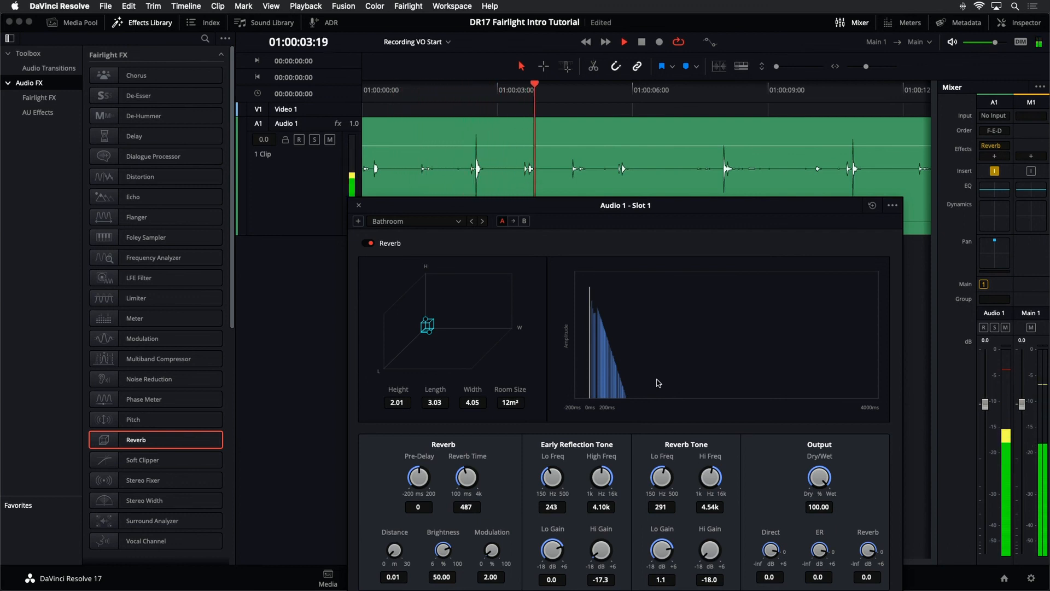
key("space")
Step: Apply the Cathedral preset to the Reverb effect and play the footsteps
left_click(422, 221)
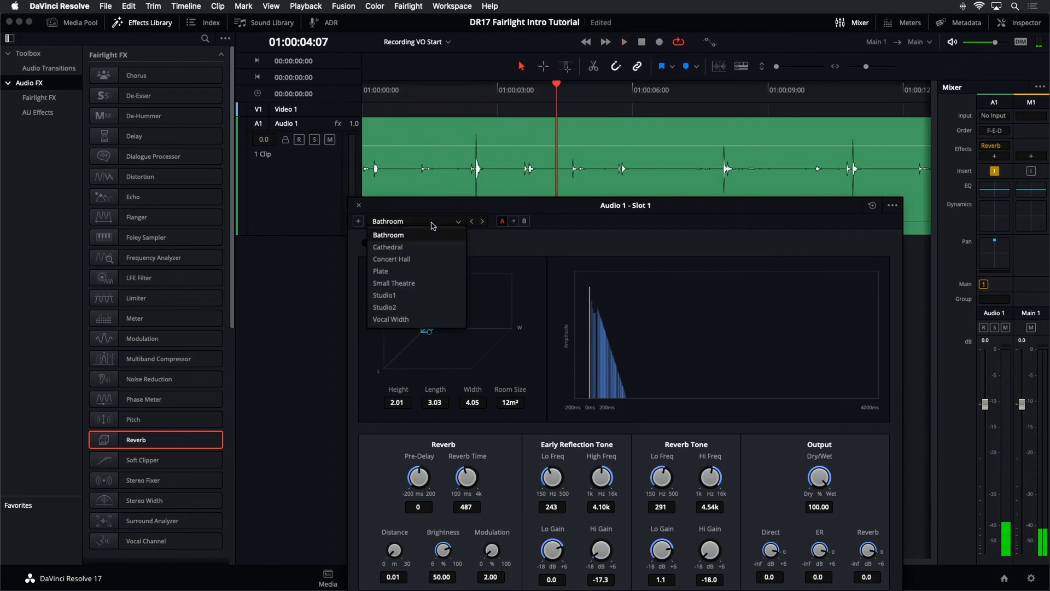
left_click(426, 249)
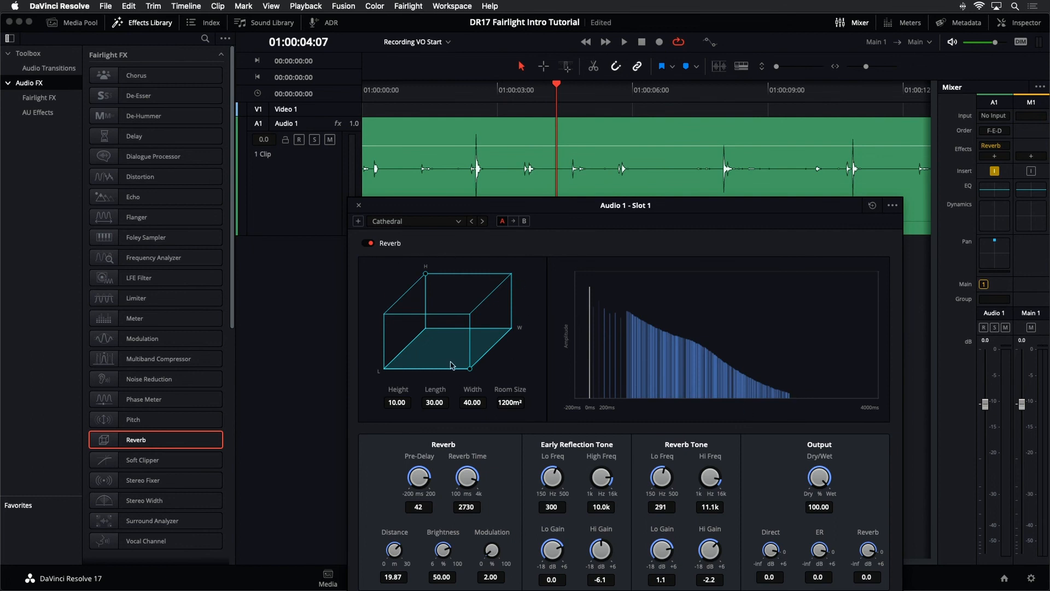
key("space")
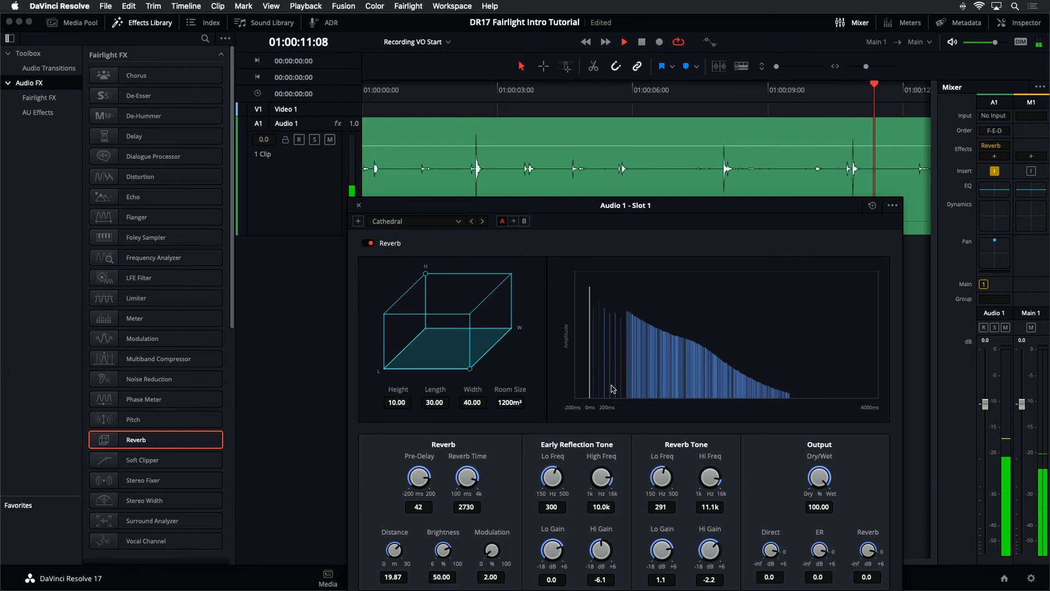
key("space")
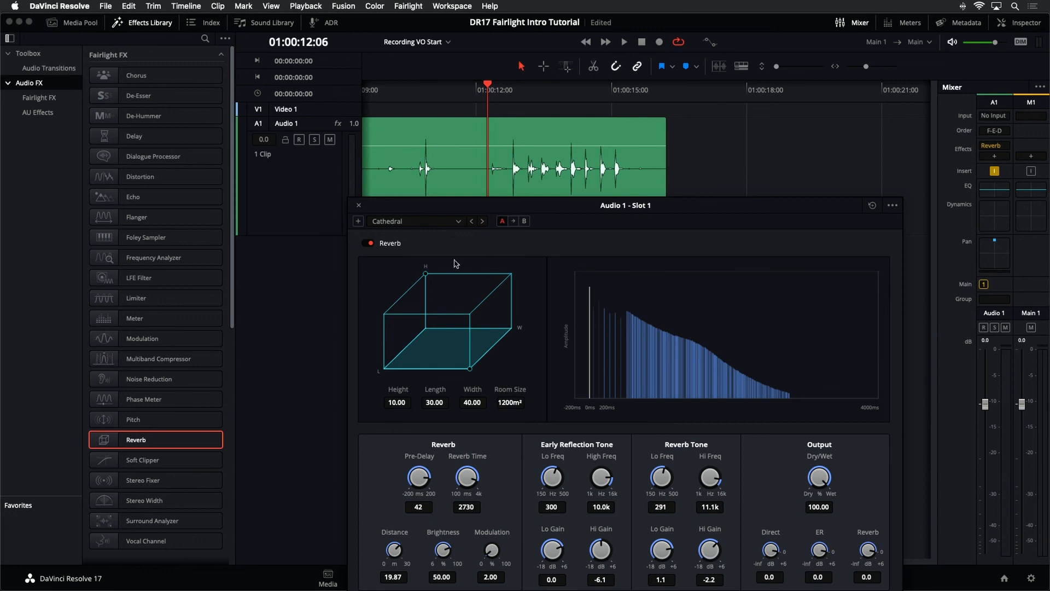
Step: Apply the Studio2 preset to the Reverb effect and play the footsteps
left_click(458, 221)
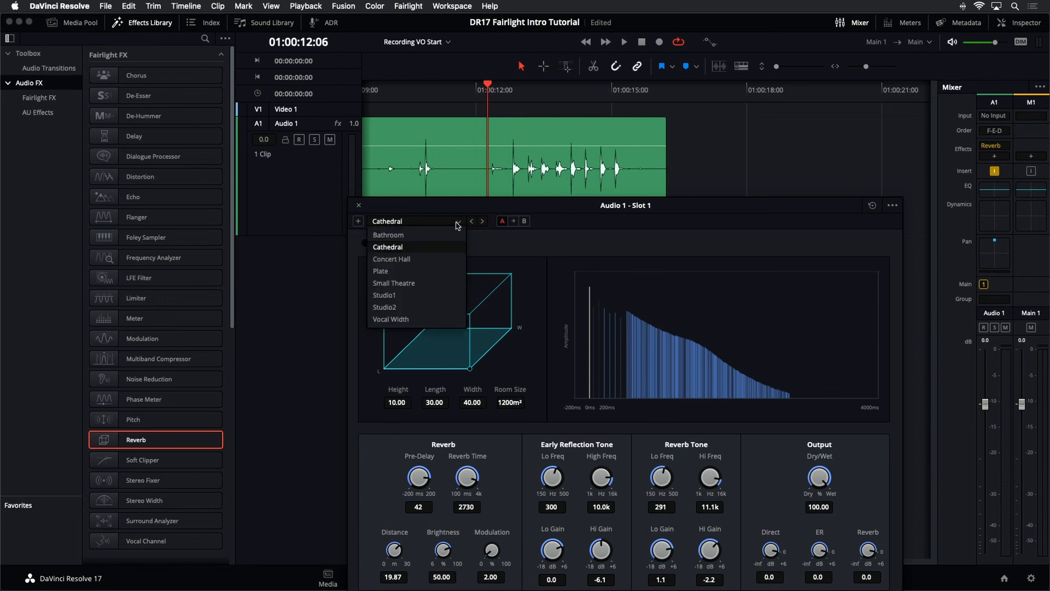
left_click(421, 307)
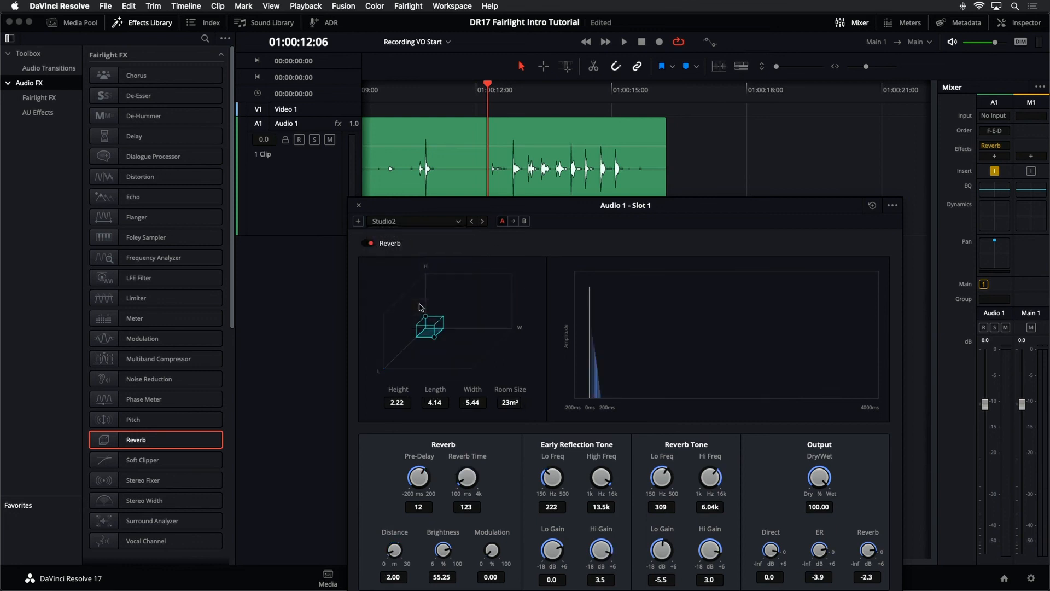
key("space")
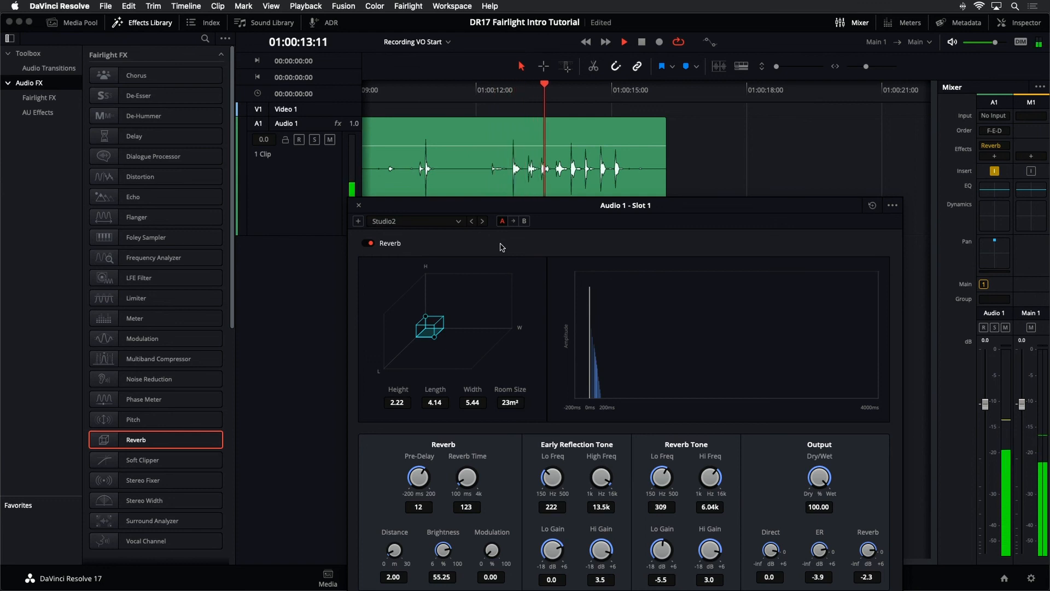
key("space")
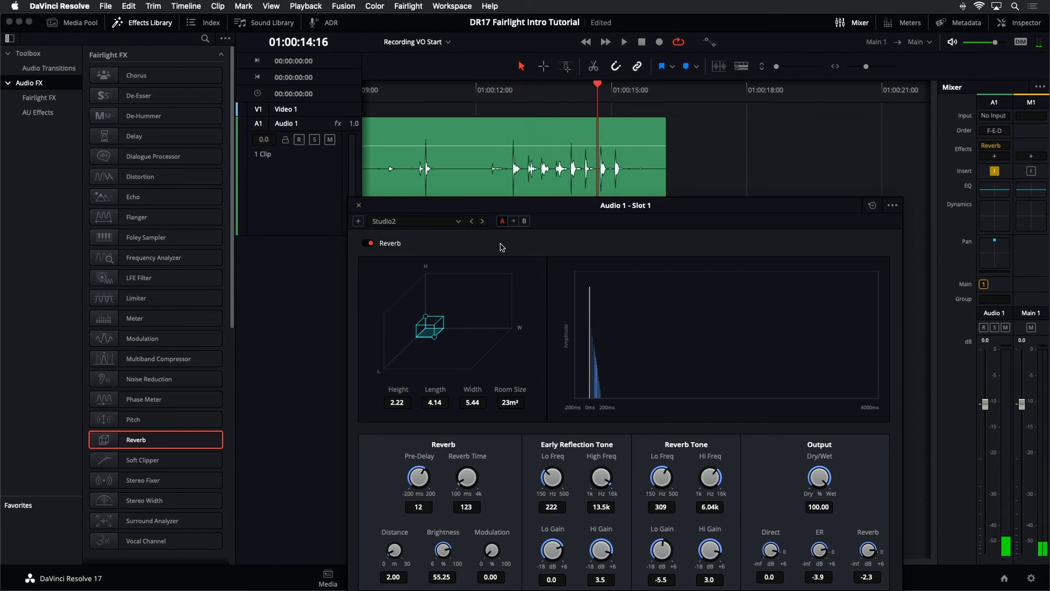
Step: Move the Reverb window up to reveal all its controls and check where Help offers the DaVinci Resolve Reference Manual
left_click_drag(479, 209, 492, 159)
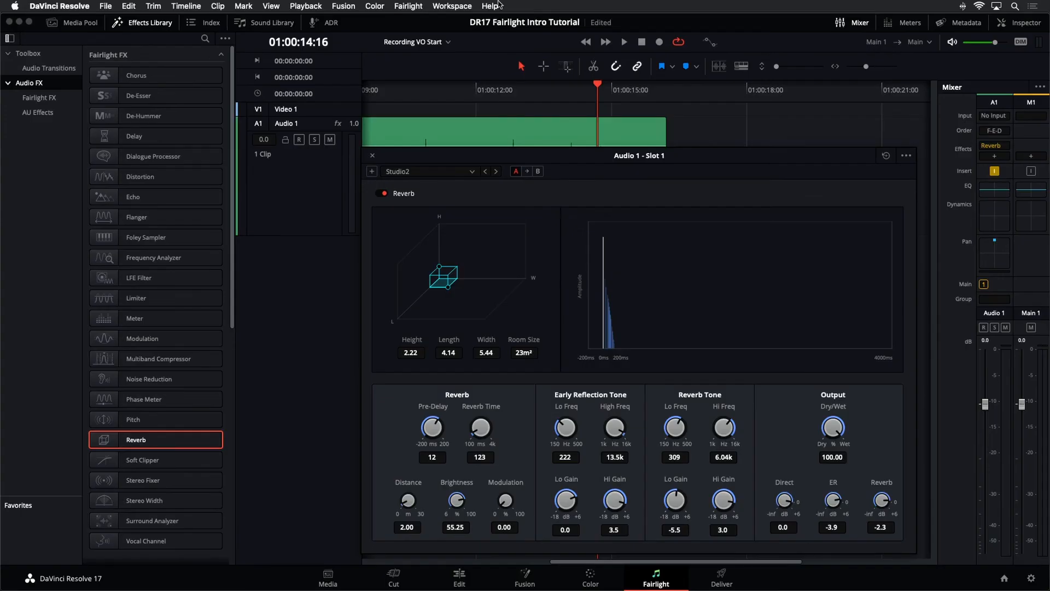
left_click(499, 6)
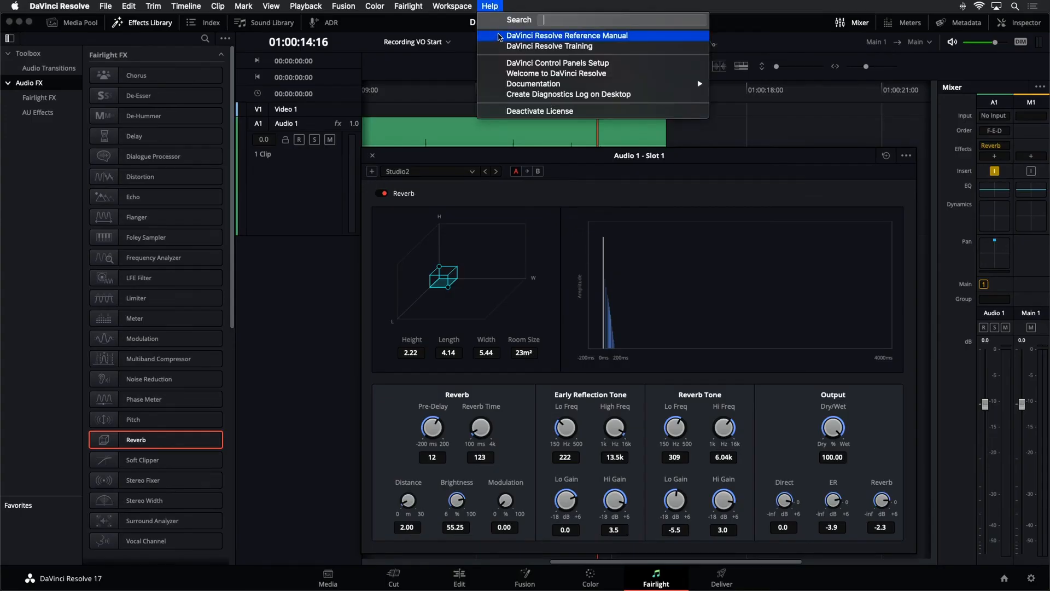
left_click(436, 80)
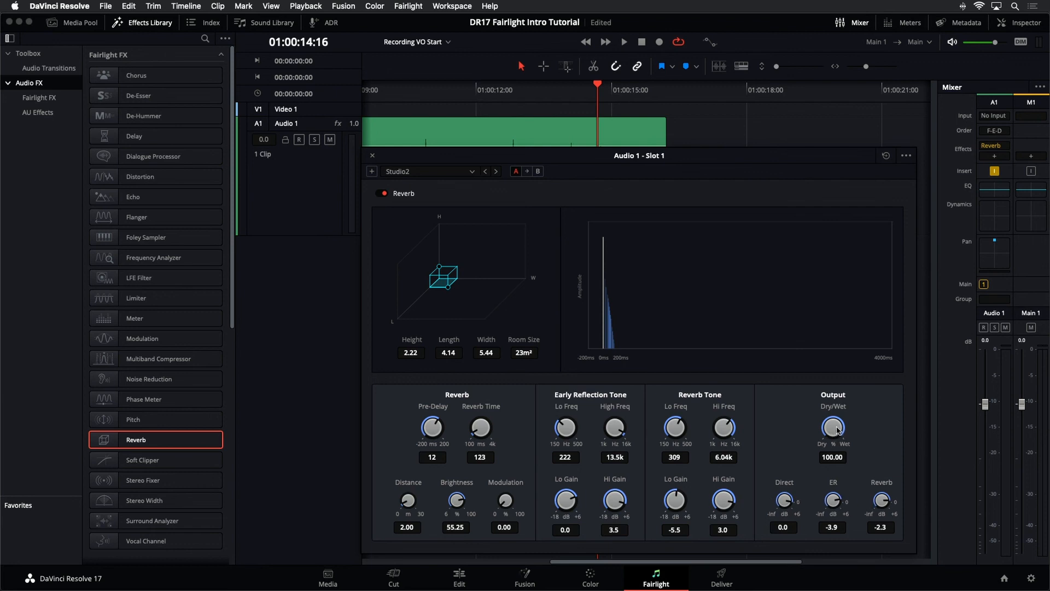
Step: Apply the Reverb's Cathedral preset and try output levels of -1.4 for Direct, -2.7 for ER and -8.2 for Reverb
left_click_drag(793, 424, 859, 458)
left_click(468, 173)
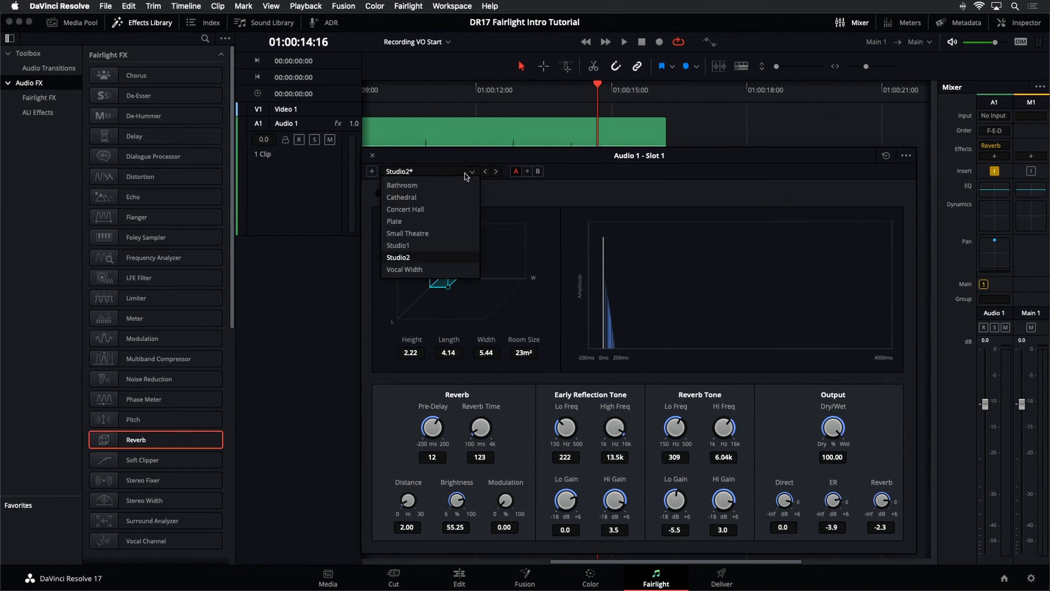
left_click(463, 198)
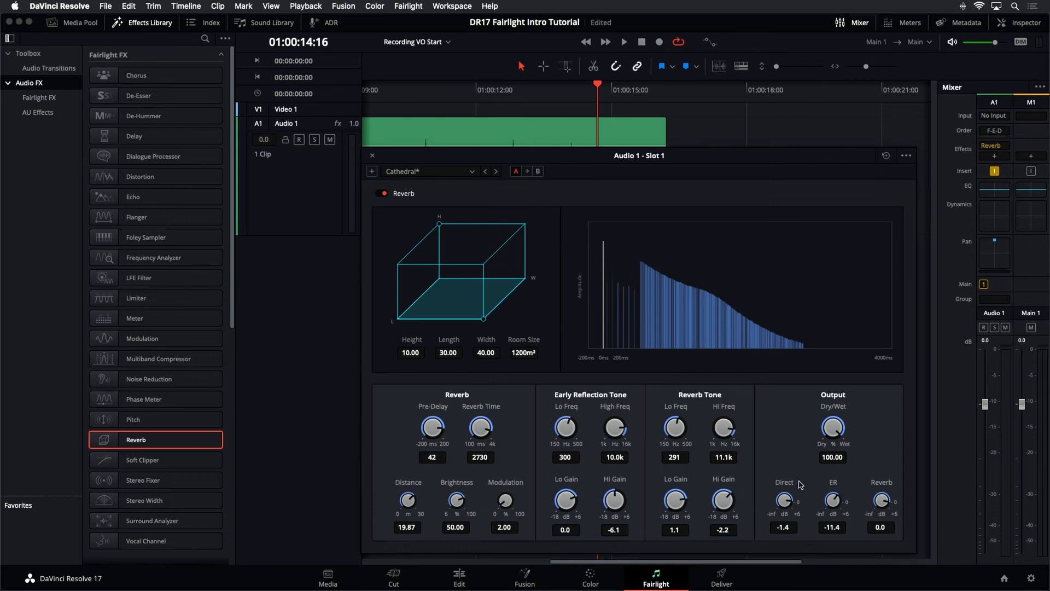
left_click_drag(882, 504, 852, 503)
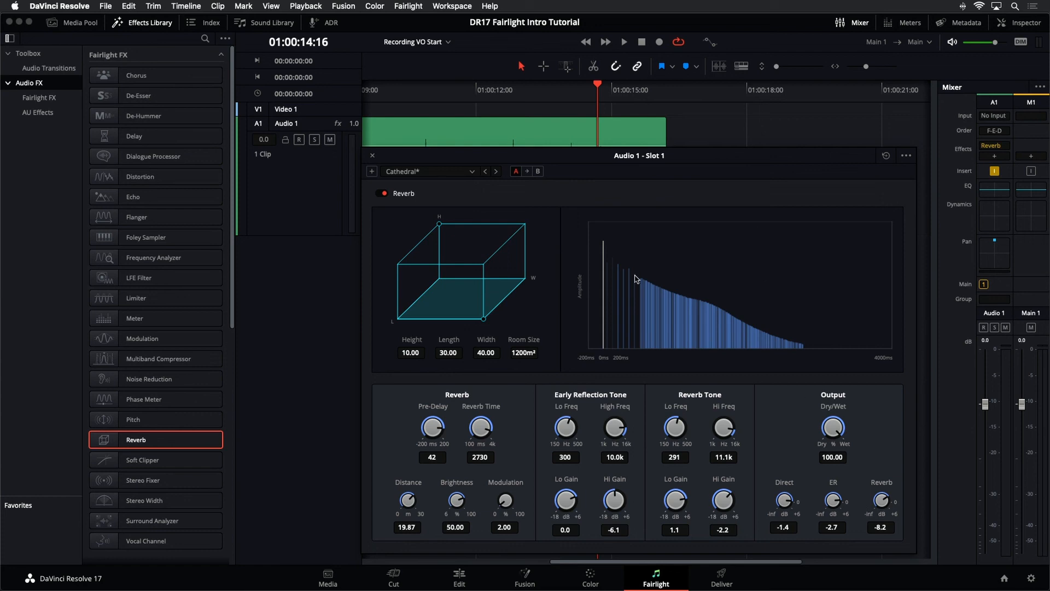
Step: Switch the Reverb through the Concert Hall, Cathedral and Studio2 presets, and close its window
left_click(463, 177)
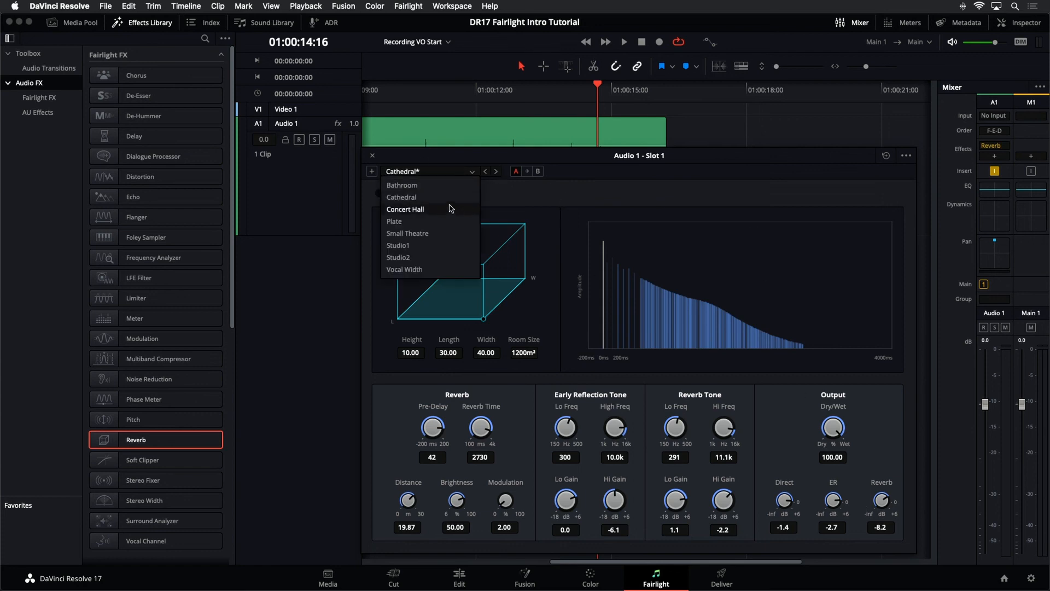
left_click(439, 206)
left_click(437, 175)
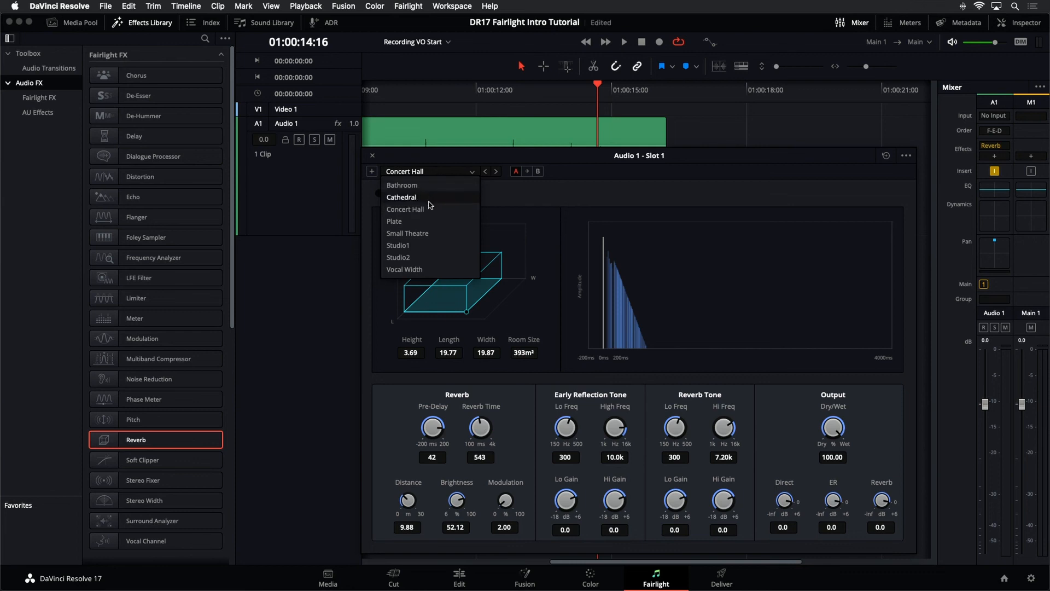
left_click(429, 198)
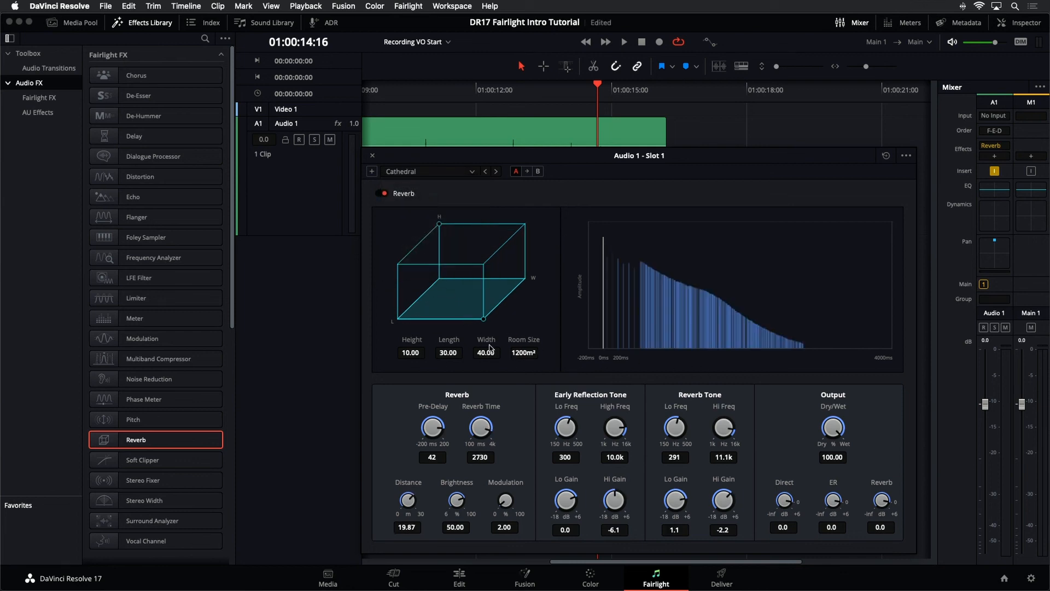
left_click(429, 175)
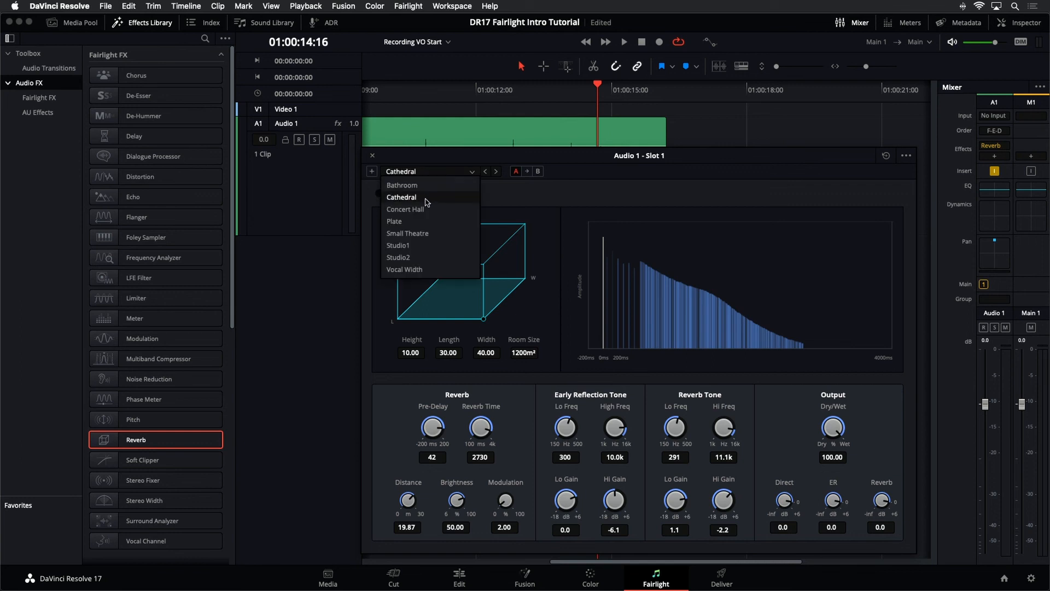
left_click(422, 257)
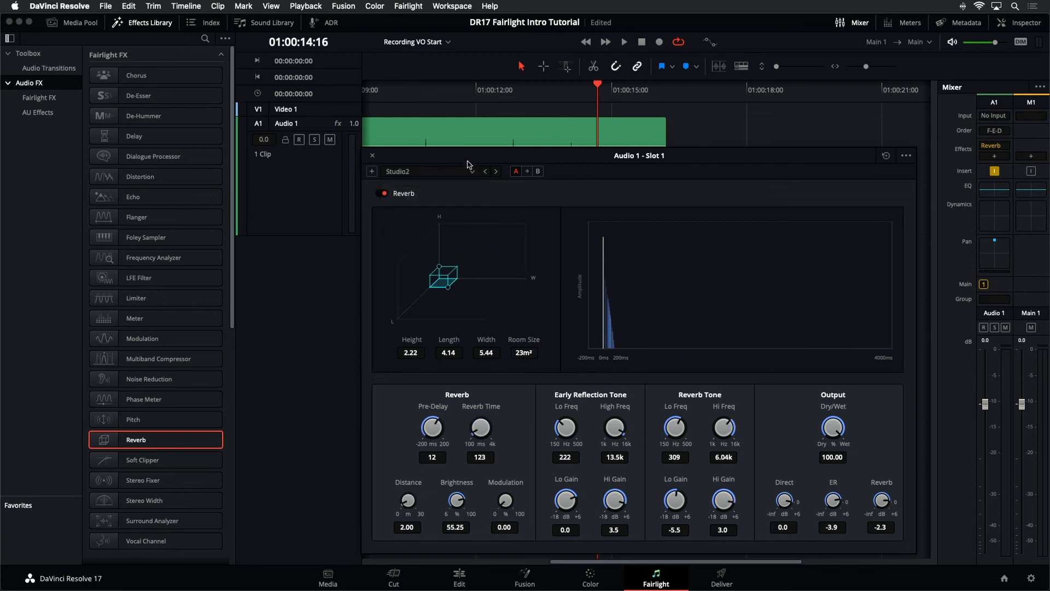
left_click(373, 158)
Step: Enable the high-cut Band 6 in Audio 1's equalizer and lower its frequency to 3k7 while the footsteps play
left_click(536, 99)
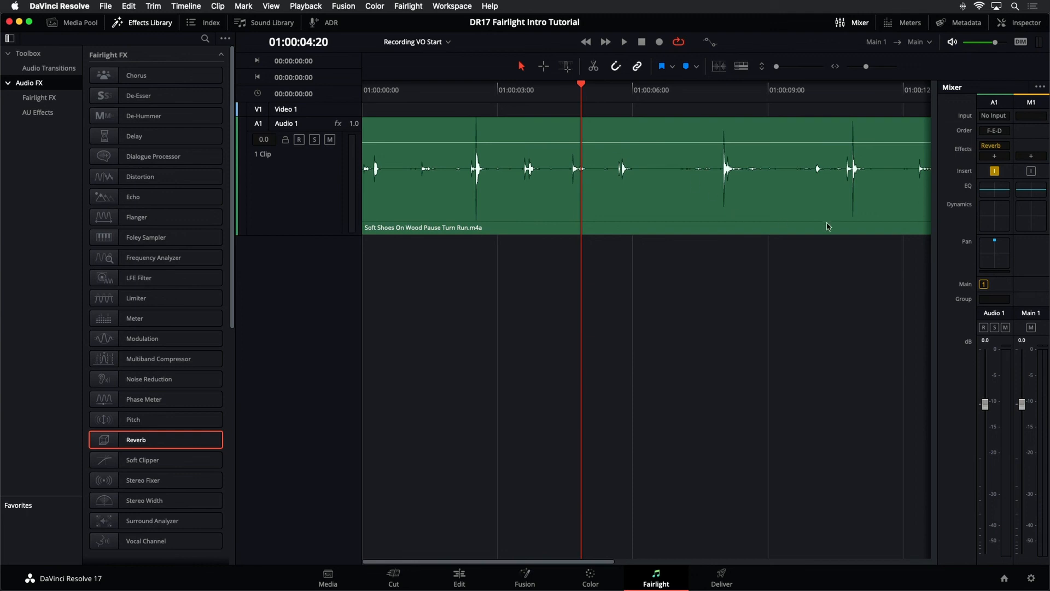
left_click(997, 196)
left_click_drag(709, 162, 733, 158)
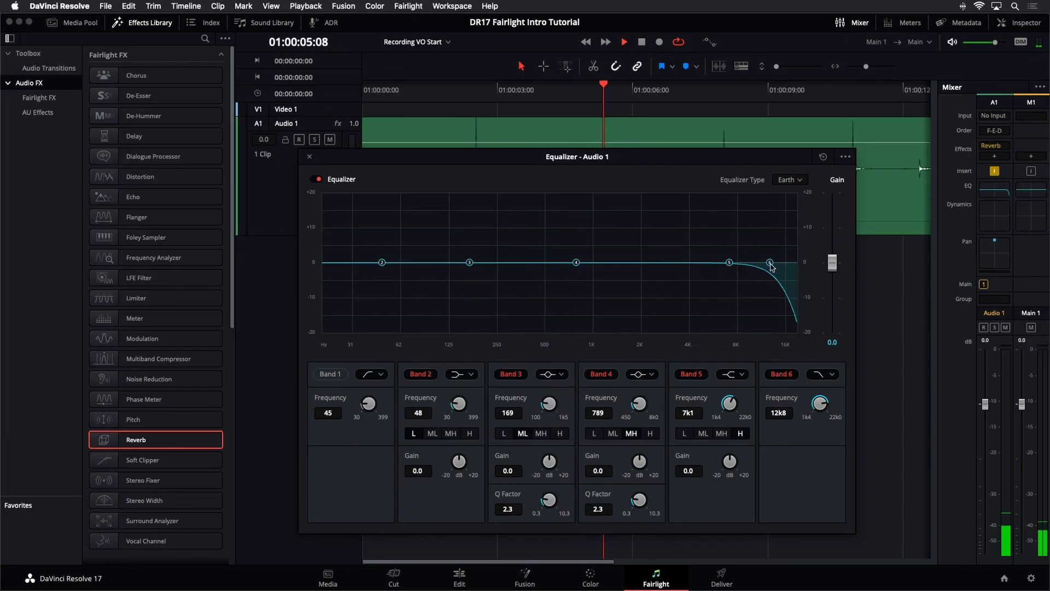
left_click_drag(768, 266, 684, 252)
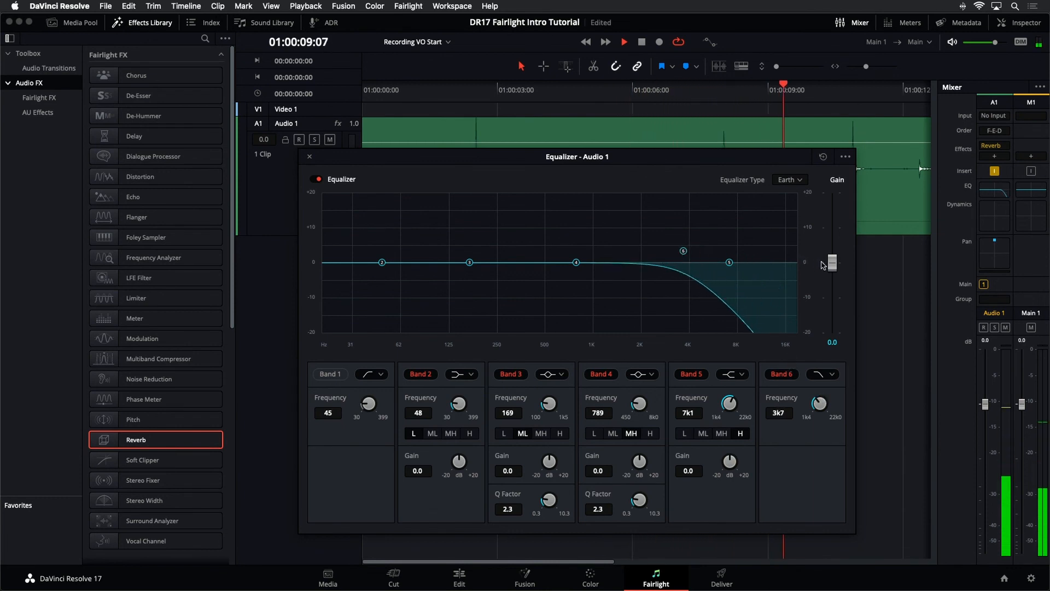
Step: Raise the equalizer's overall gain to 9.7 dB and lower the Band 6 cutoff to 119 Hz during playback
left_click_drag(831, 264, 830, 231)
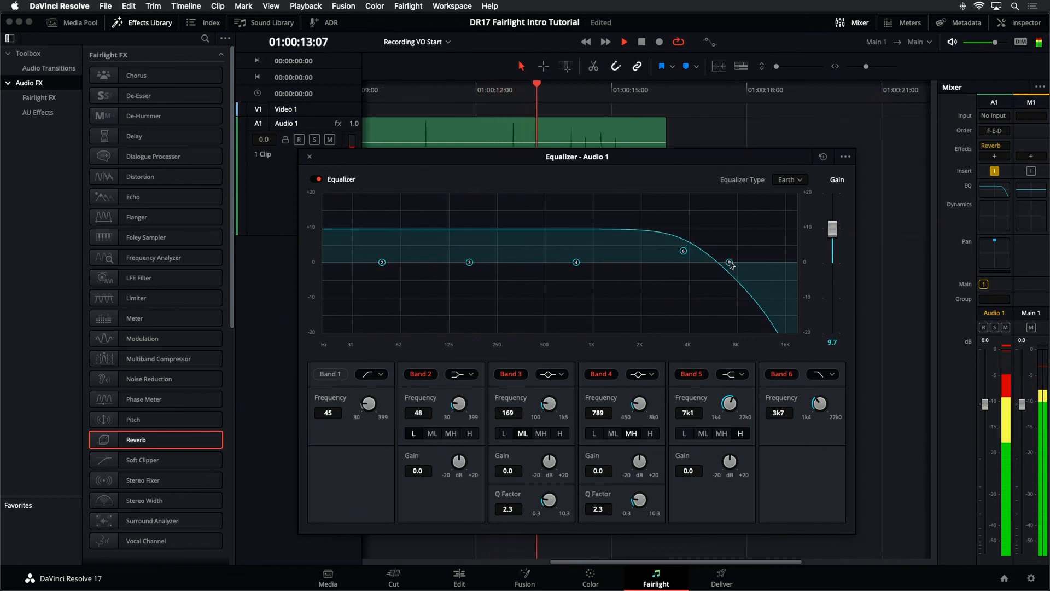
left_click_drag(729, 263, 495, 227)
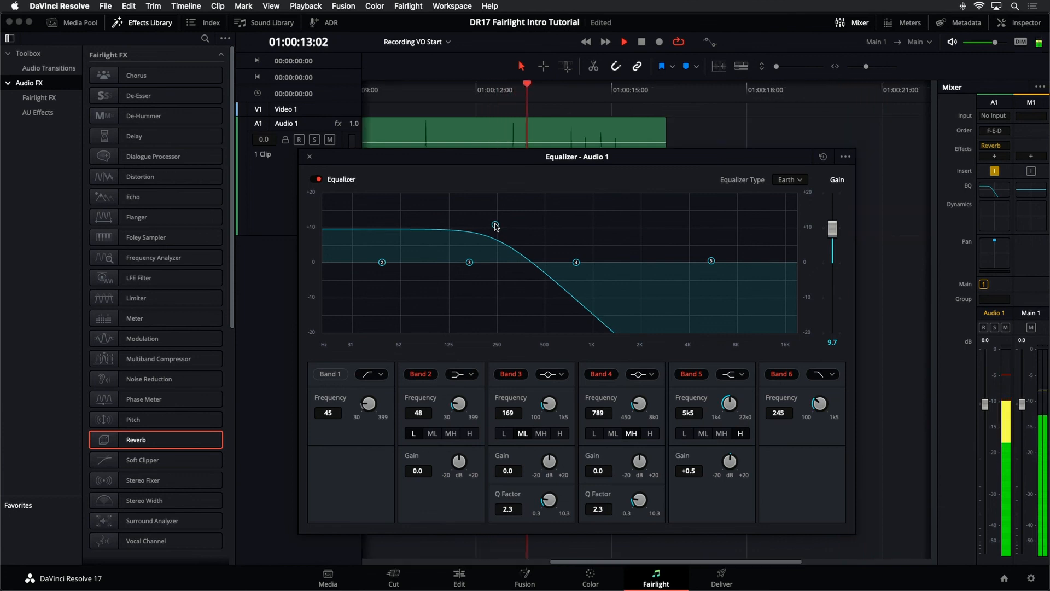
left_click_drag(497, 227, 447, 228)
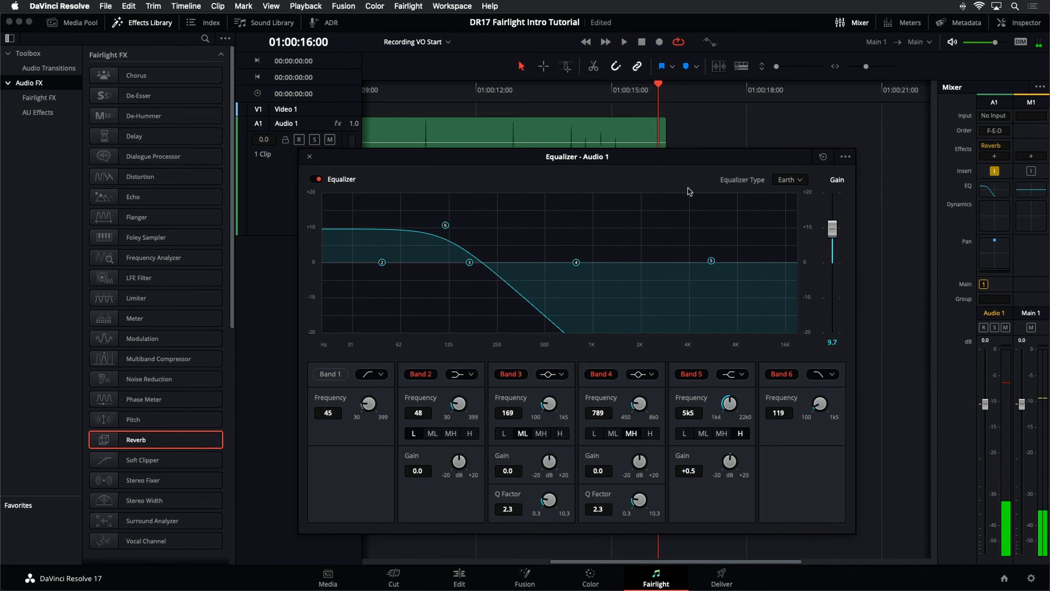
Step: Reopen the Reverb effect on Audio 1, apply its Cathedral preset, and close its window
left_click_drag(514, 156, 579, 237)
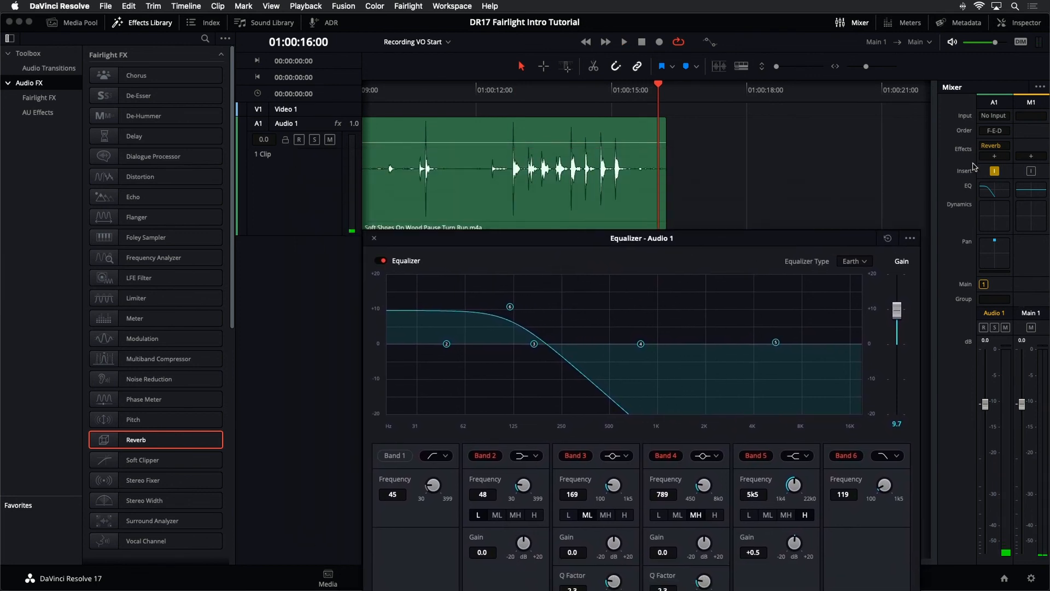
left_click(997, 146)
left_click(472, 171)
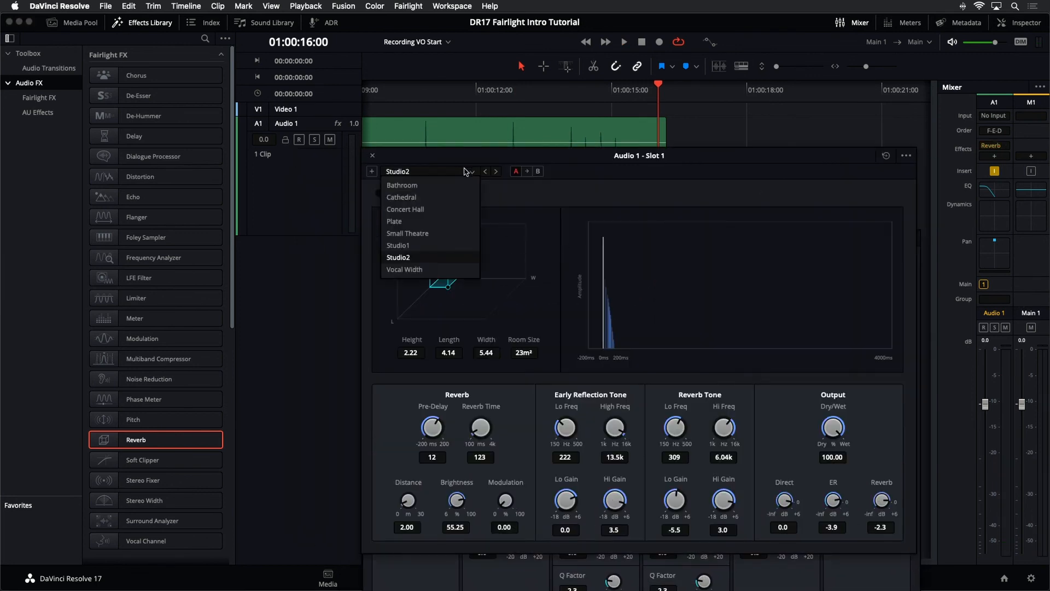
left_click(458, 198)
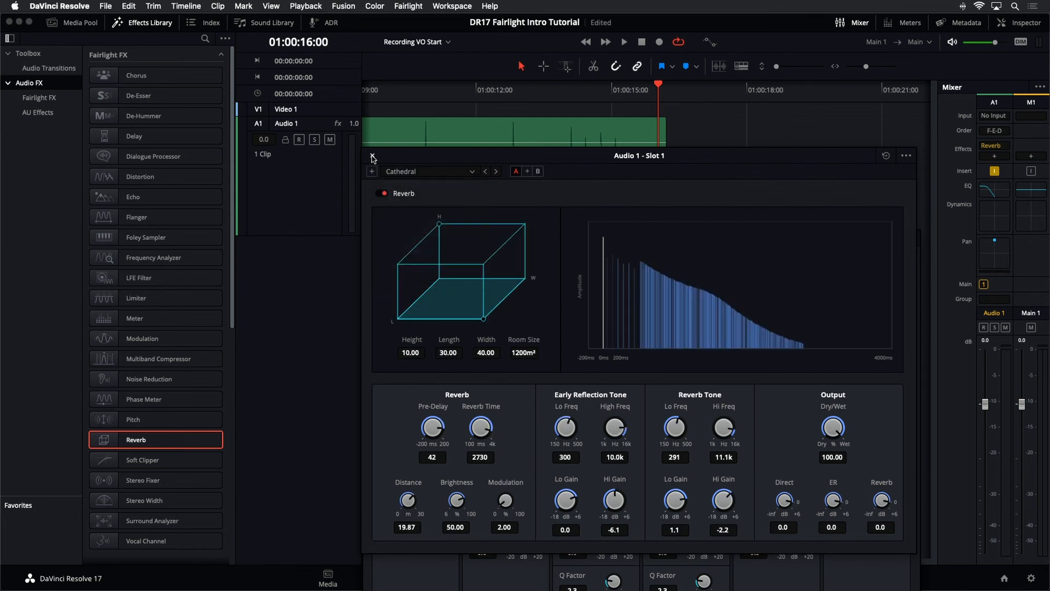
left_click(372, 157)
Step: Play the footsteps from the start of the timeline and raise the equalizer's Band 6 cutoff to 391 Hz
left_click_drag(569, 230, 569, 181)
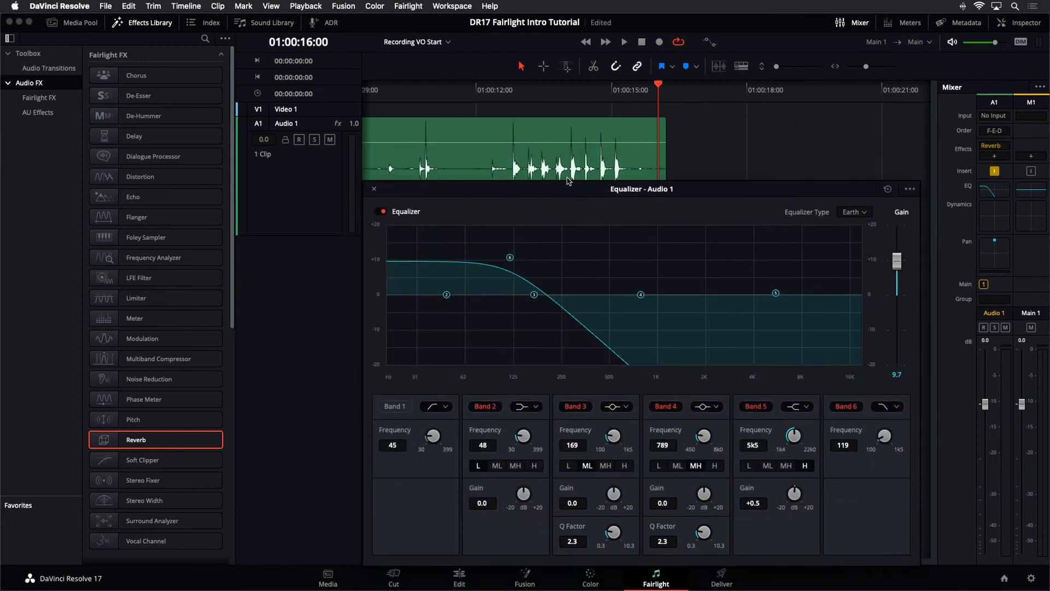
key("Home")
key("space")
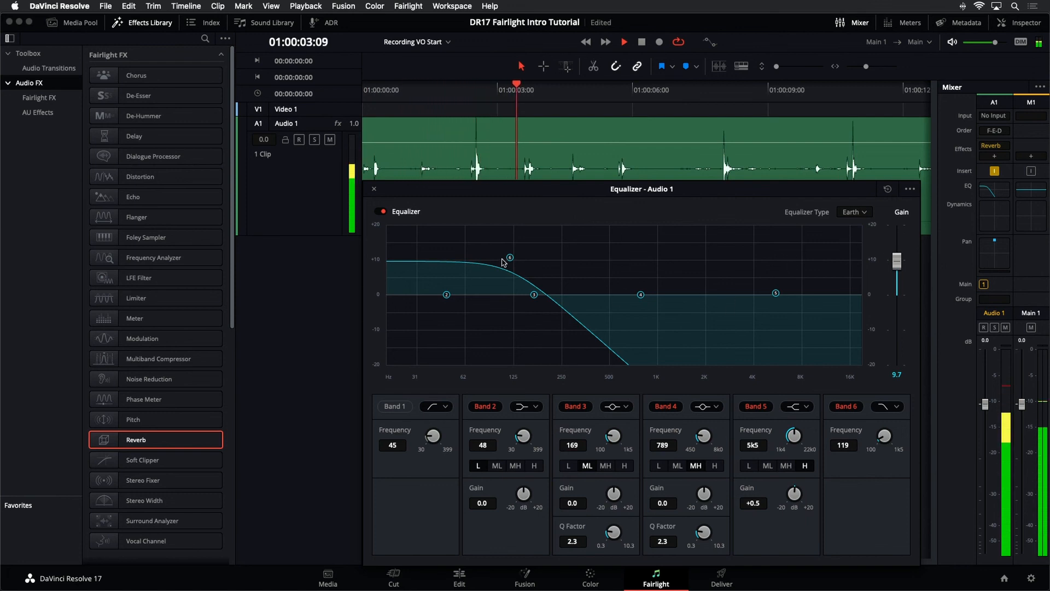
left_click_drag(509, 257, 592, 262)
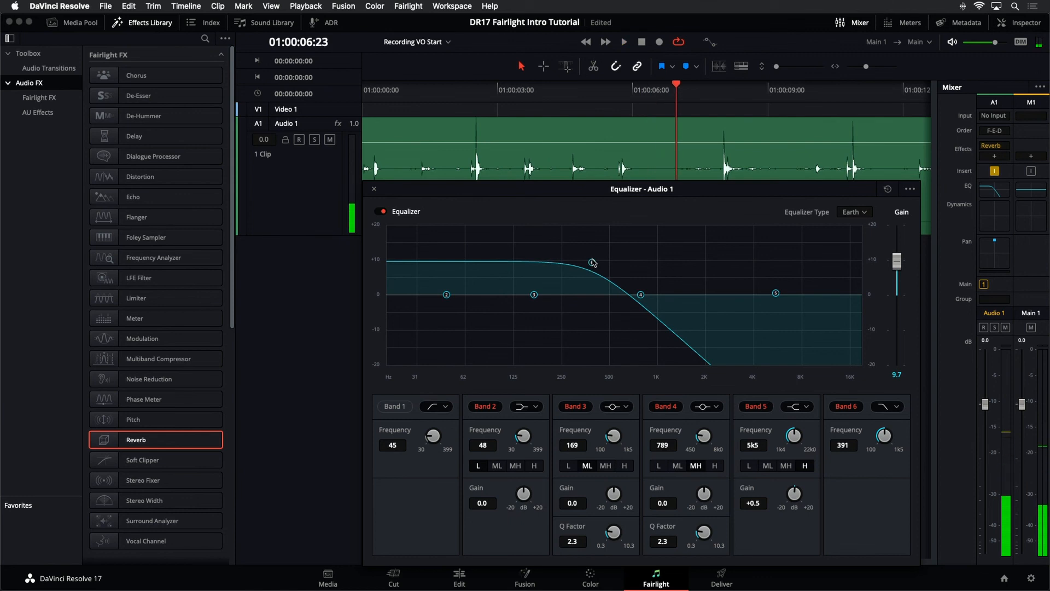